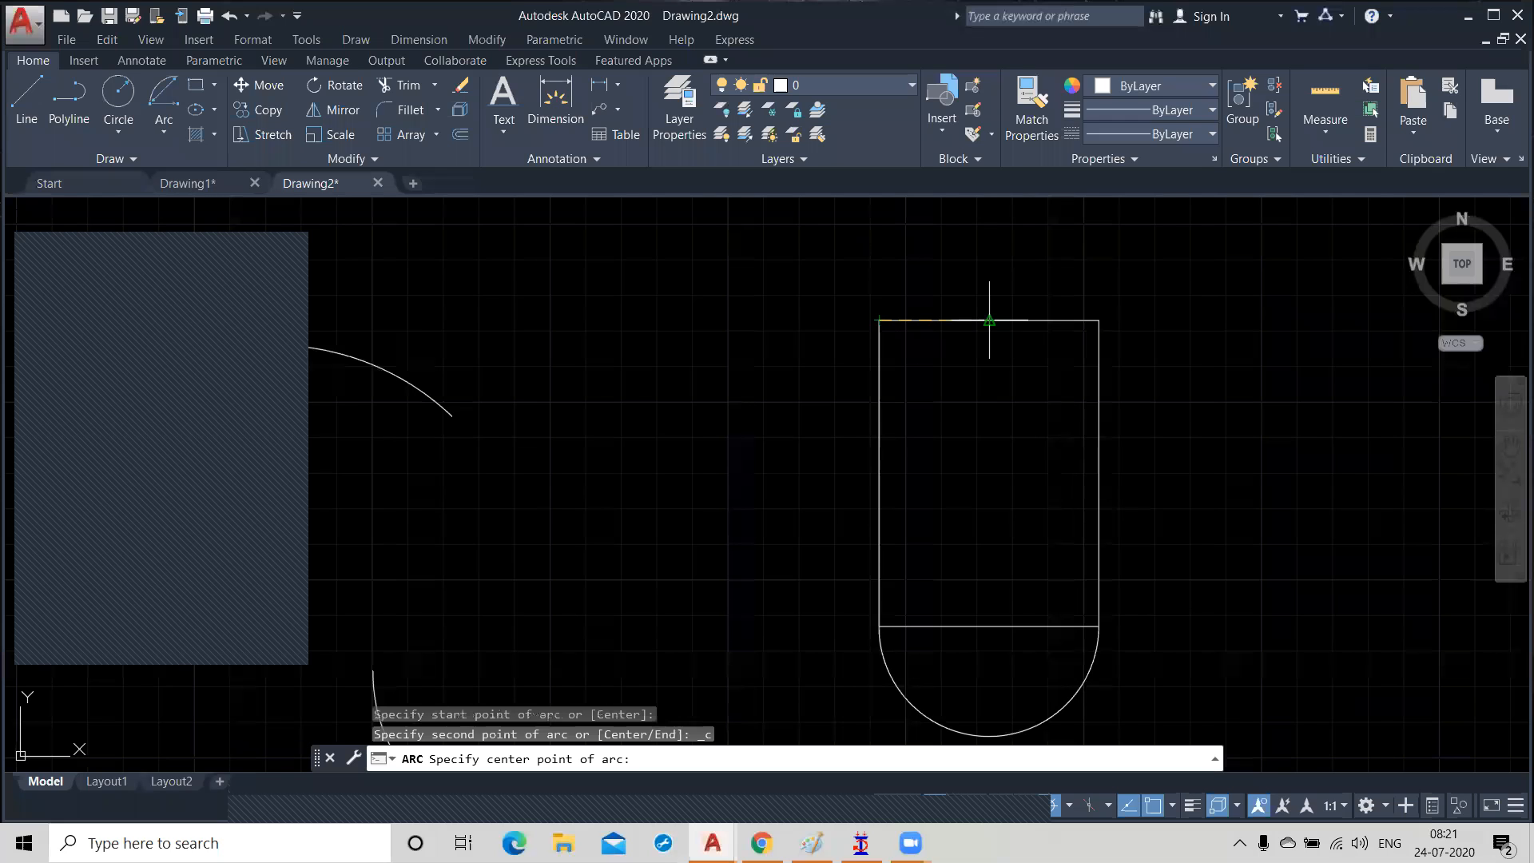
Step: Draw a Start, Center, Length arc from the rectangle's upper-left corner, centred on the upper edge's midpoint, with chord length 61.8
click(989, 320)
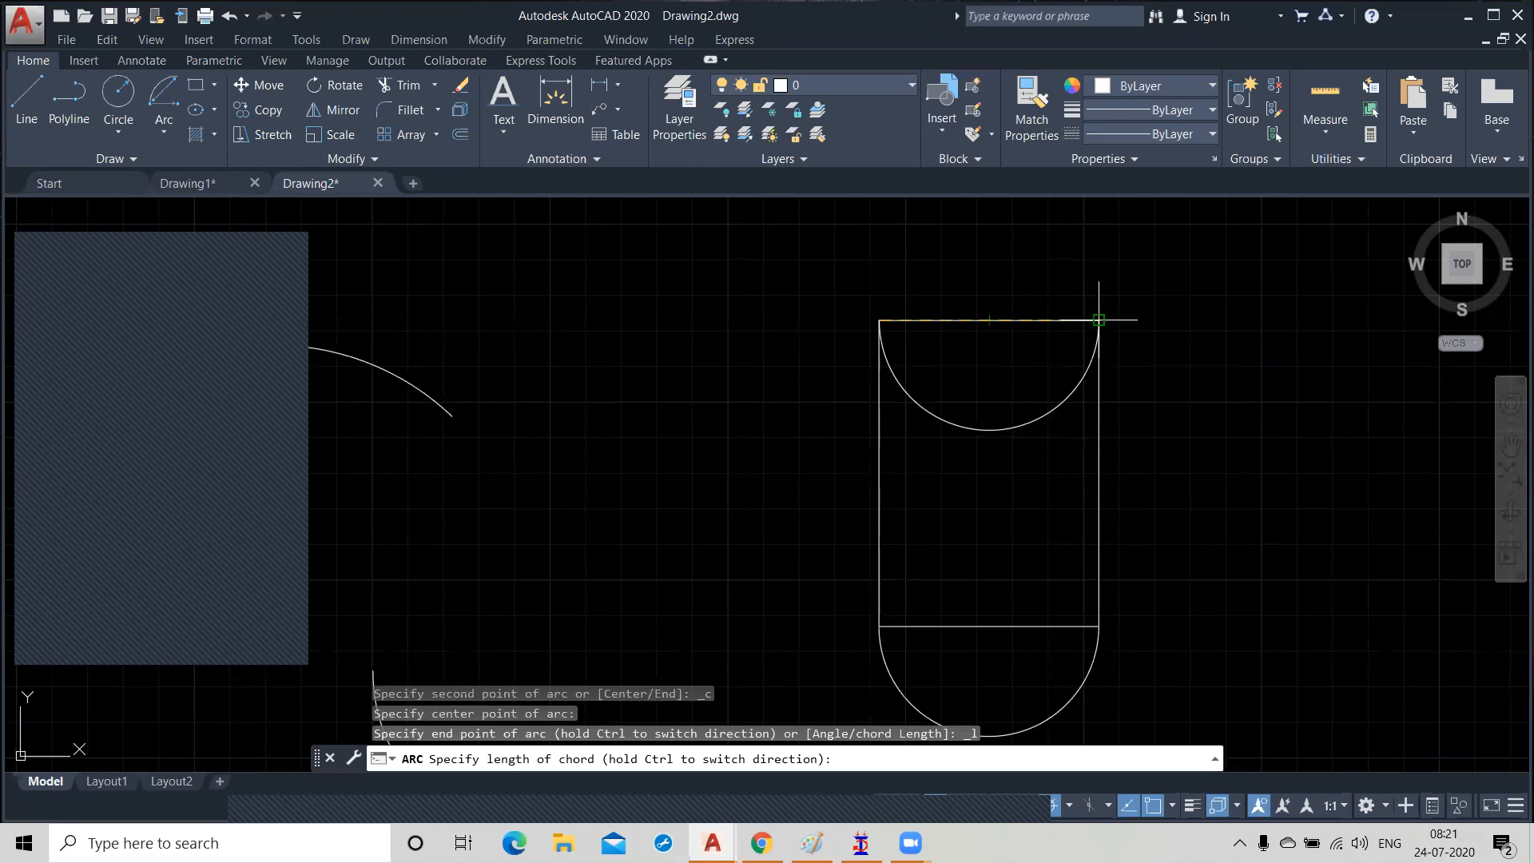
text(61.8)
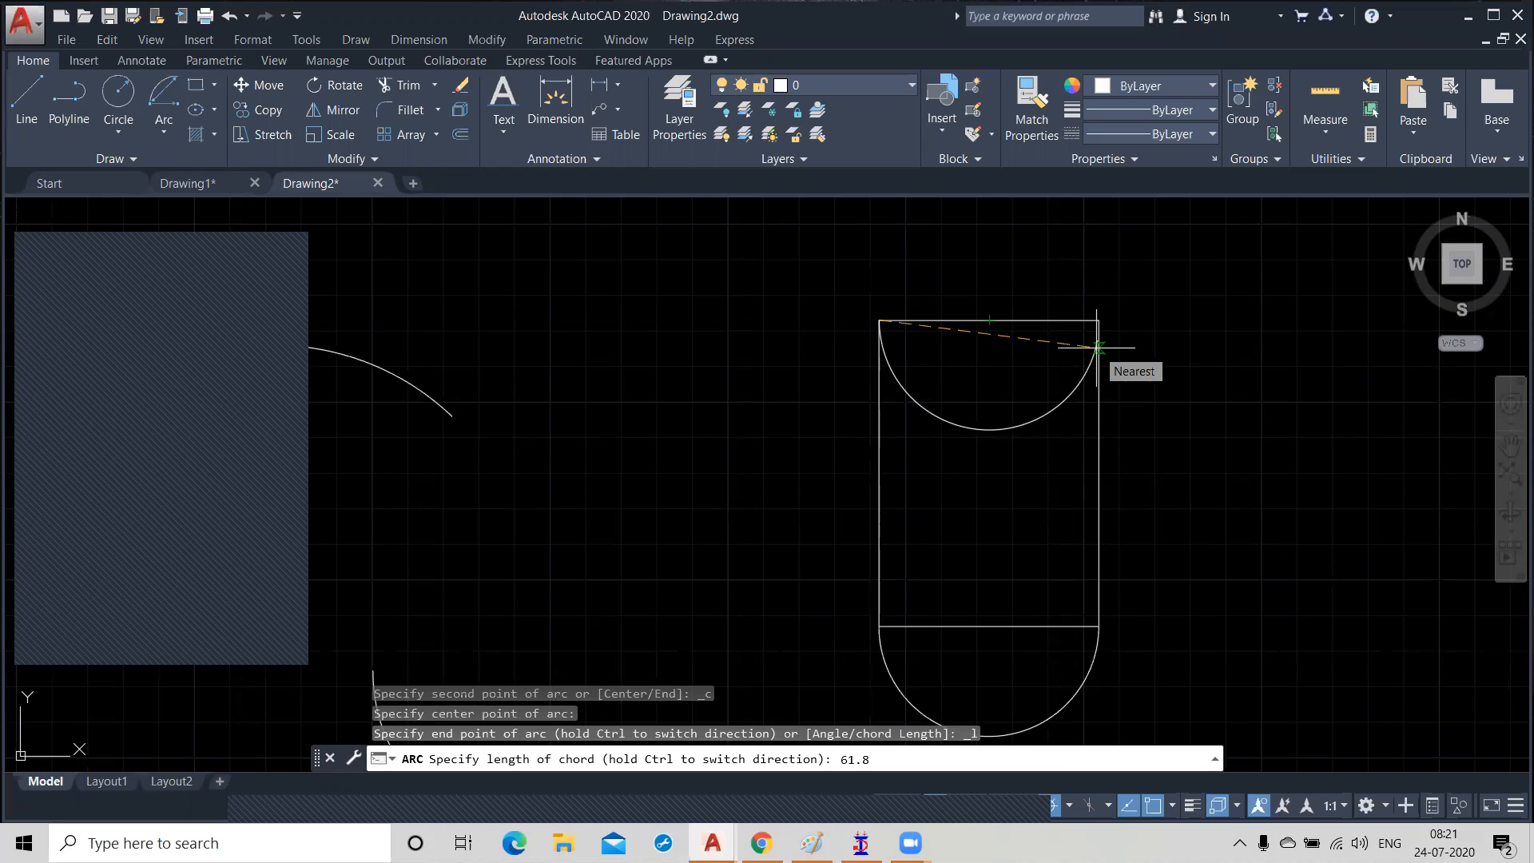
key(Return)
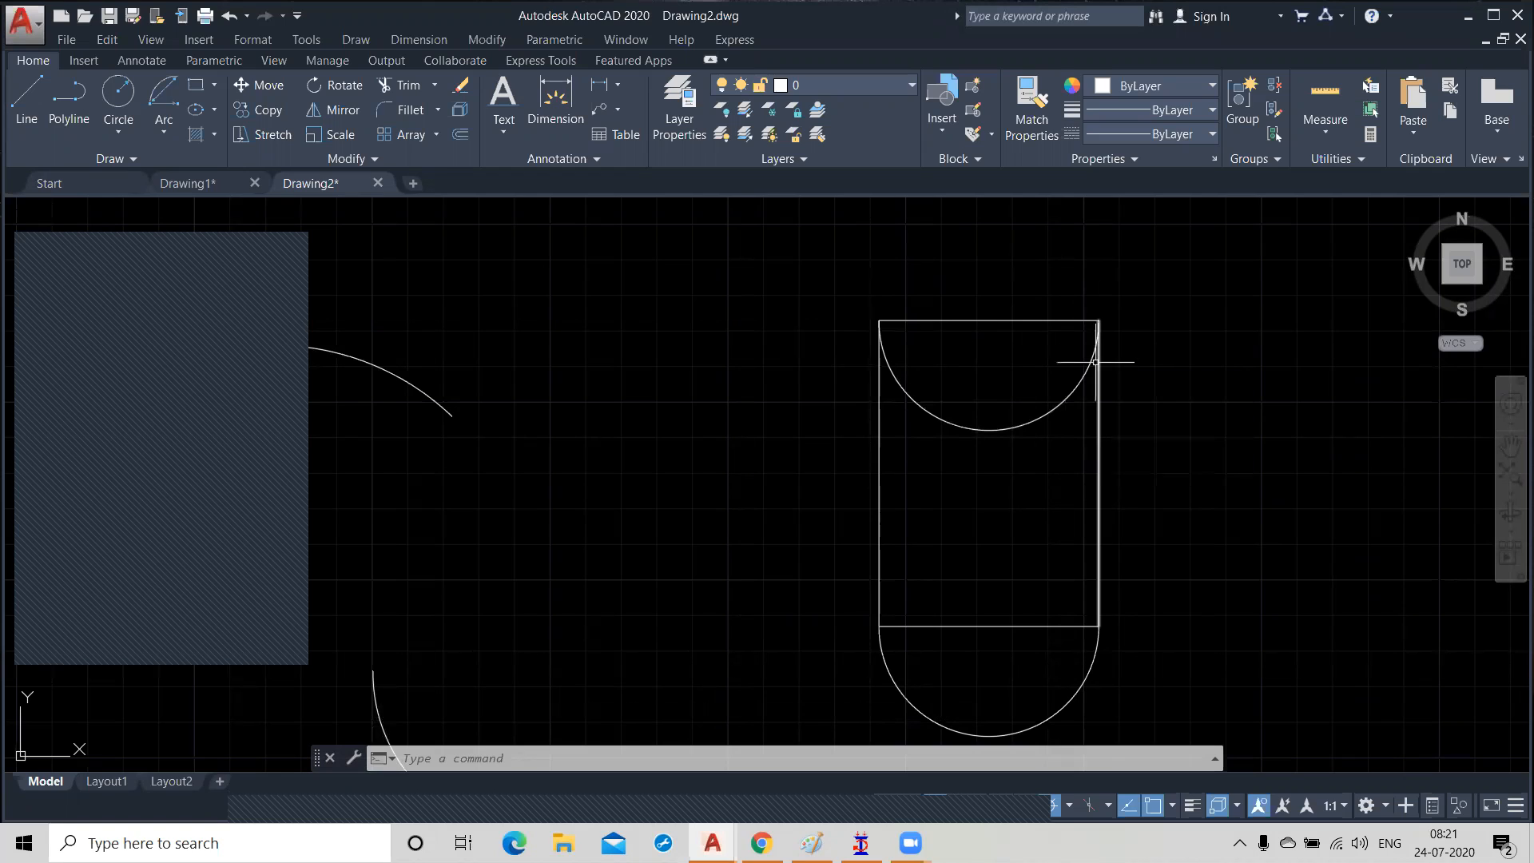
Step: Delete the arc that curves down into the rectangle from its upper edge
click(995, 475)
click(938, 382)
key(Delete)
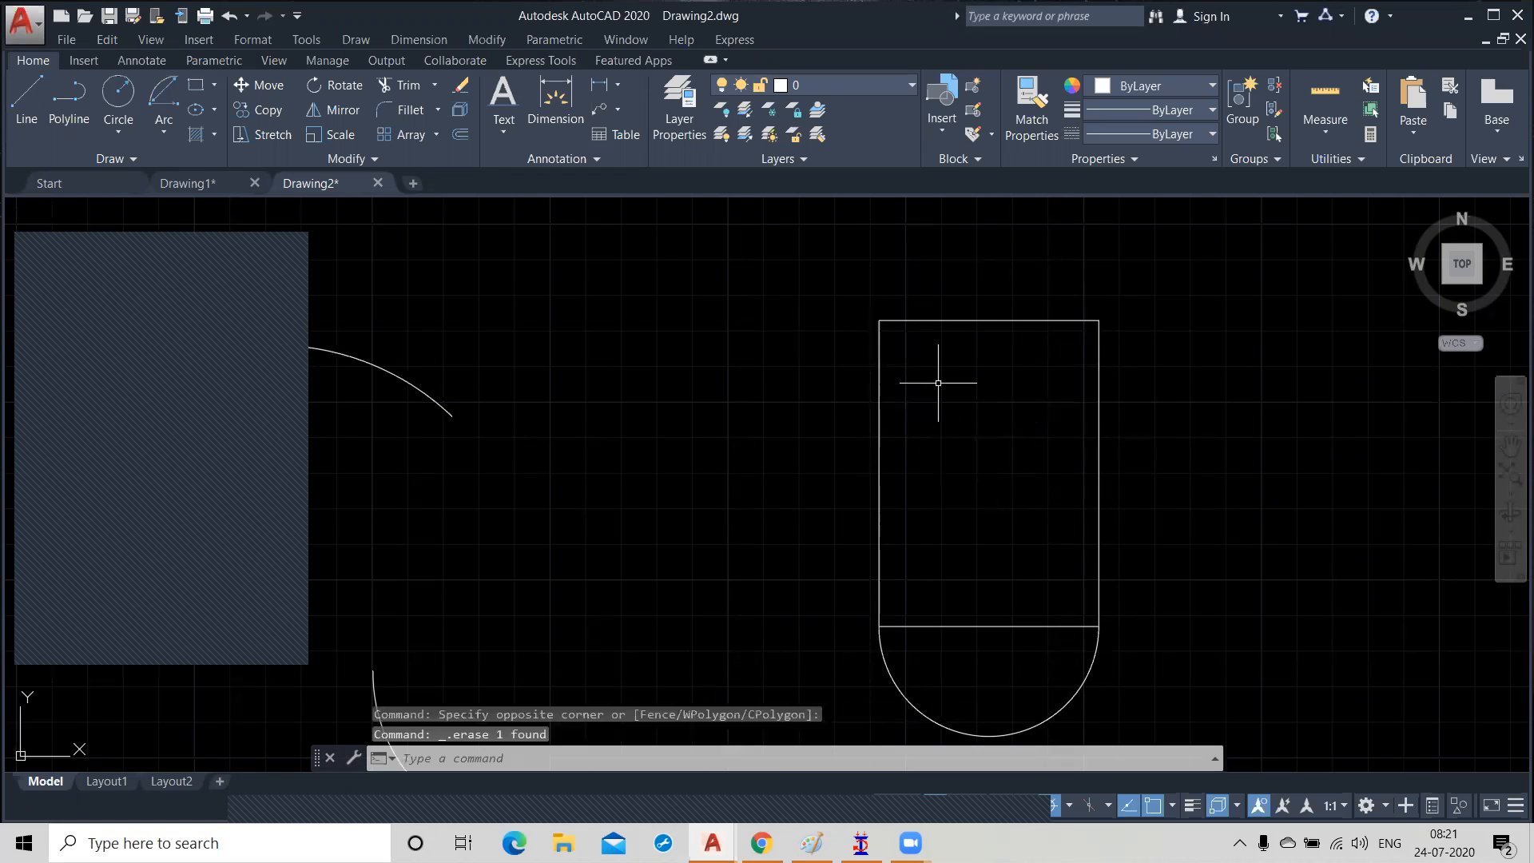
Step: Draw a Start, Center, Length arc from the rectangle's upper-right corner, centred on the upper edge's midpoint, with chord length 61.8
click(162, 102)
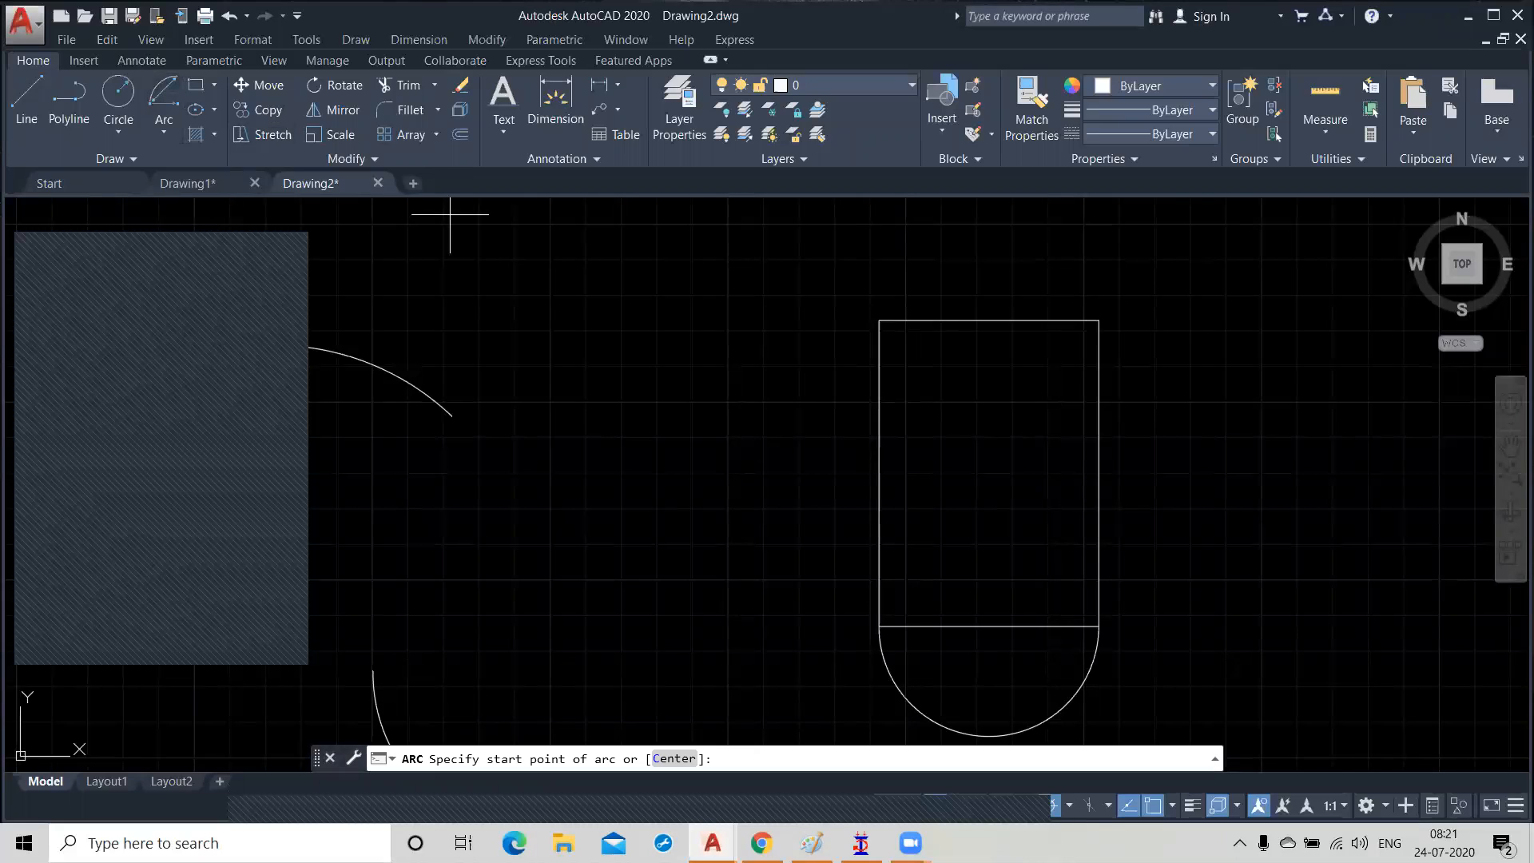
click(1098, 320)
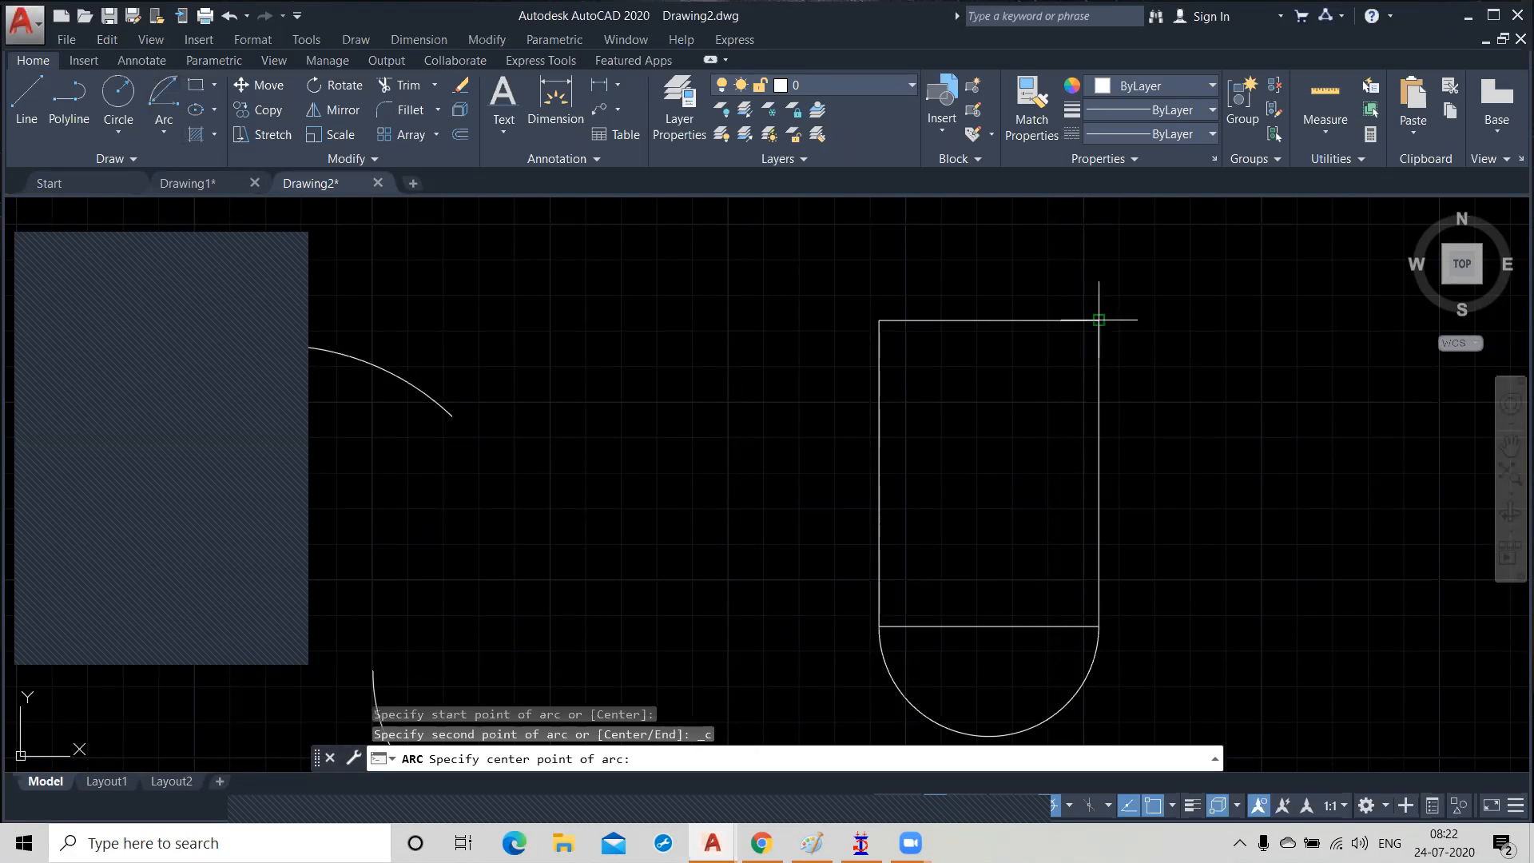
click(989, 321)
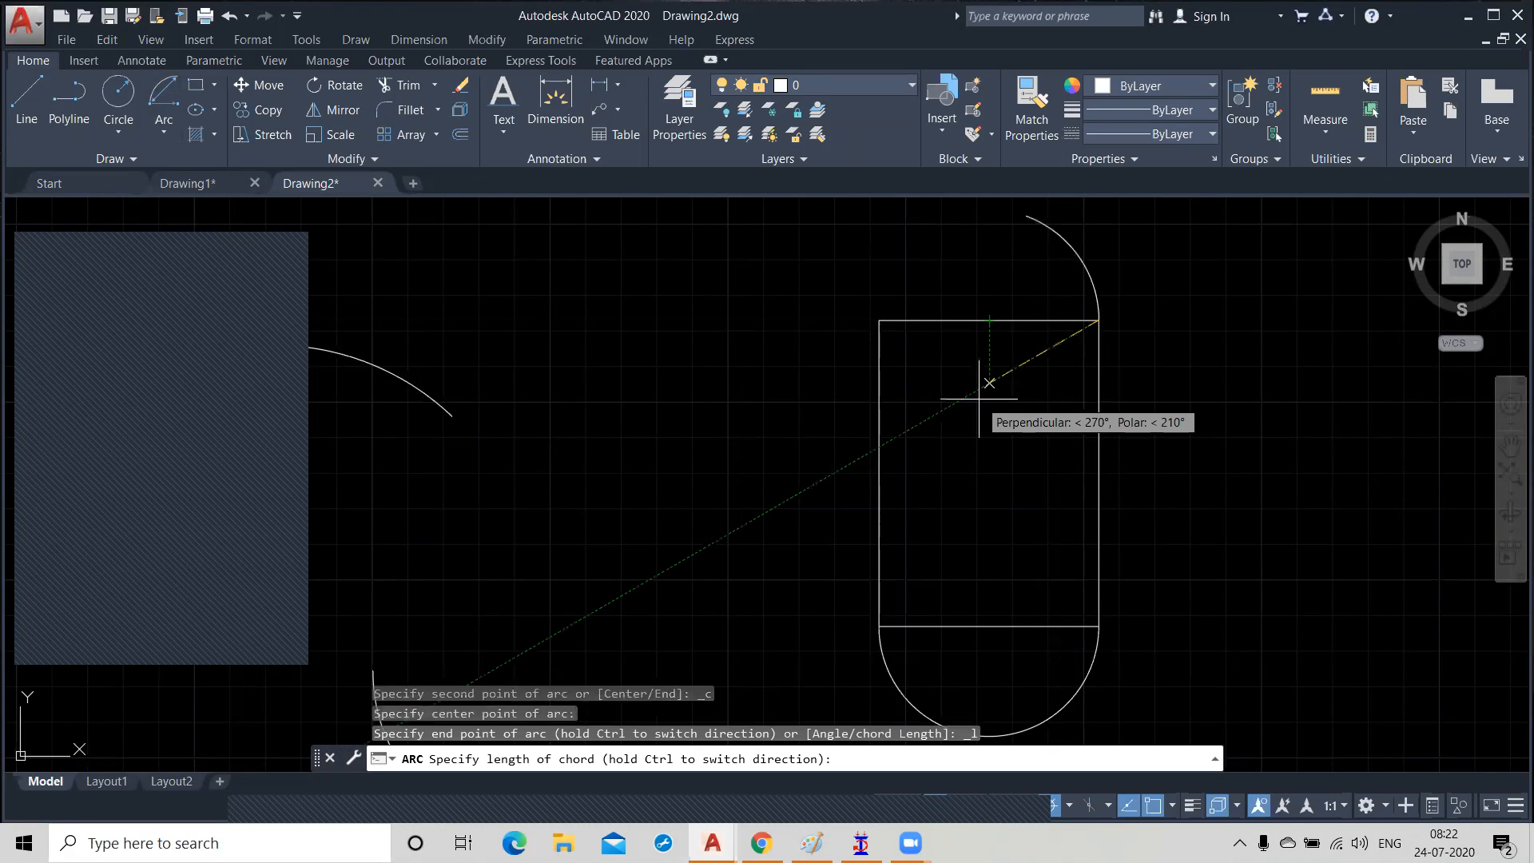
text(61.8)
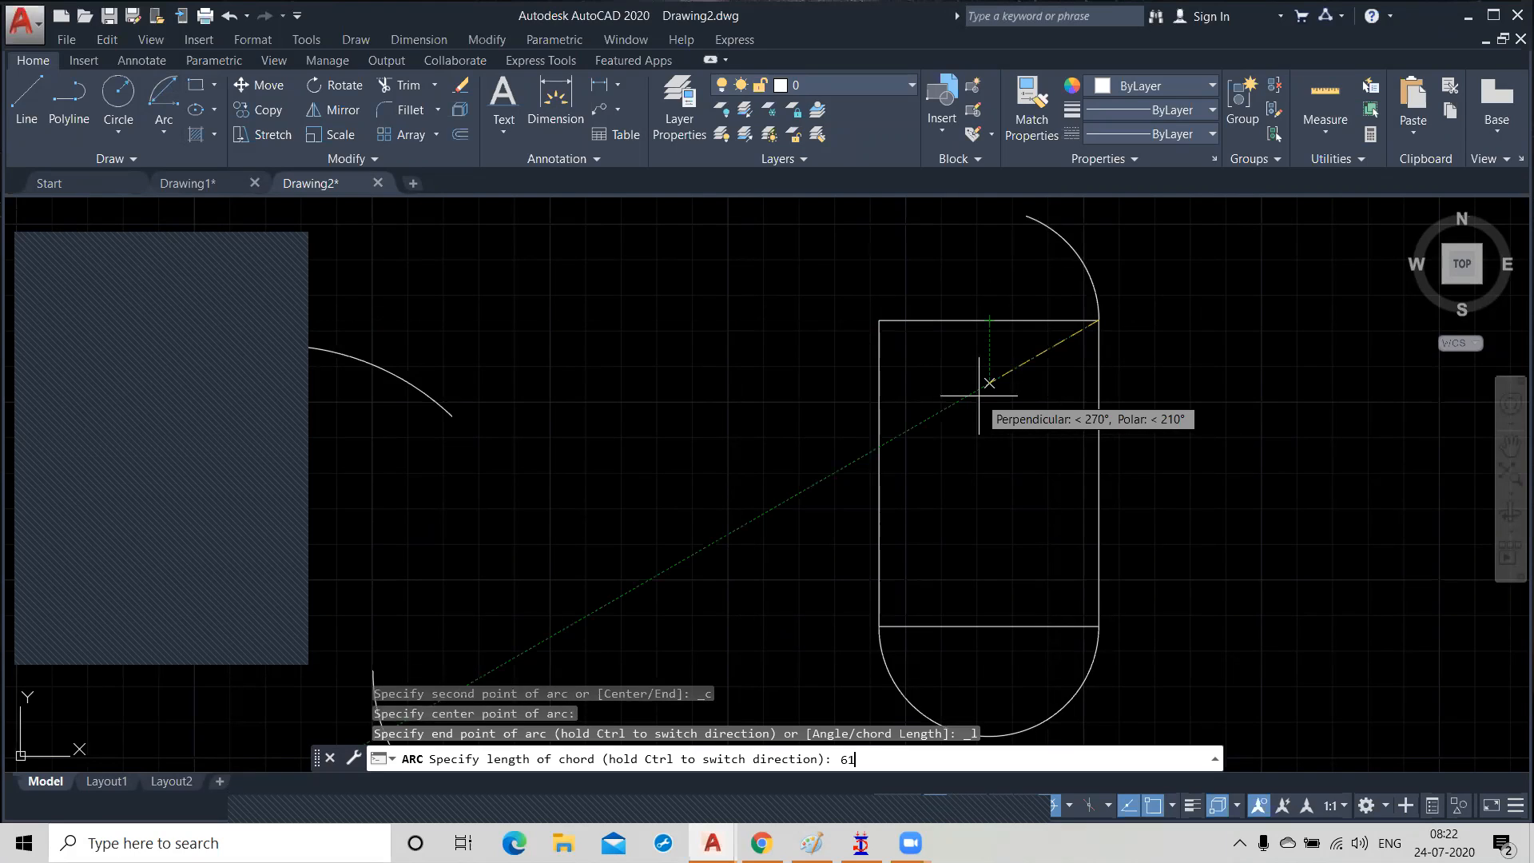
key(Return)
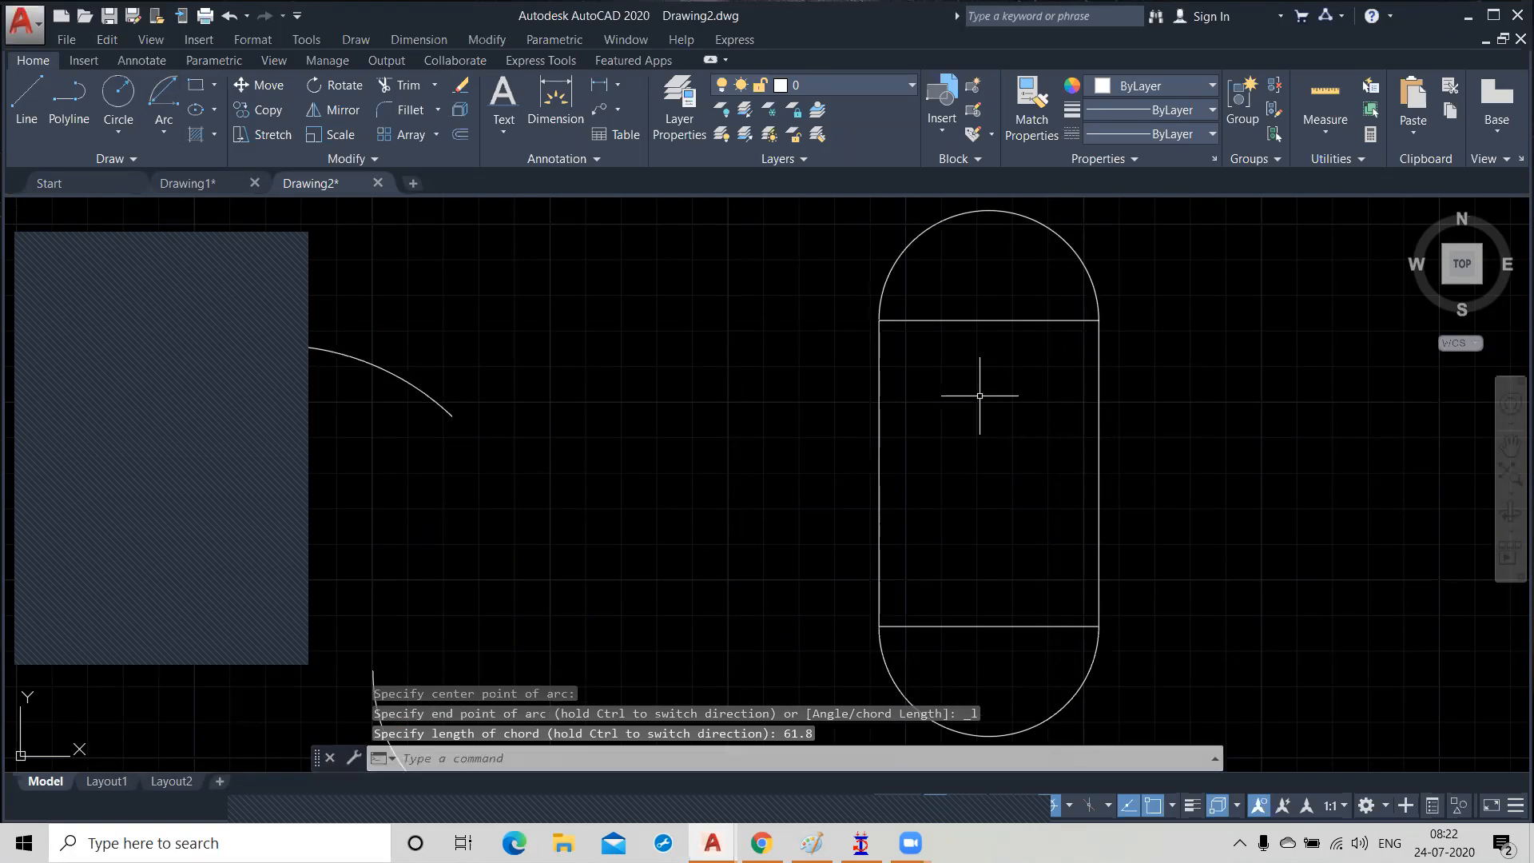
Step: Delete both semicircular arcs at the upper and lower ends of the rectangle
click(167, 137)
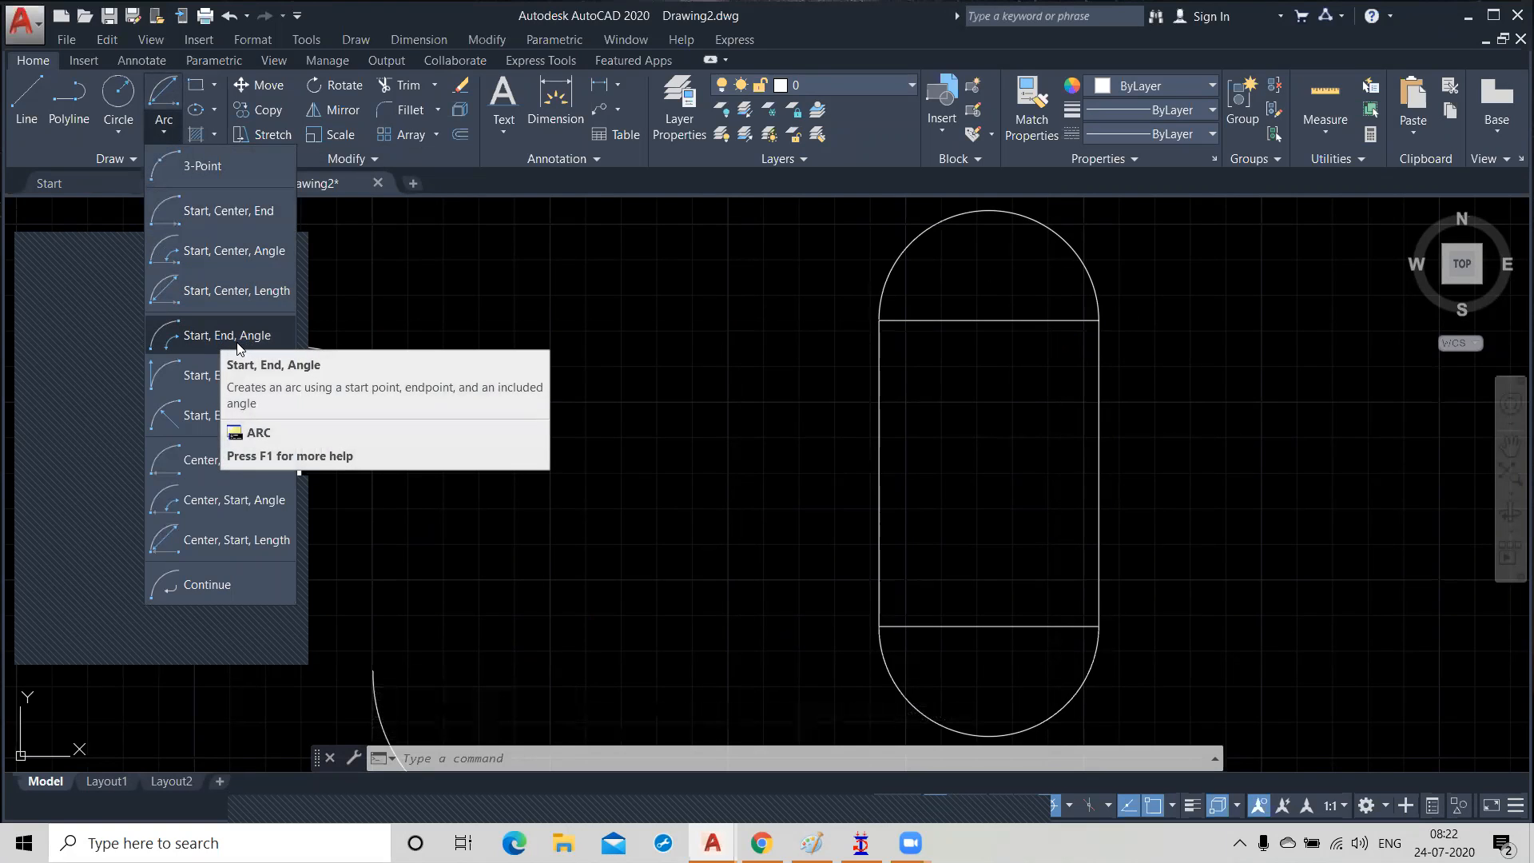
click(1126, 692)
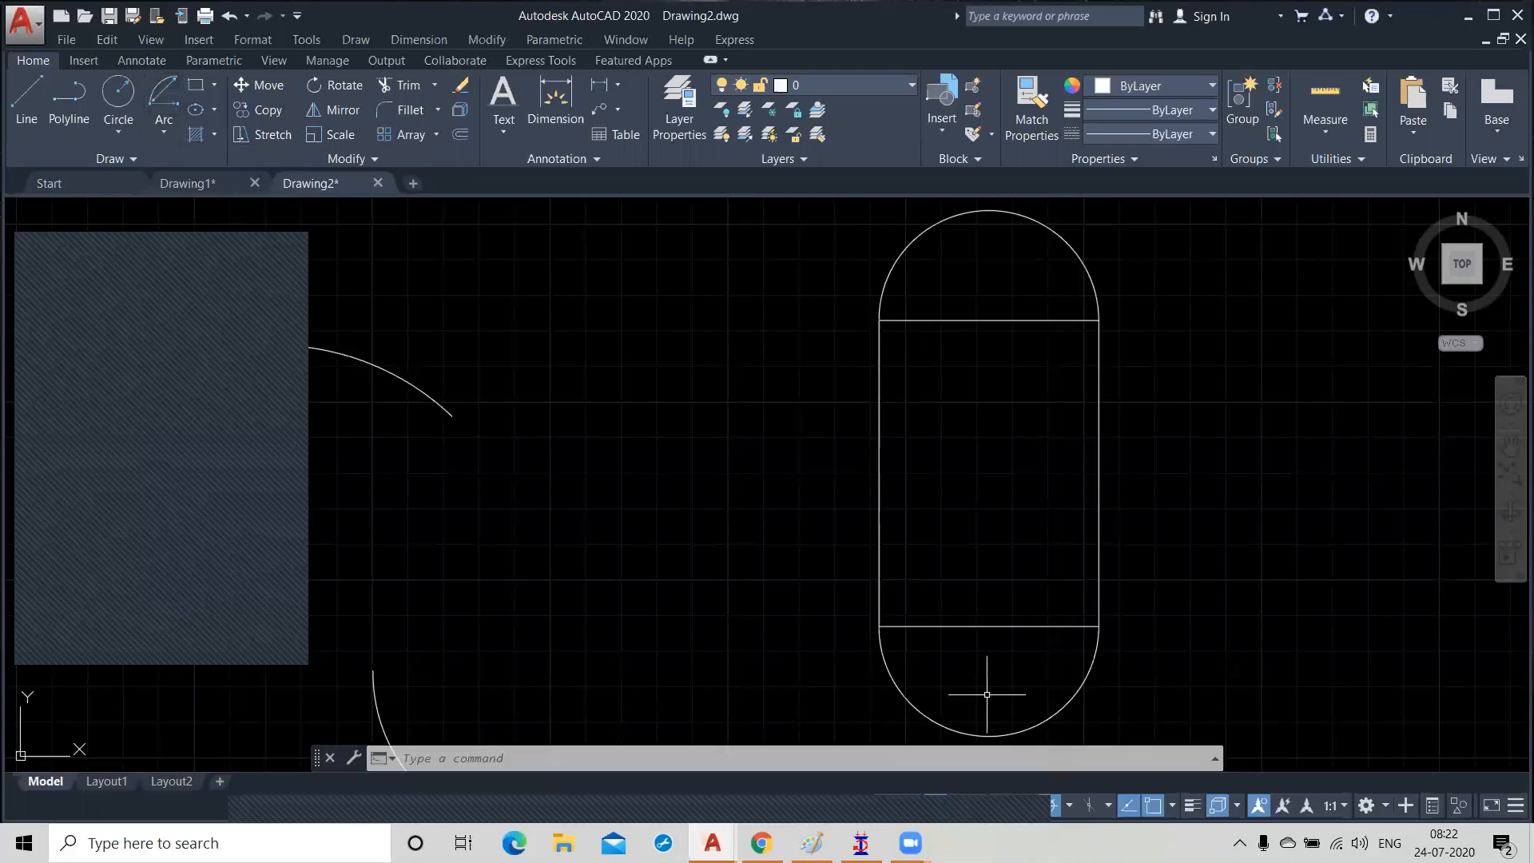
click(1066, 709)
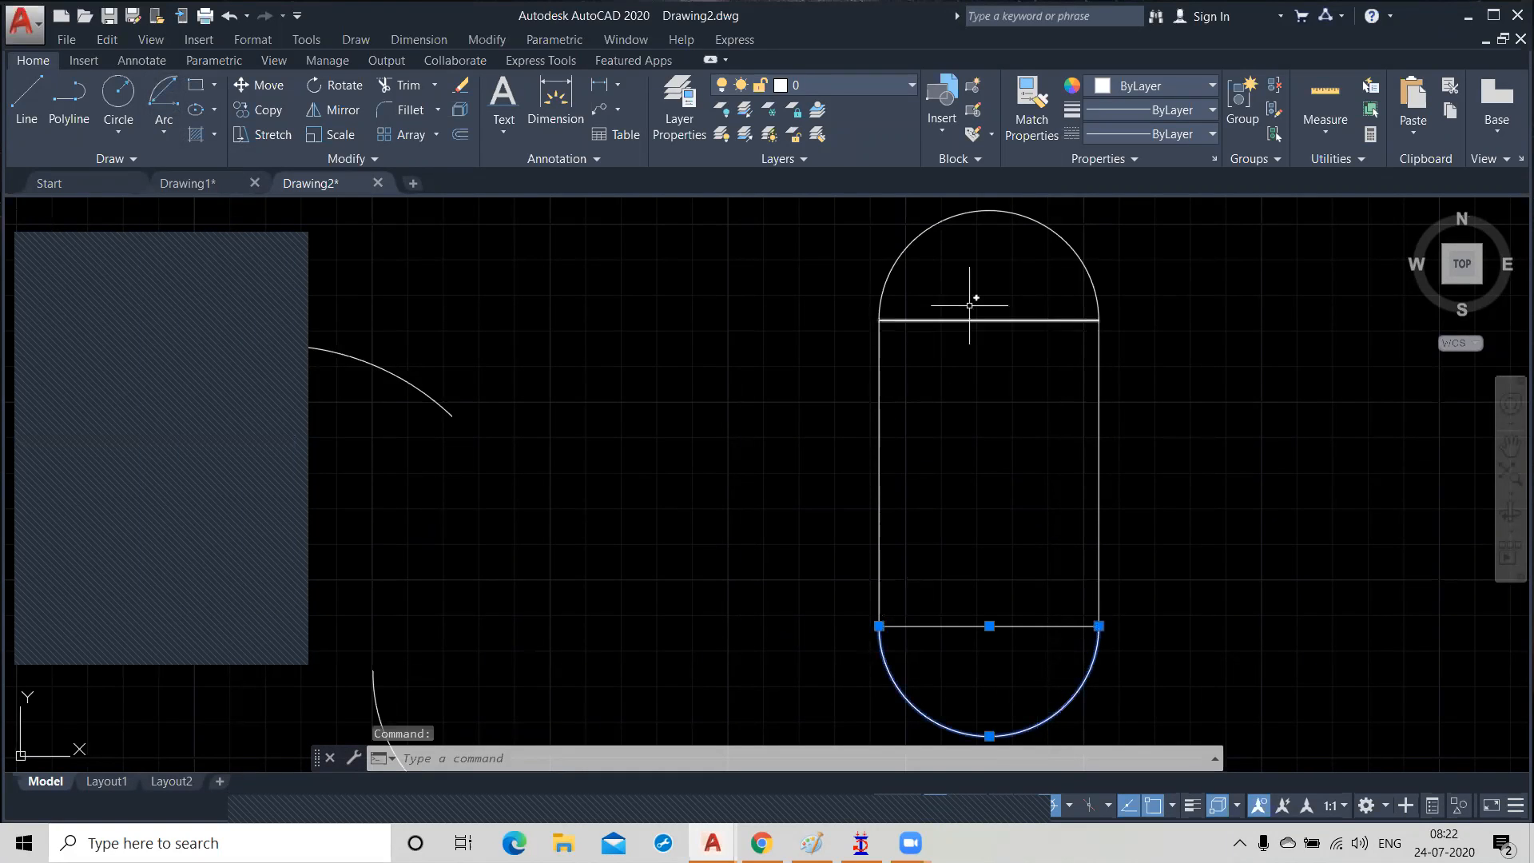
click(1061, 234)
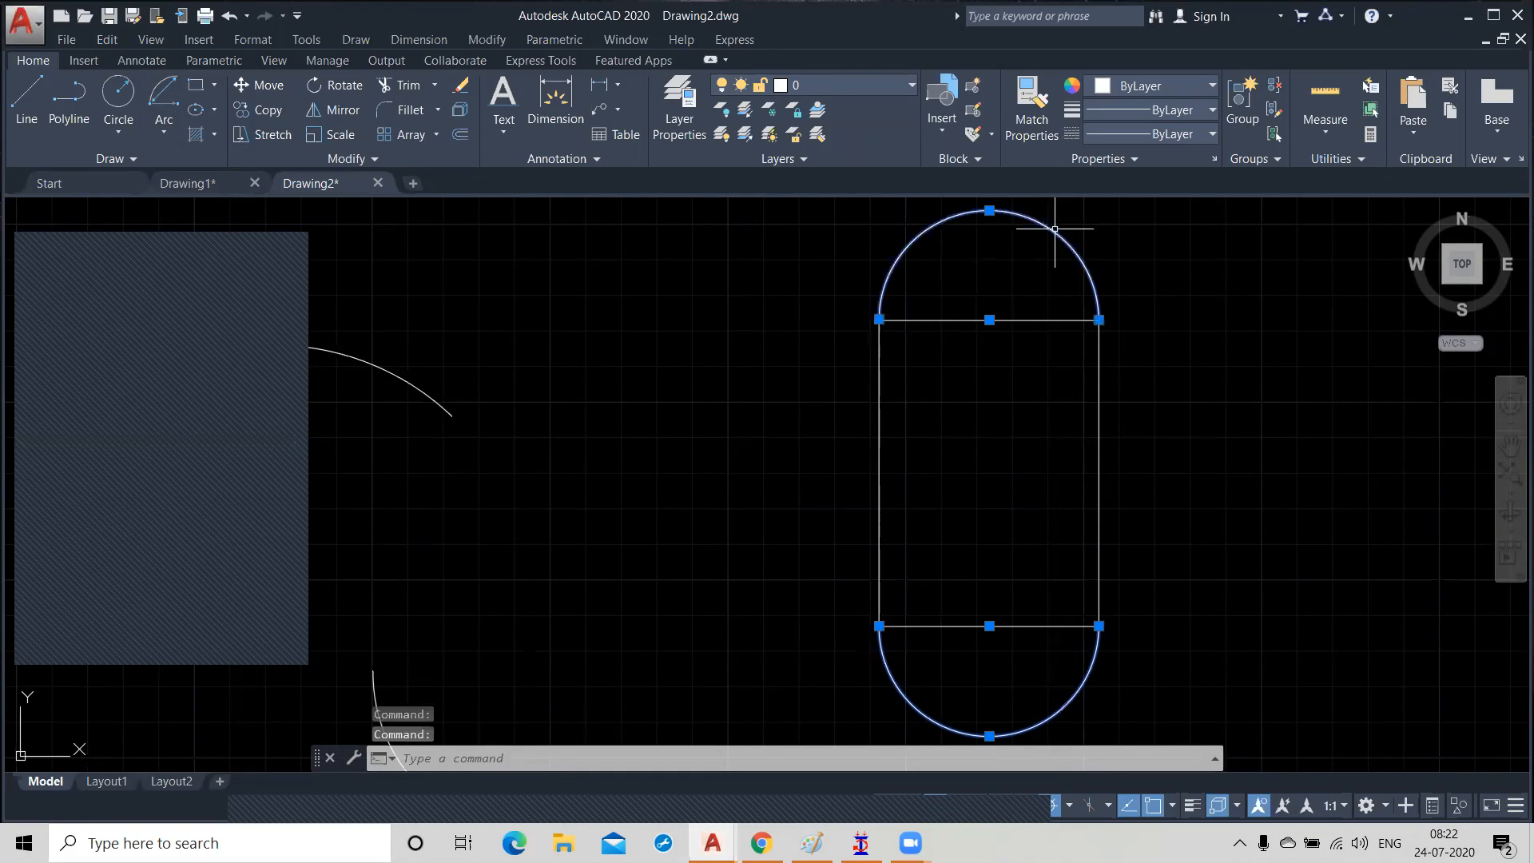
key(Delete)
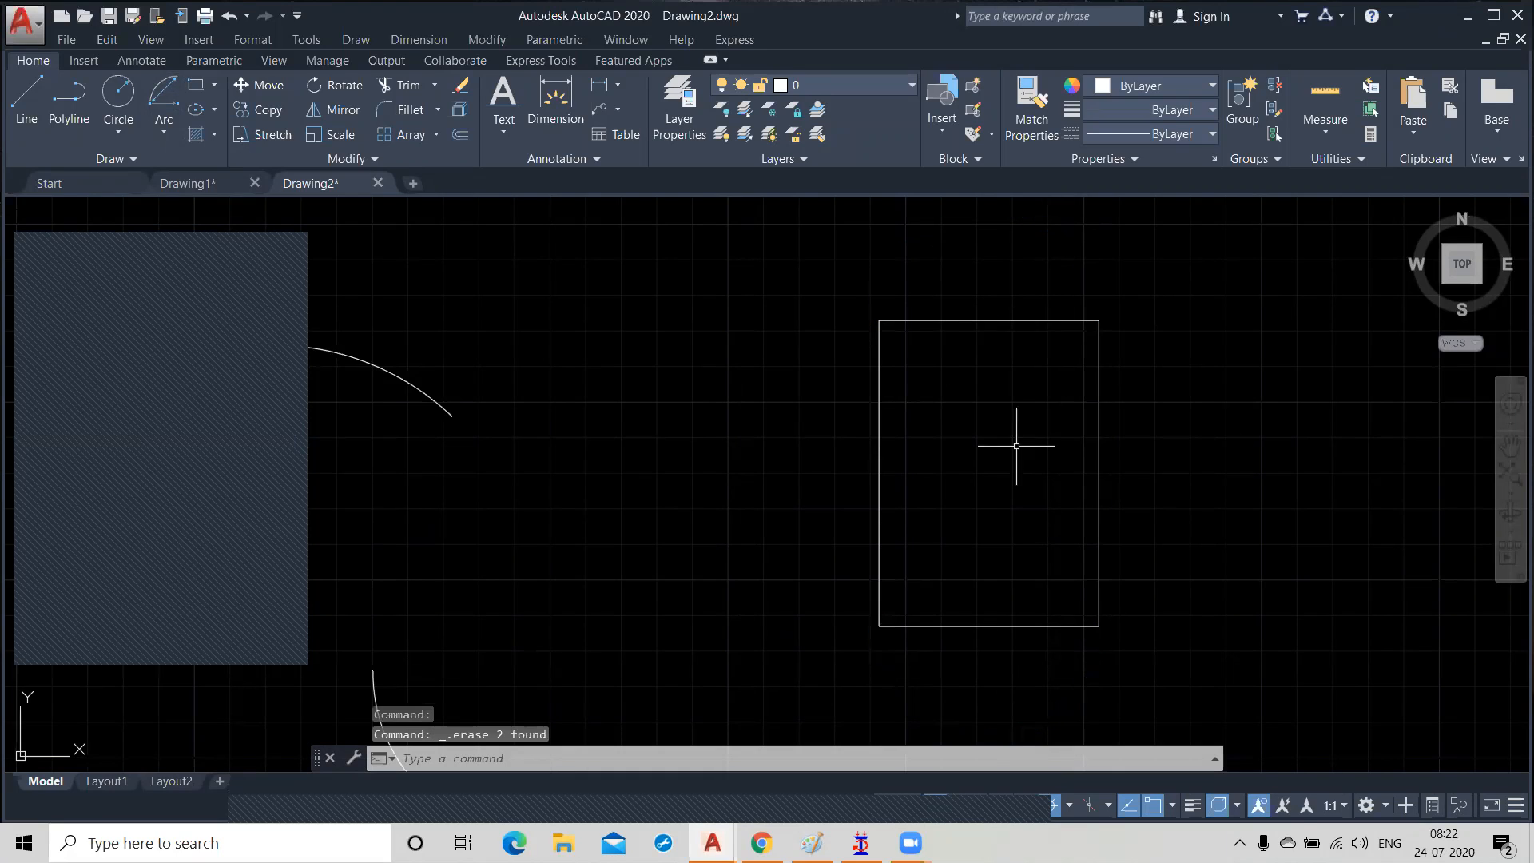
Step: Draw a Start, End, Angle arc from the rectangle's lower-left to lower-right corner with an included angle of 180 degrees
click(165, 139)
click(220, 333)
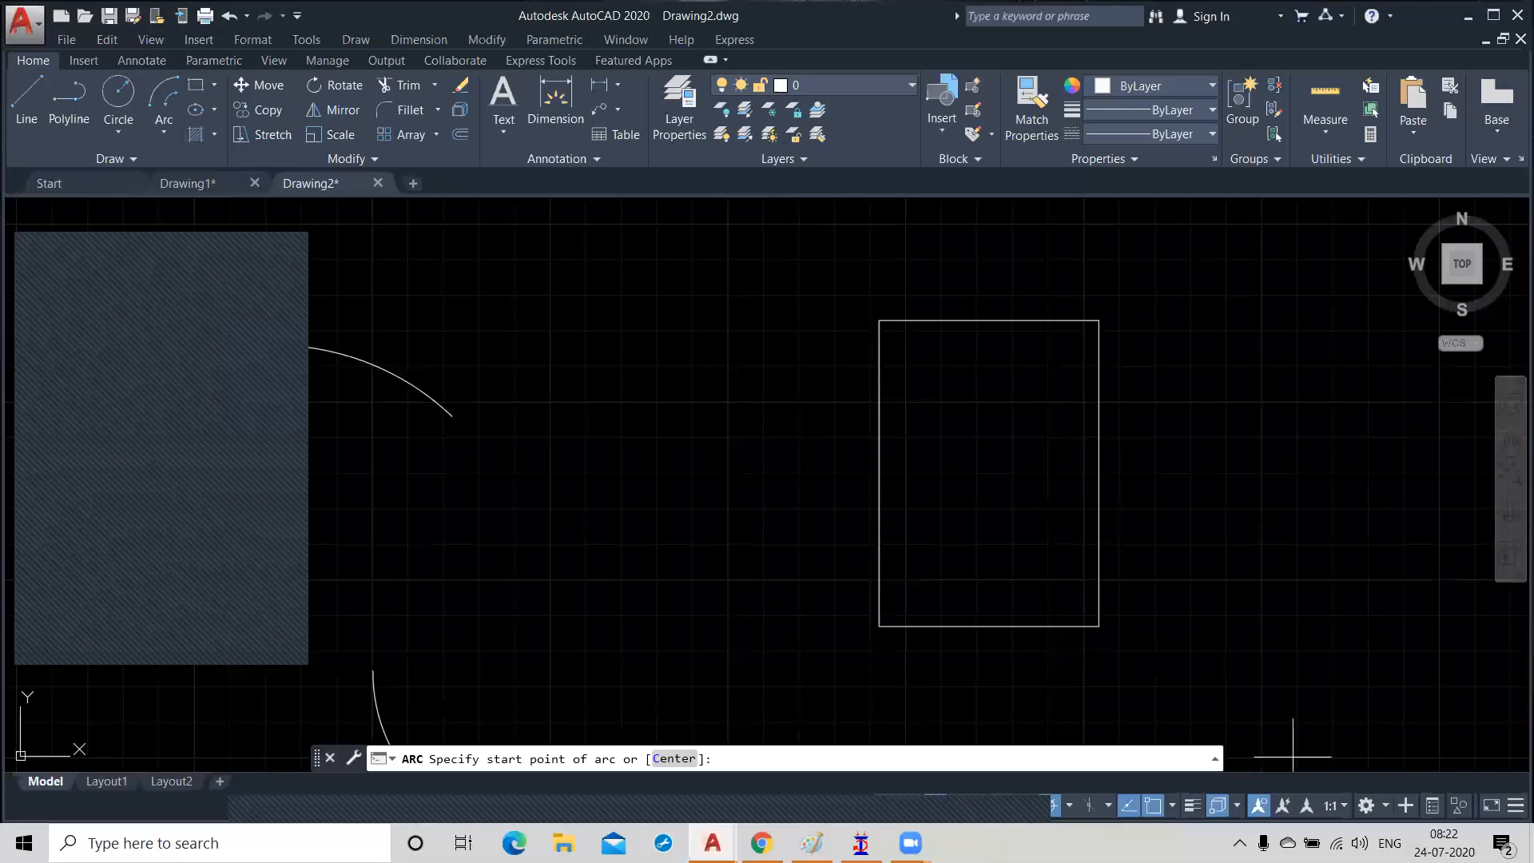
click(879, 626)
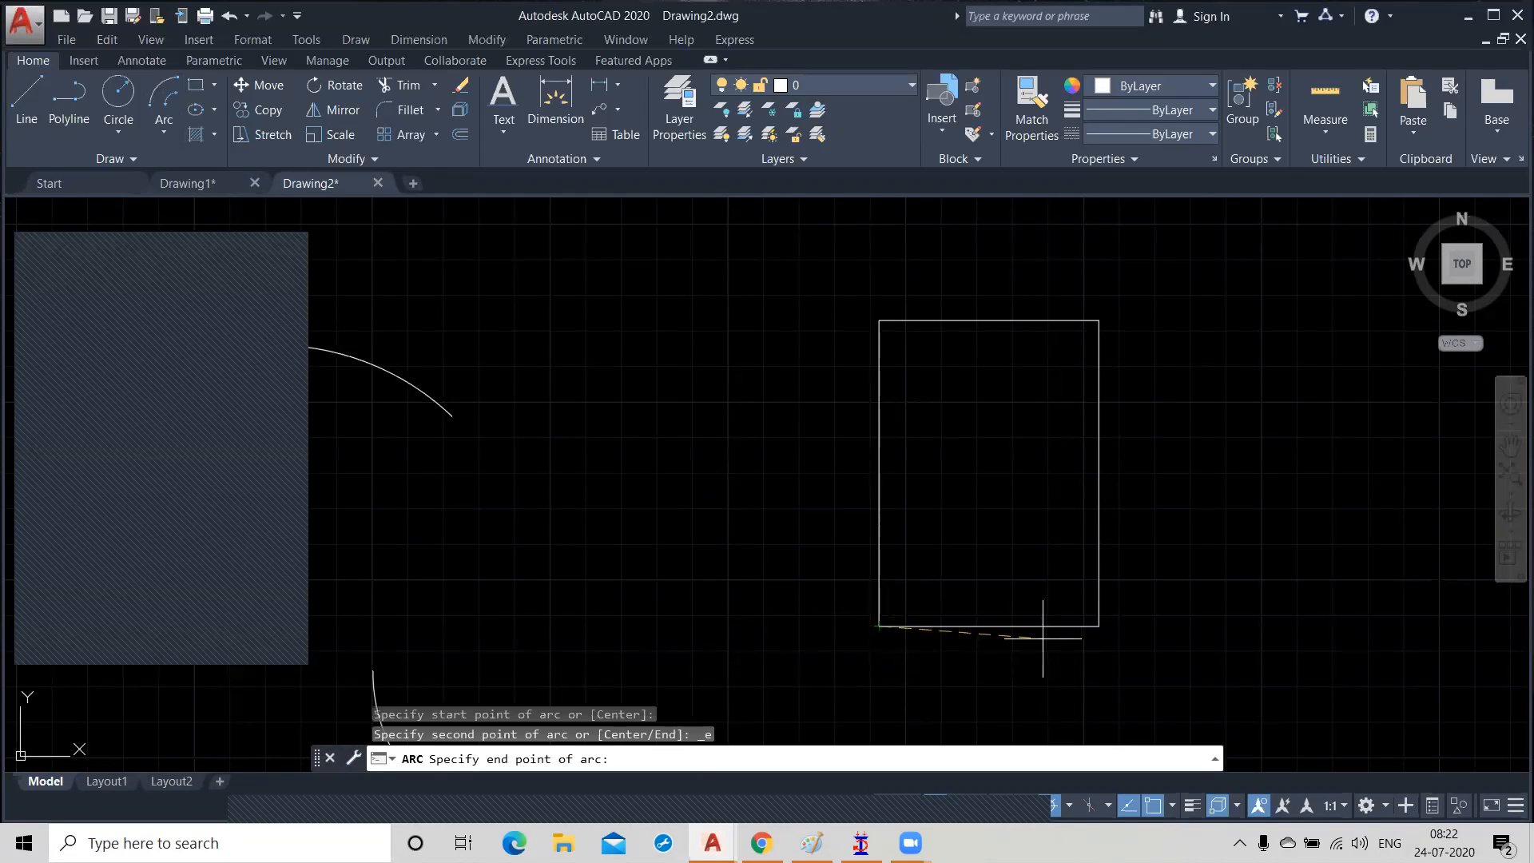
click(1099, 626)
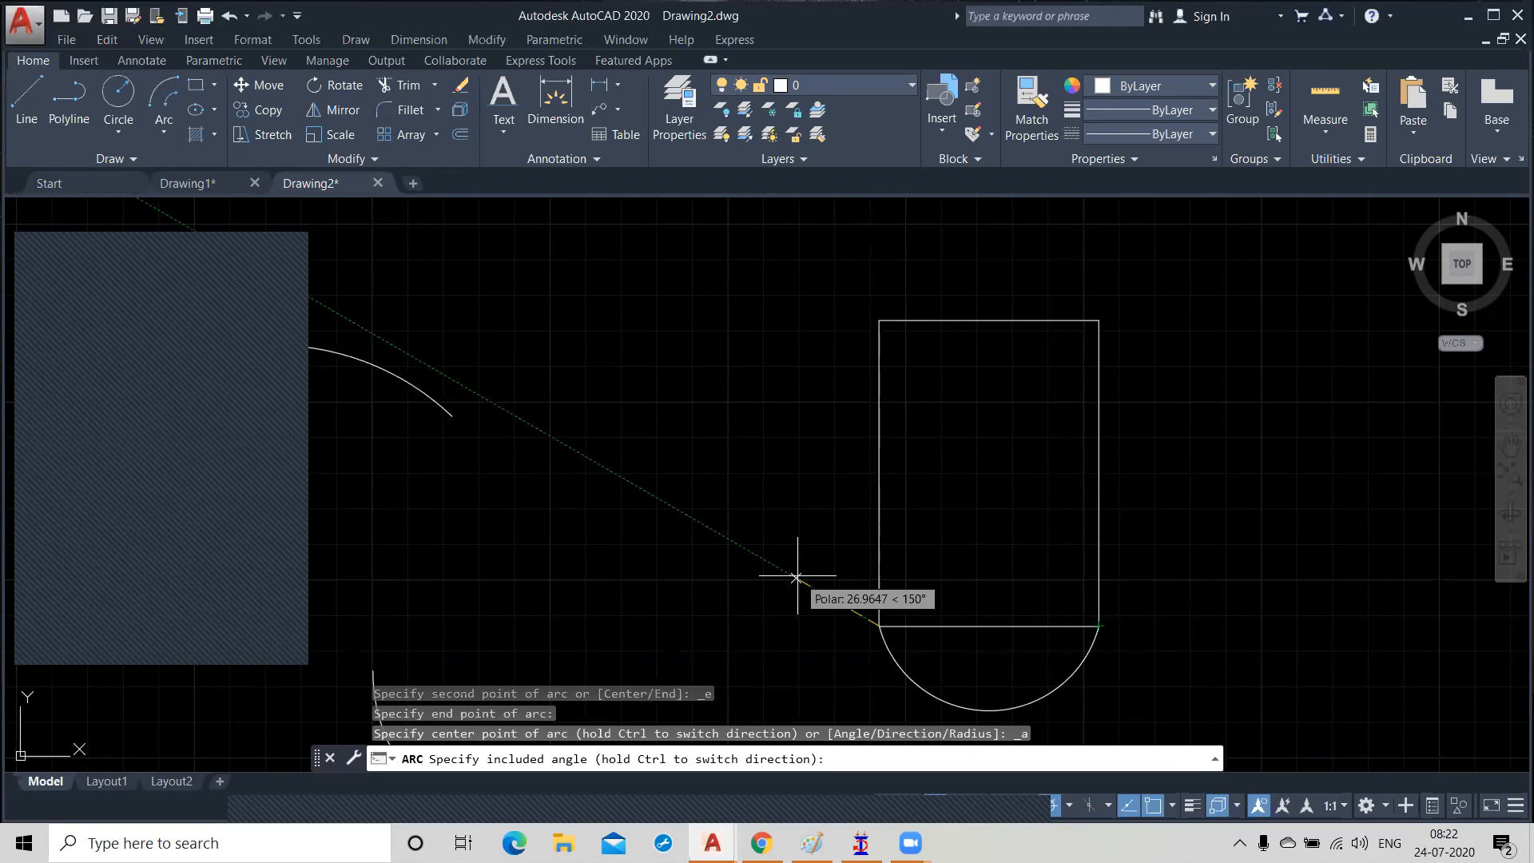
text(180)
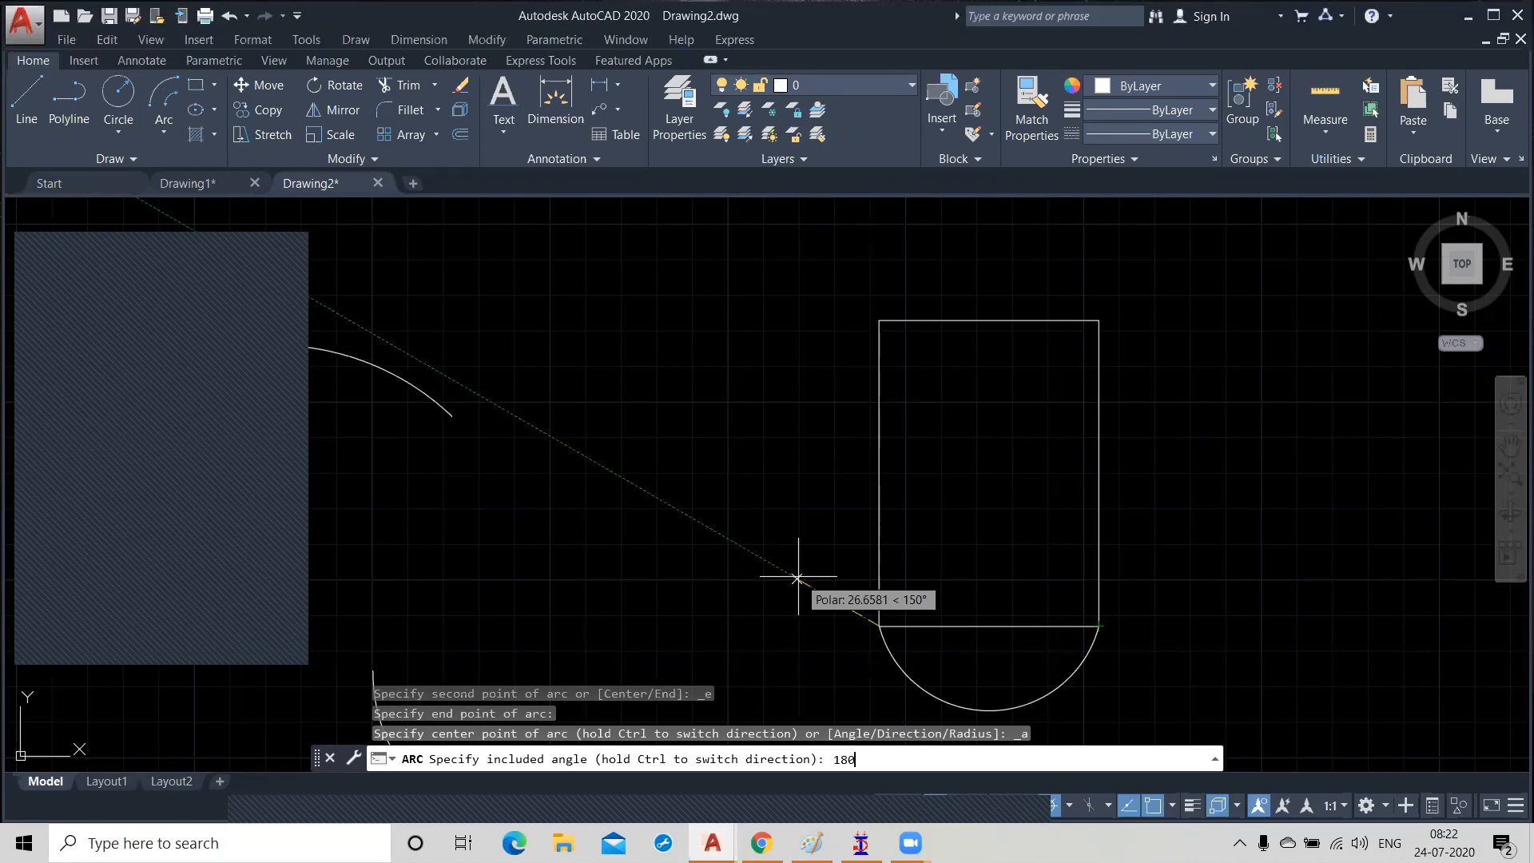
key(Return)
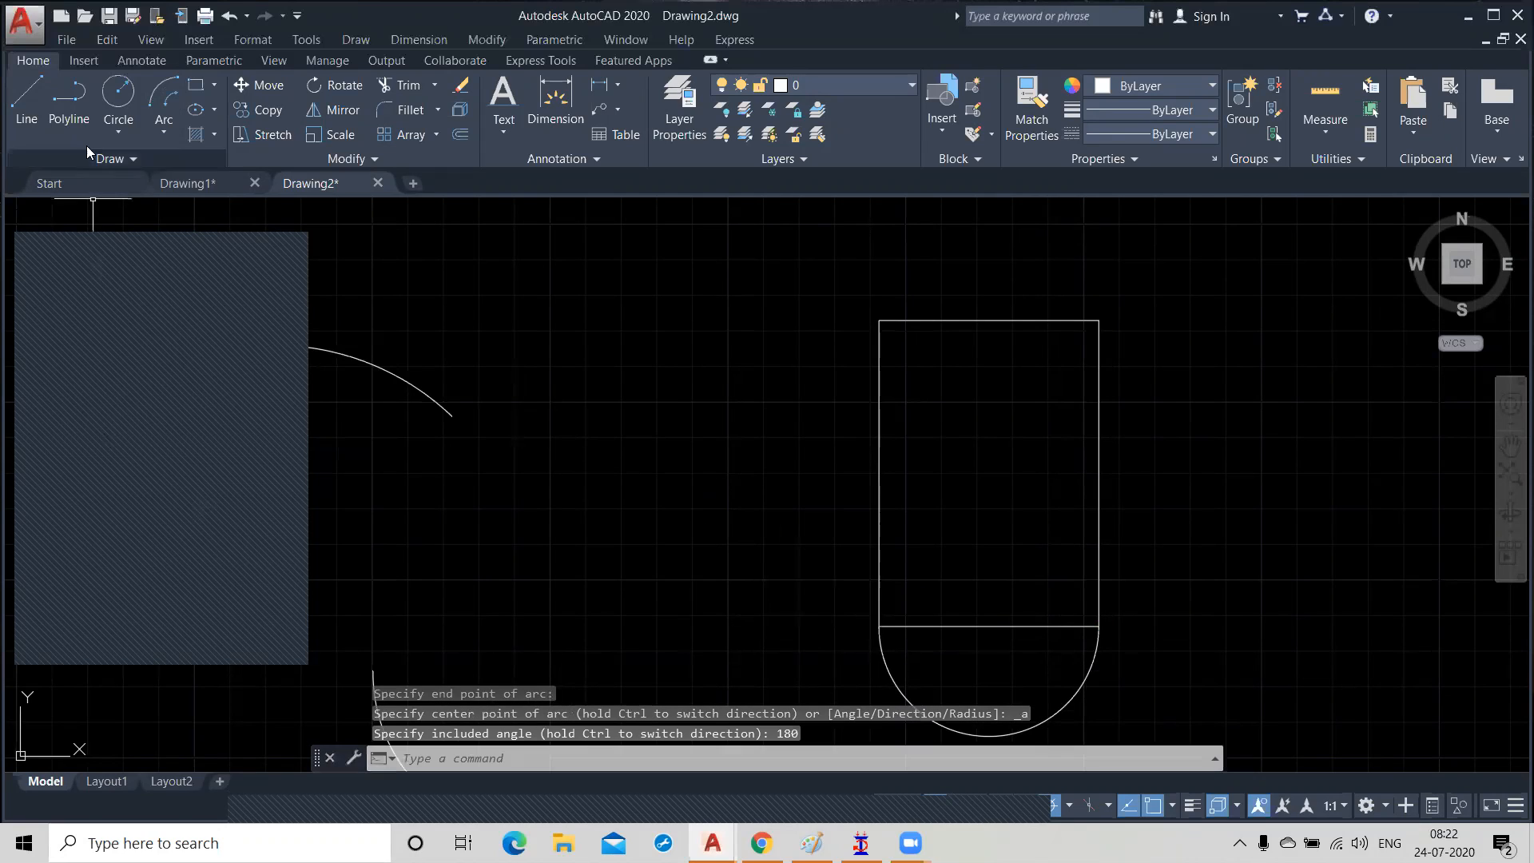
Step: Use the Continue arc option to chain two tangent arcs rightward from the semicircle's end at the rectangle's lower-right corner
click(167, 131)
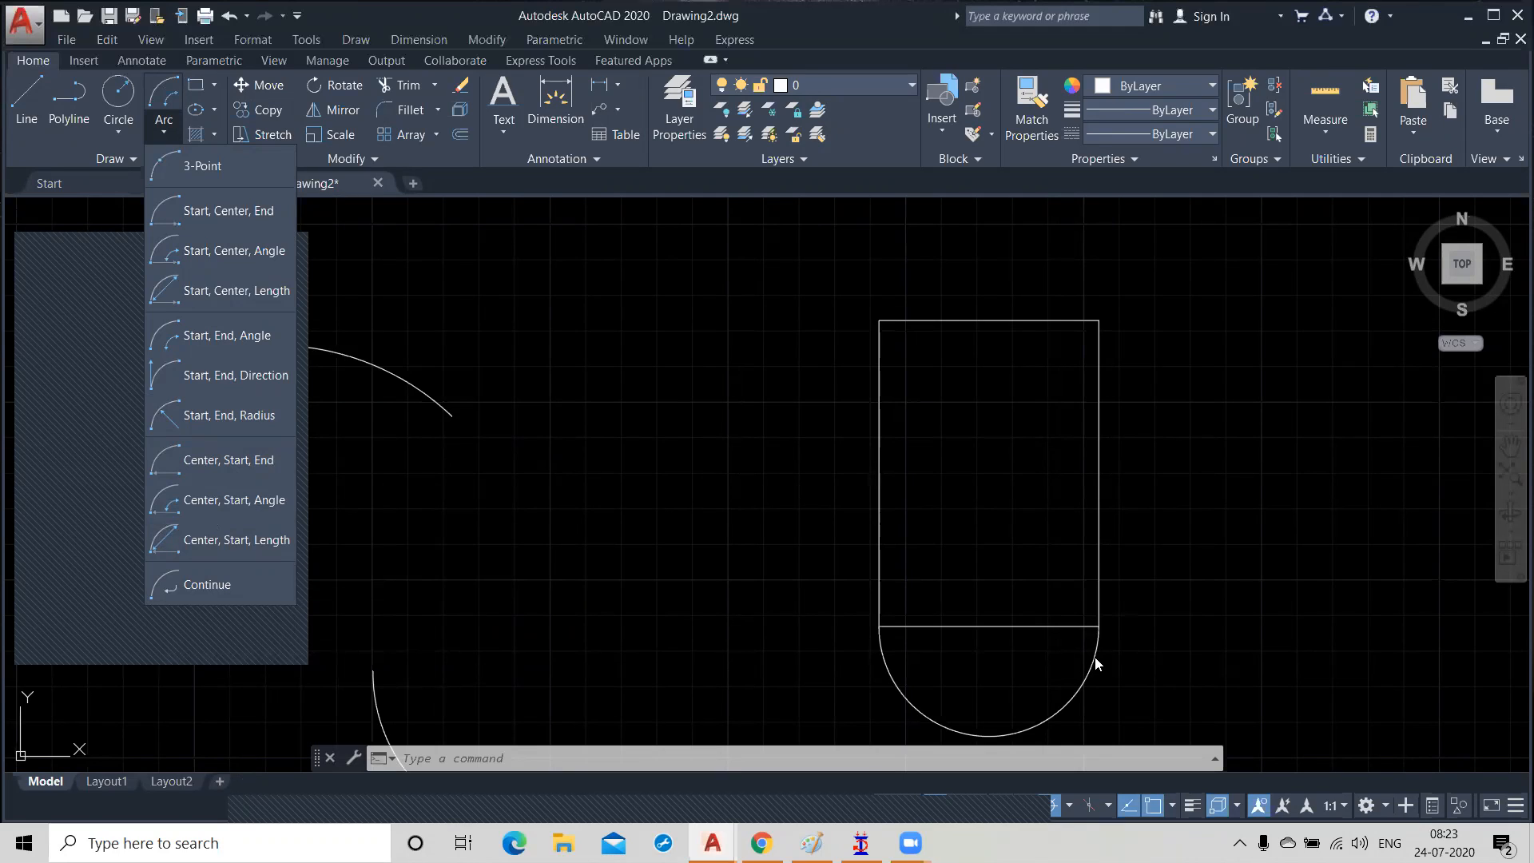
click(218, 584)
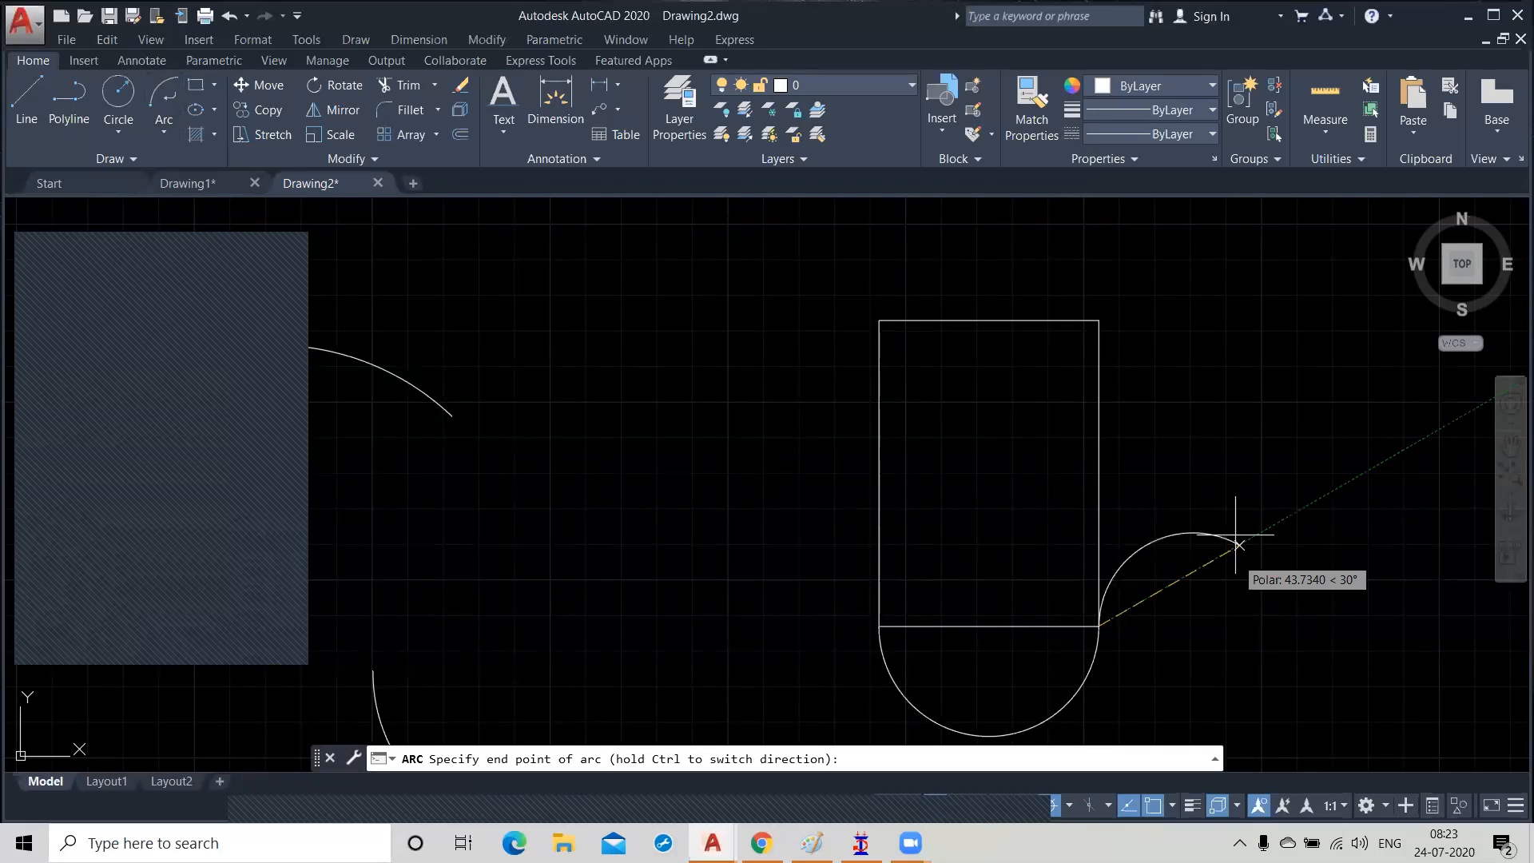
click(1266, 515)
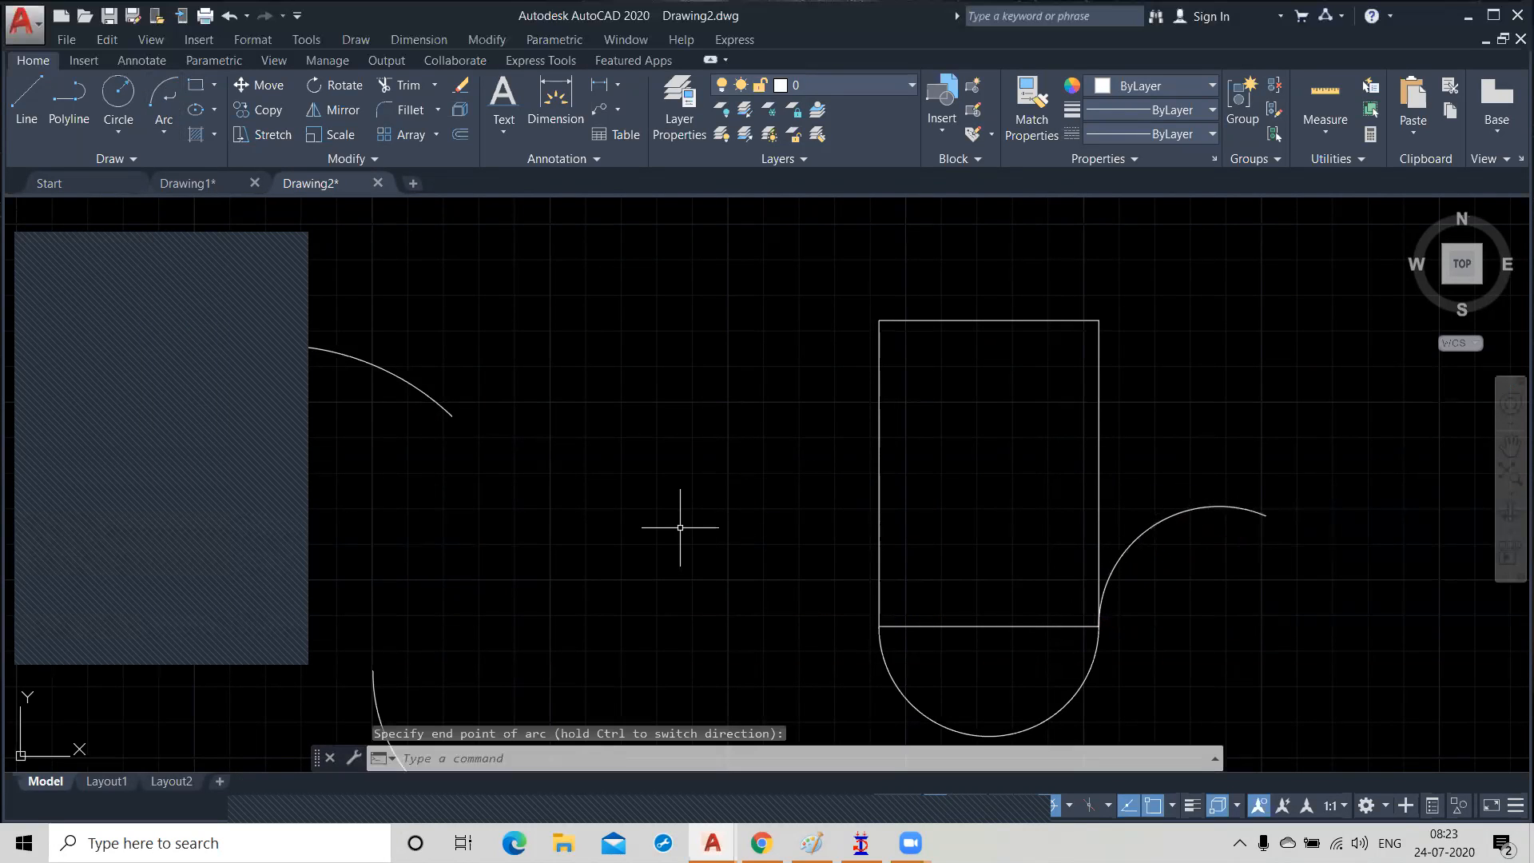
click(165, 140)
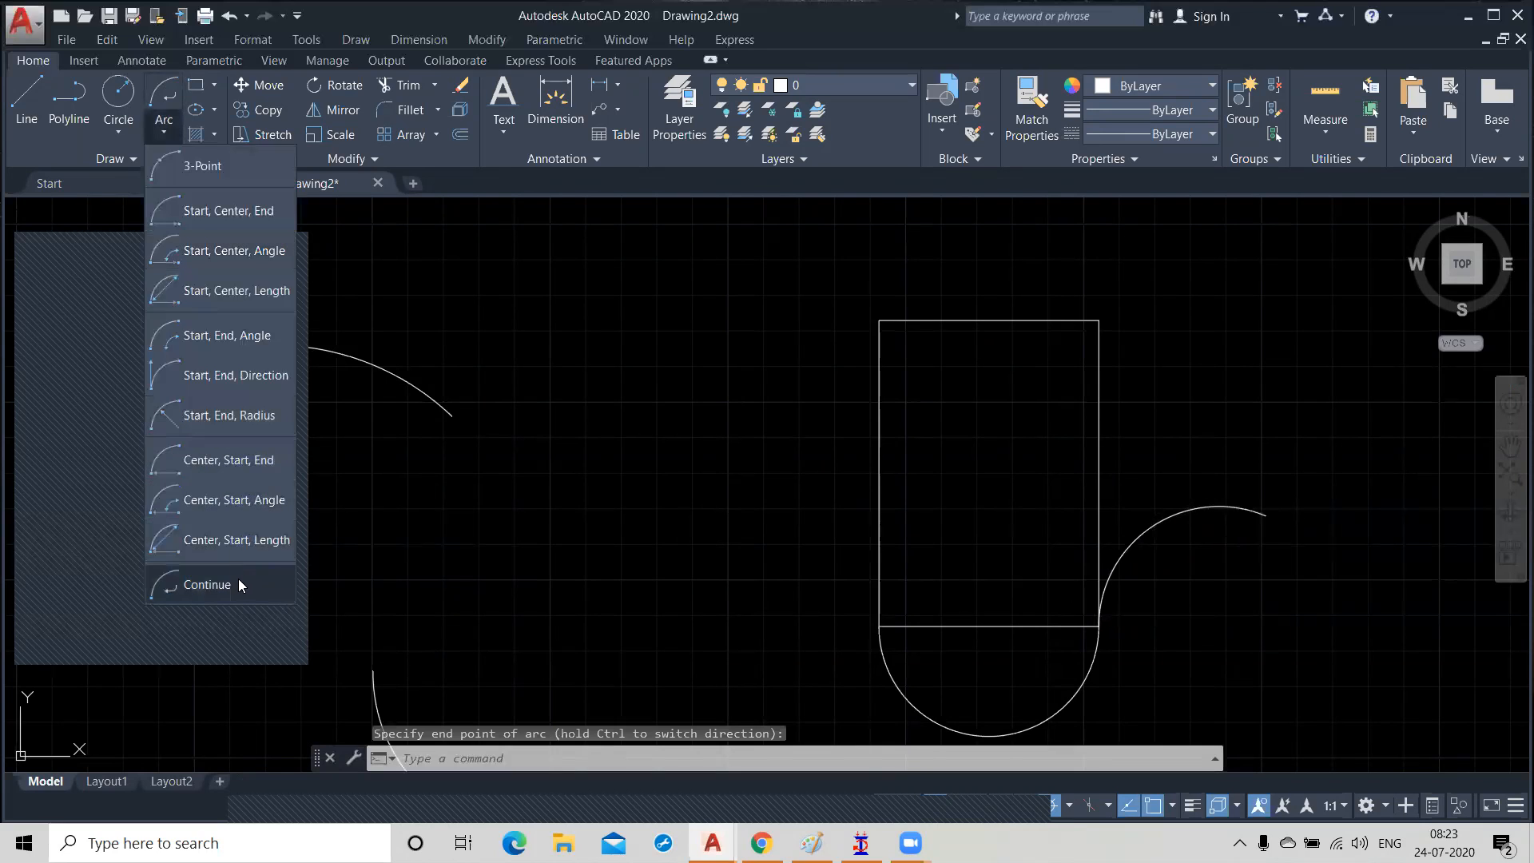
click(219, 583)
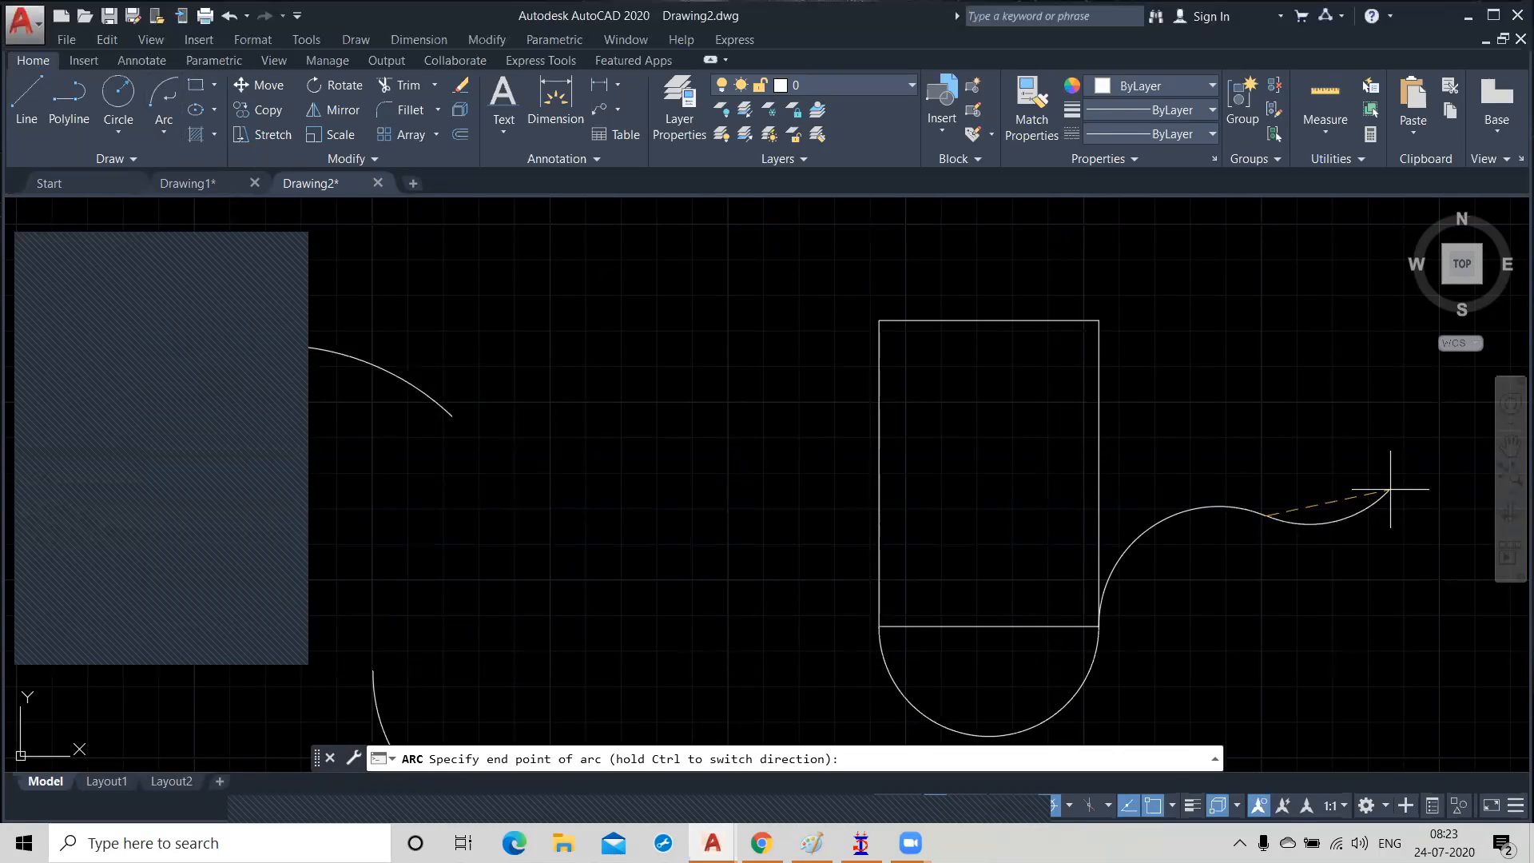
click(1403, 480)
middle_drag(1282, 595, 977, 601)
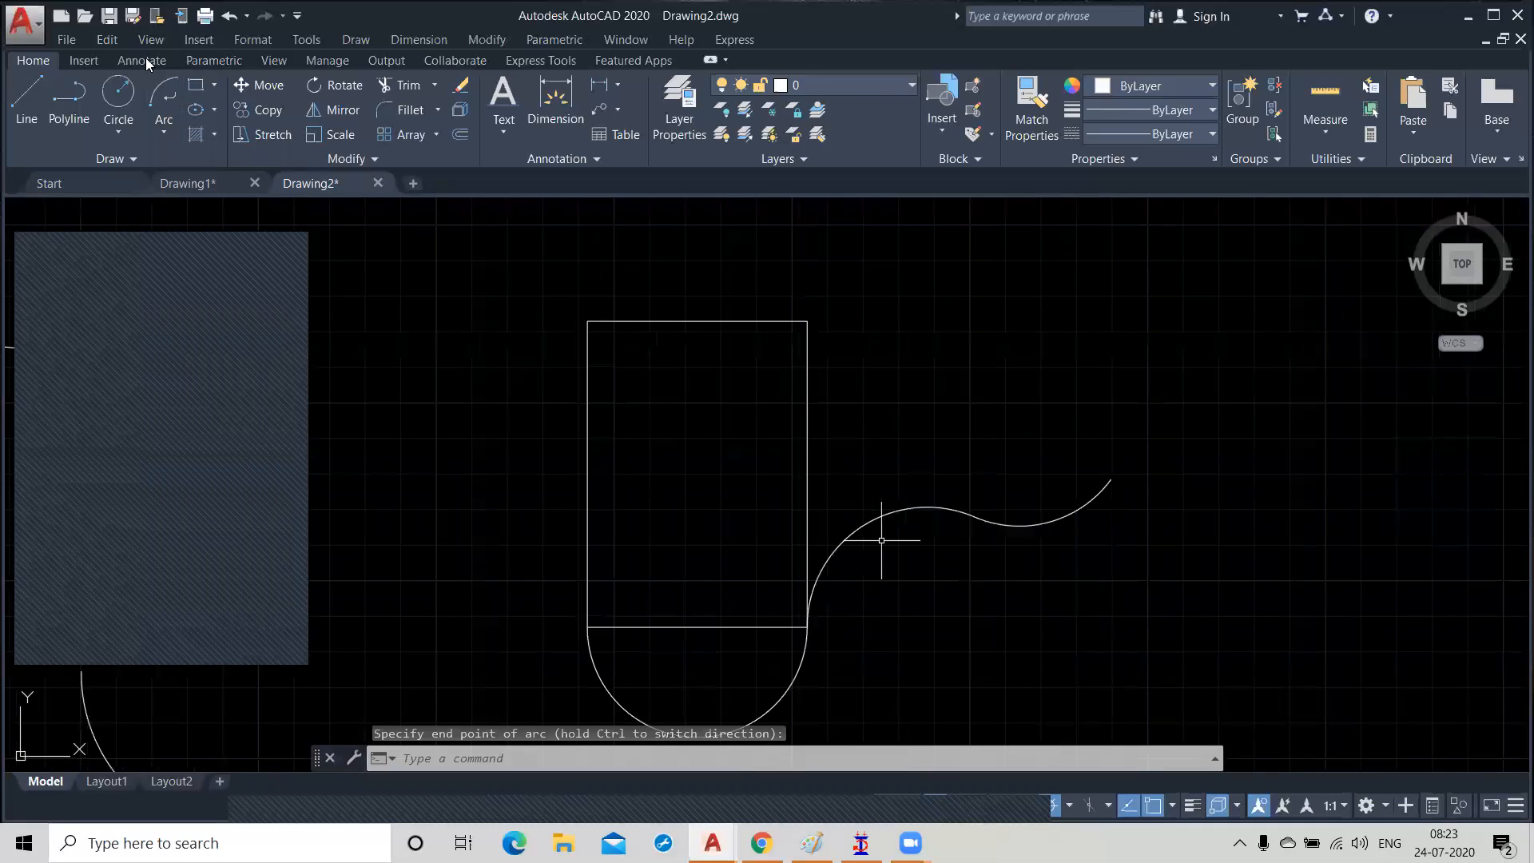
Step: Extend the arc chain with two more Continue arcs, a large one bulging right and a small hook at its upper end
click(165, 138)
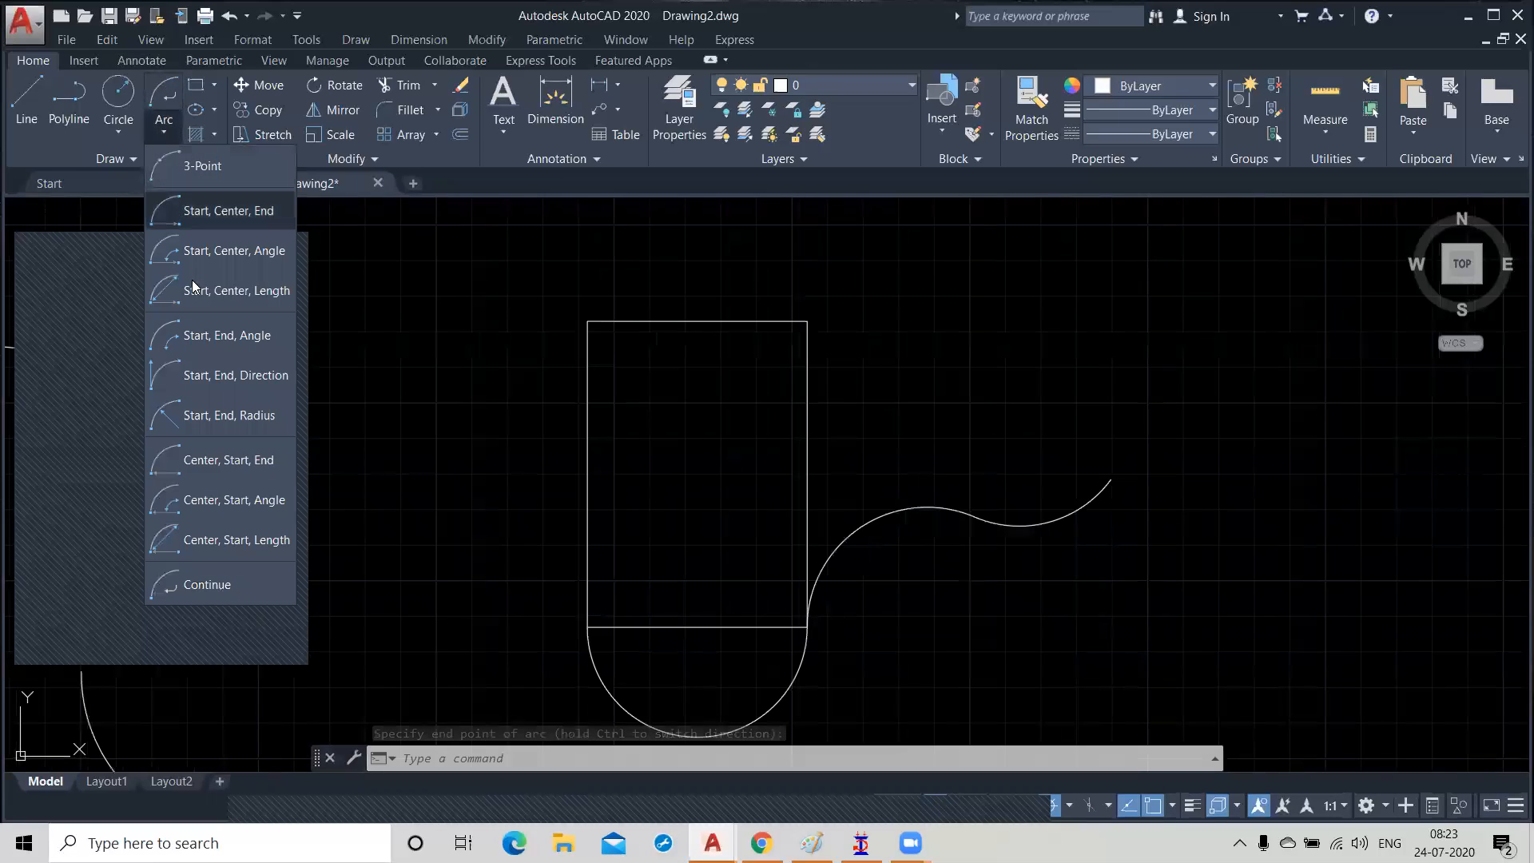
click(273, 589)
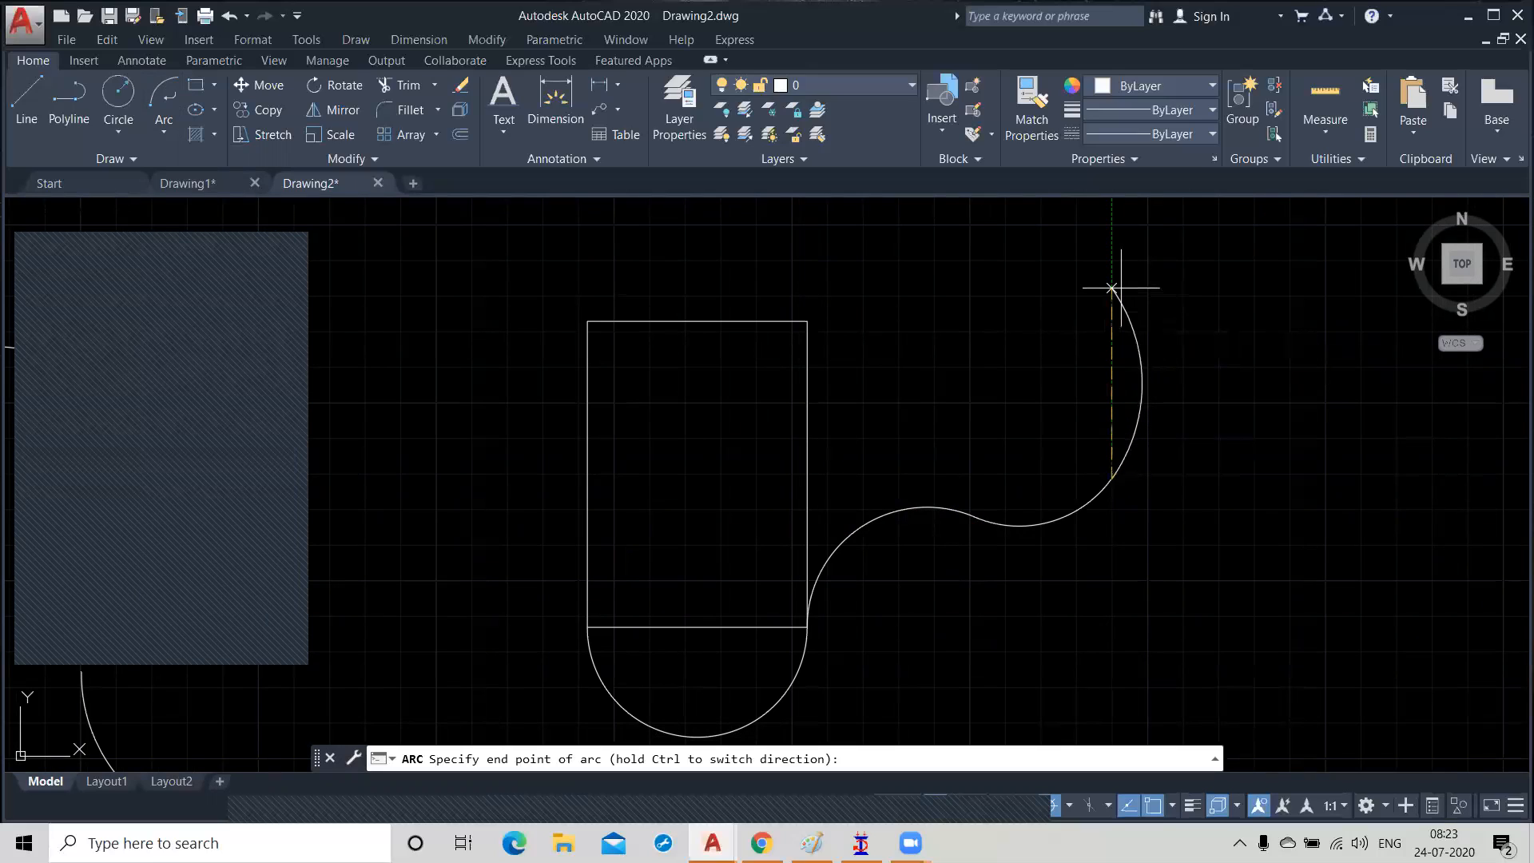
click(1118, 291)
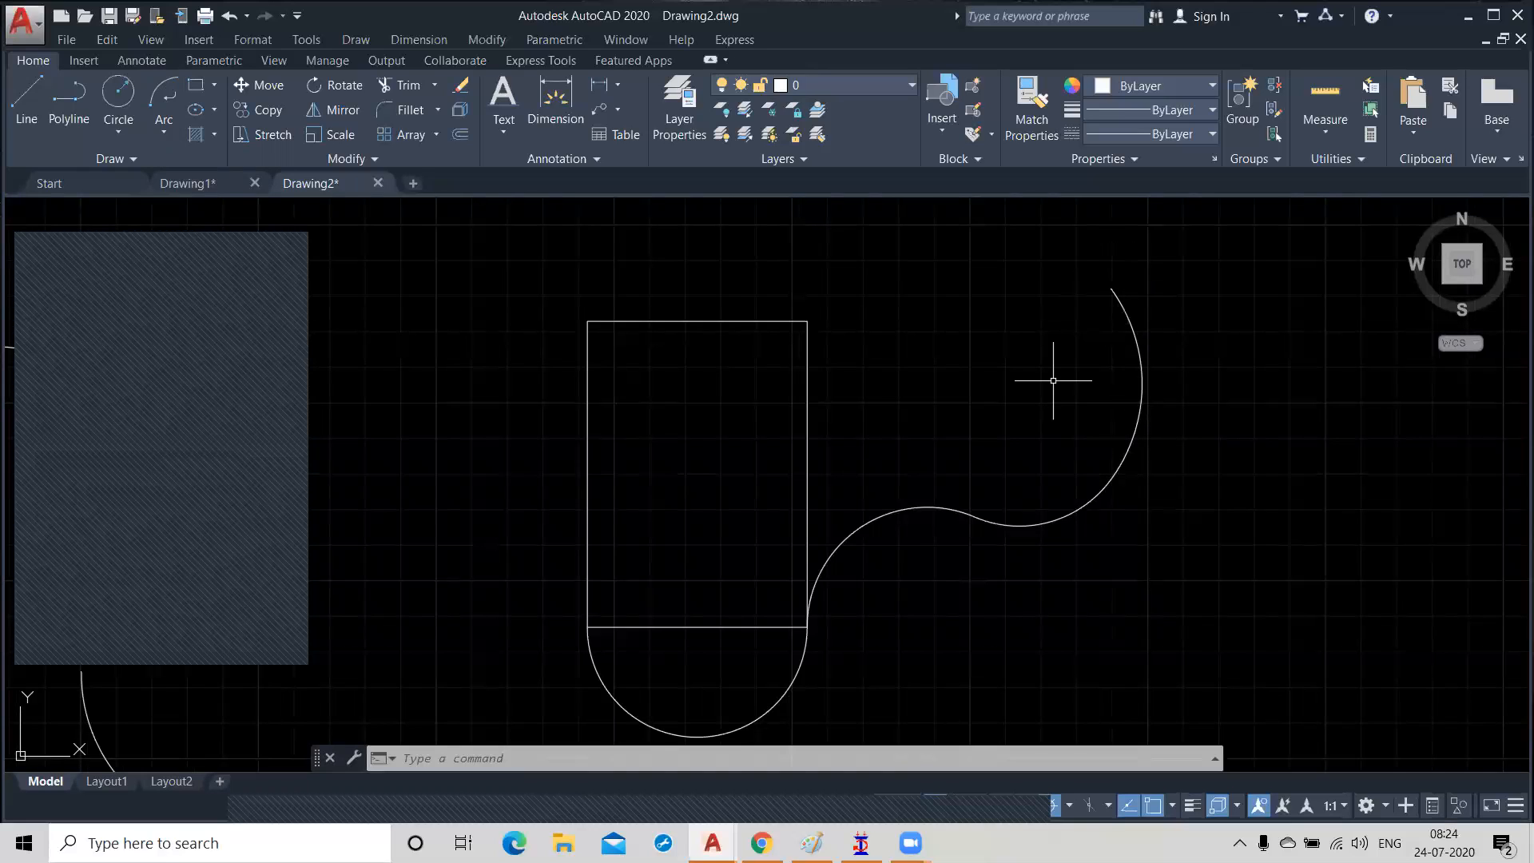
scroll(1054, 381, down, 2)
middle_drag(1053, 381, 1044, 408)
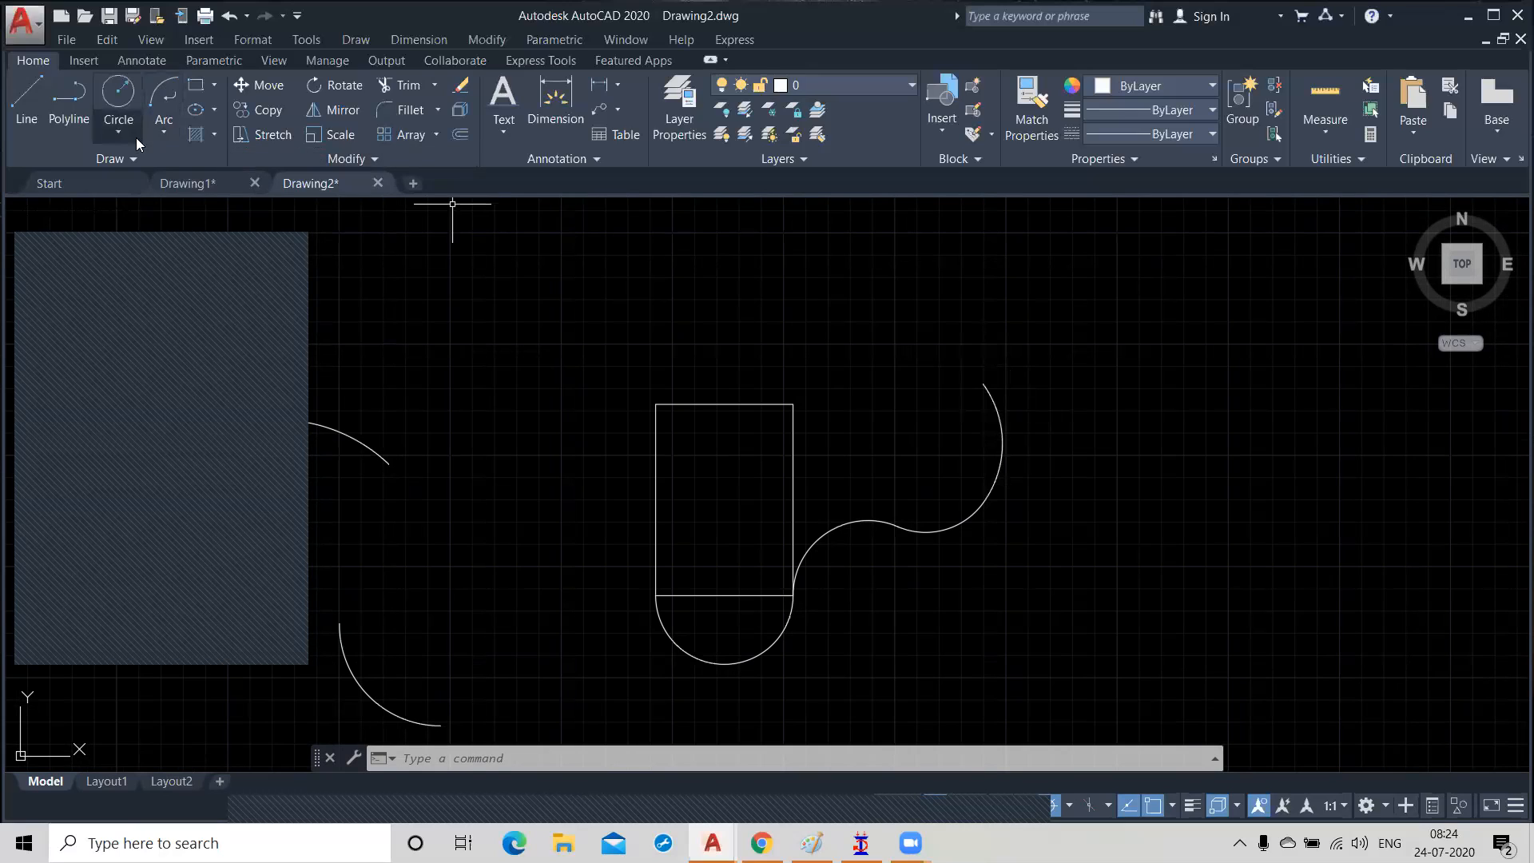
click(159, 142)
click(242, 590)
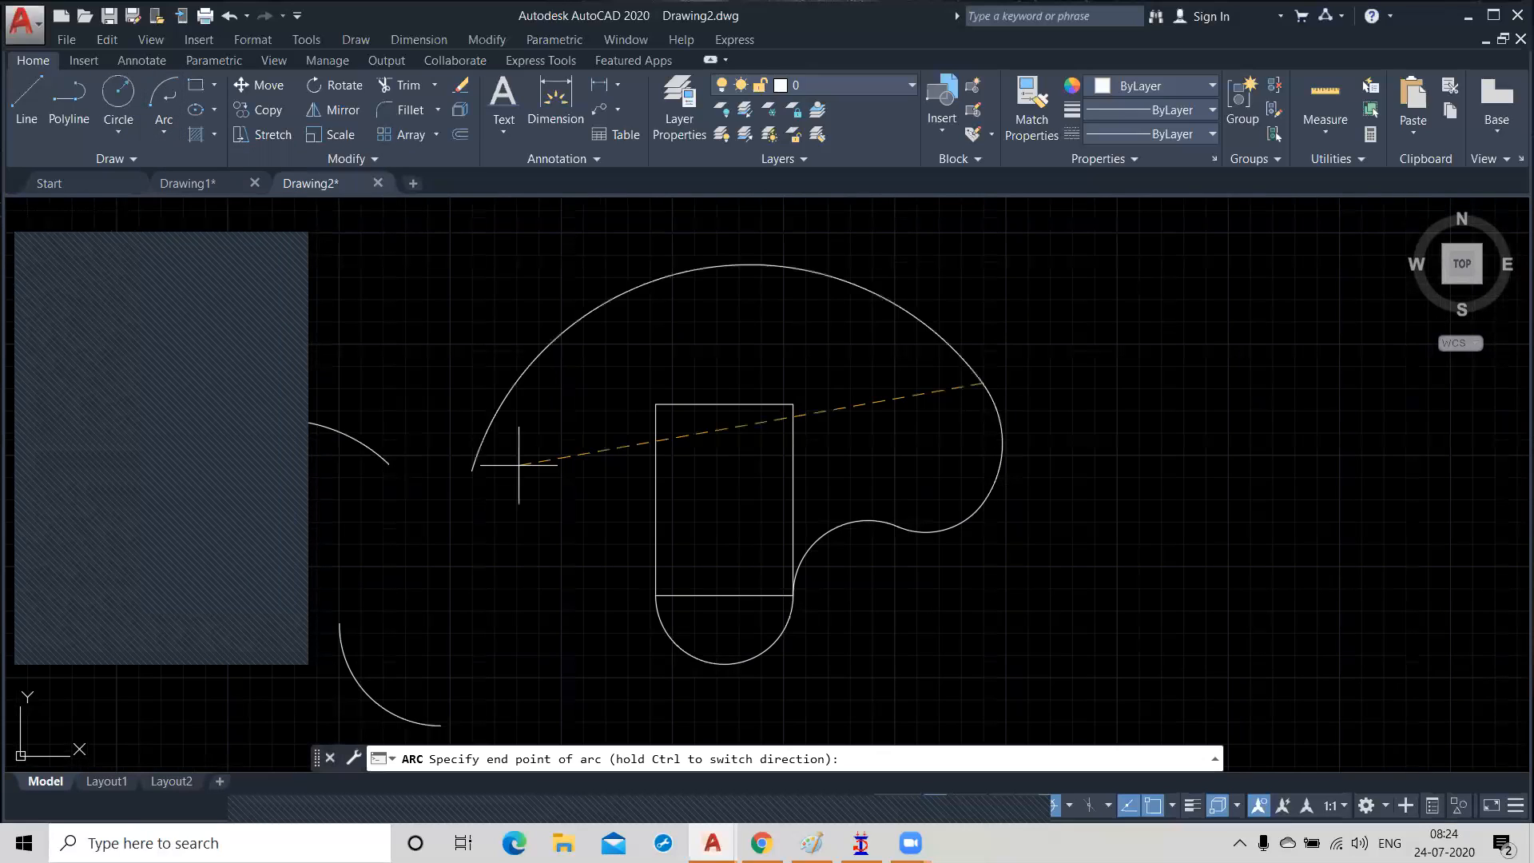
click(1023, 360)
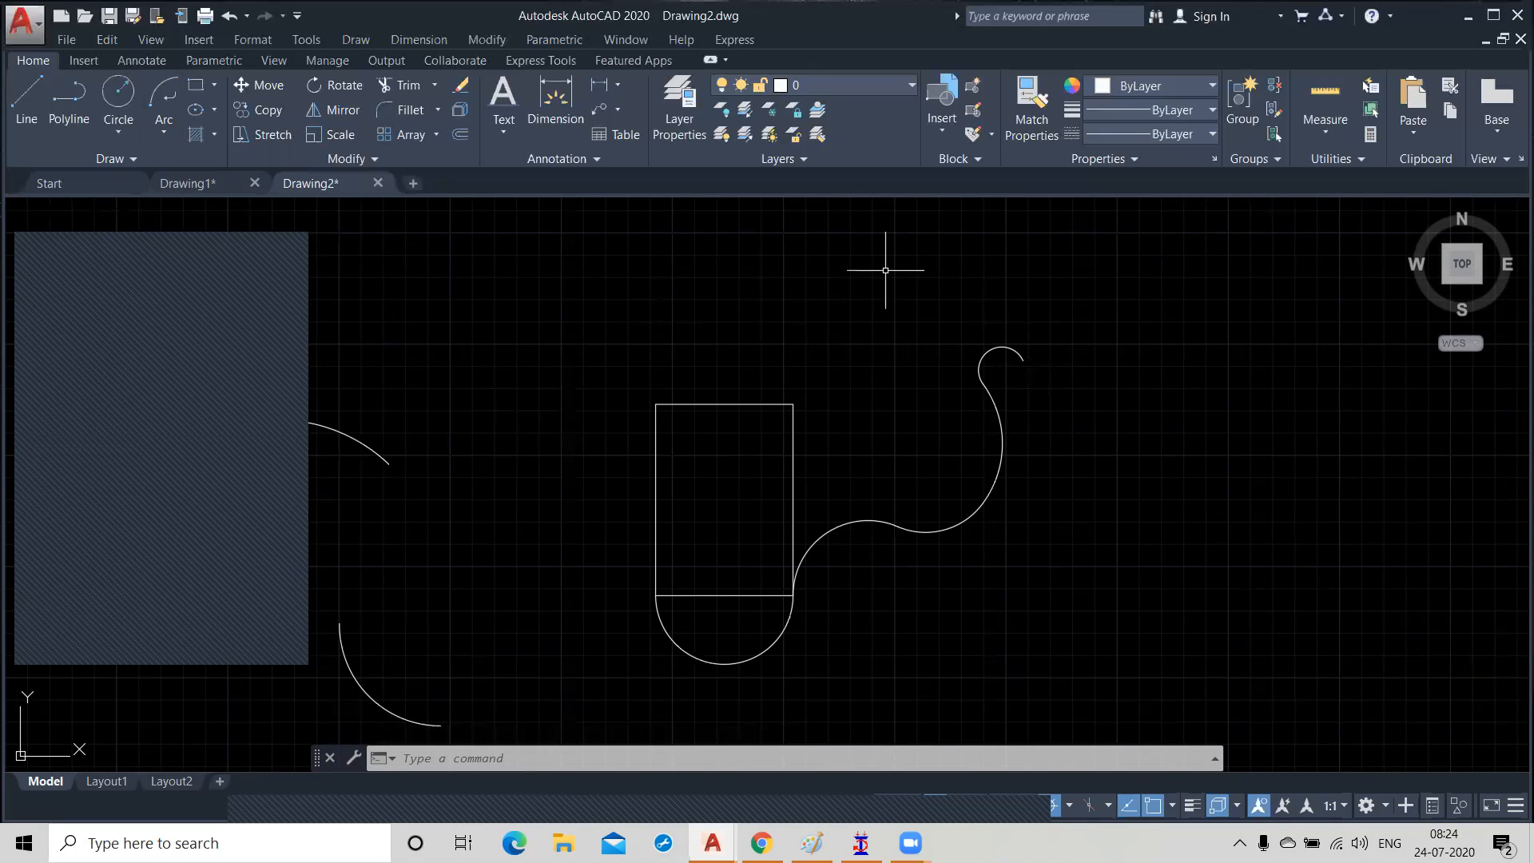
Step: Move the rectangle with its attached arcs 200 units to the right, using the rectangle's upper-right corner as base point
scroll(897, 266, down, 1)
scroll(896, 266, down, 1)
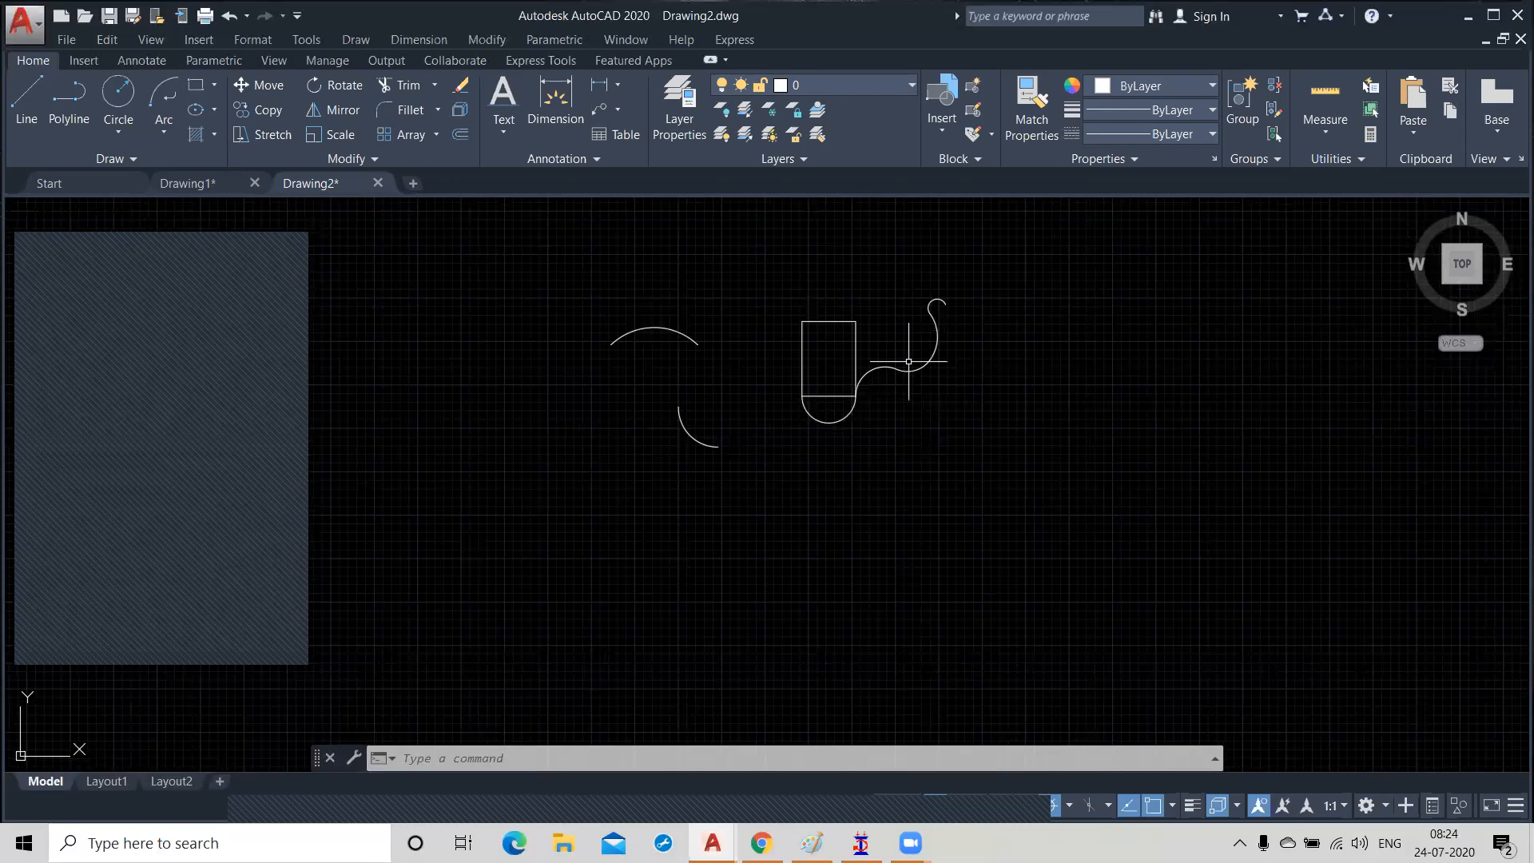
scroll(813, 404, up, 2)
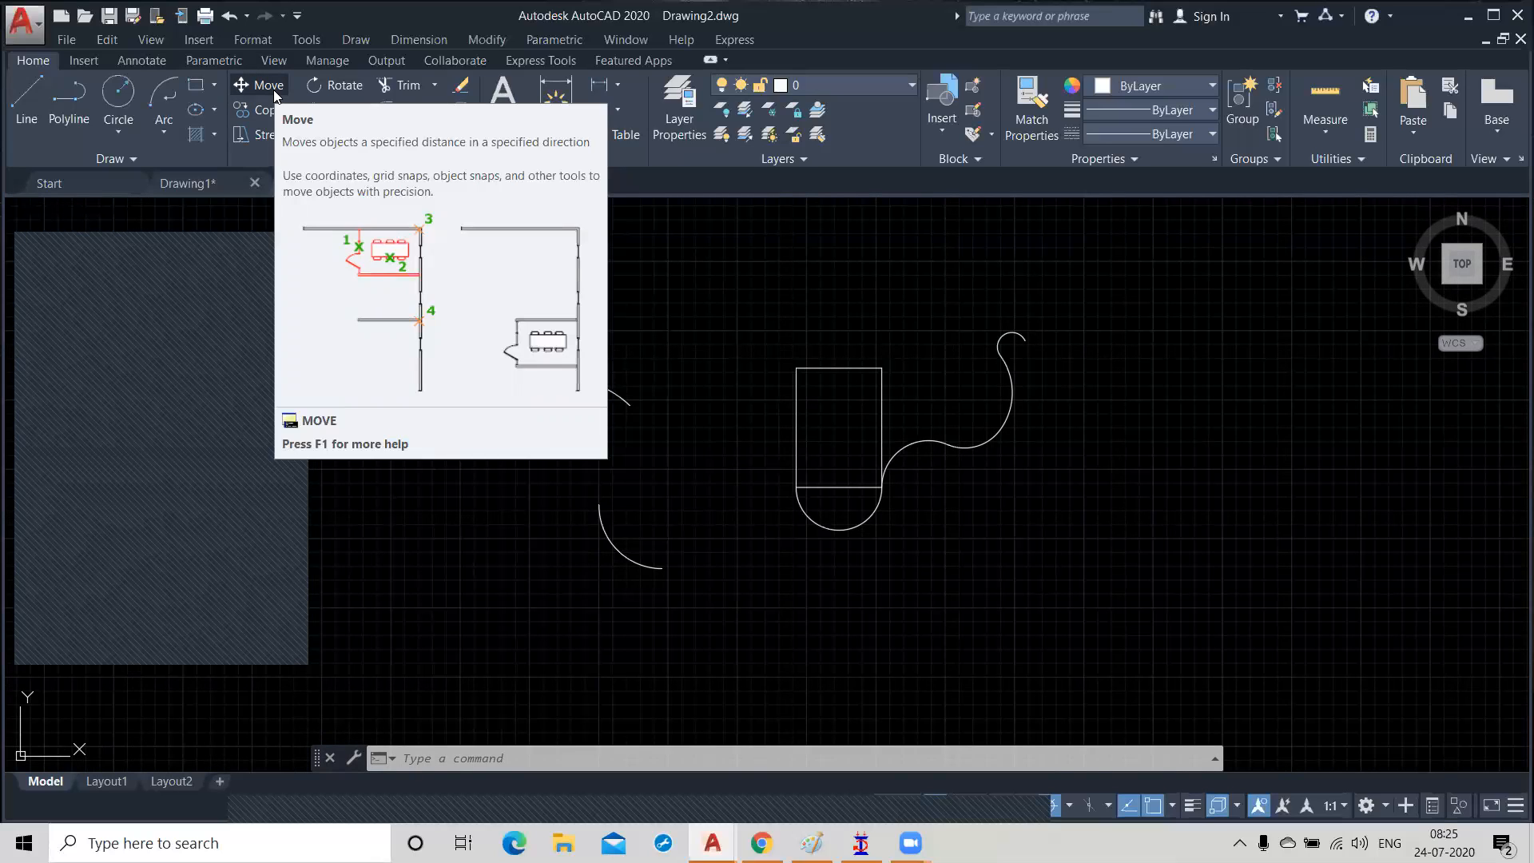
text(m)
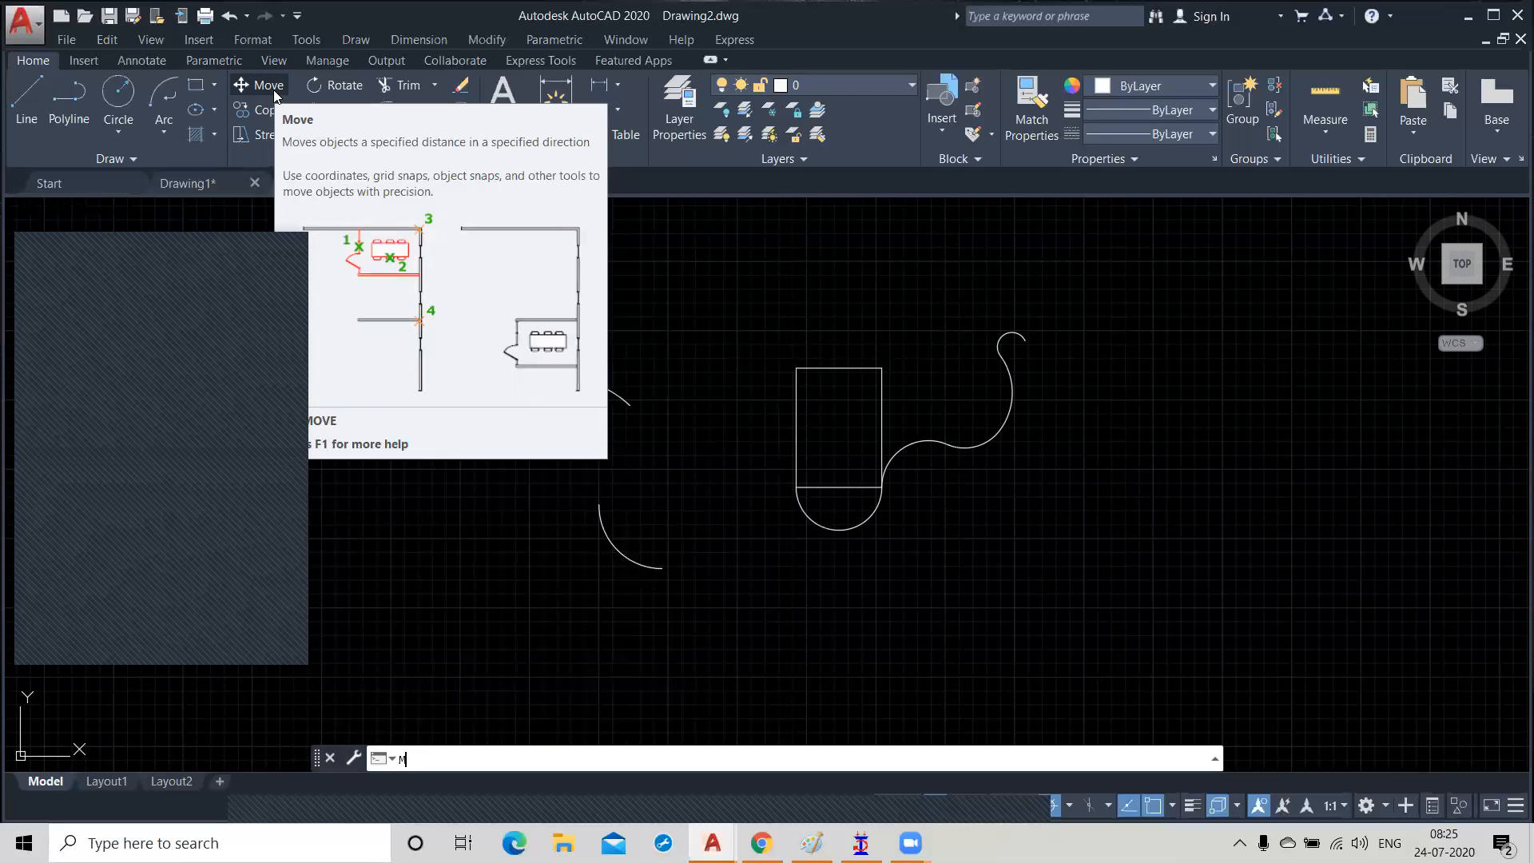
key(Return)
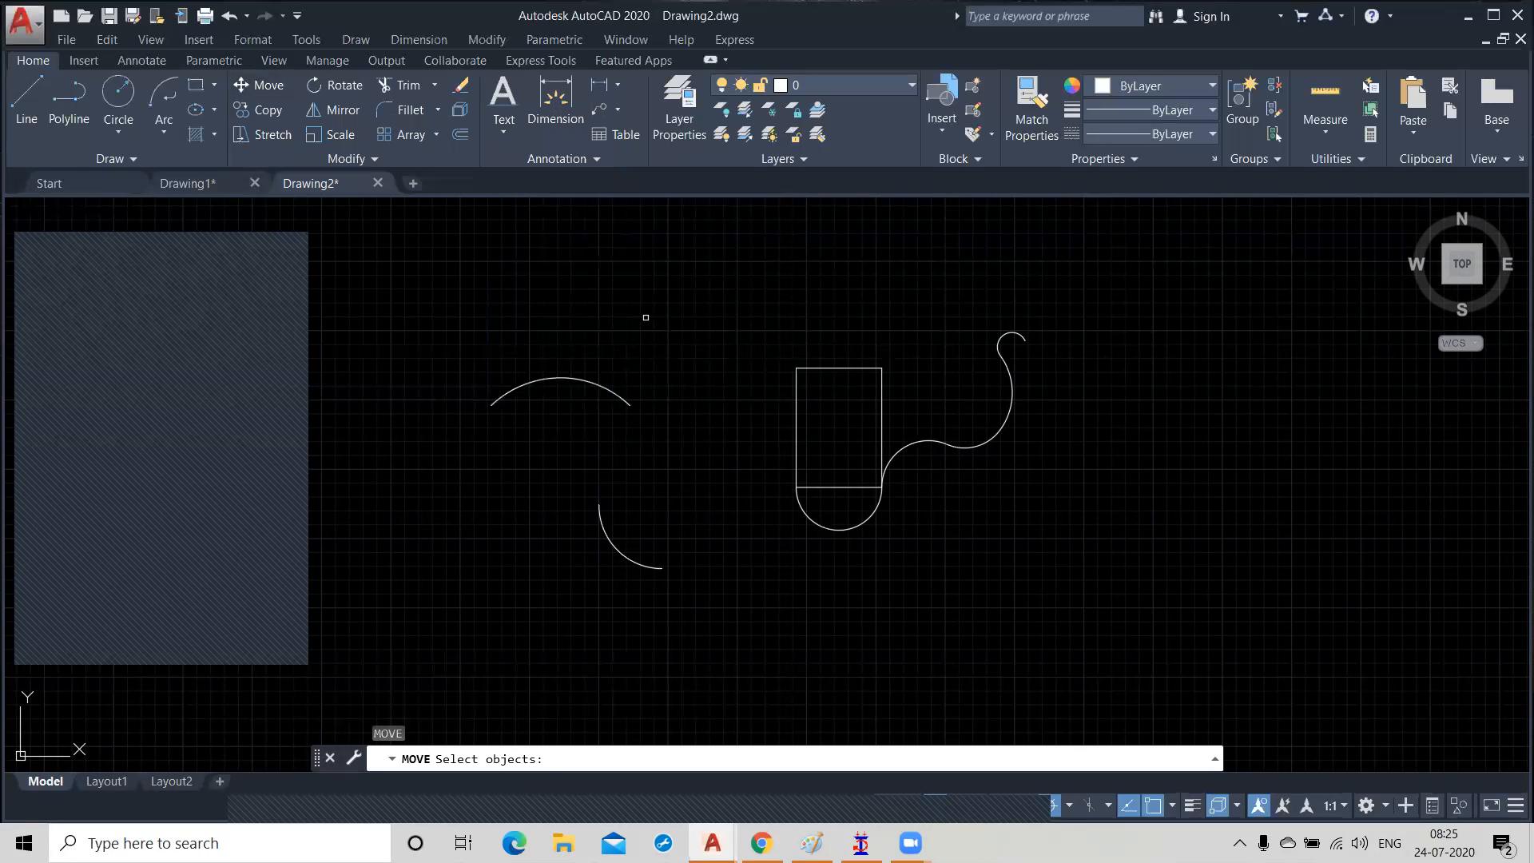
click(736, 247)
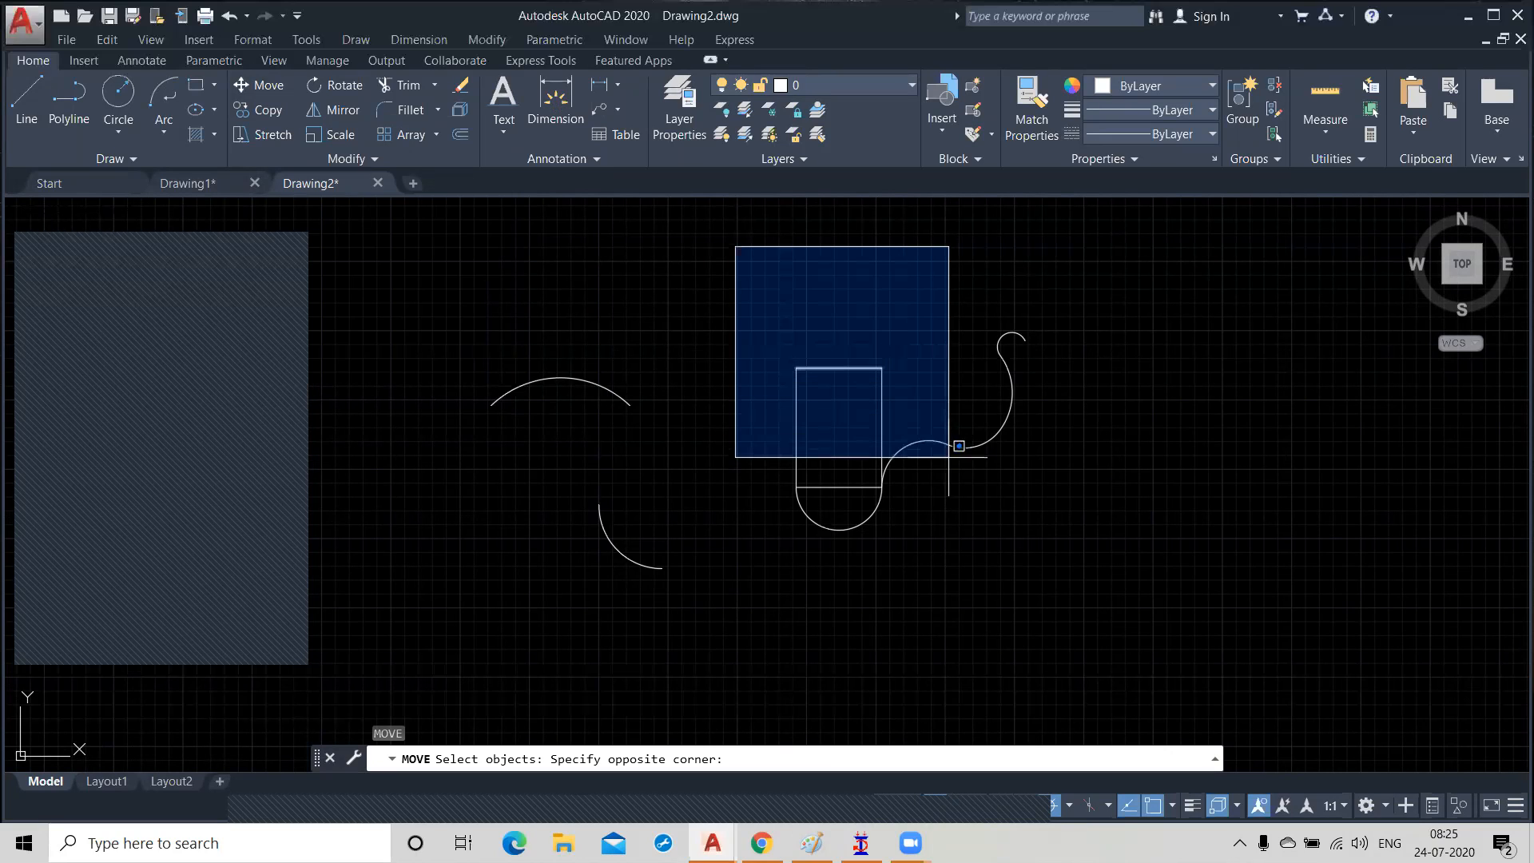
click(1057, 578)
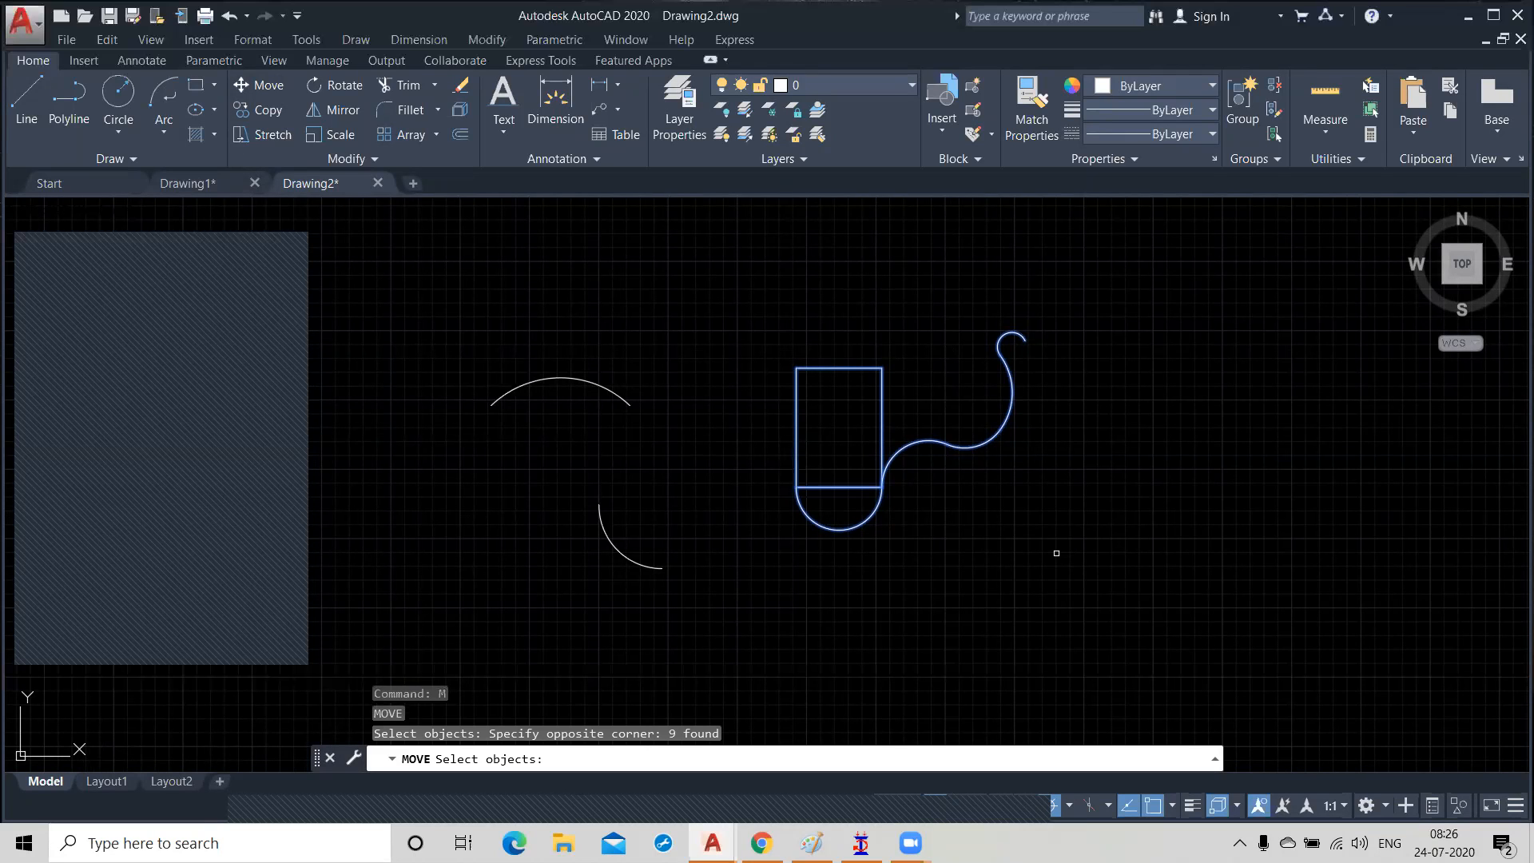
key(Return)
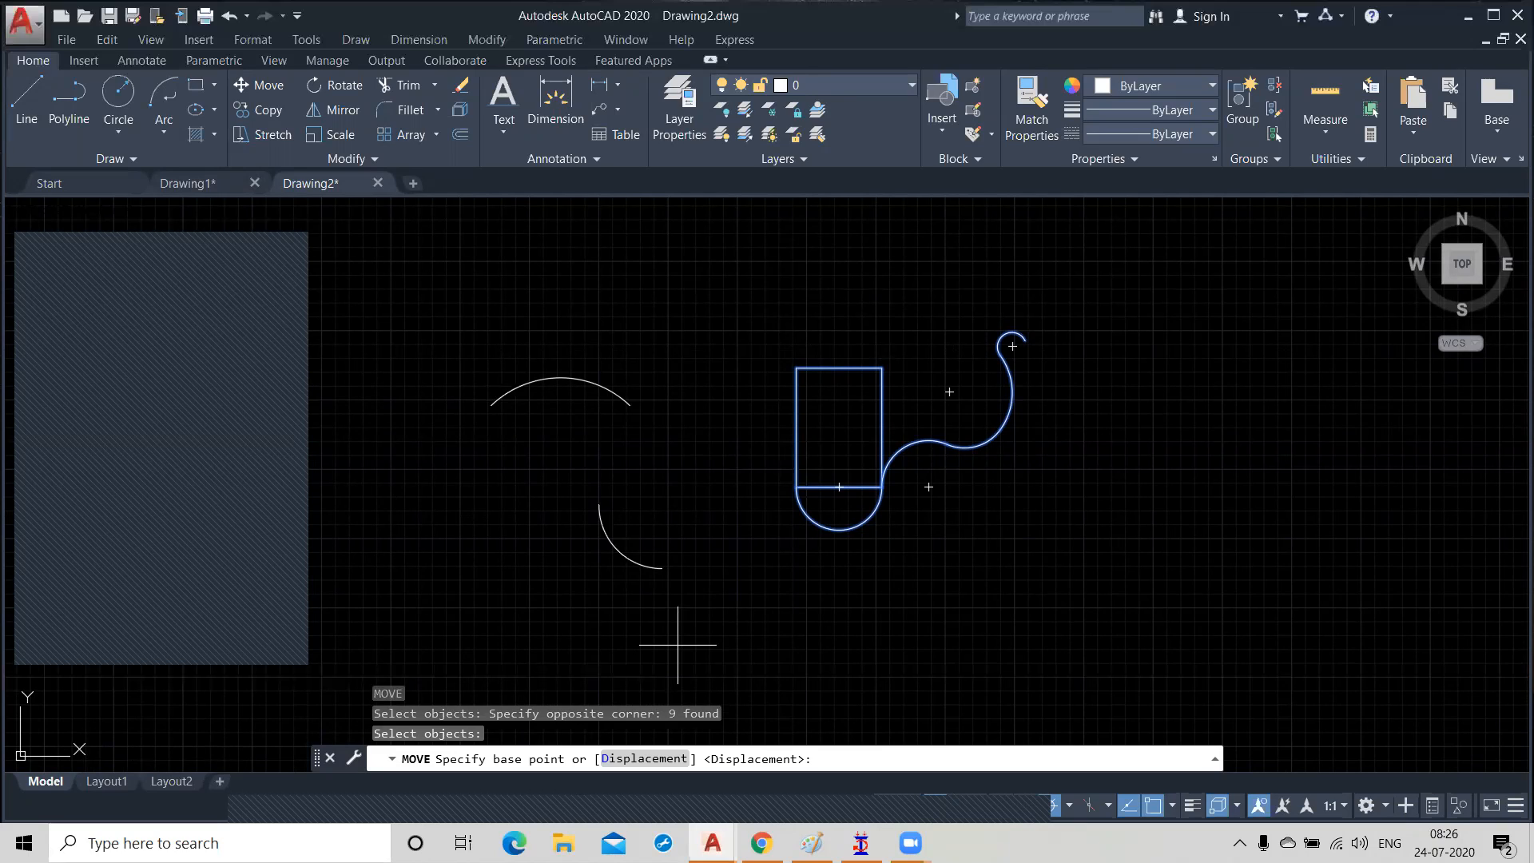
click(882, 368)
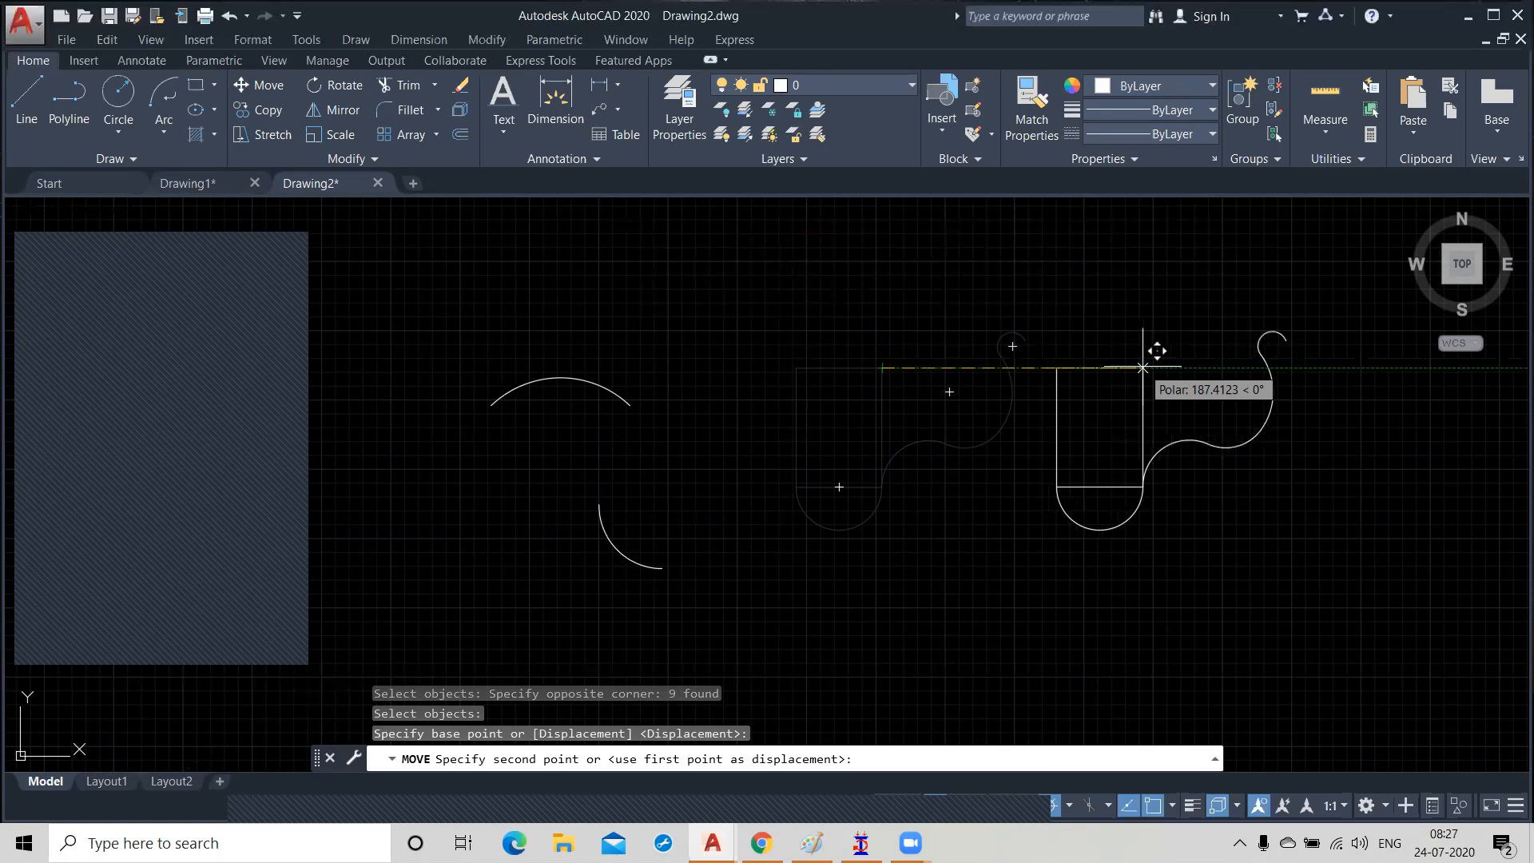
text(200)
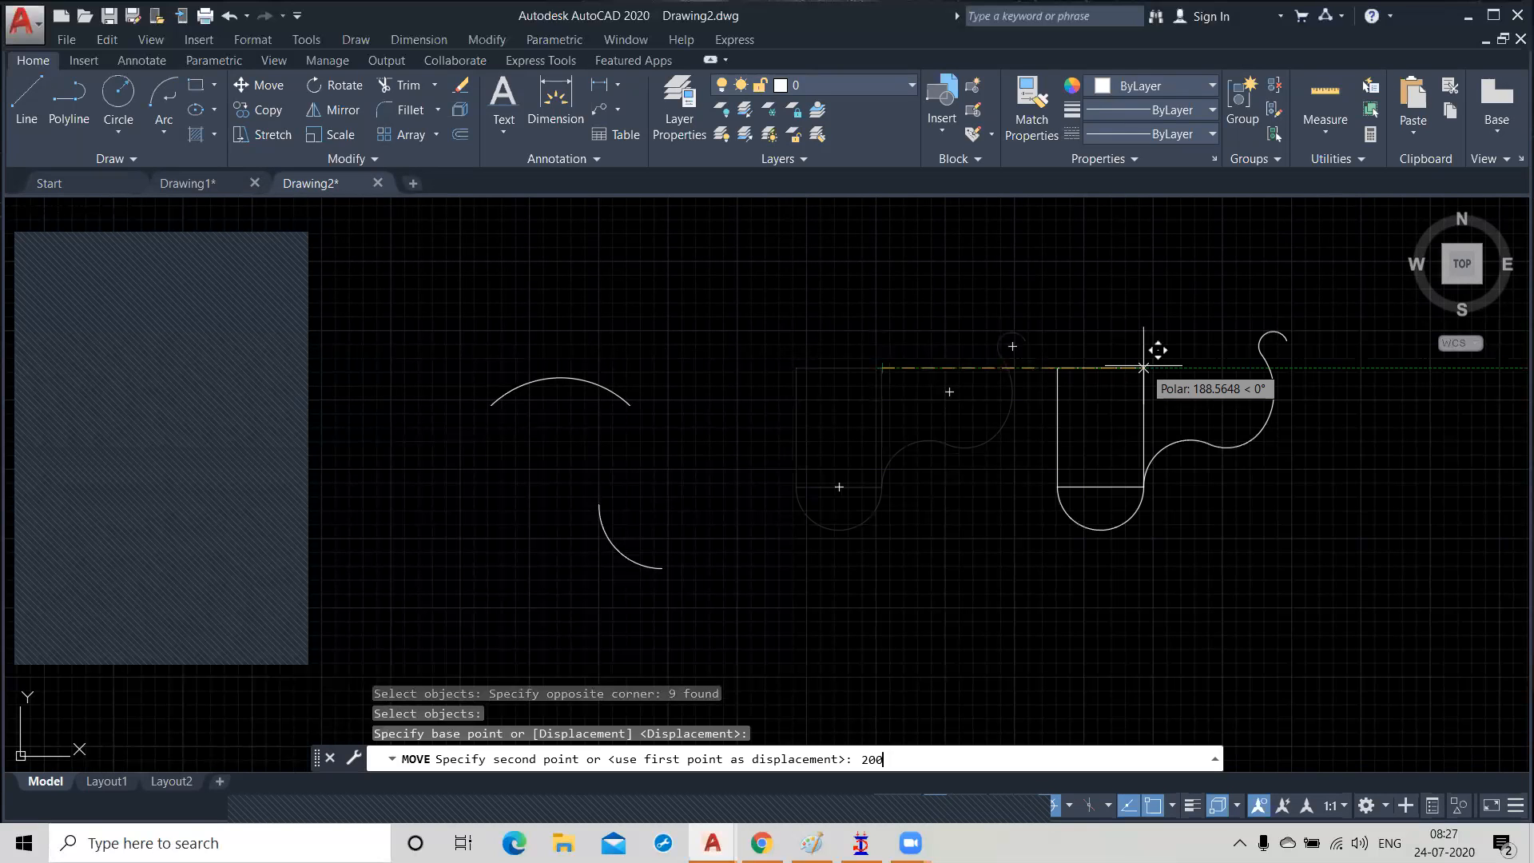
key(Return)
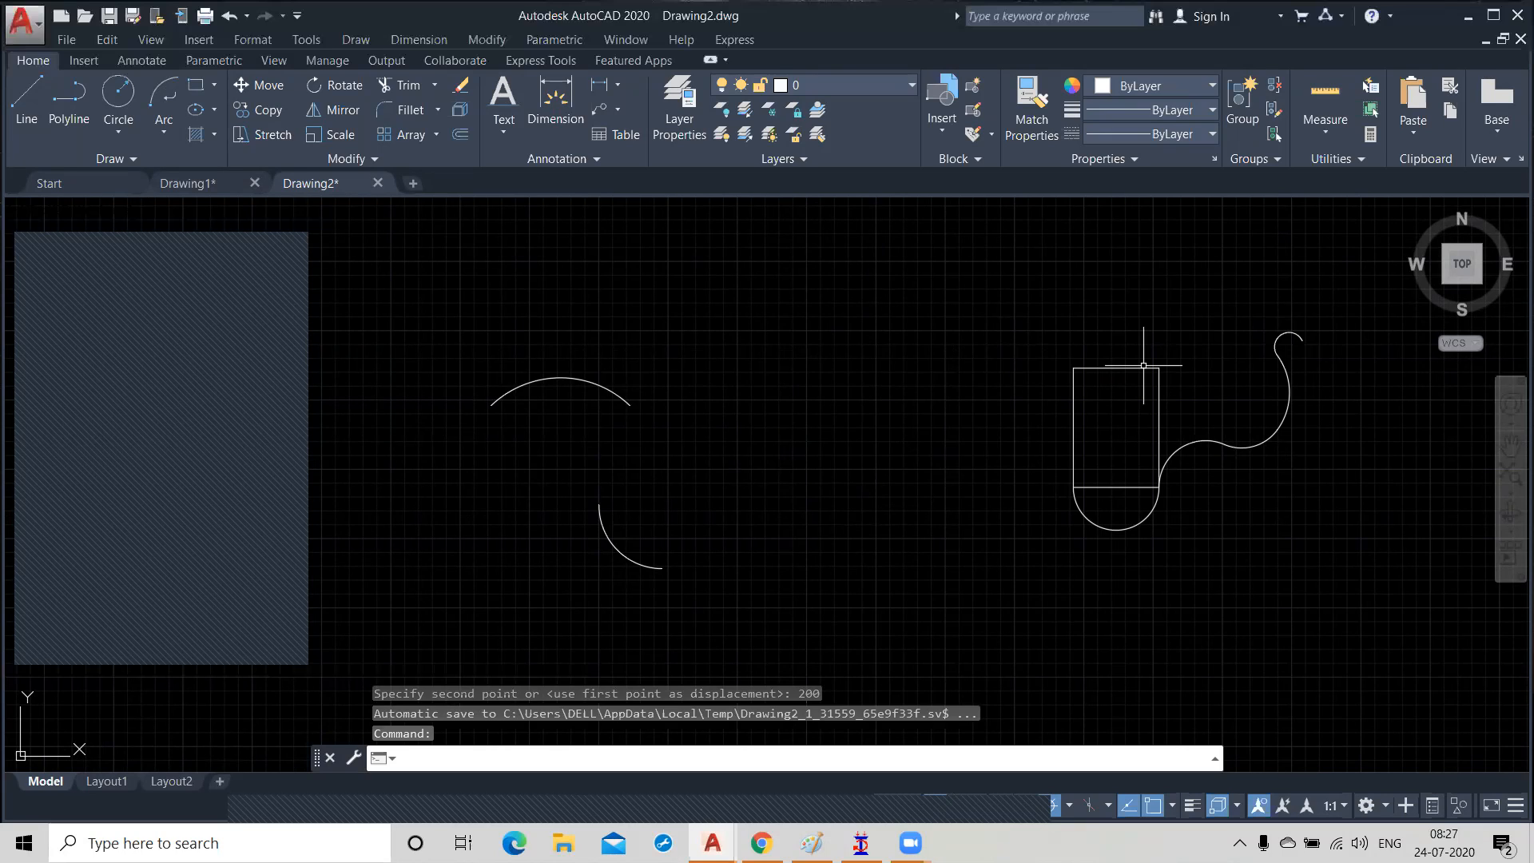
Step: Move the rectangle and its arcs to the origin 0,0, using the midpoint of the rectangle's lower edge as base point
scroll(1126, 340, down, 4)
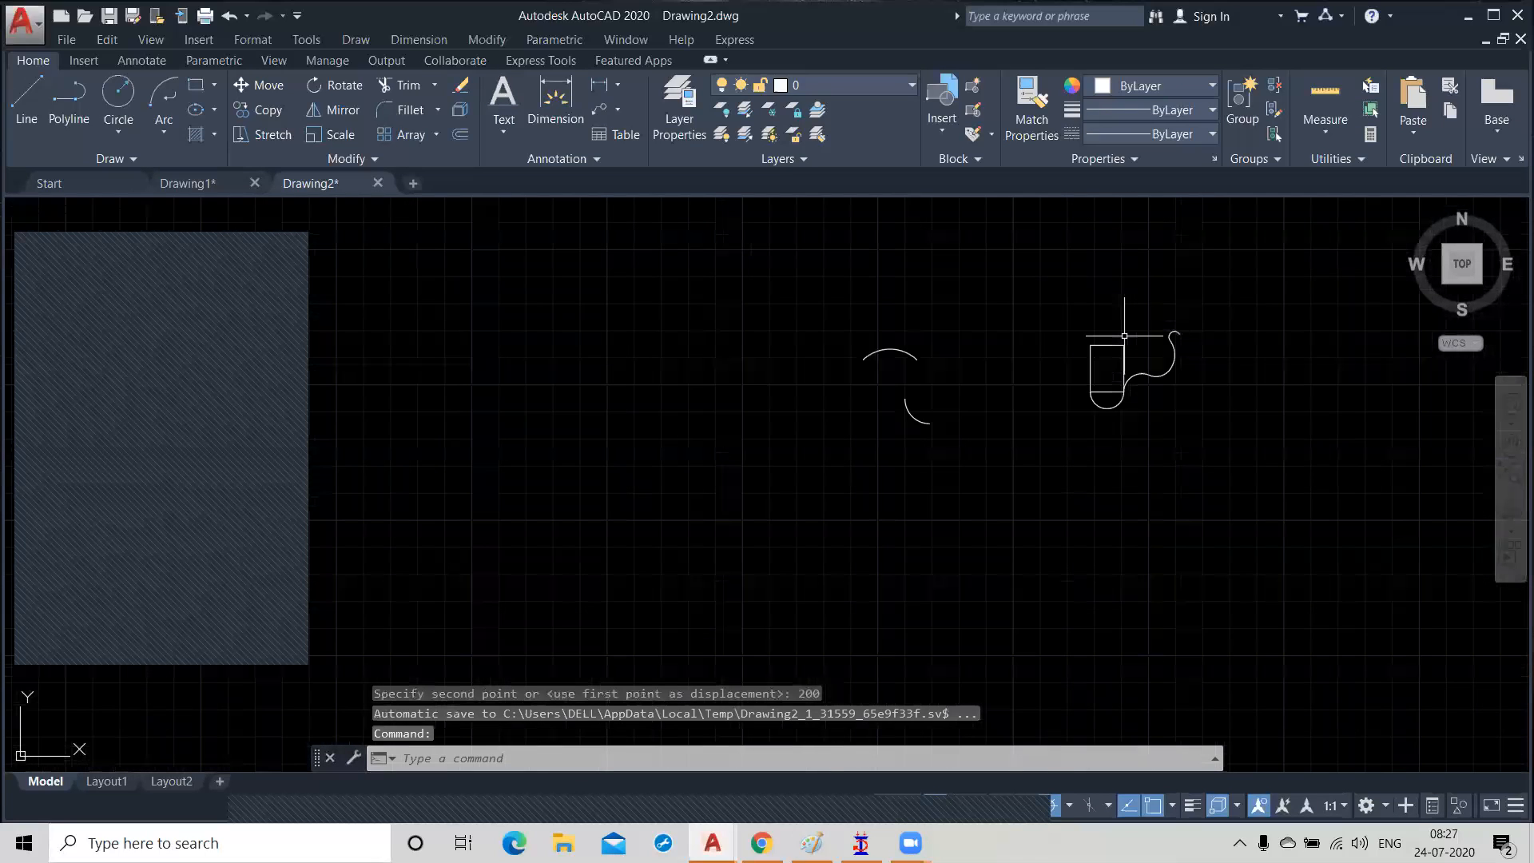
click(255, 83)
click(1018, 265)
click(1251, 427)
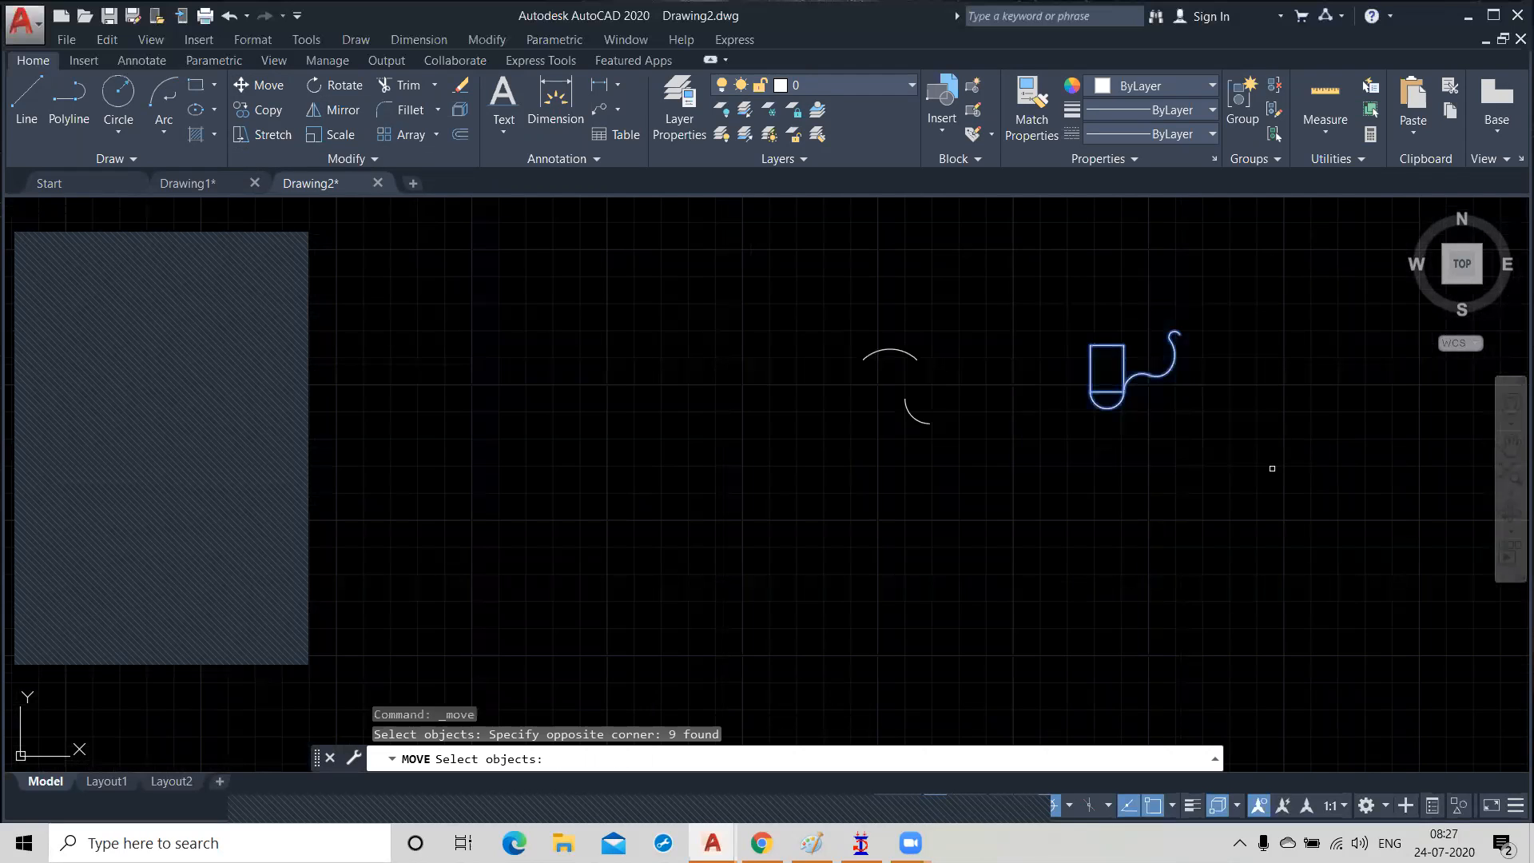
key(Return)
scroll(1087, 386, up, 4)
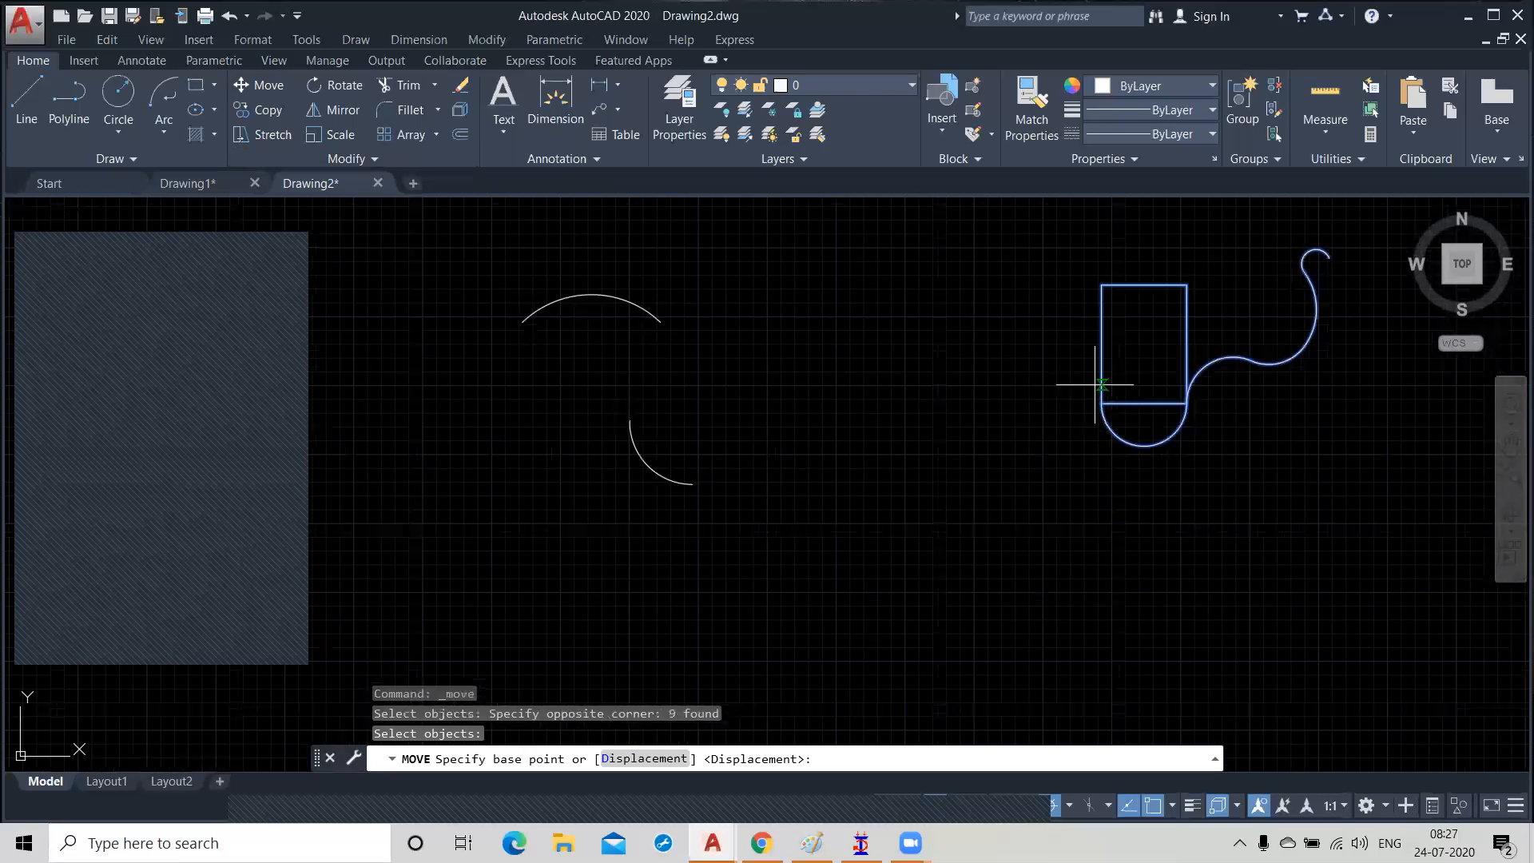
click(1102, 385)
scroll(1151, 400, down, 2)
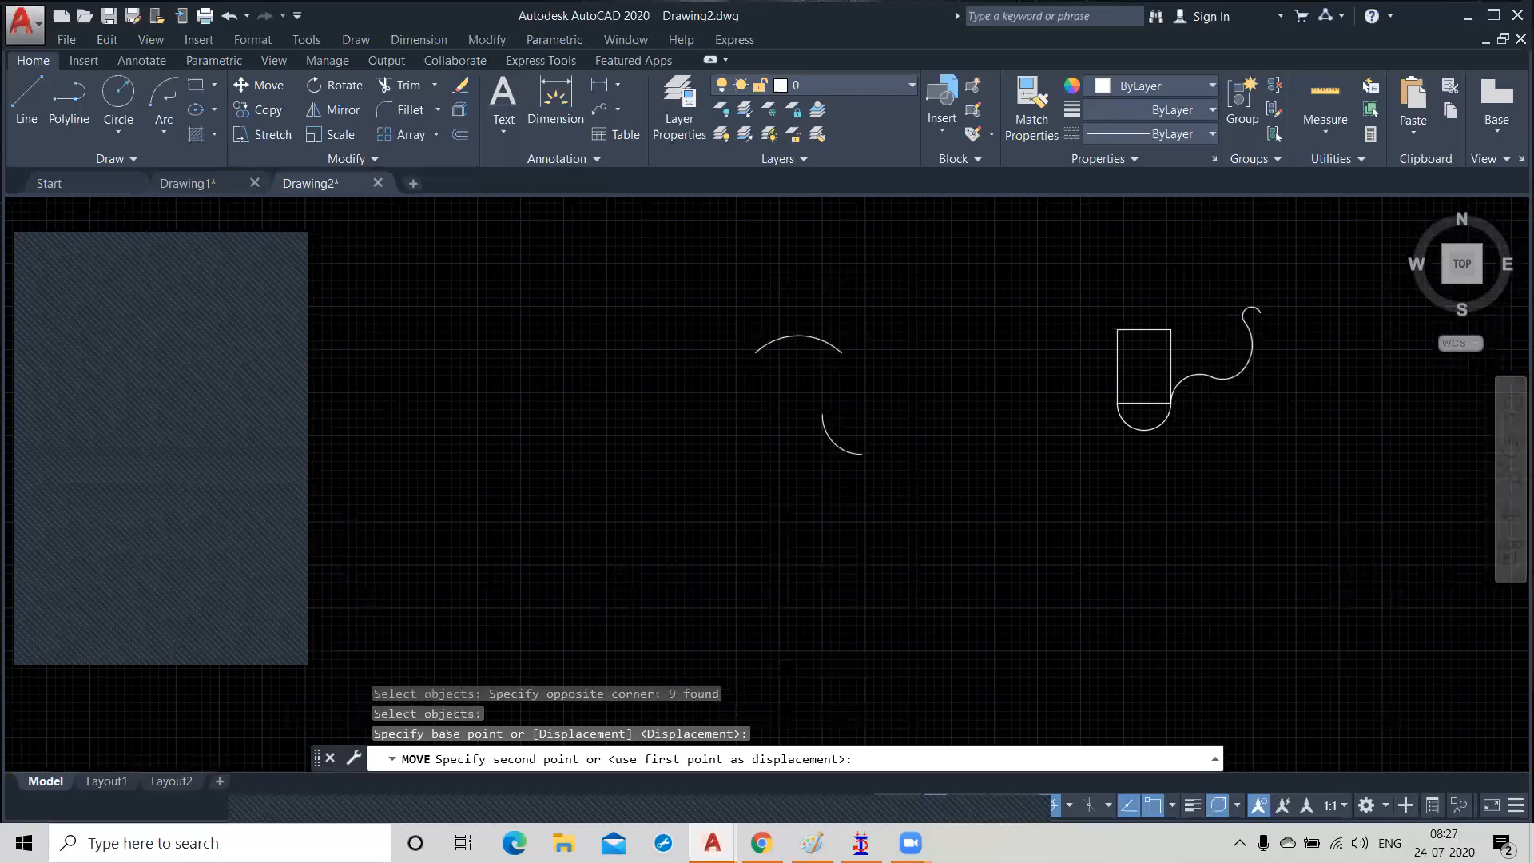
scroll(1144, 404, down, 2)
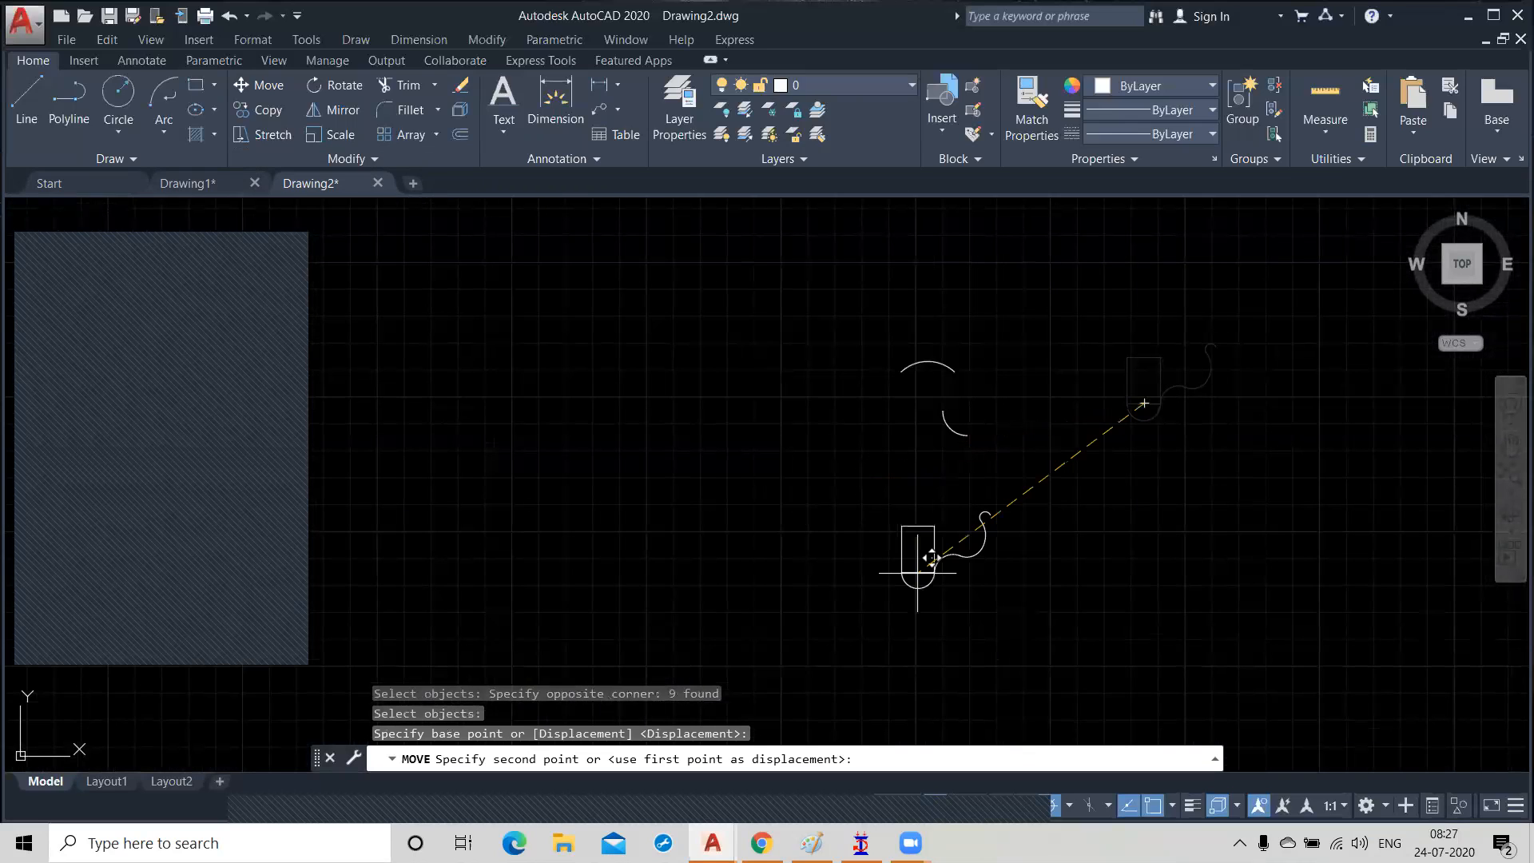
text(0,0)
key(Return)
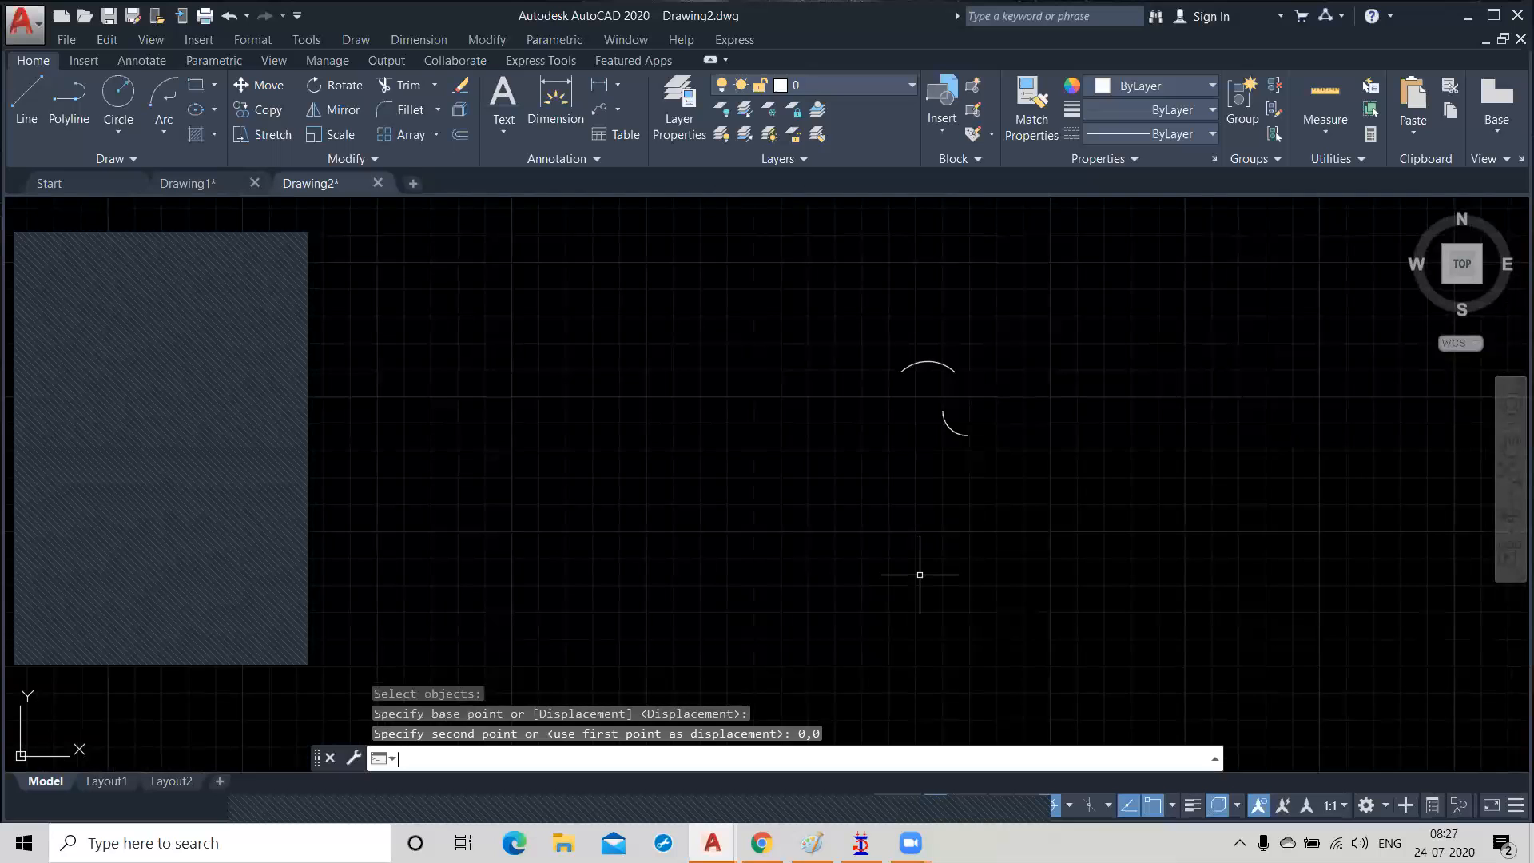
Step: Copy the rectangle and its arcs 250 units to the right, using the rectangle's lower-left corner as base point
scroll(1259, 507, down, 1)
scroll(1259, 507, down, 6)
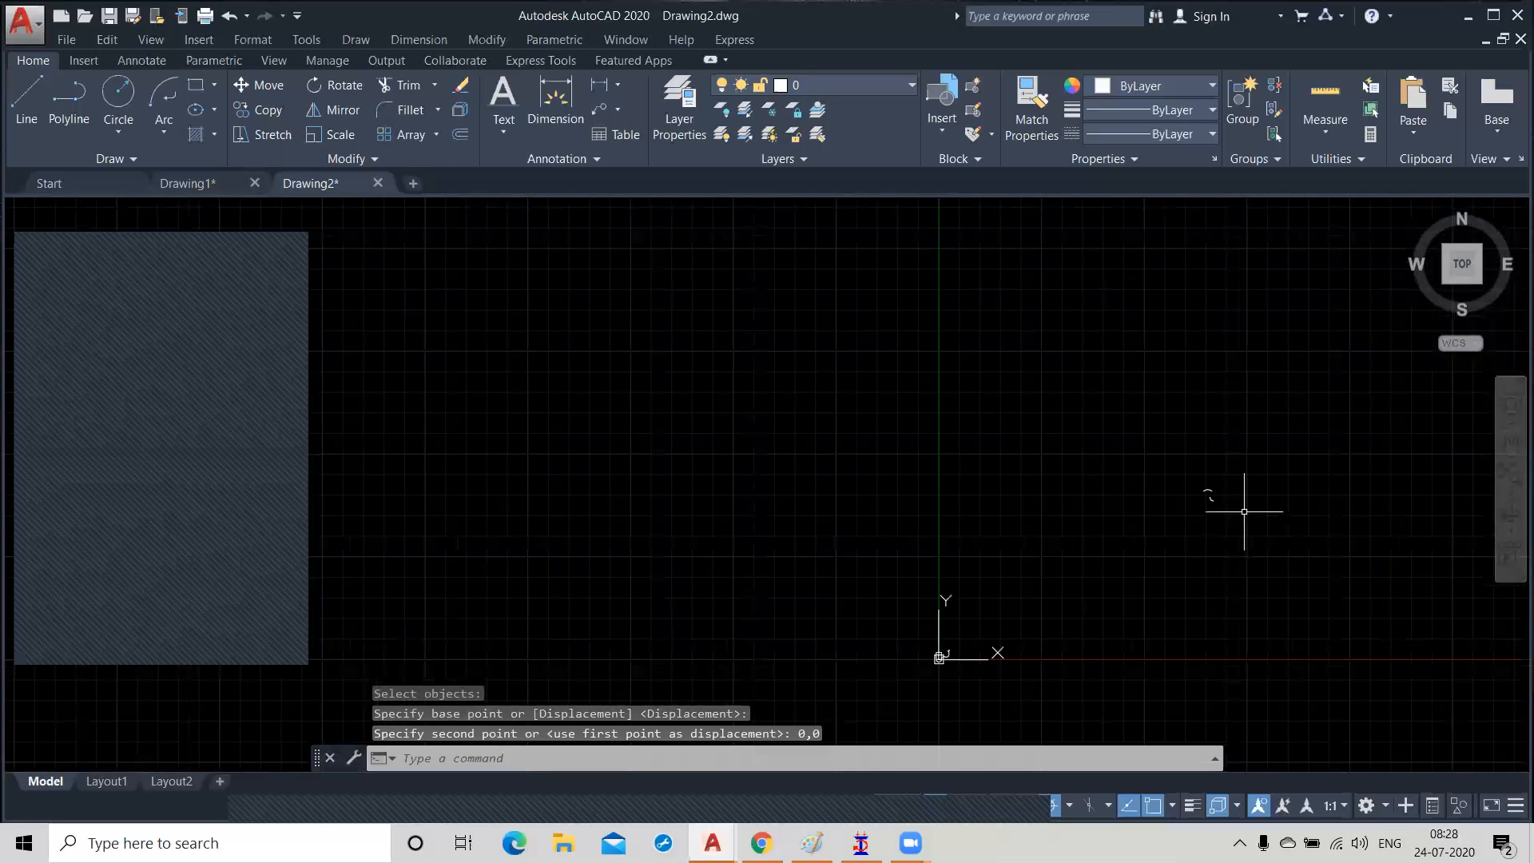
middle_drag(1096, 632, 1093, 504)
scroll(946, 530, up, 2)
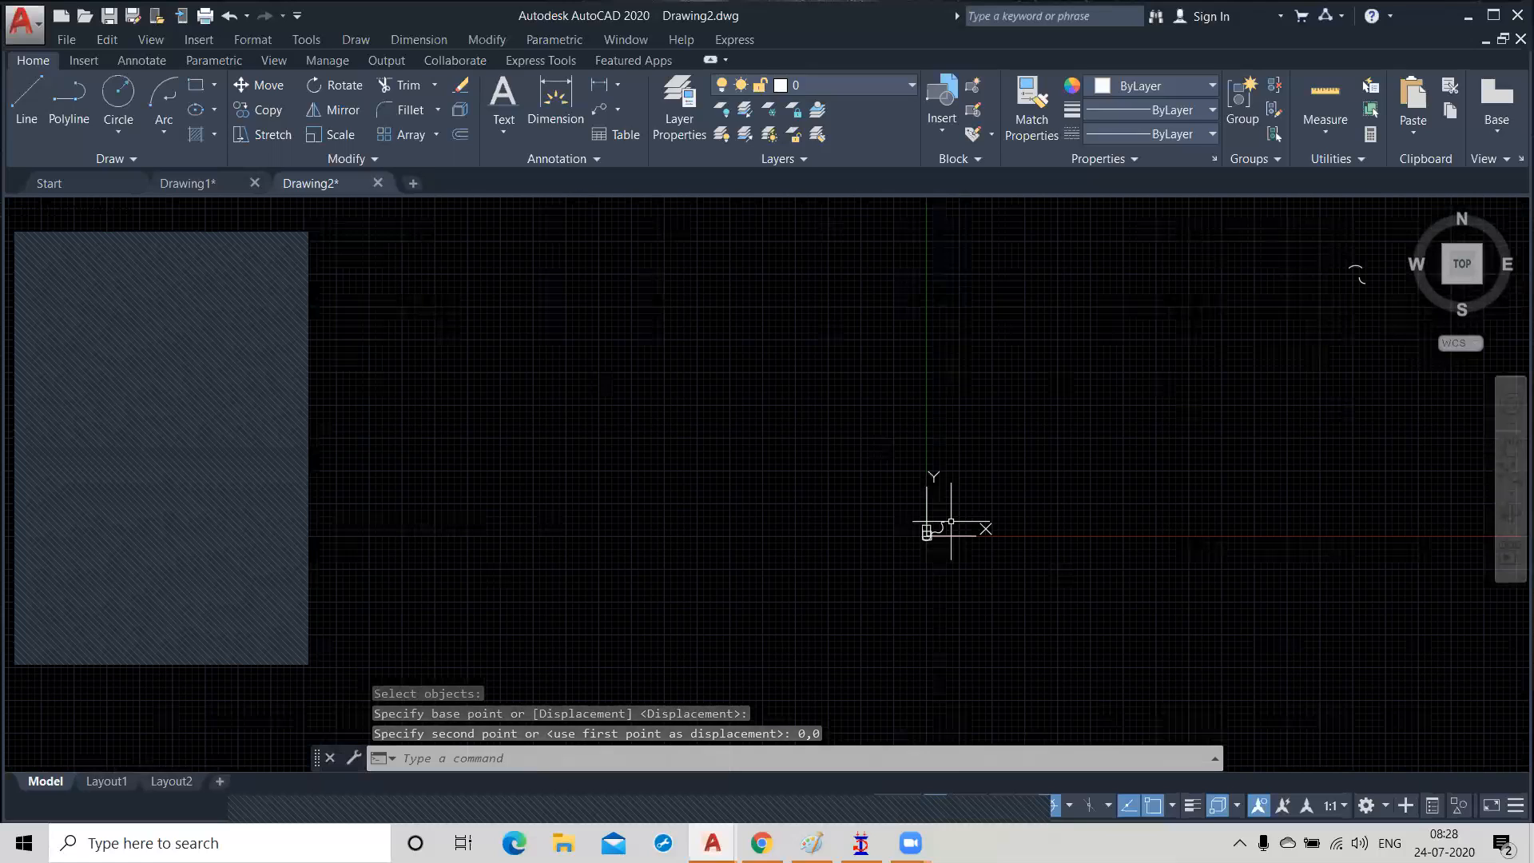
scroll(951, 521, up, 5)
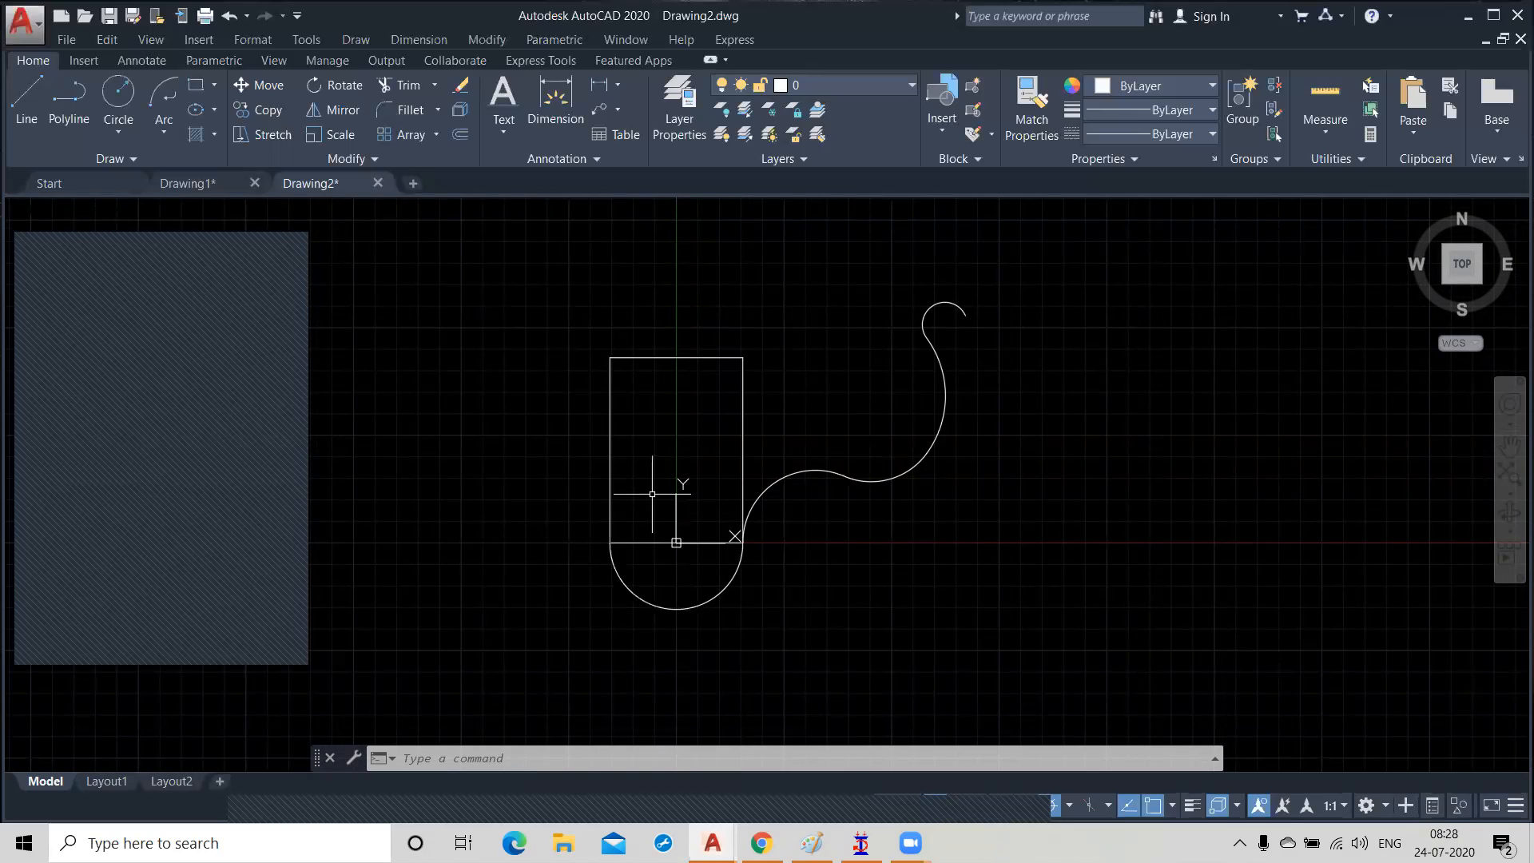
scroll(653, 494, down, 2)
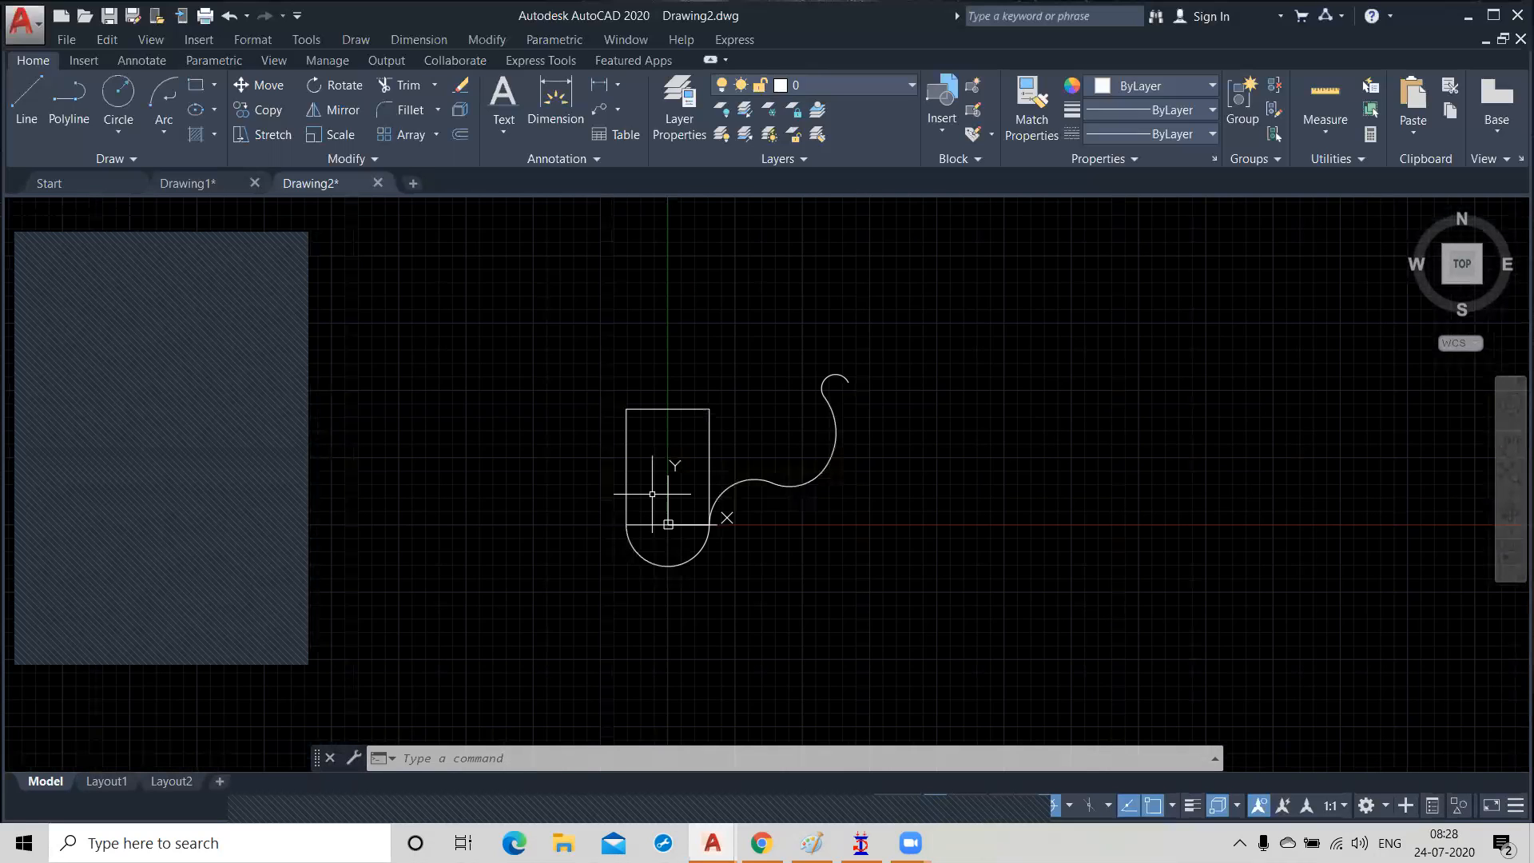
click(266, 112)
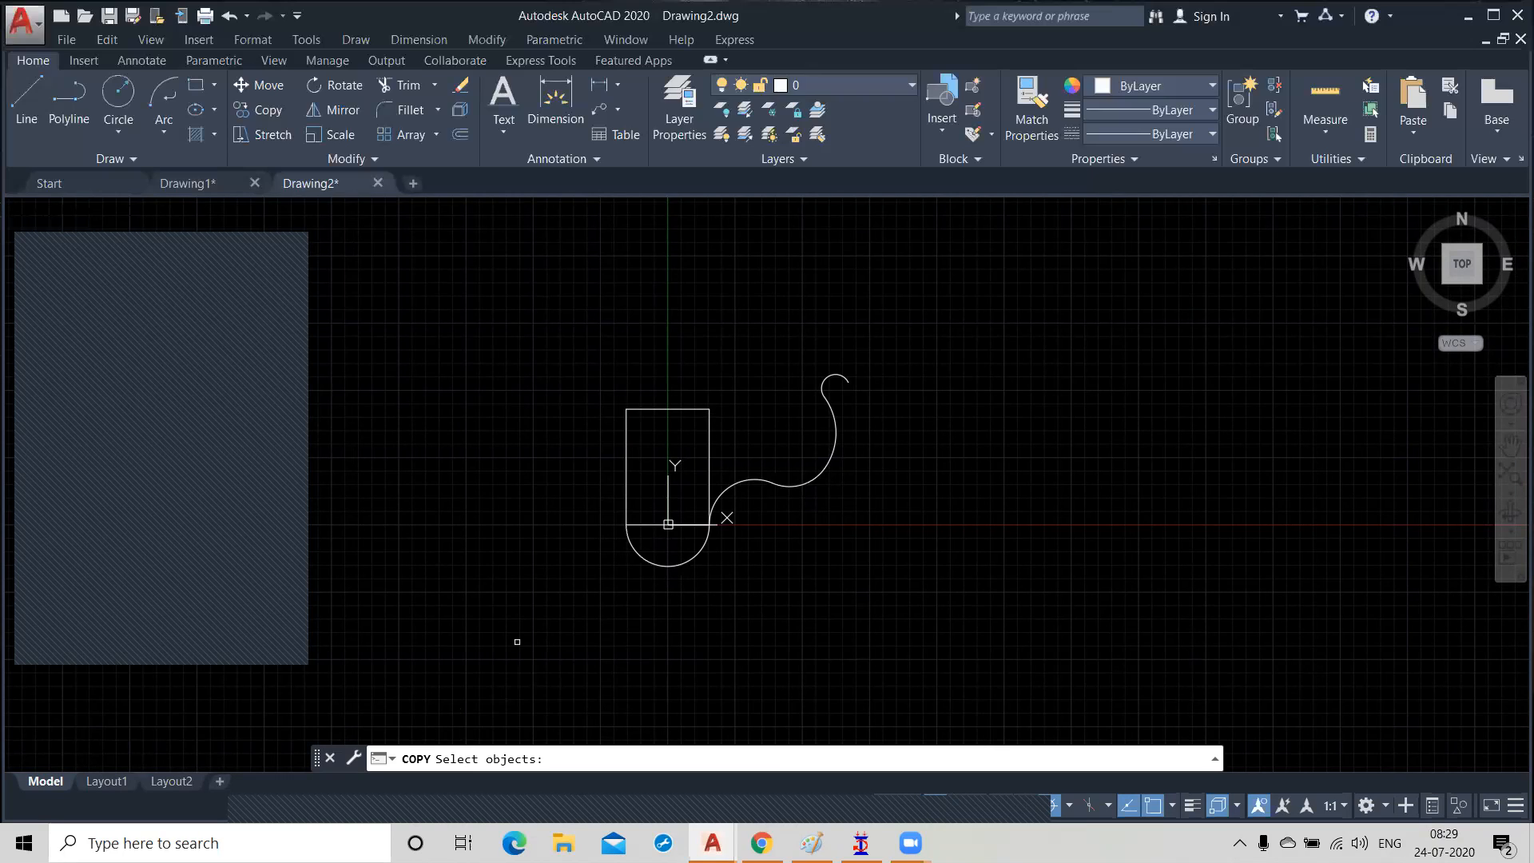
click(562, 310)
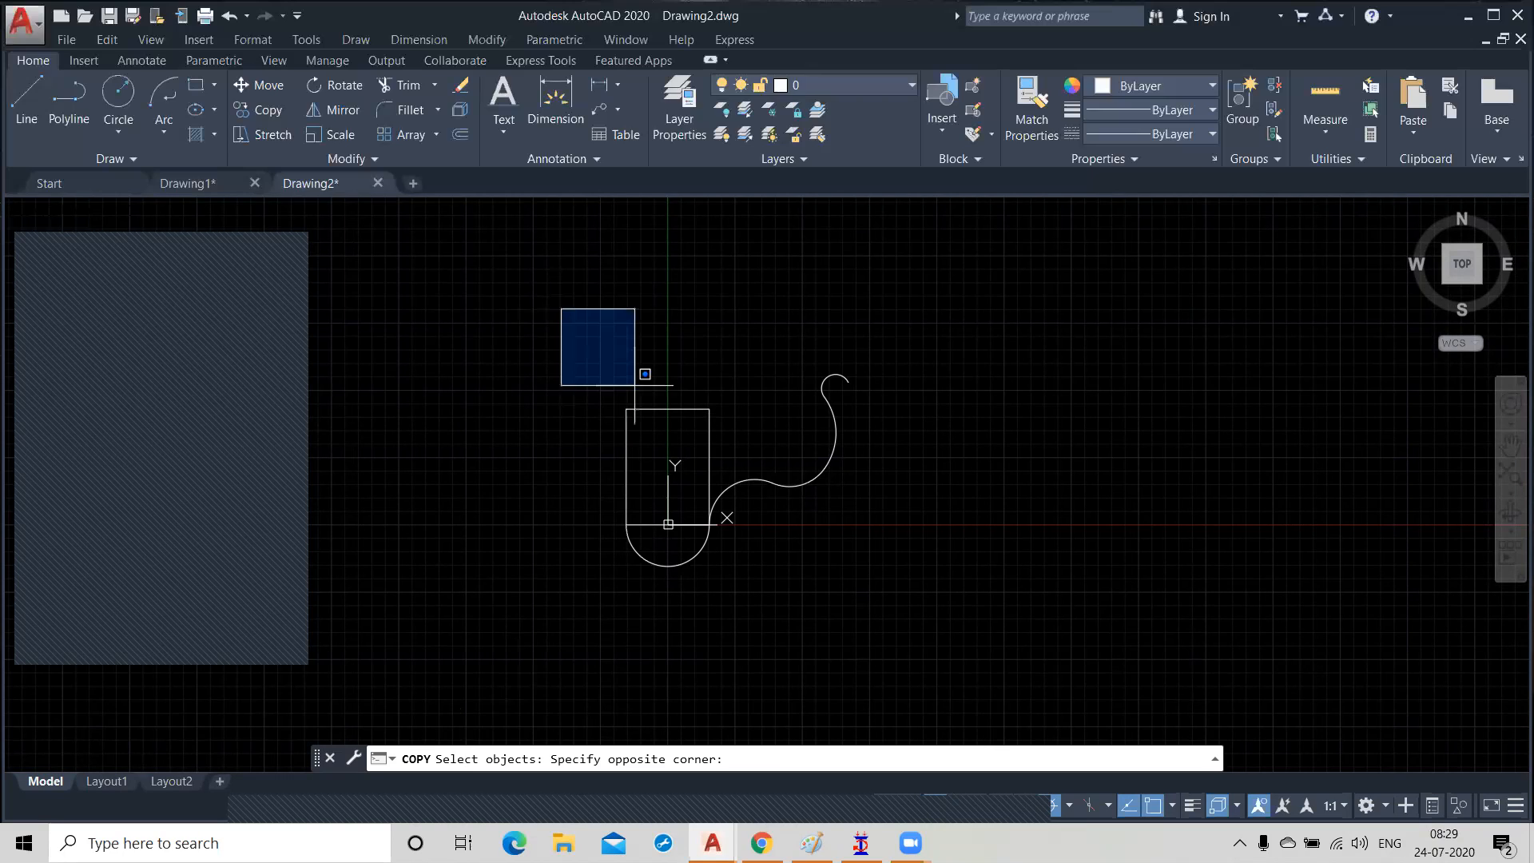
click(866, 649)
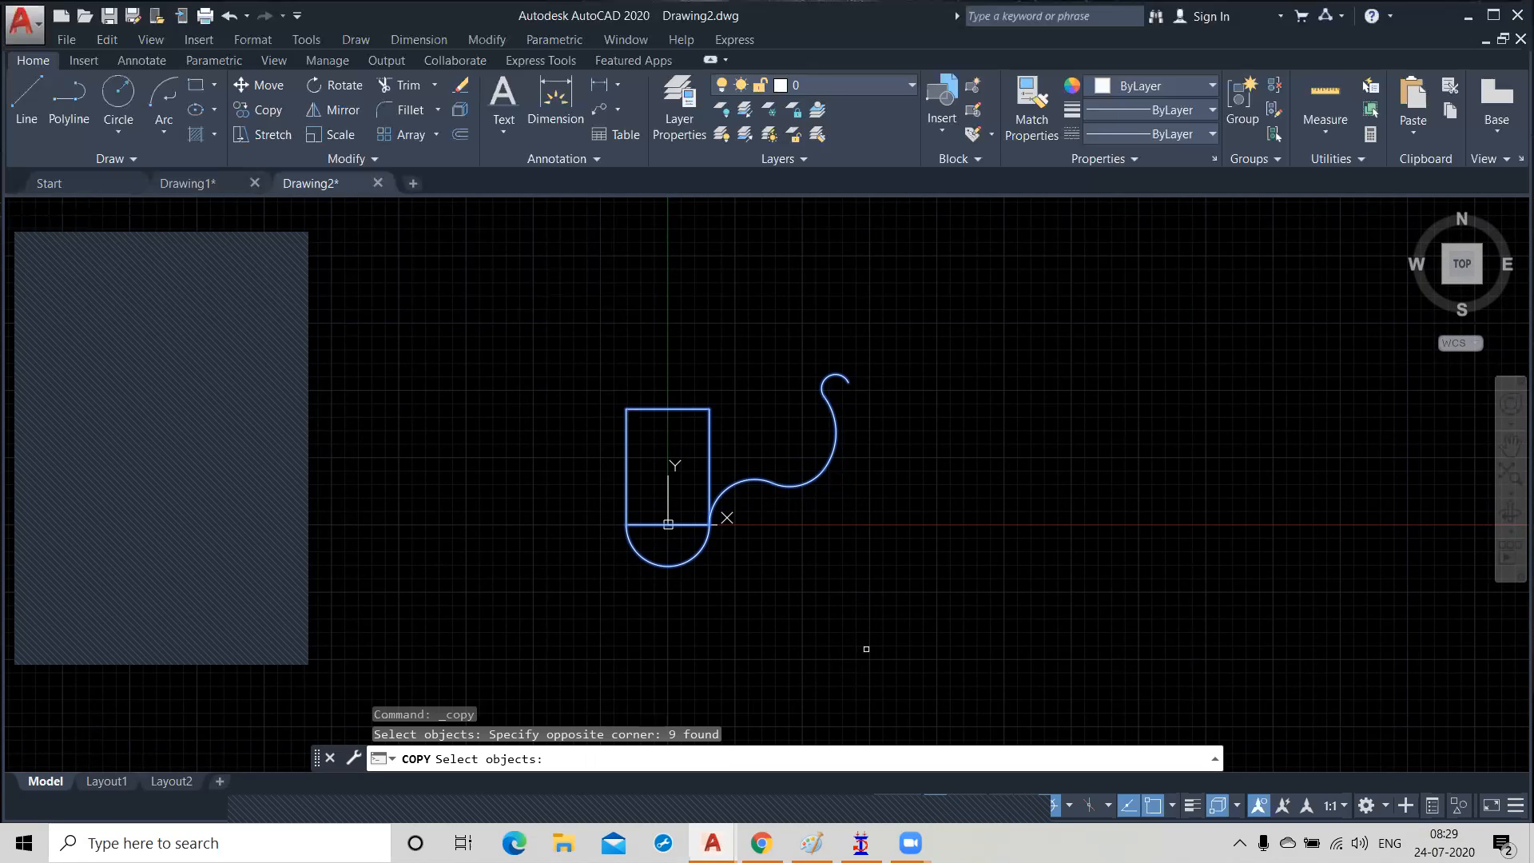
key(Return)
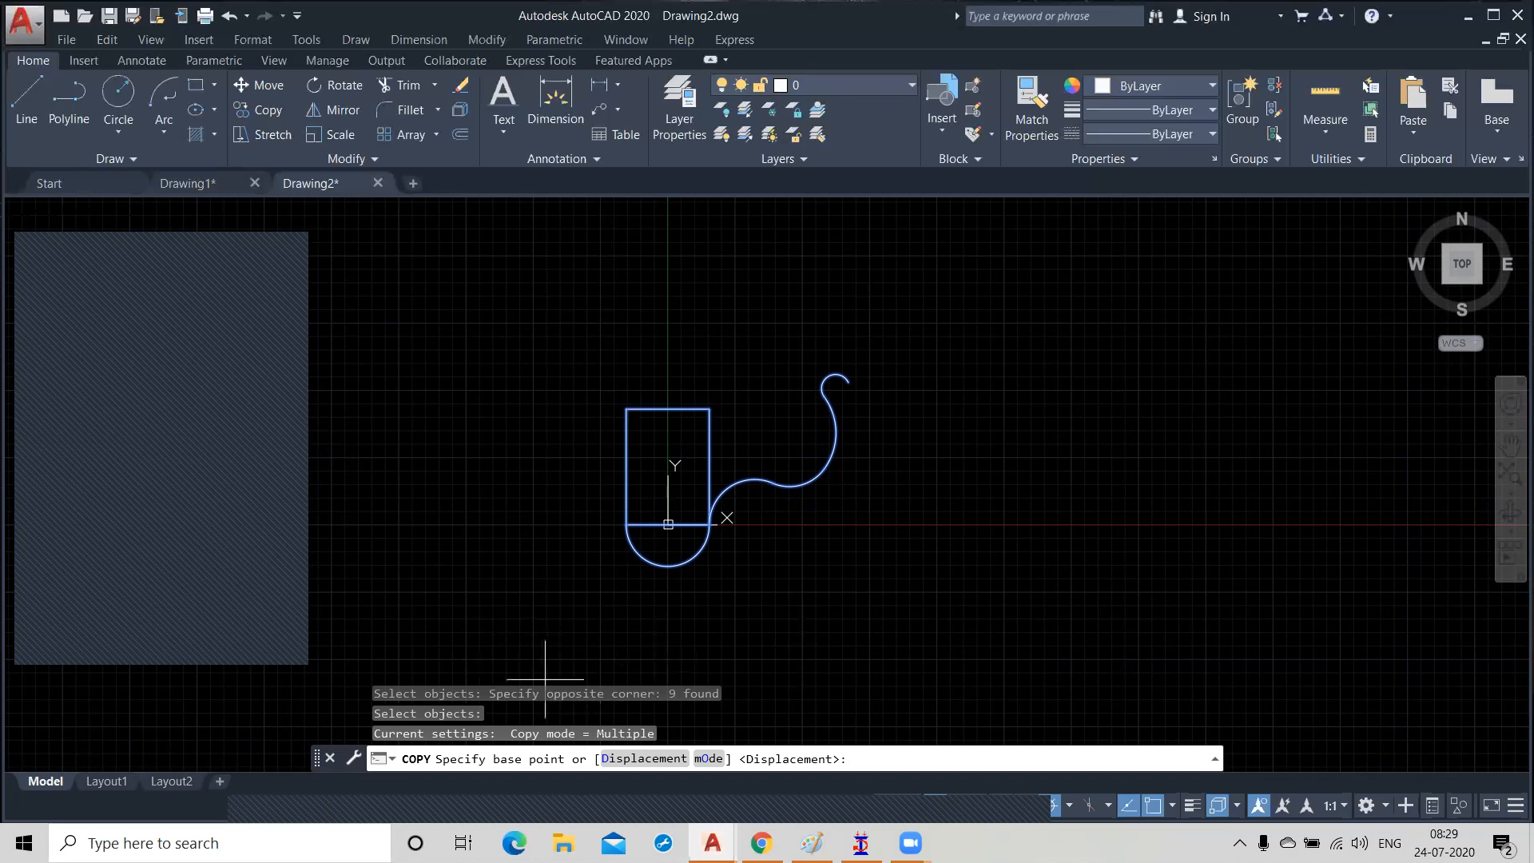
click(627, 524)
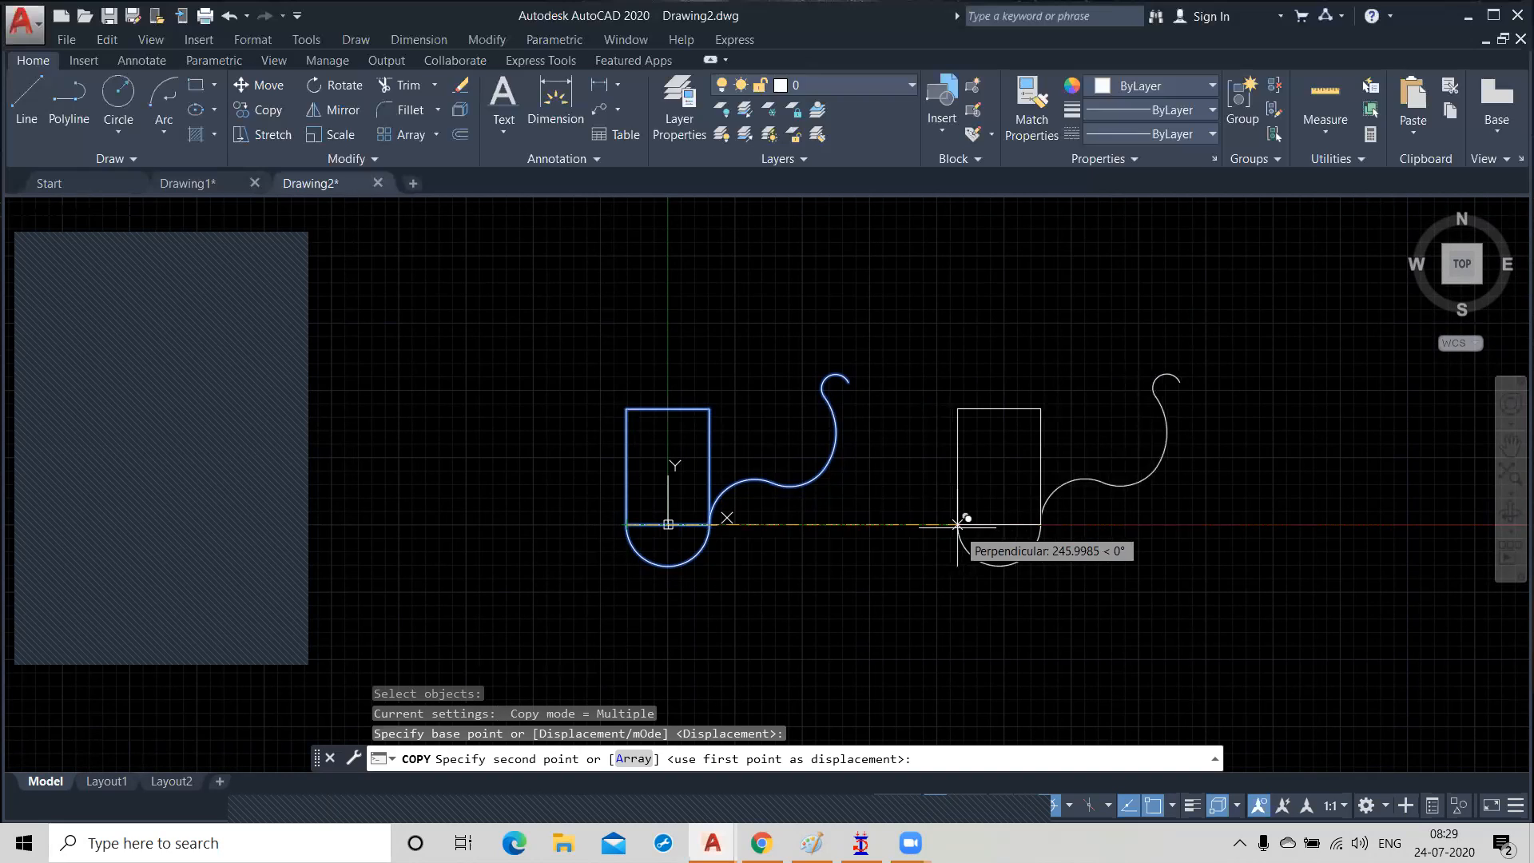
text(250)
key(Return)
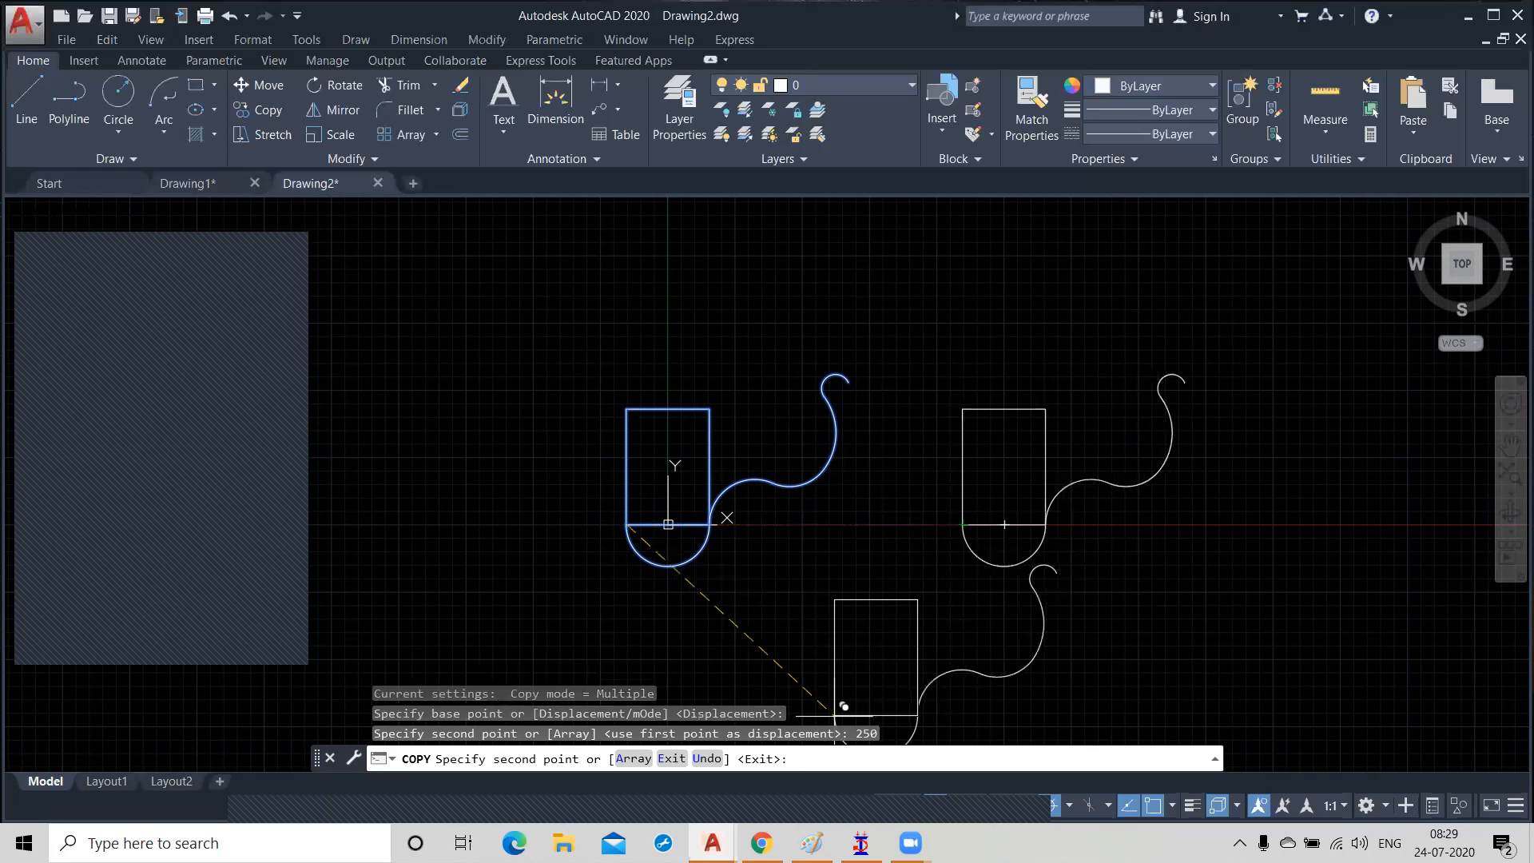
Step: Place another copy of the shape 250 units straight above the original
middle_drag(935, 644, 1050, 721)
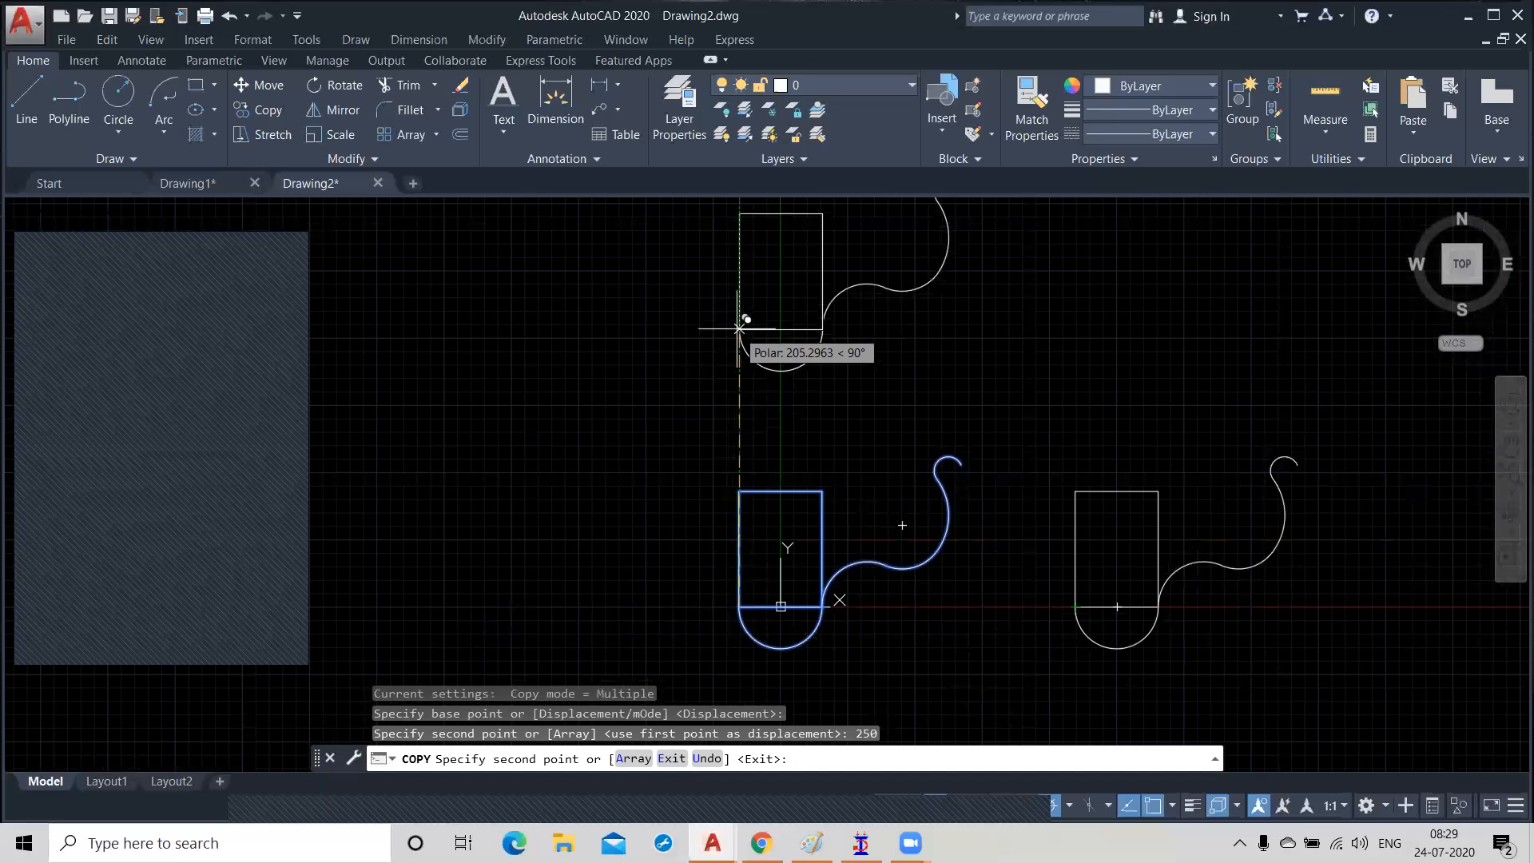
text(250)
key(Return)
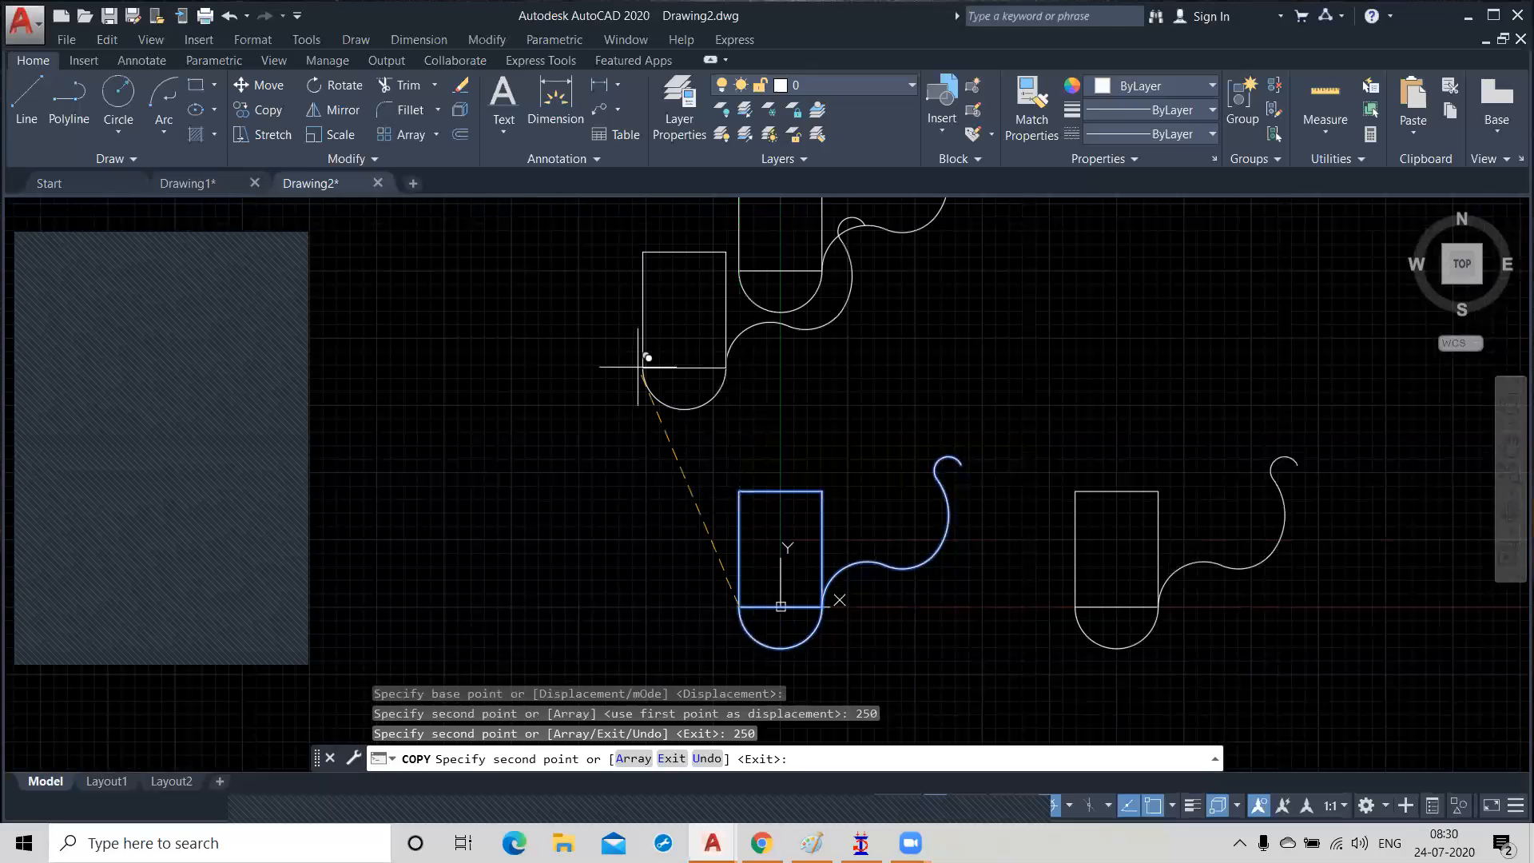
Step: Place six more copies freehand around the original: three to its left, two to its upper right and one to its lower right
middle_drag(562, 461, 746, 505)
scroll(596, 461, down, 2)
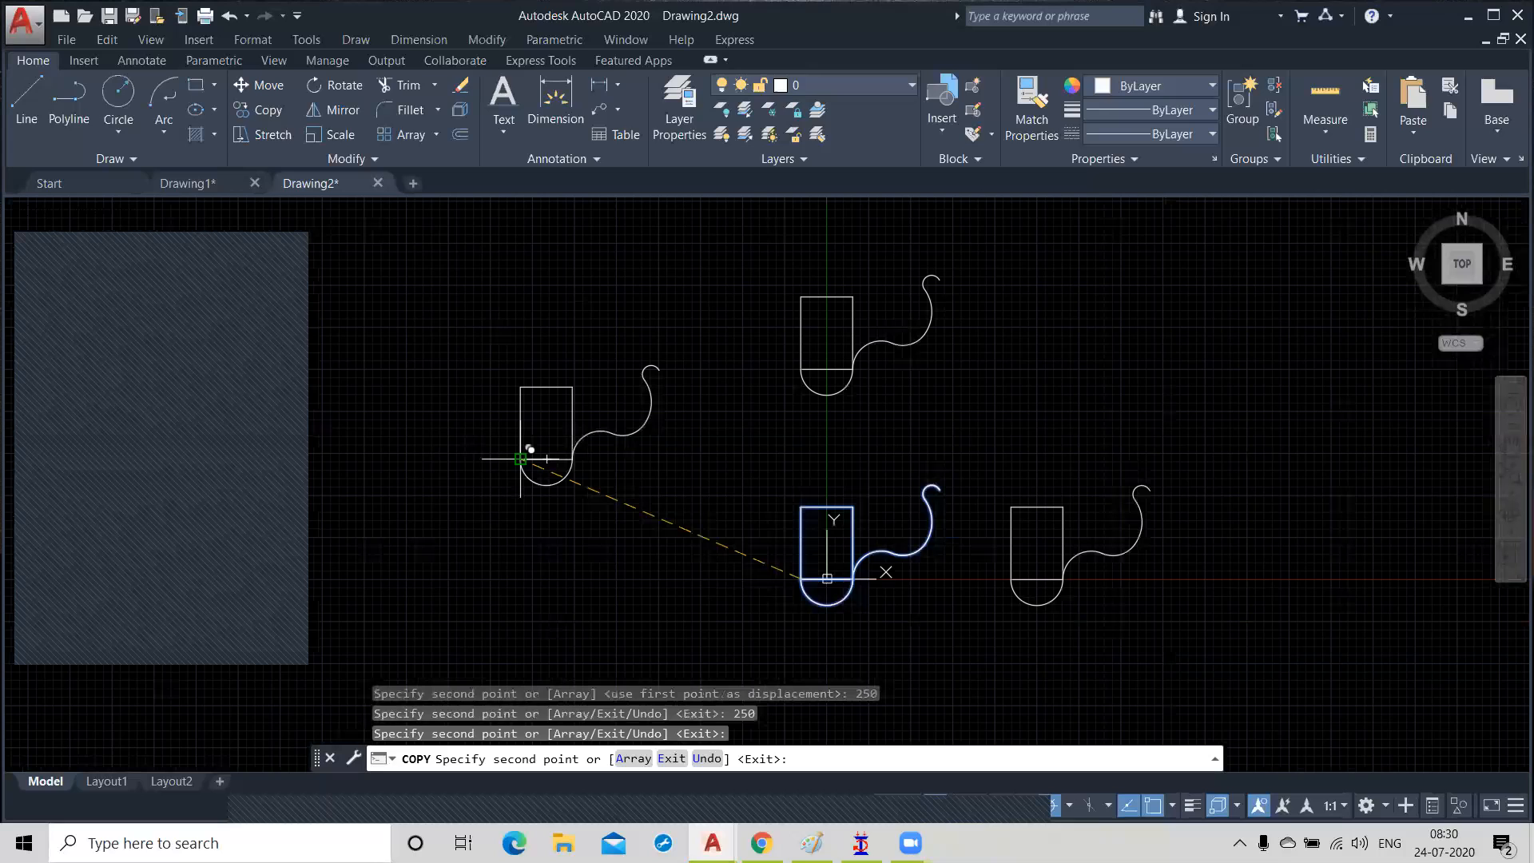
click(1168, 333)
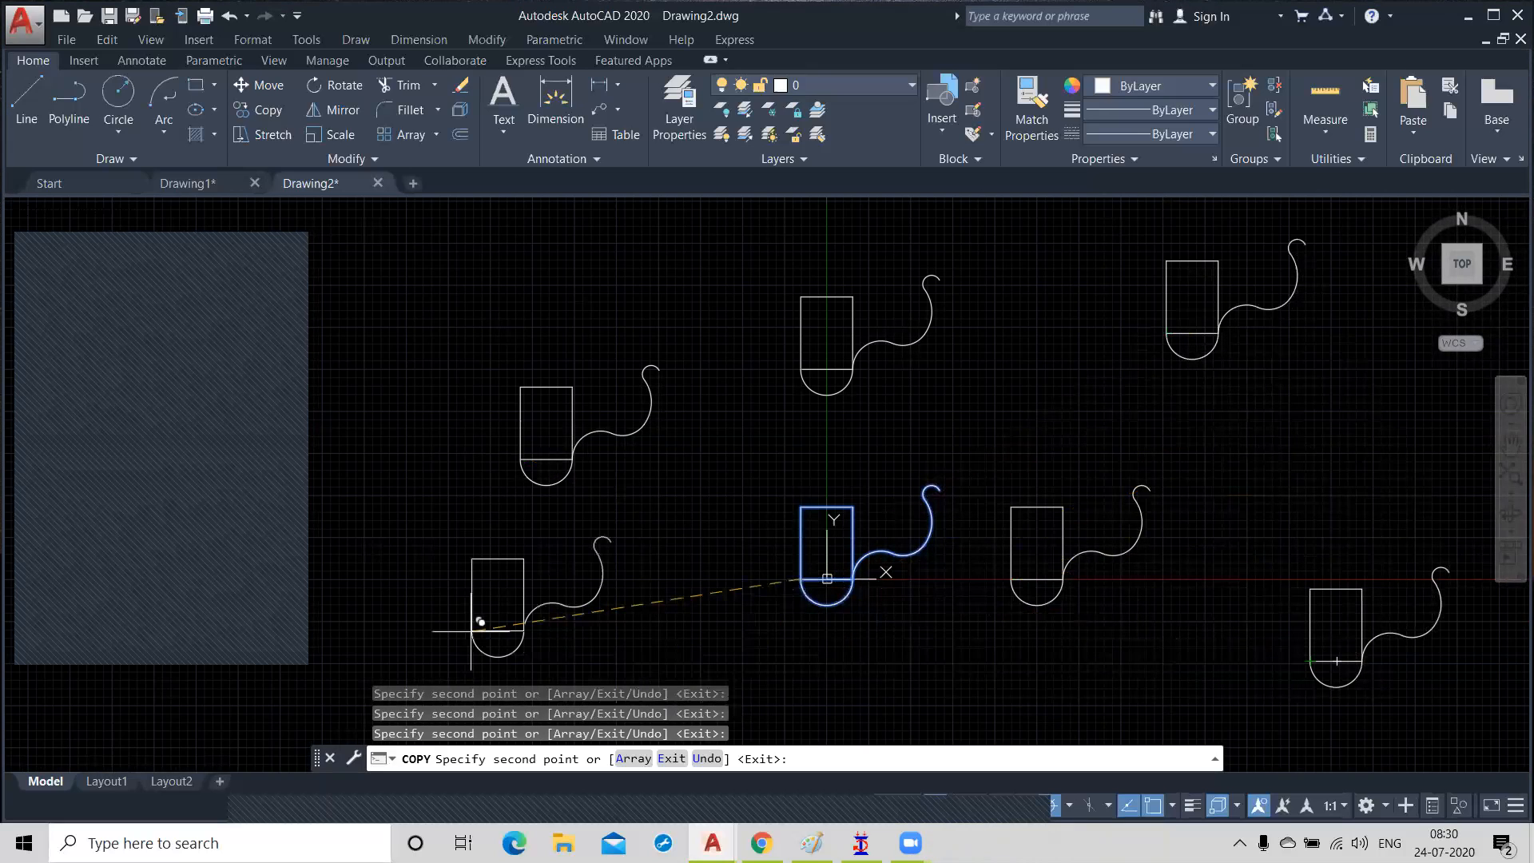
click(497, 631)
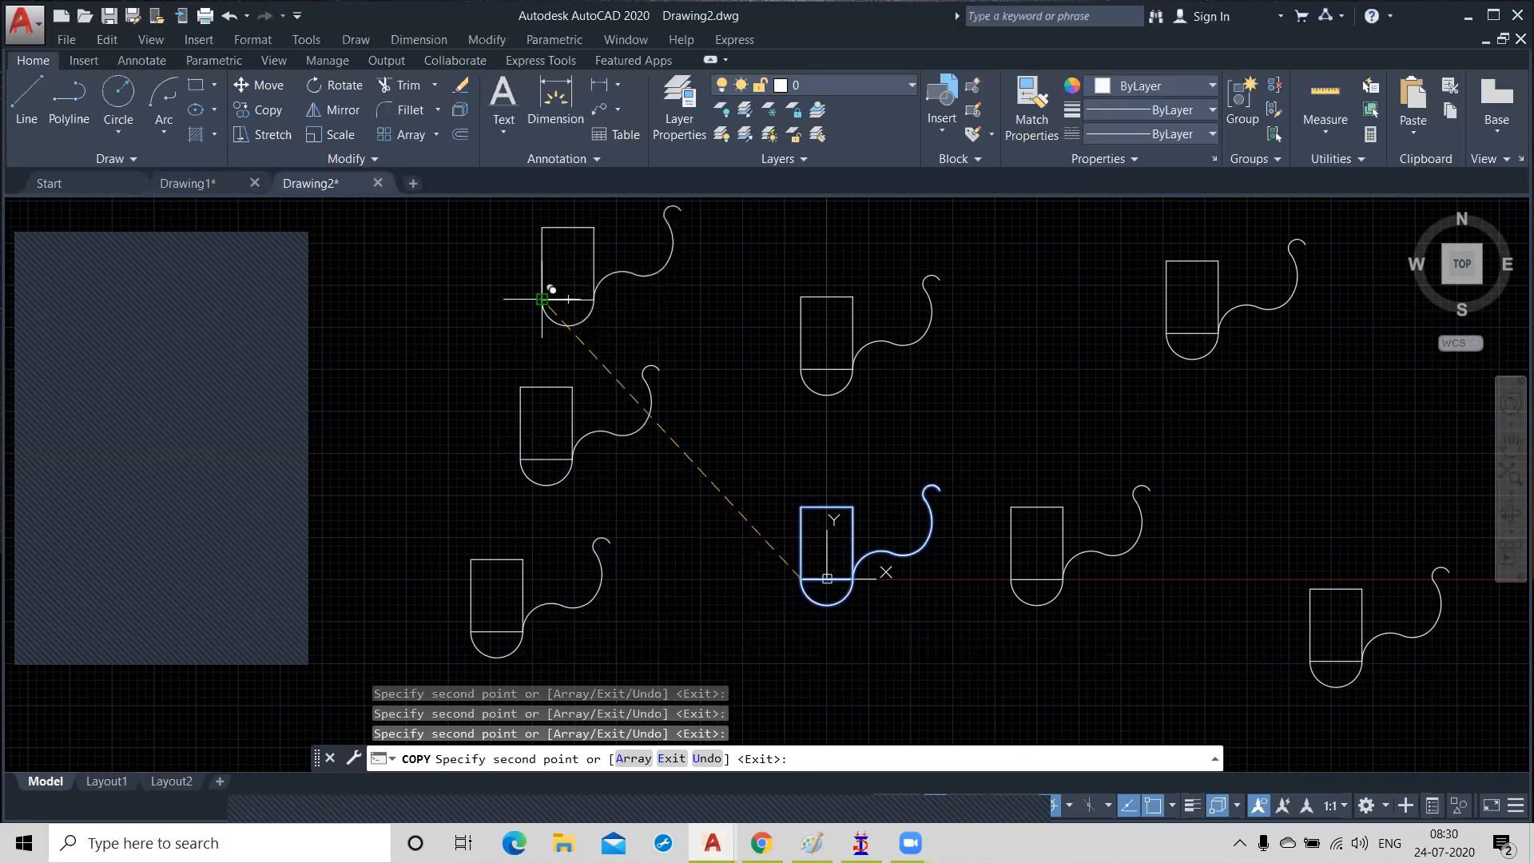
click(542, 299)
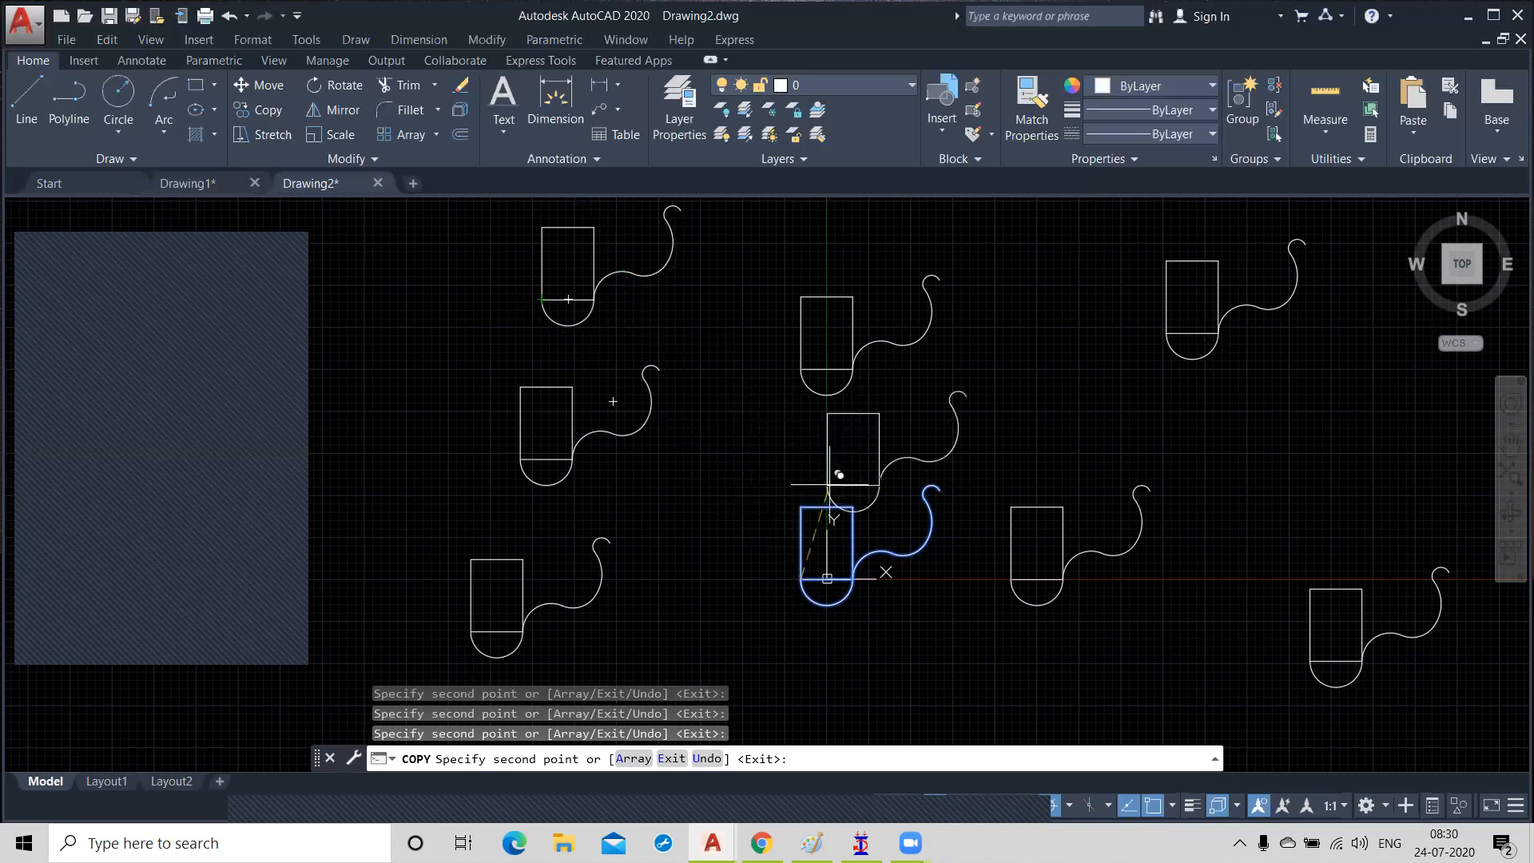
click(989, 422)
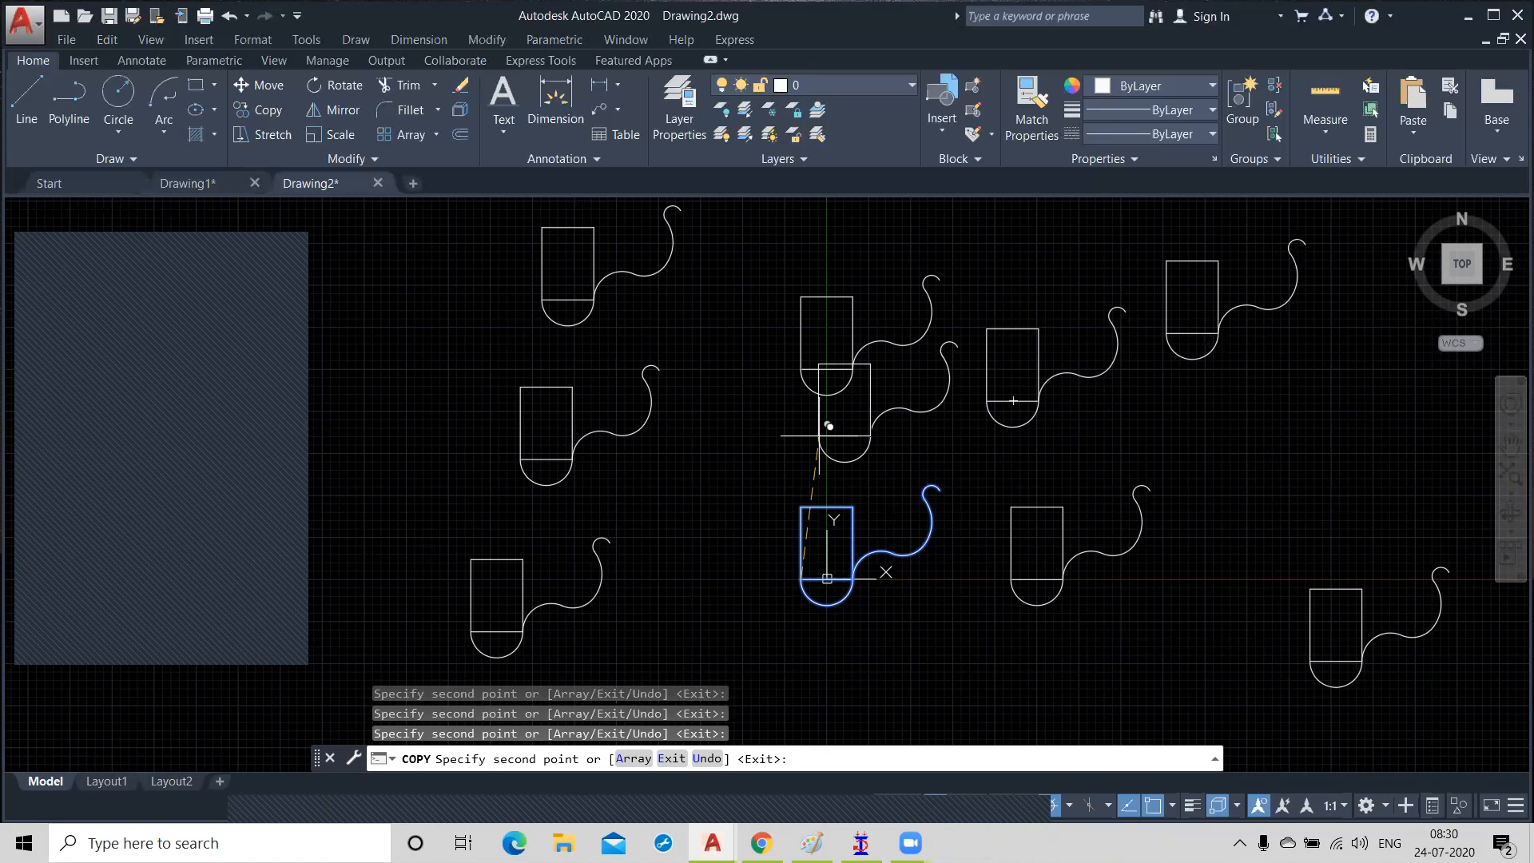
key(Escape)
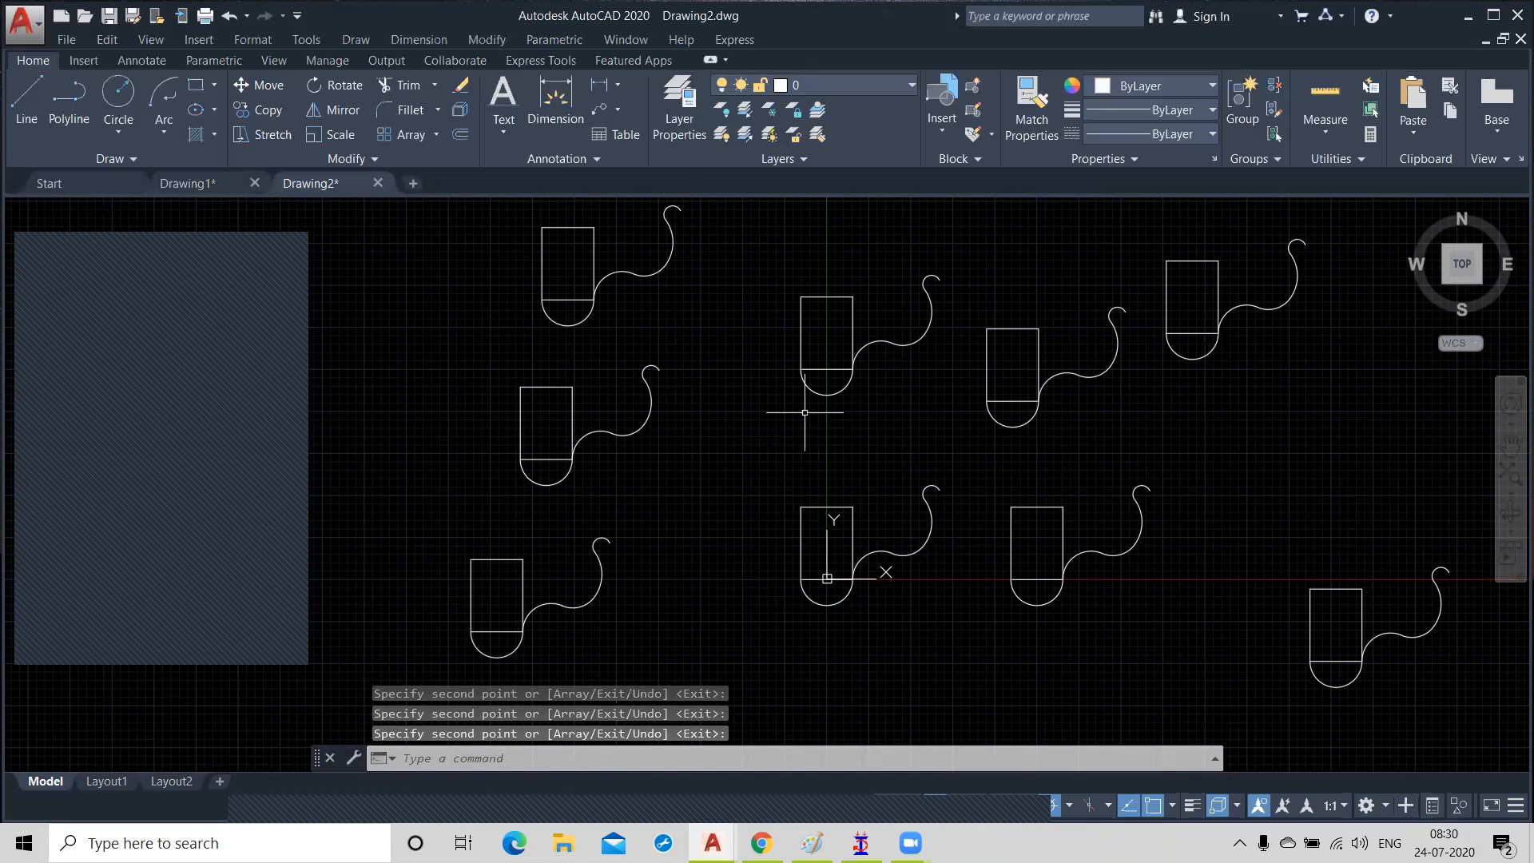
Step: Rotate the lower-right copy of the shape by 45 degrees about the lowest point of its bottom arc
click(335, 90)
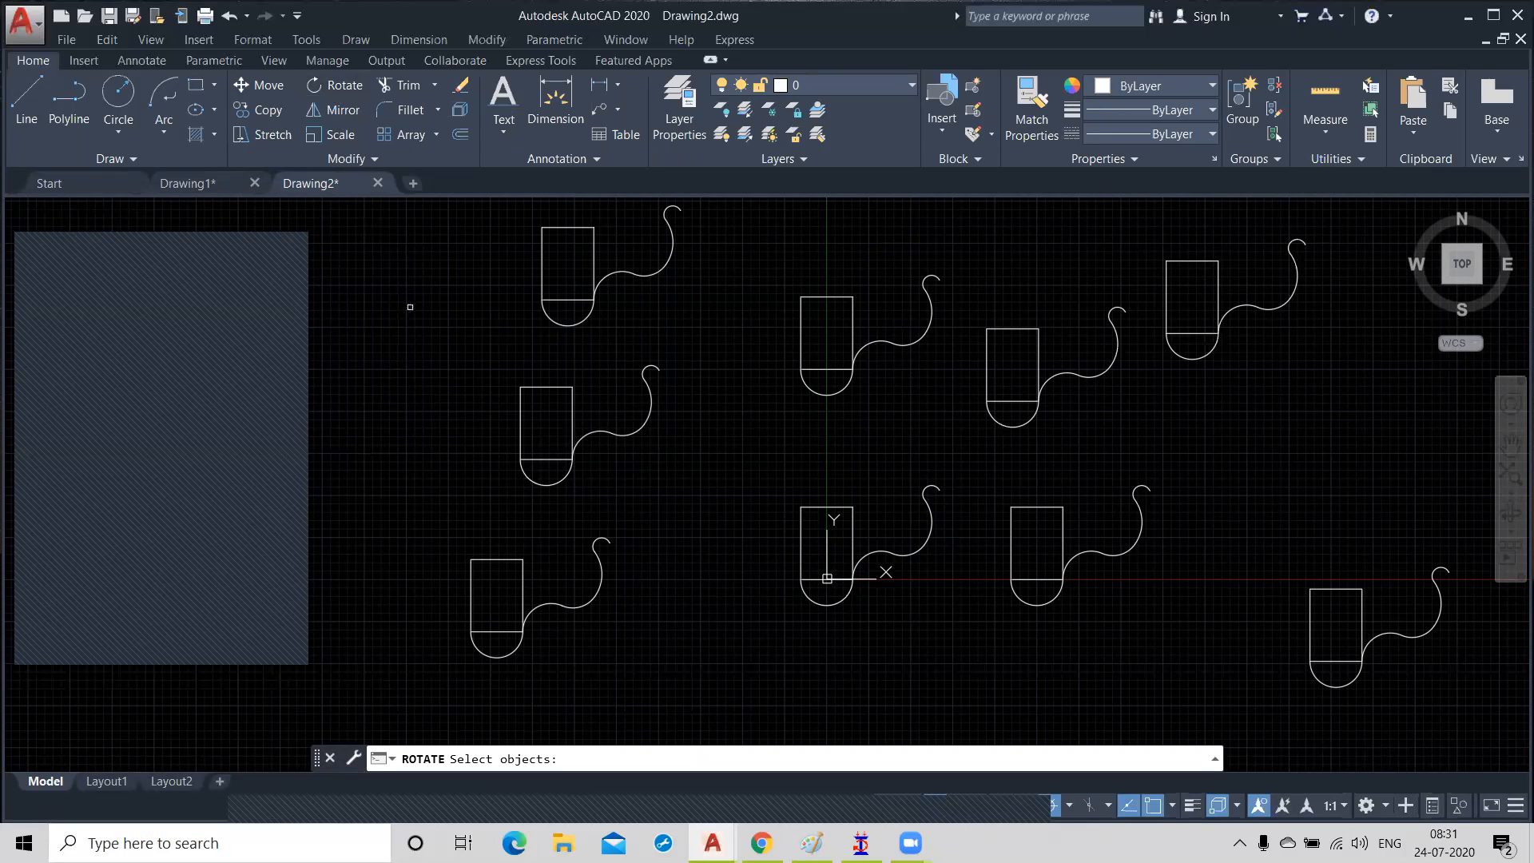
scroll(410, 307, down, 2)
middle_drag(895, 453, 850, 431)
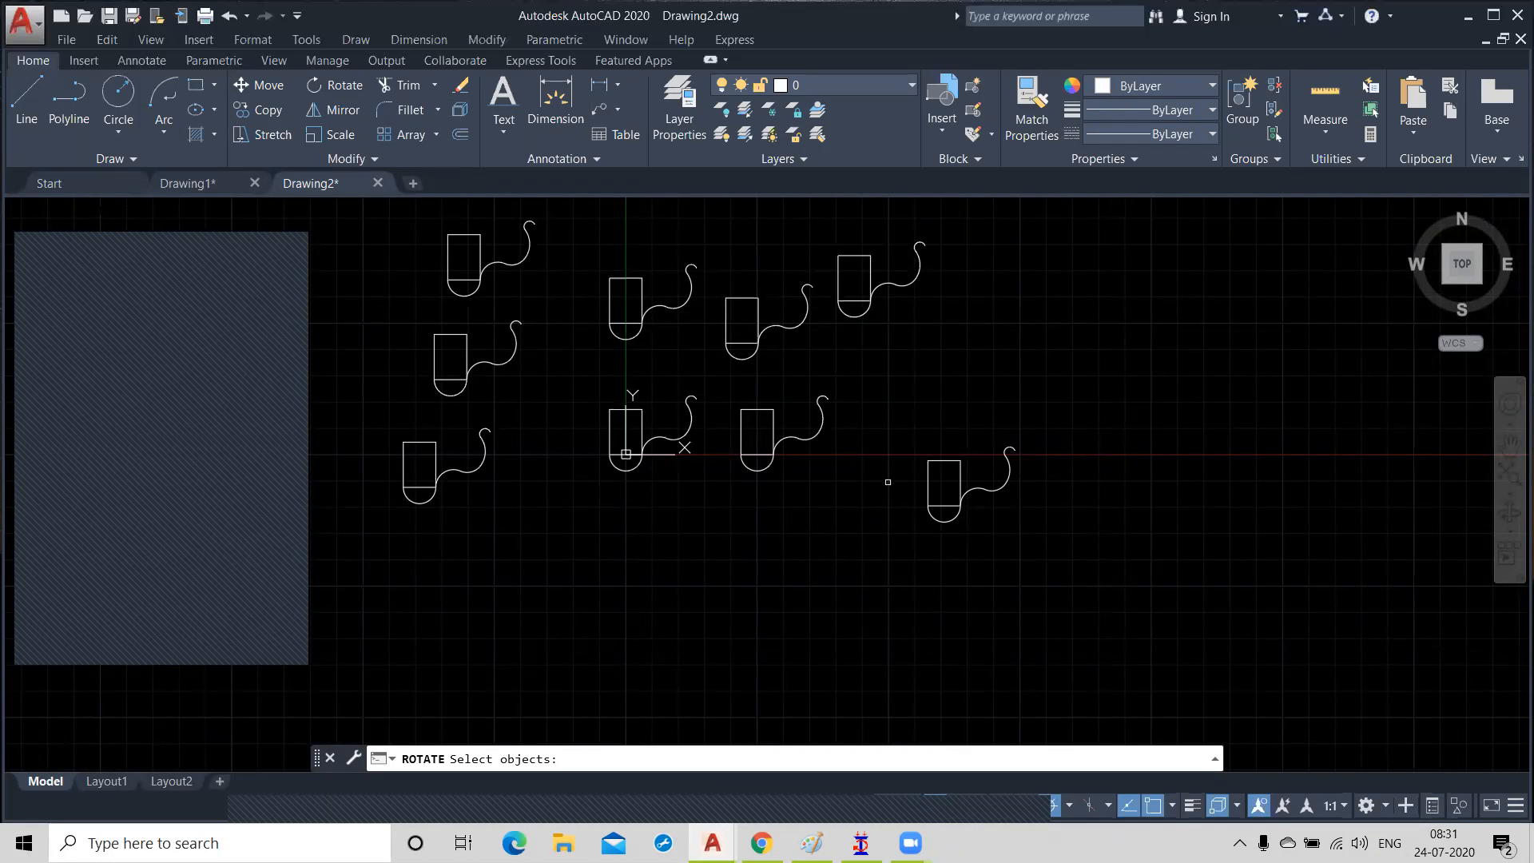
scroll(962, 511, up, 2)
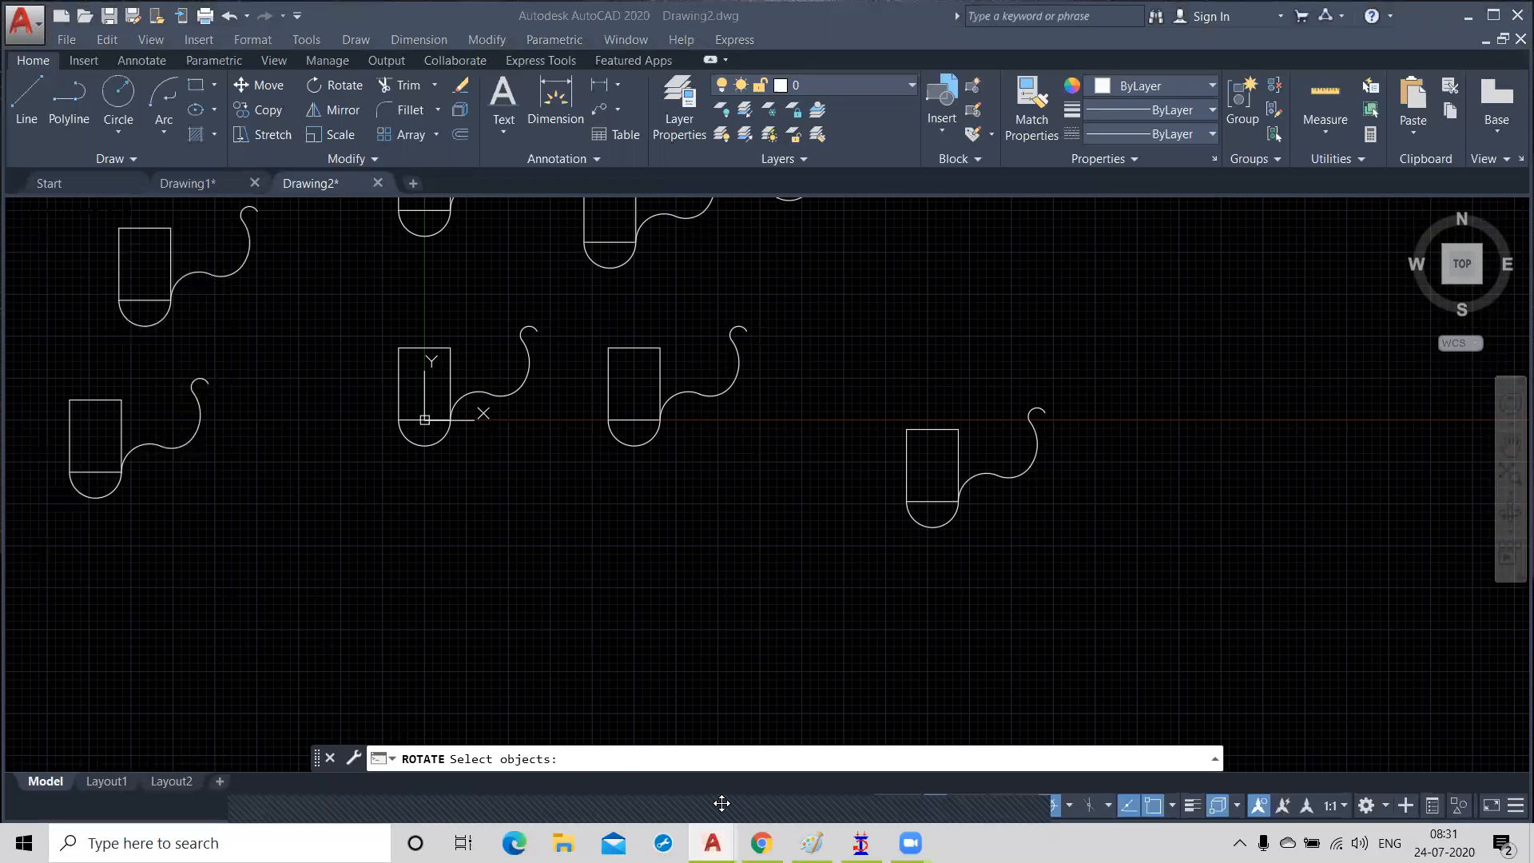
click(854, 367)
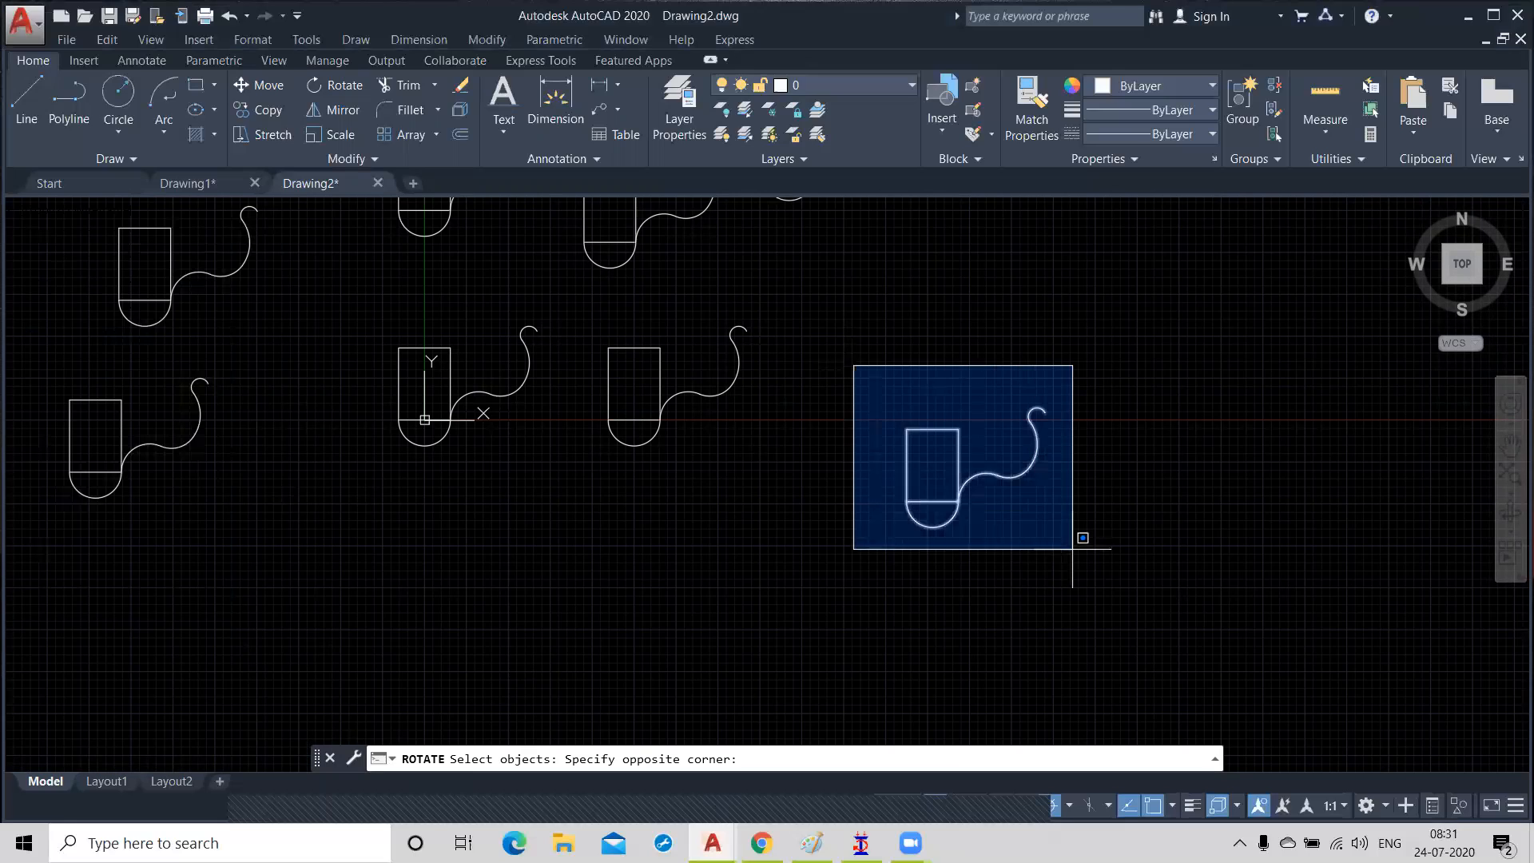
click(1075, 560)
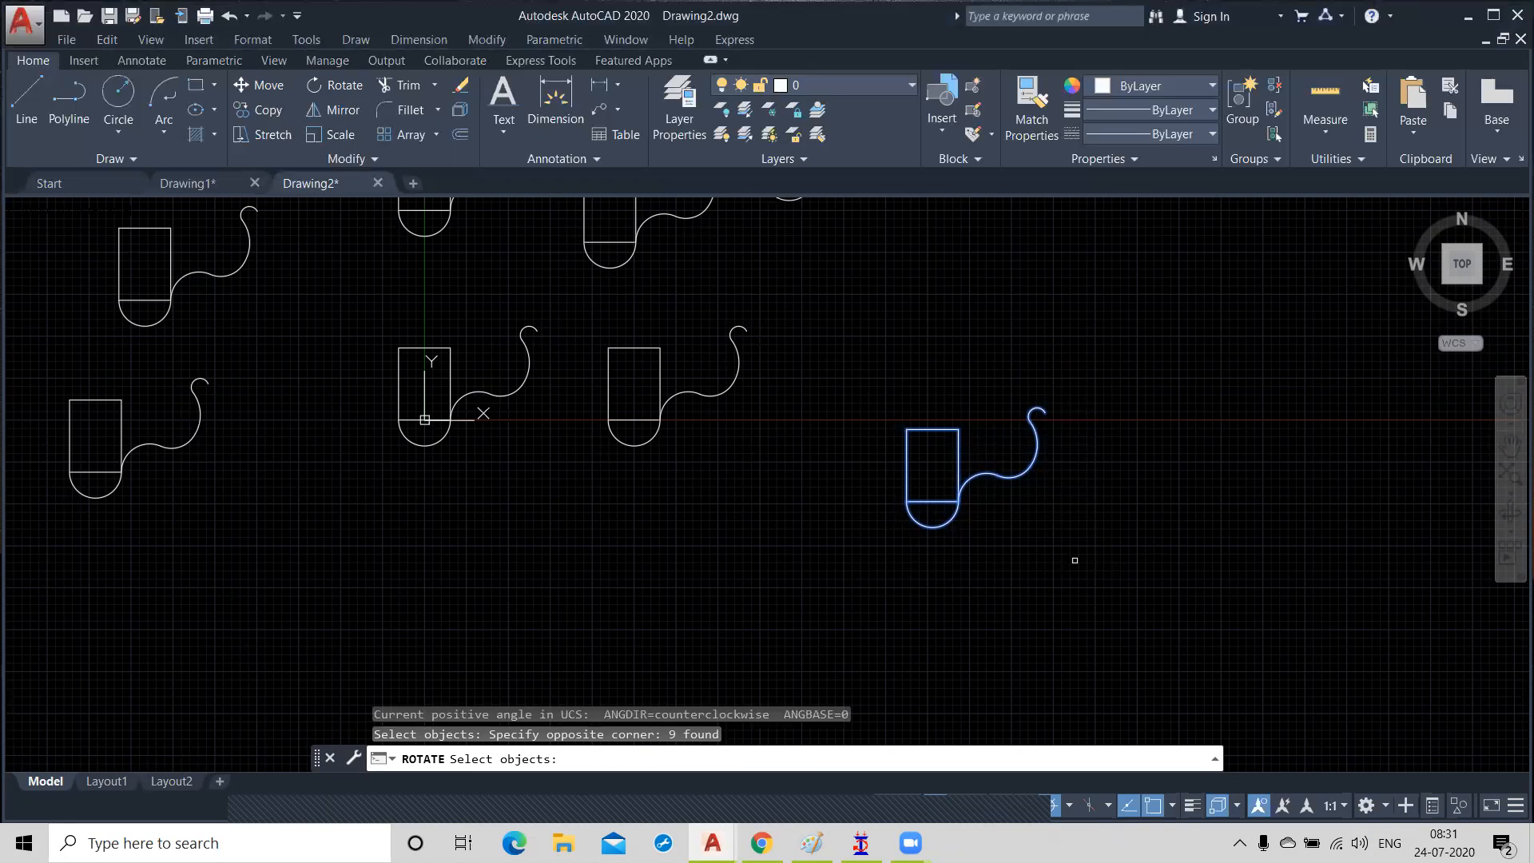
key(Return)
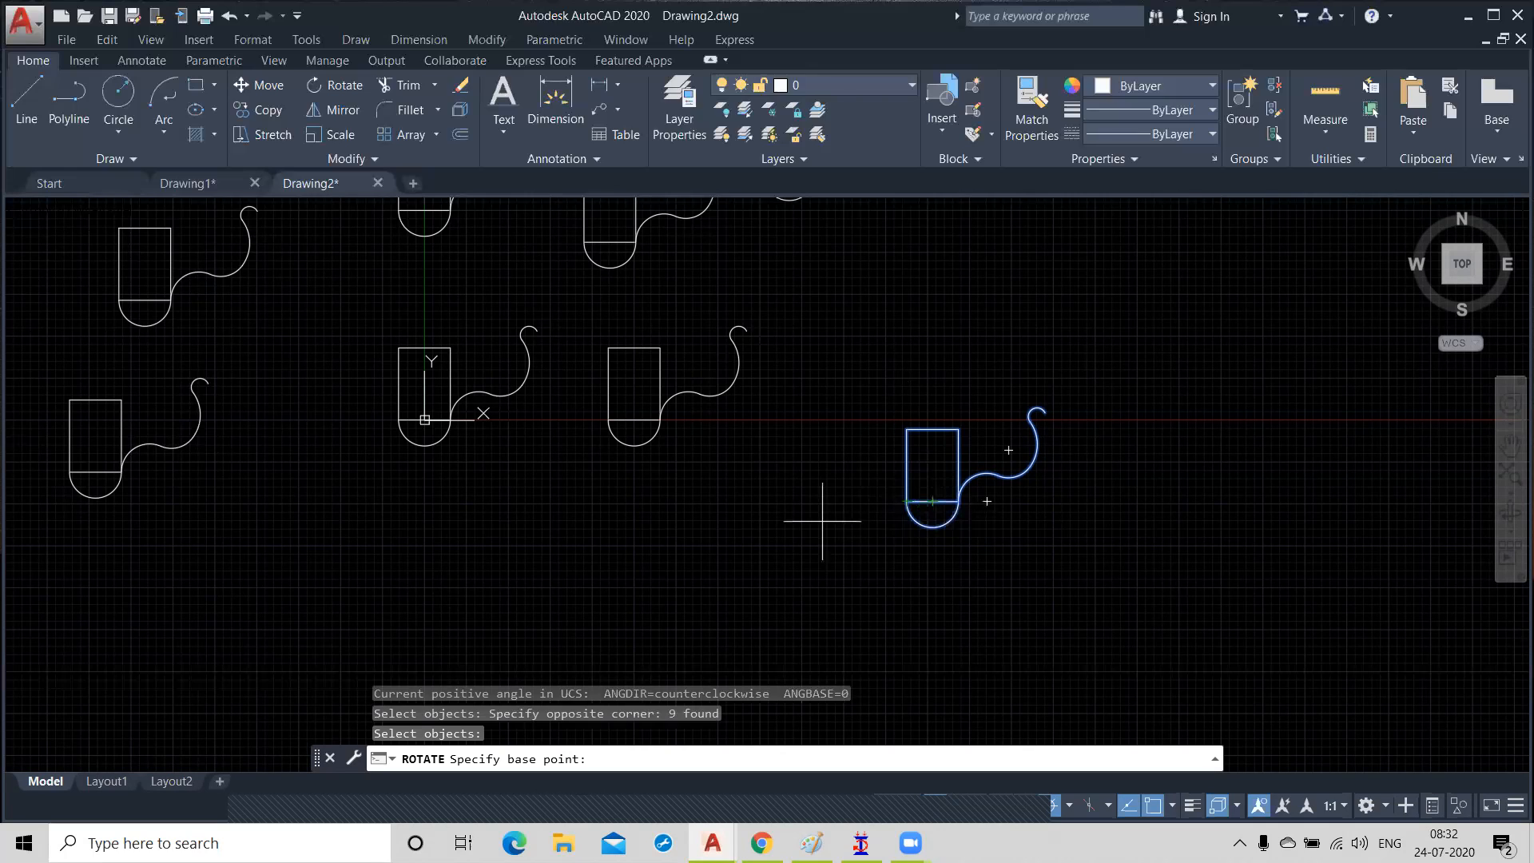
click(933, 526)
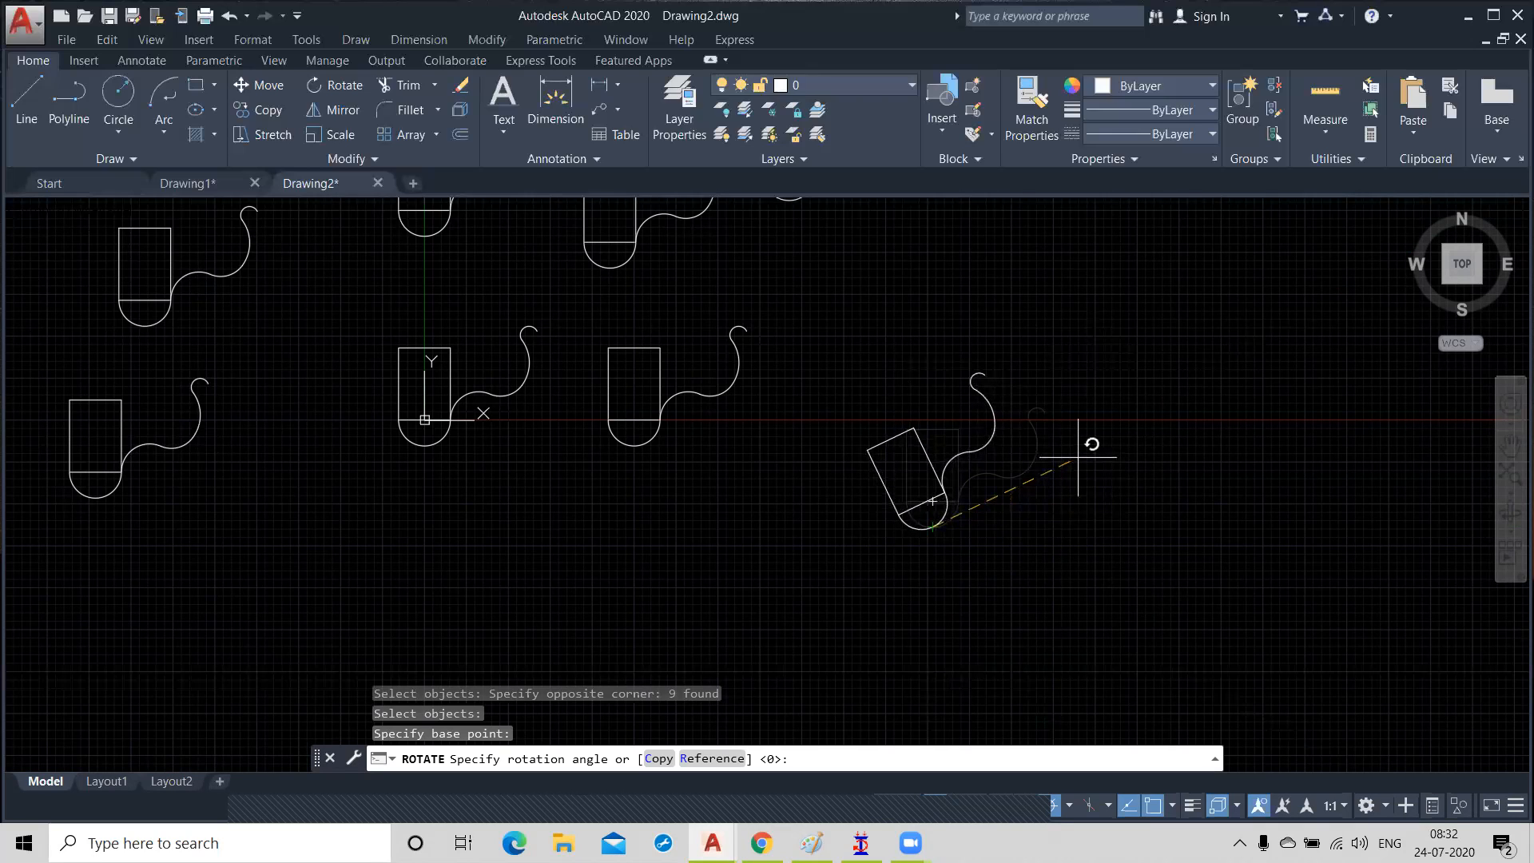
text(45)
key(Return)
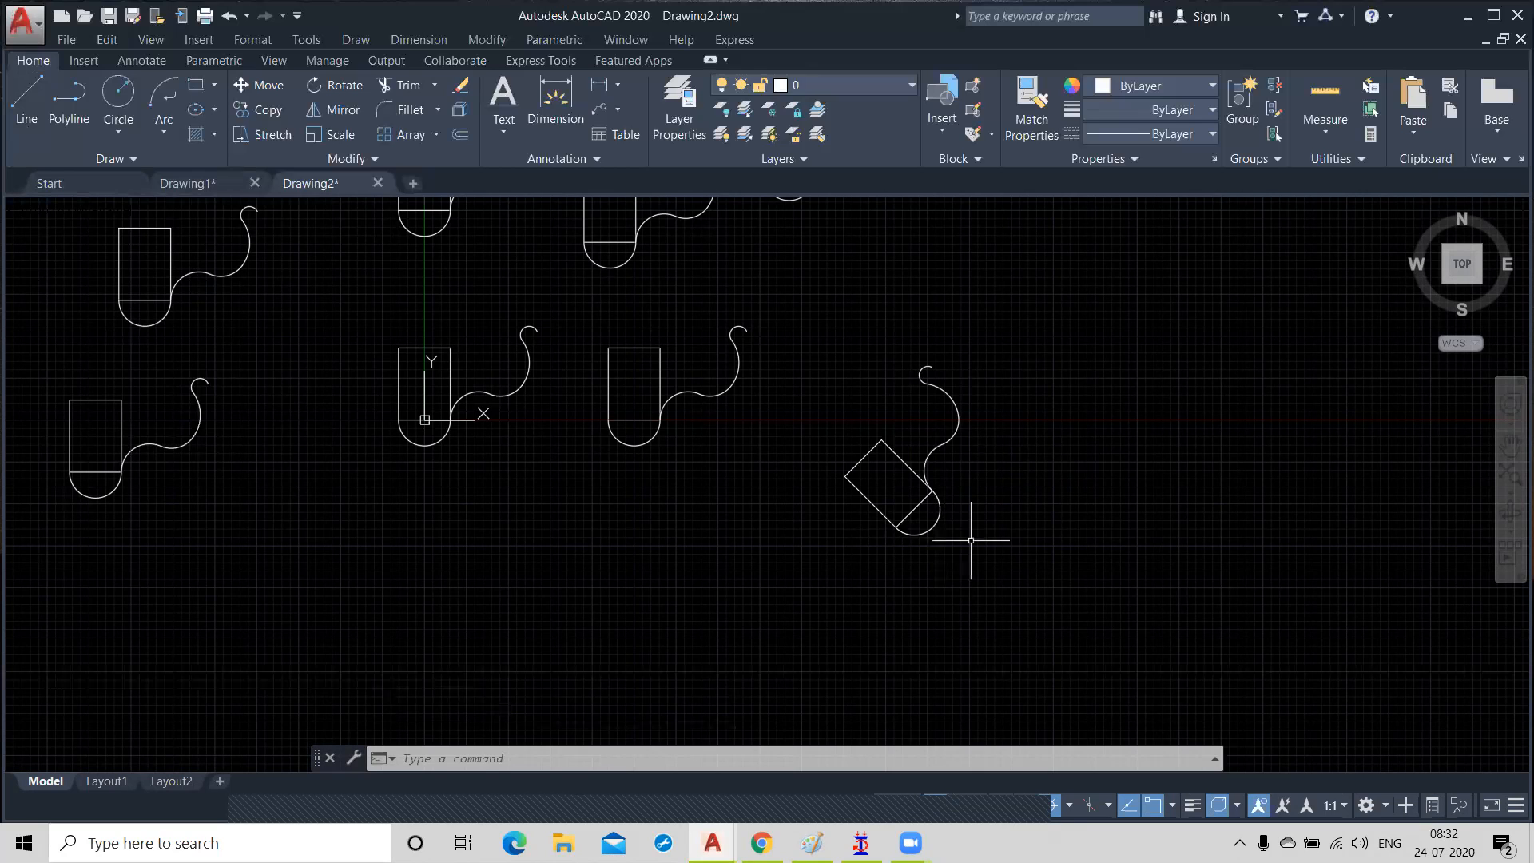
Step: Draw a wide horizontal rectangle freehand in the empty area to the right of the rotated shape
middle_drag(707, 424, 415, 446)
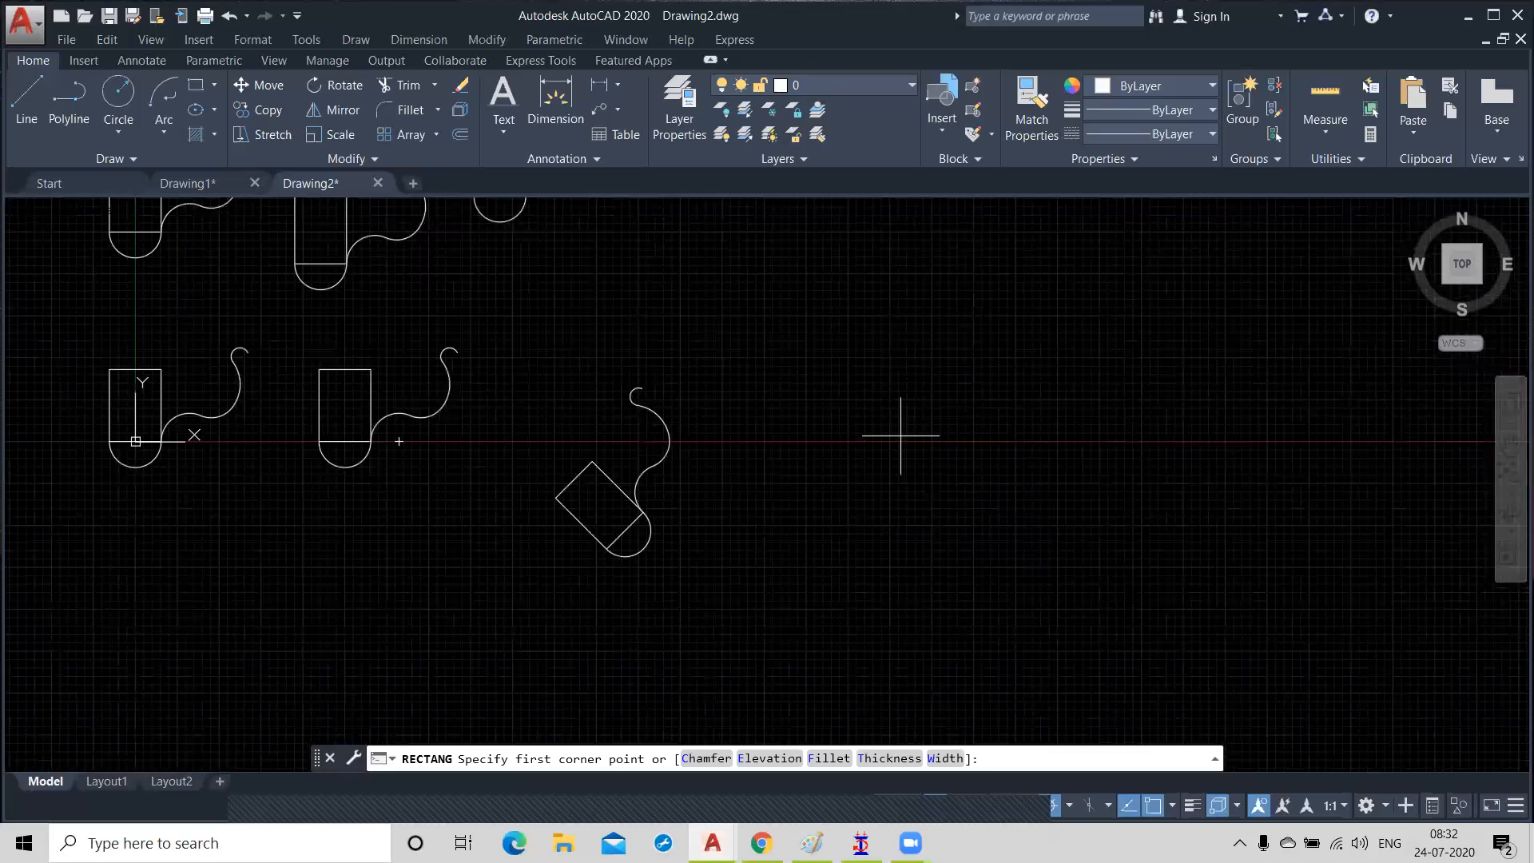
click(899, 428)
click(1171, 497)
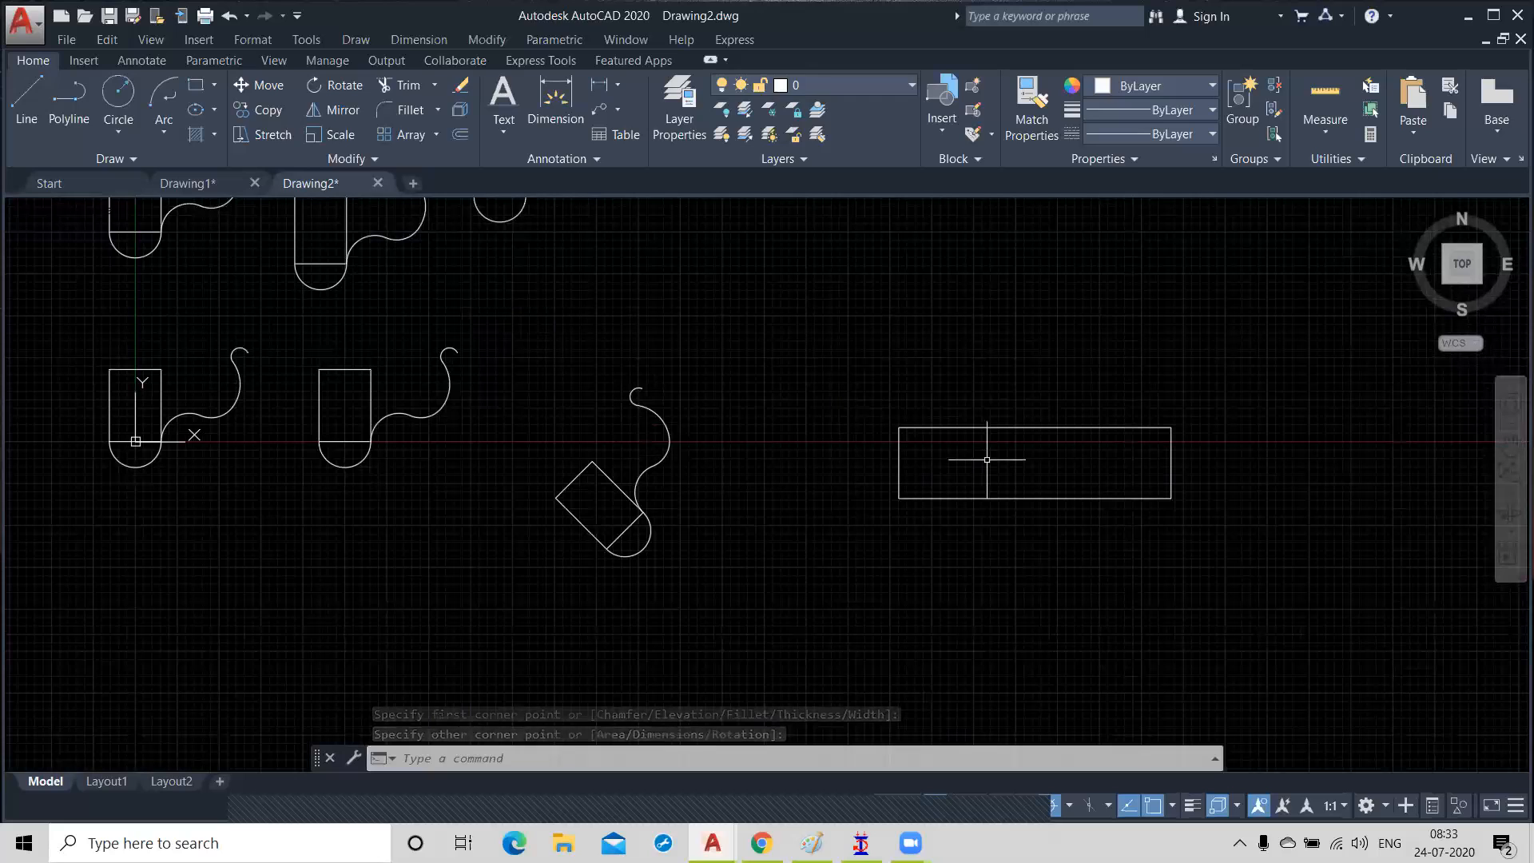
click(340, 88)
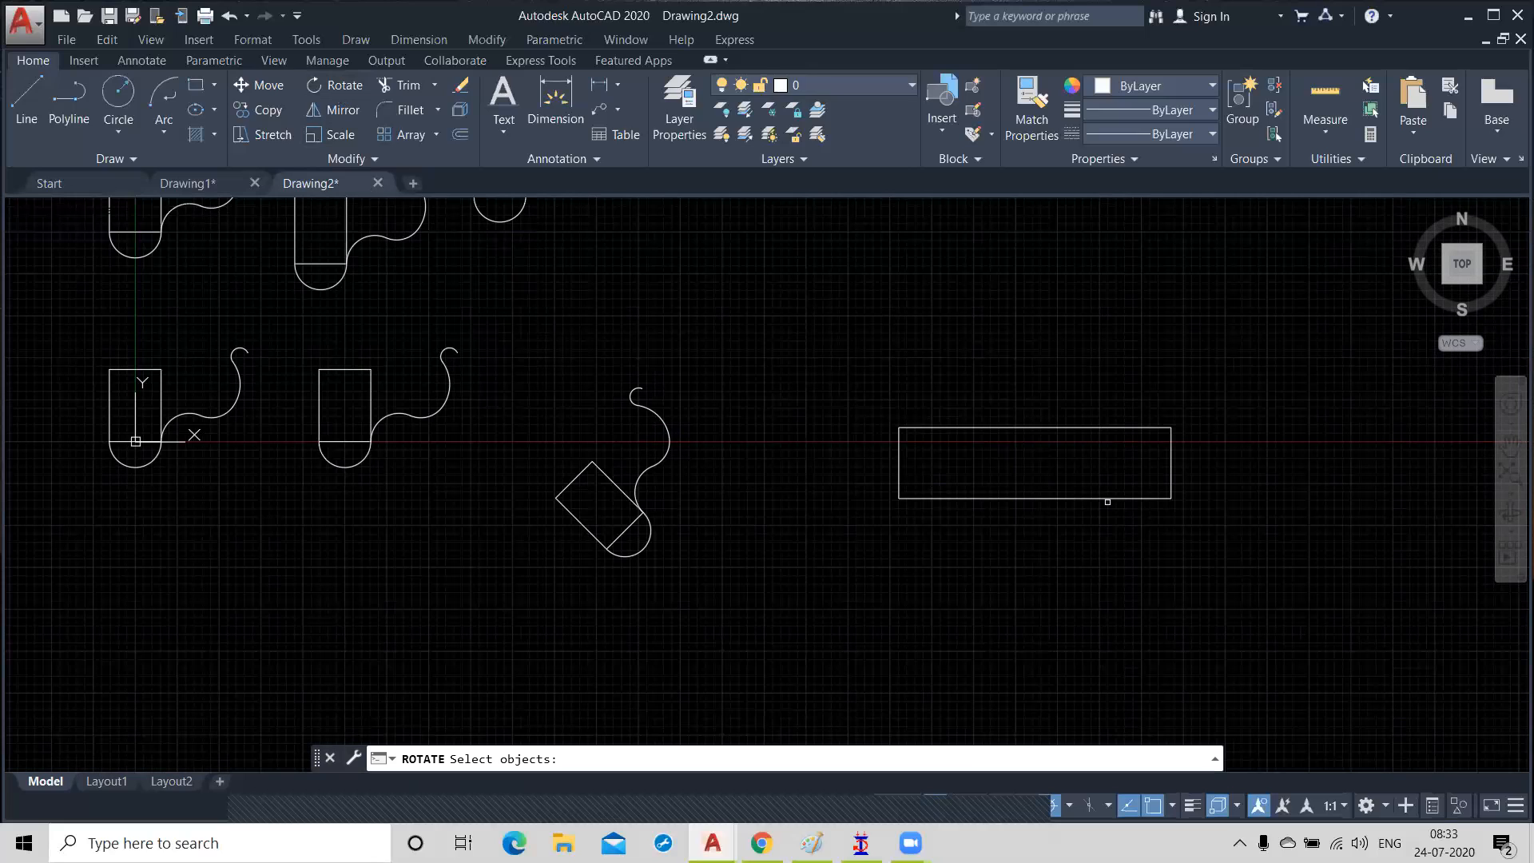
click(1122, 497)
key(Return)
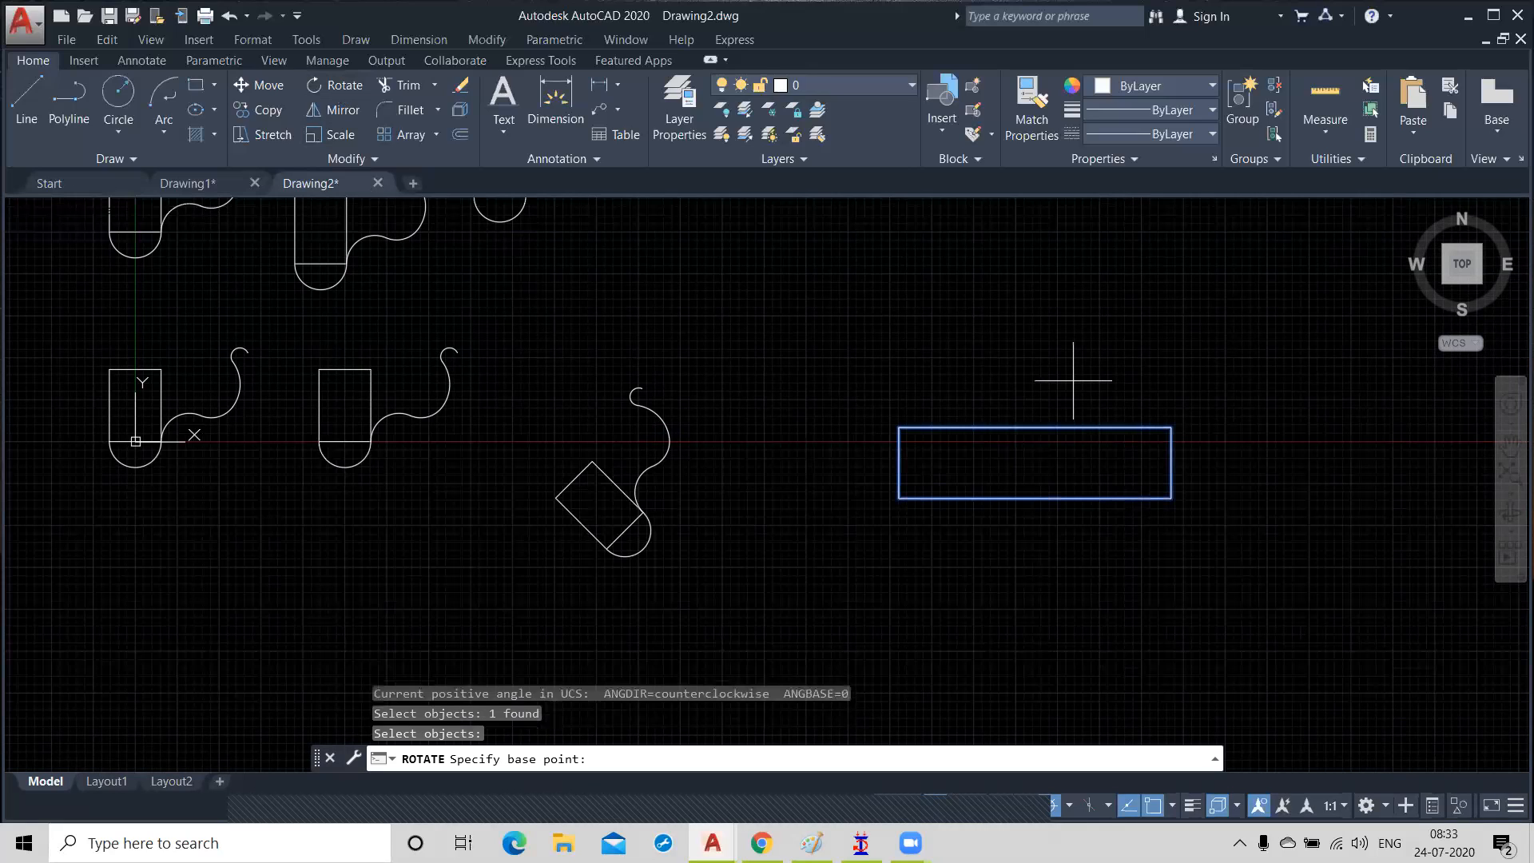
click(1035, 462)
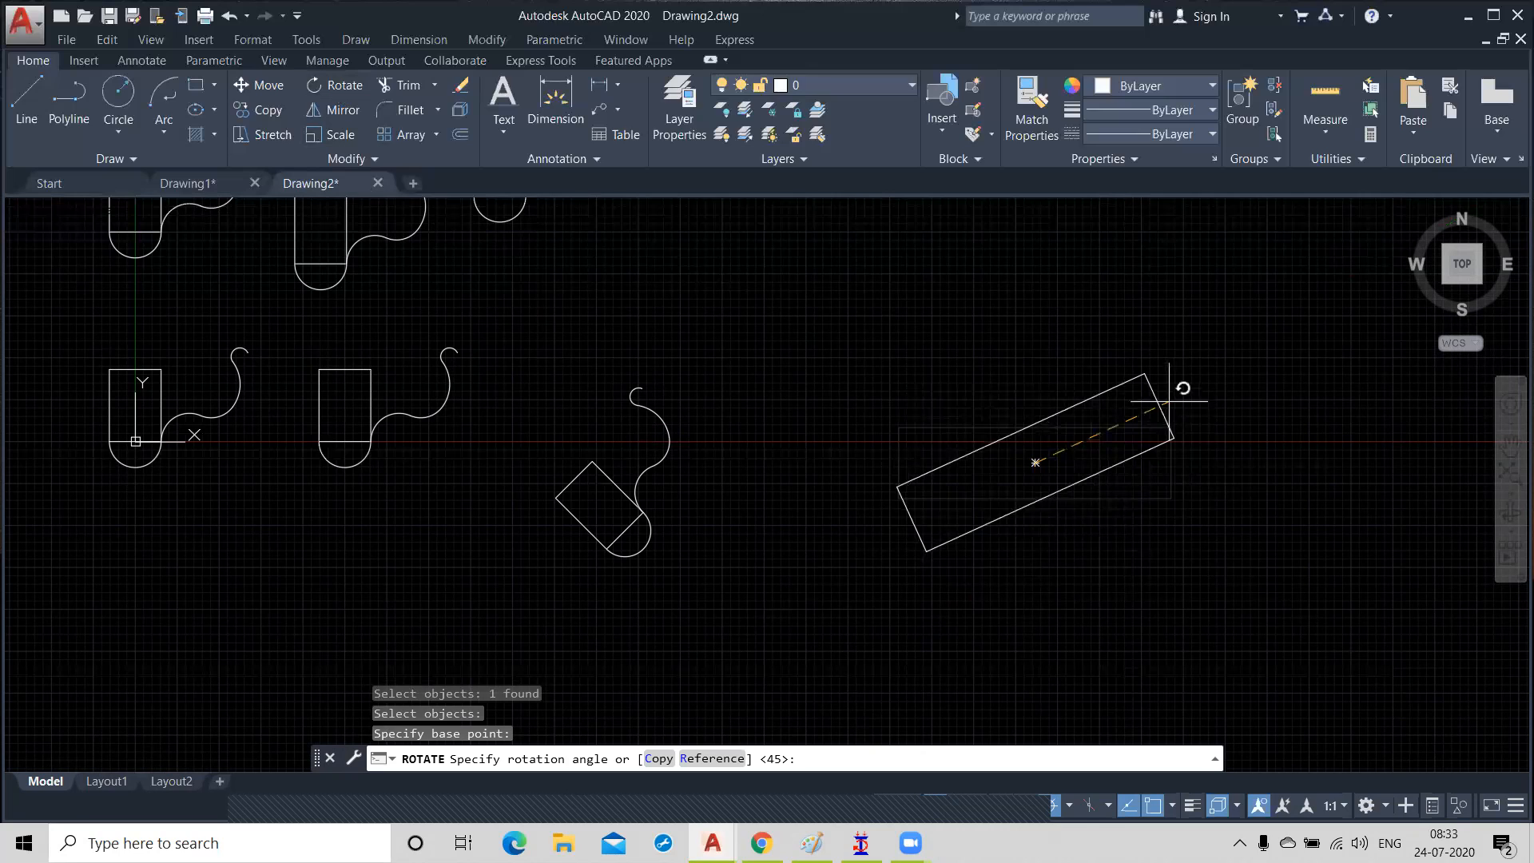
key(Escape)
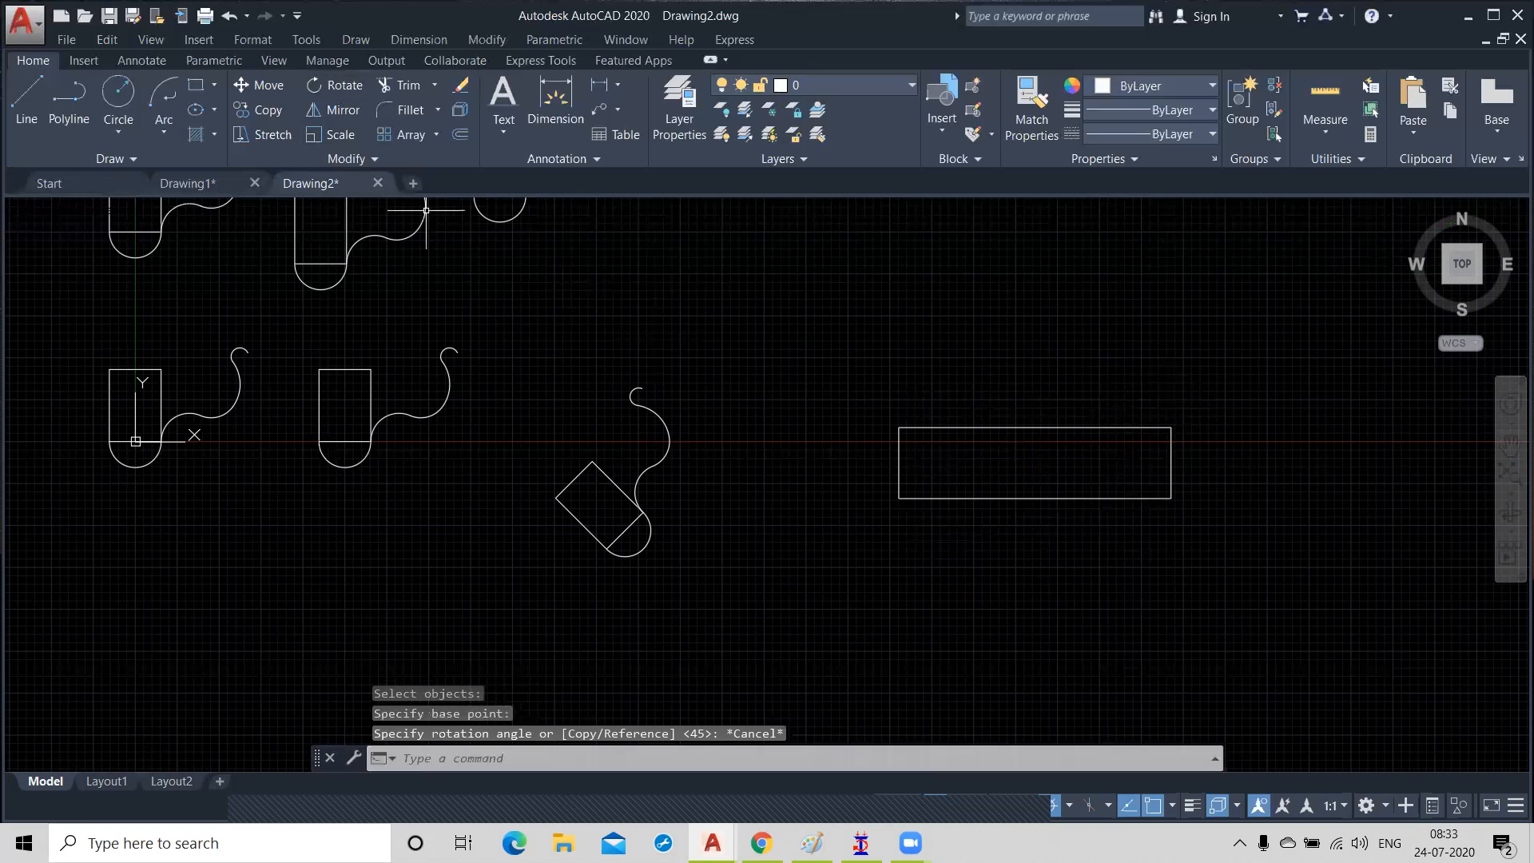
click(340, 85)
click(897, 342)
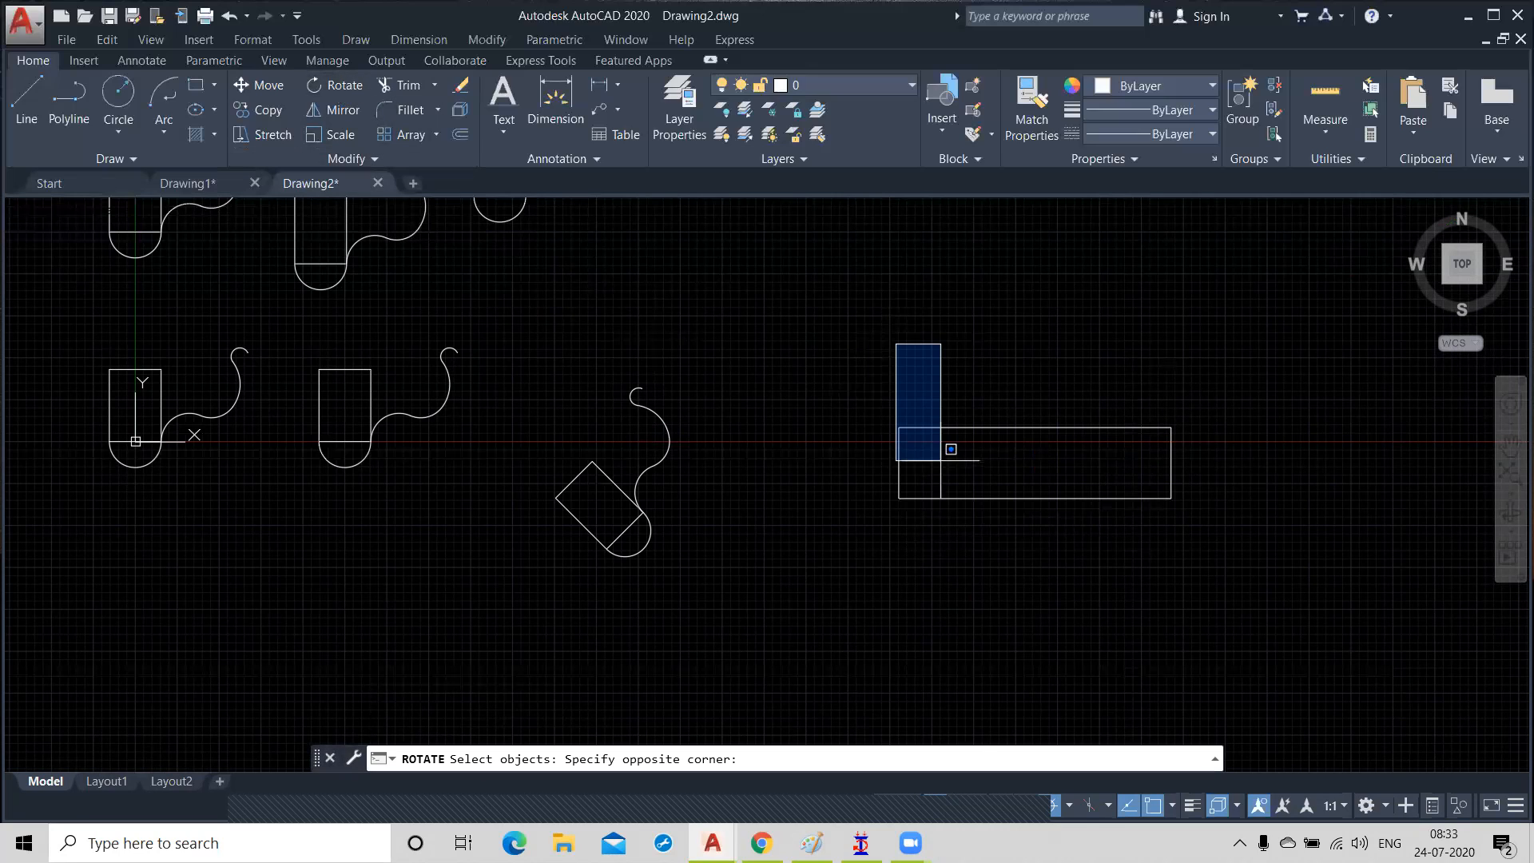
click(1225, 548)
key(Return)
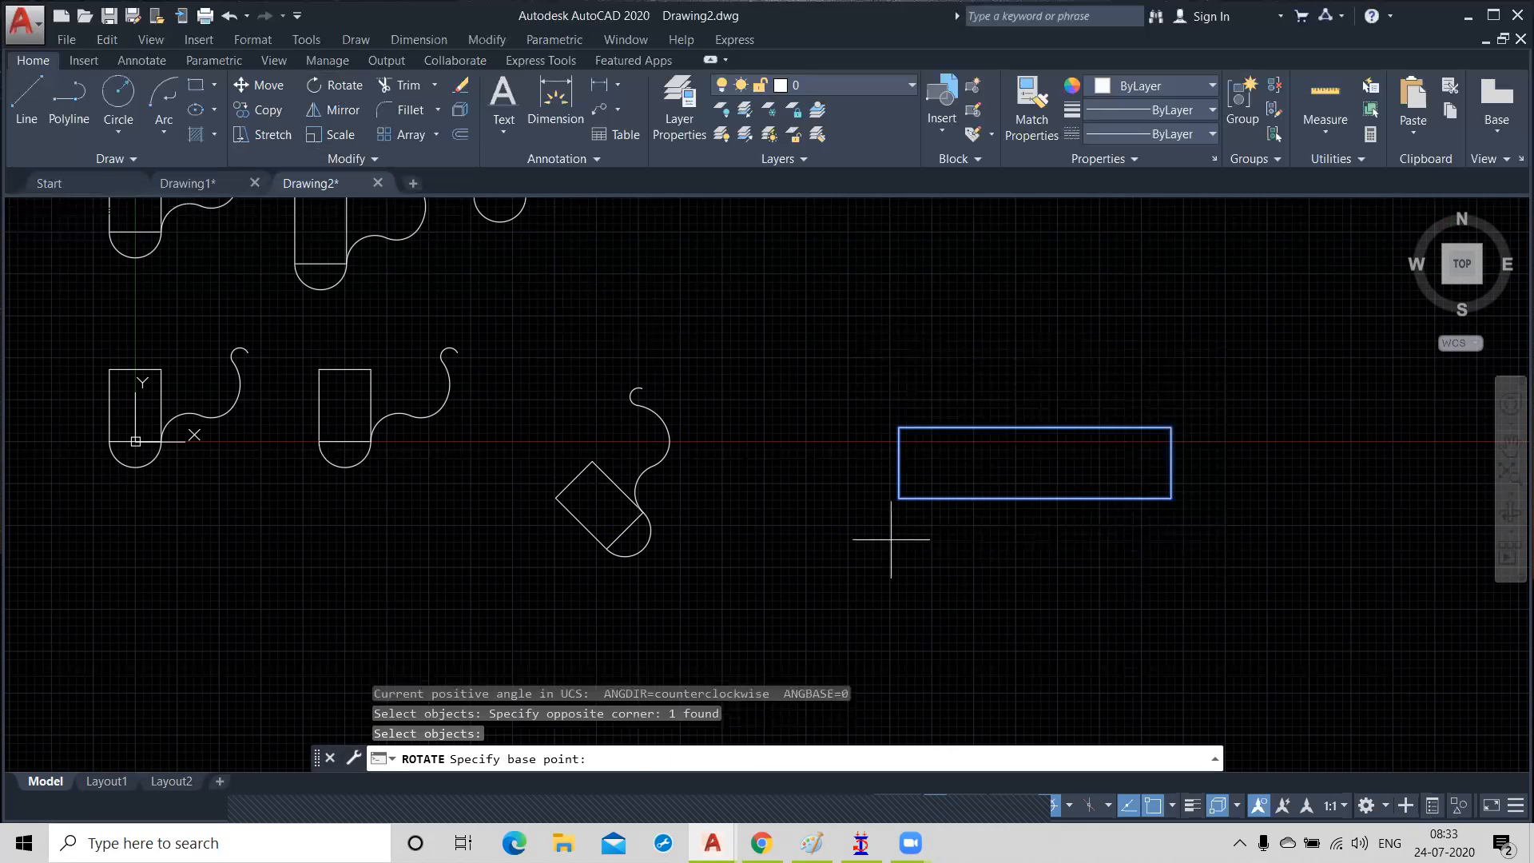
click(897, 498)
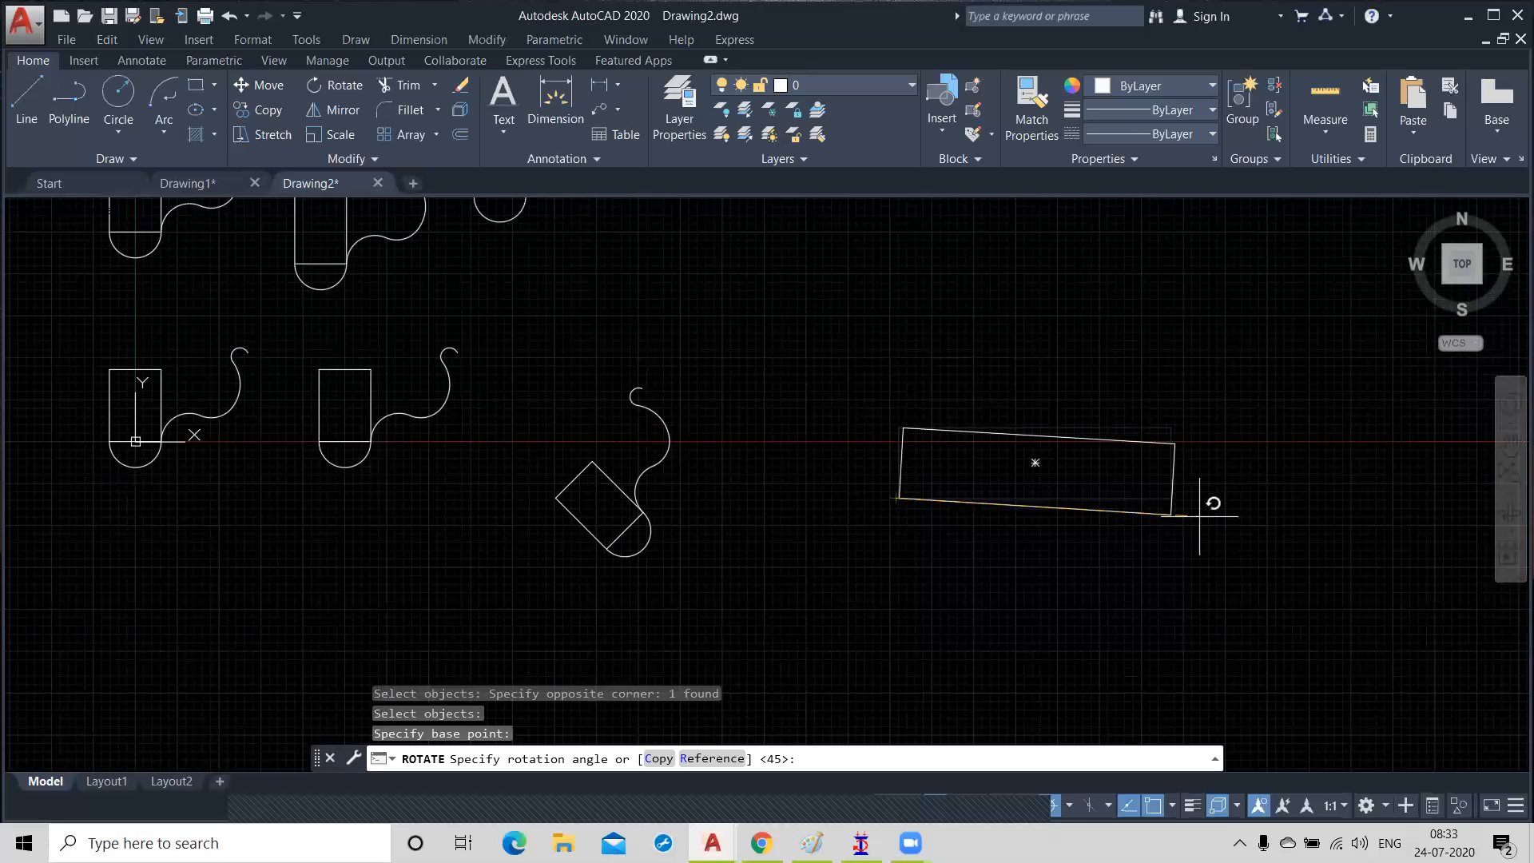
key(Escape)
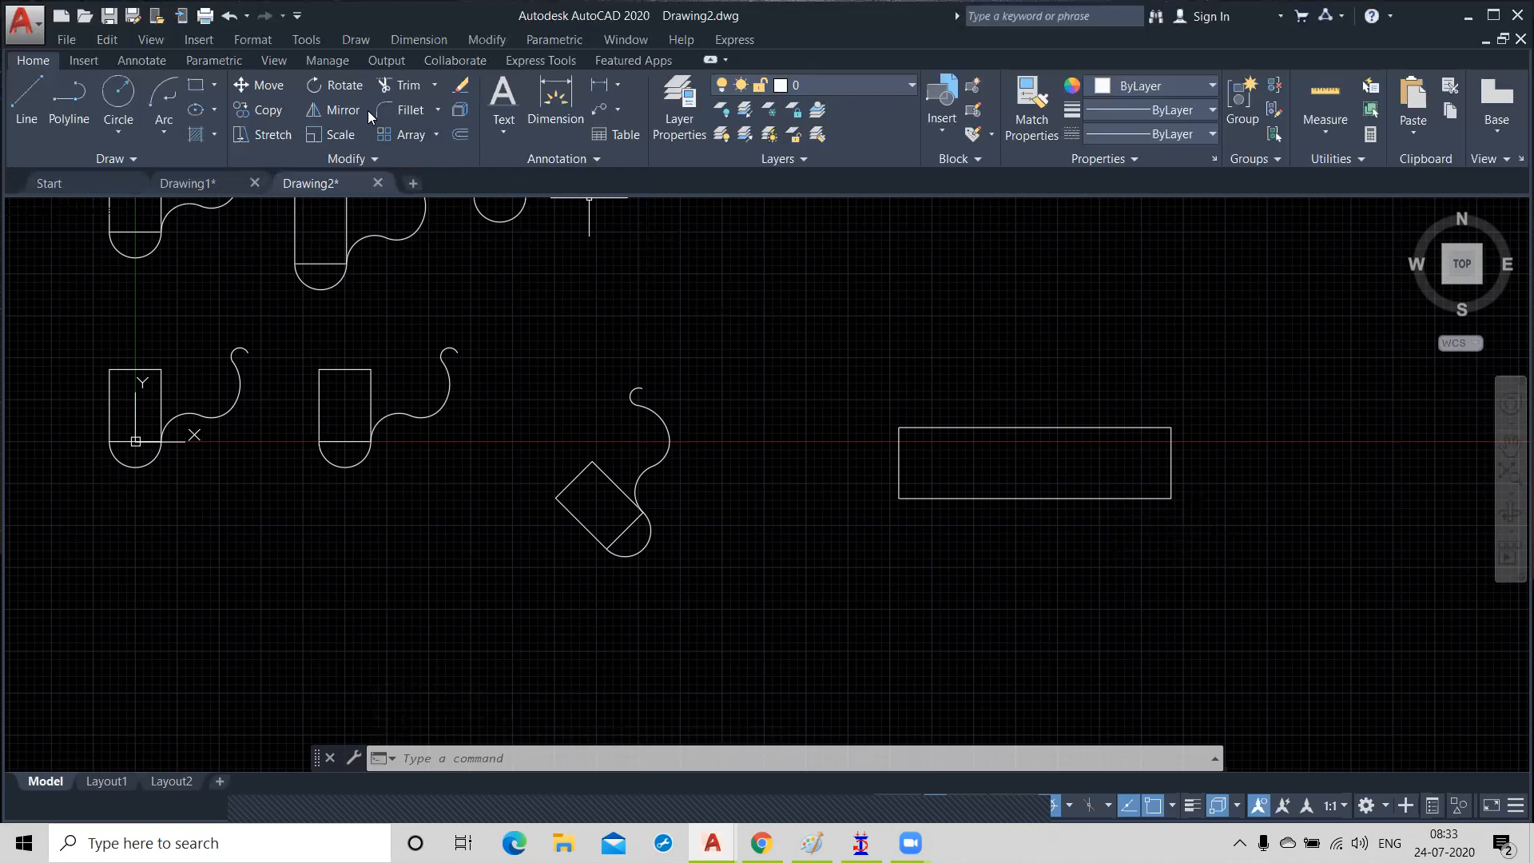
Step: Rotate a copy of the wide rectangle by 60 degrees about its lower-left corner, keeping the original
click(332, 85)
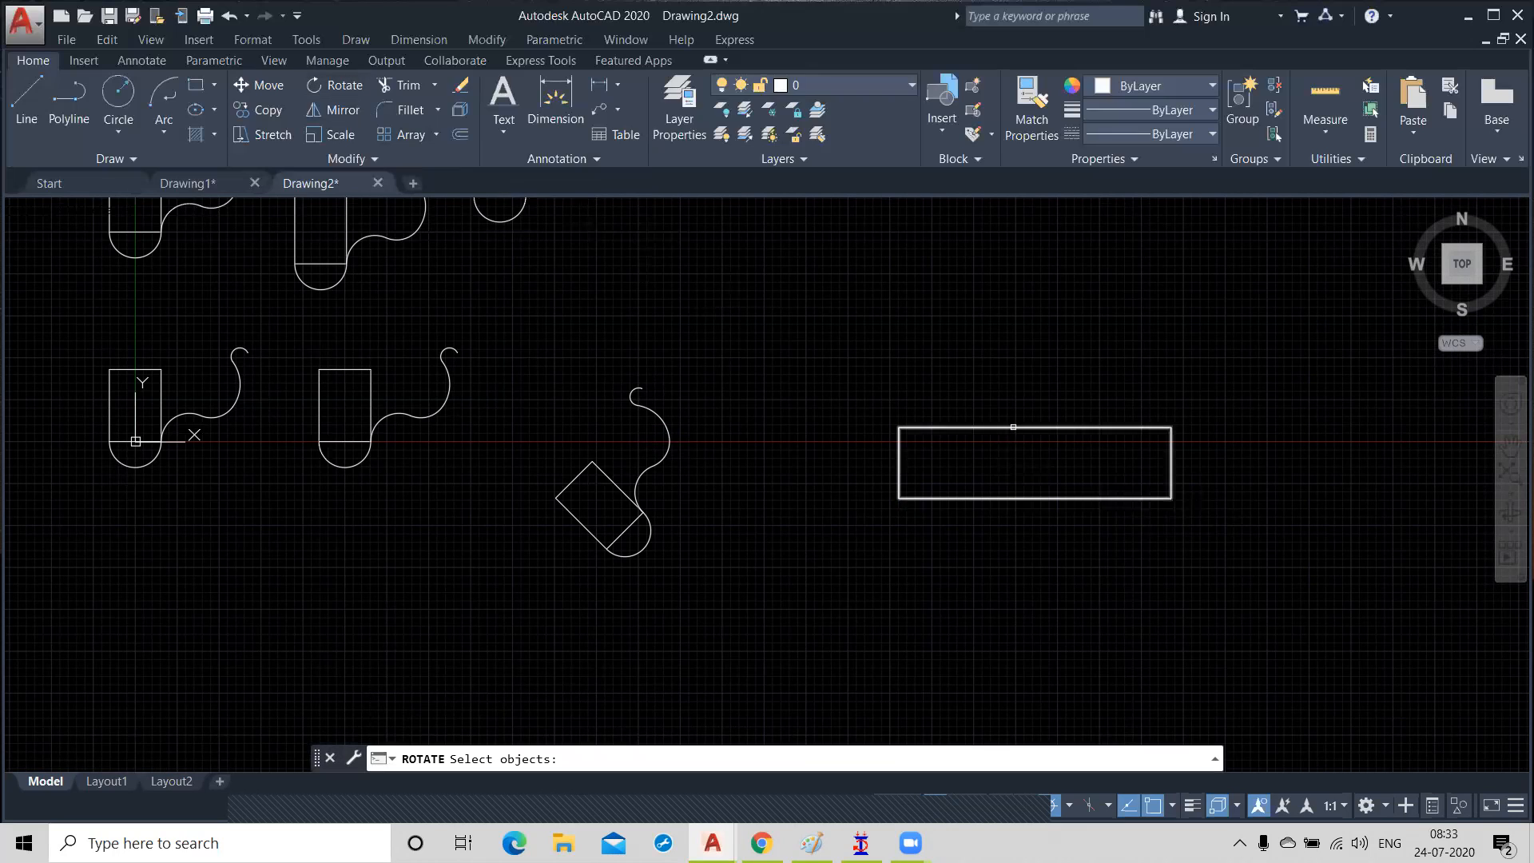
click(1013, 427)
key(Return)
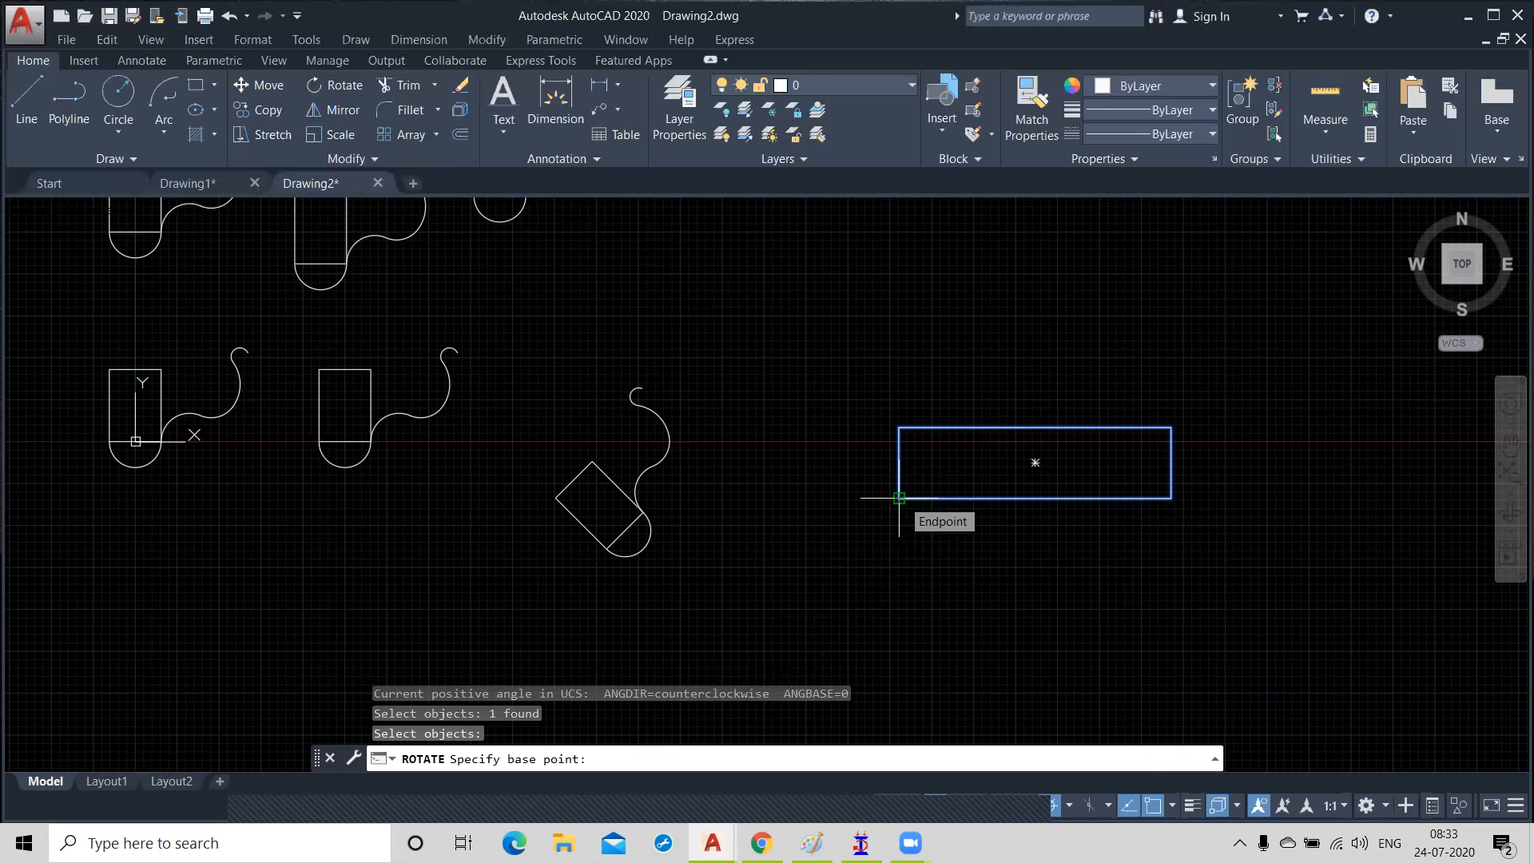
click(899, 497)
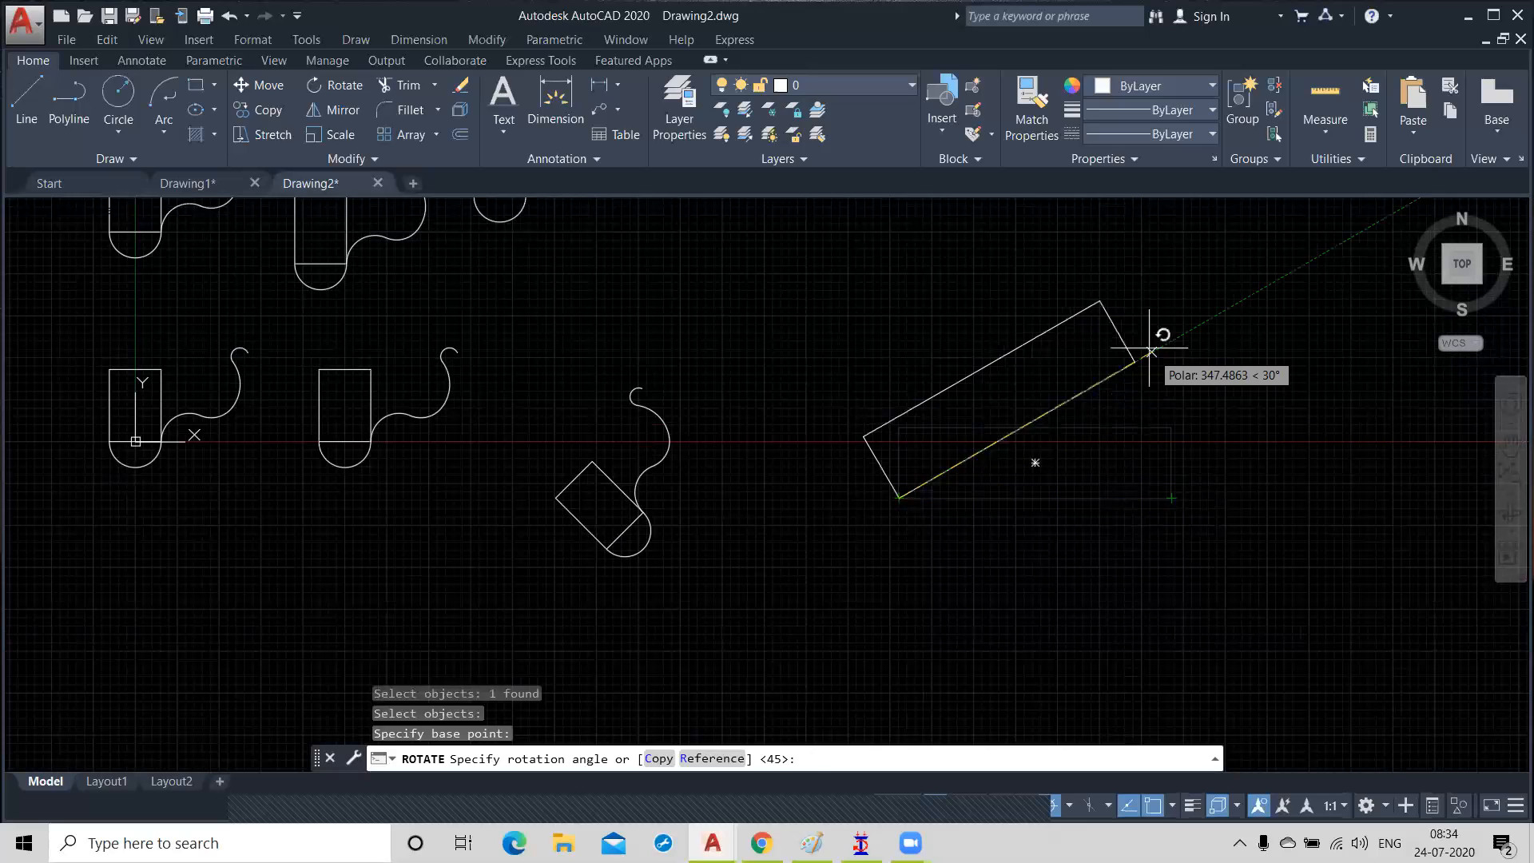
click(657, 761)
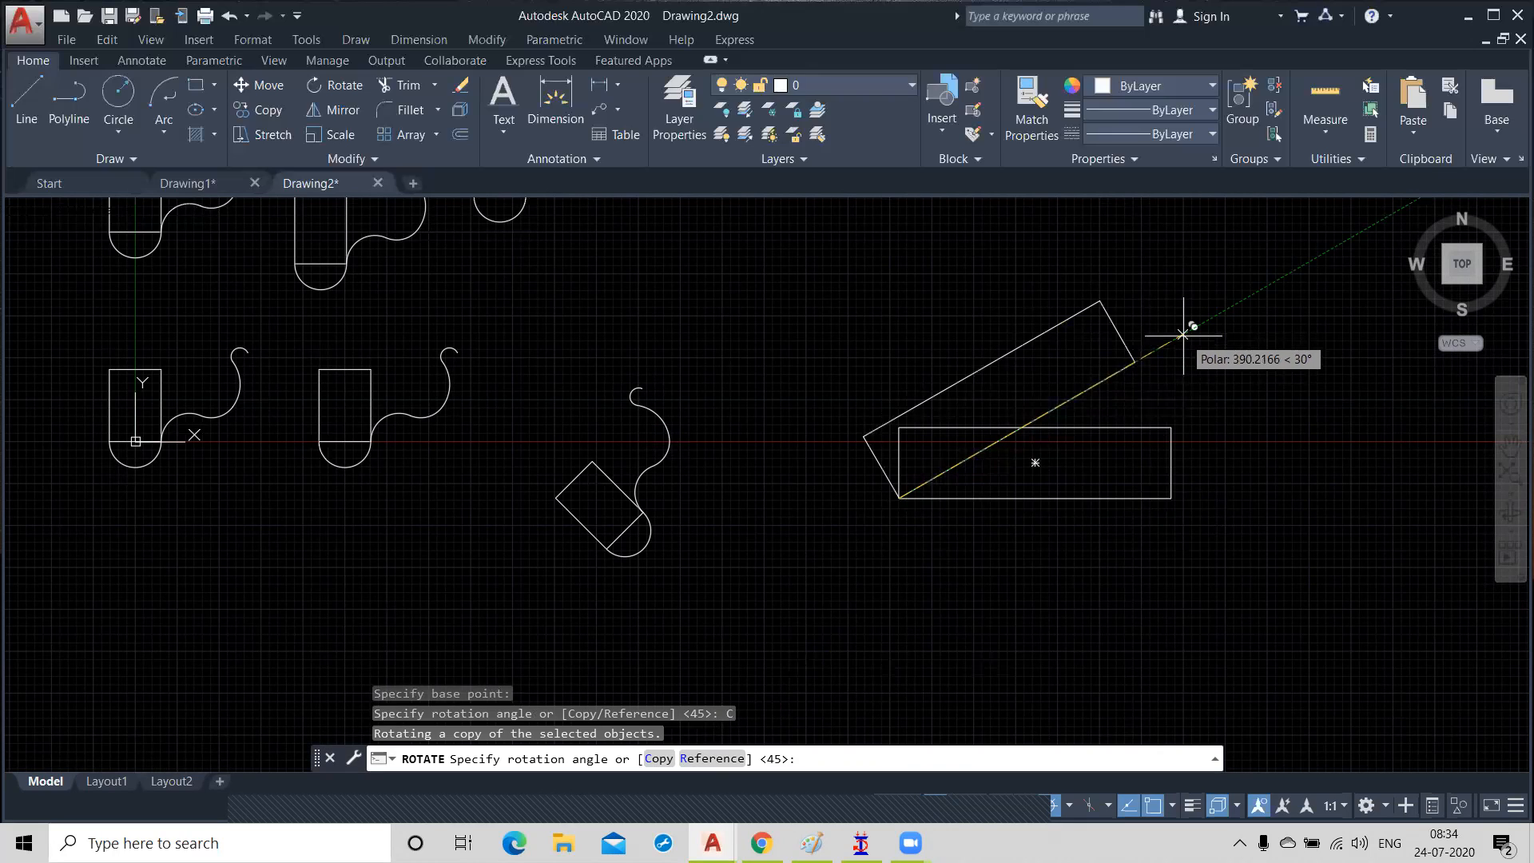
text(60)
key(Return)
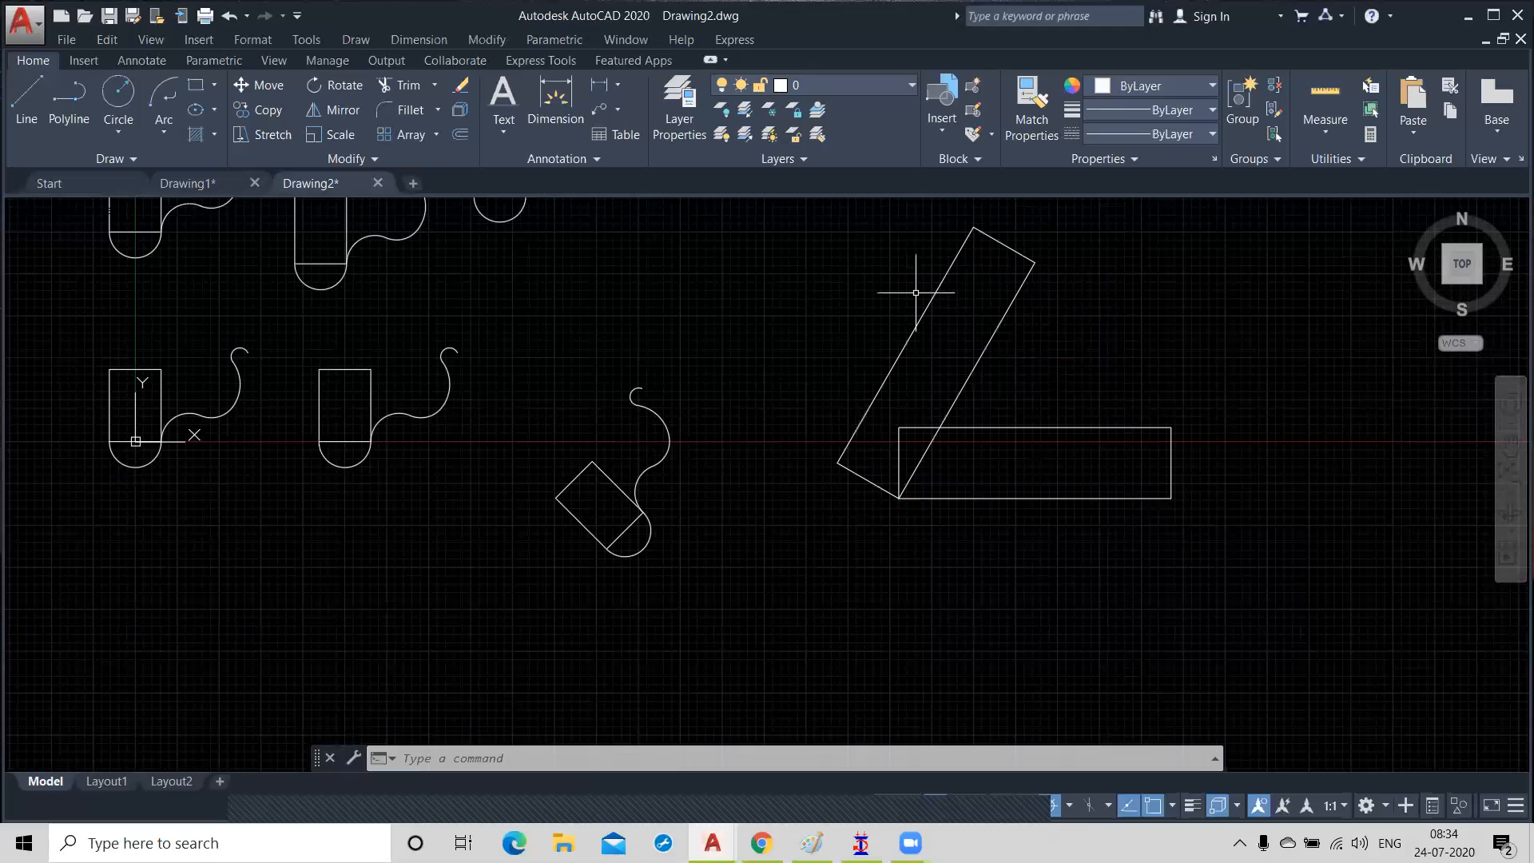
Step: Mirror the horizontal rectangle across its right edge, keeping the source object
middle_drag(1096, 572, 1071, 619)
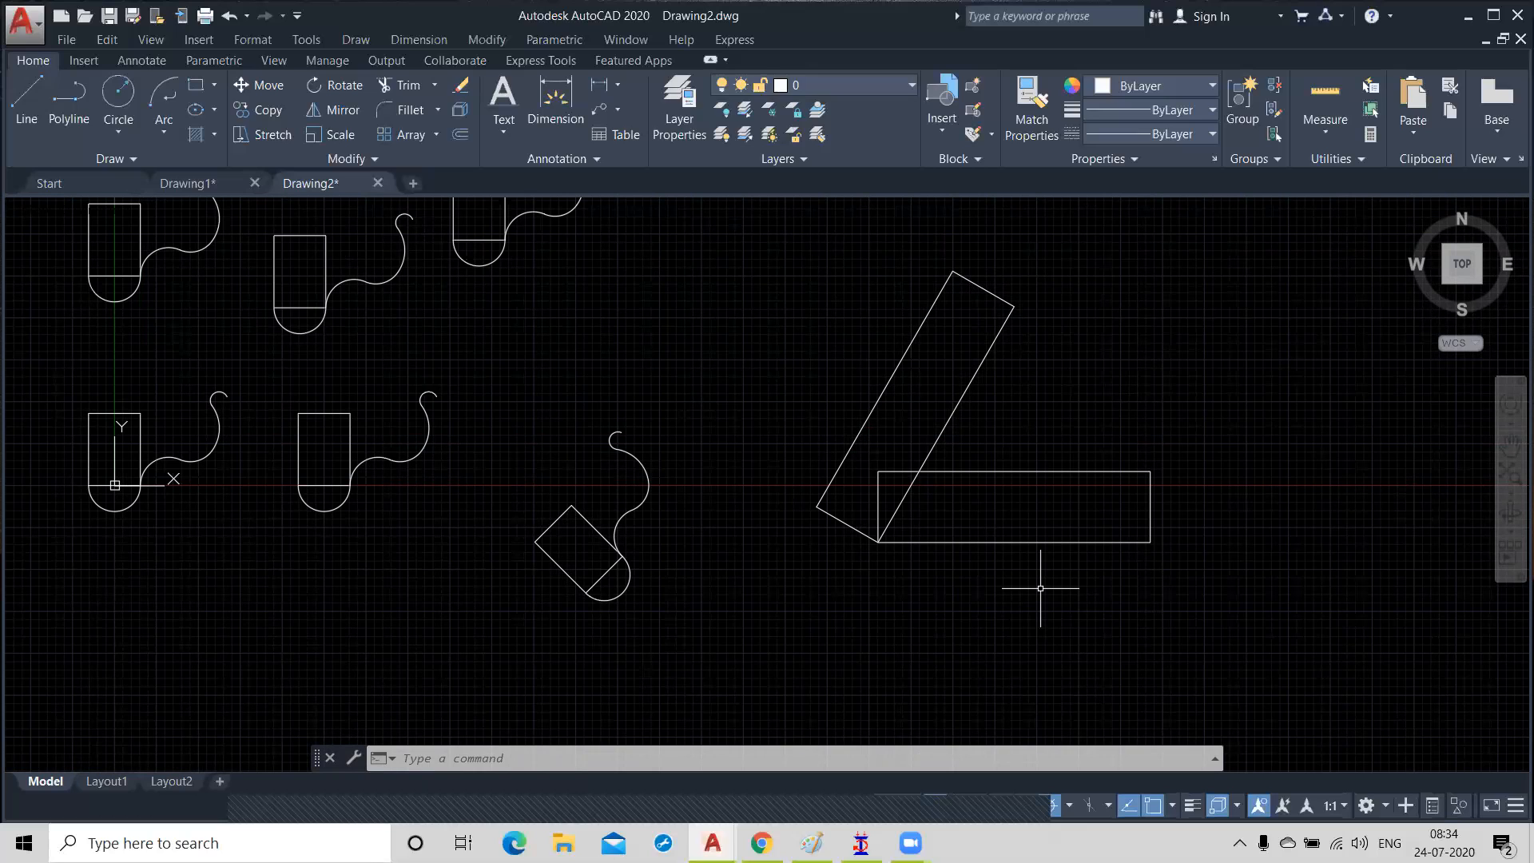
scroll(719, 442, down, 2)
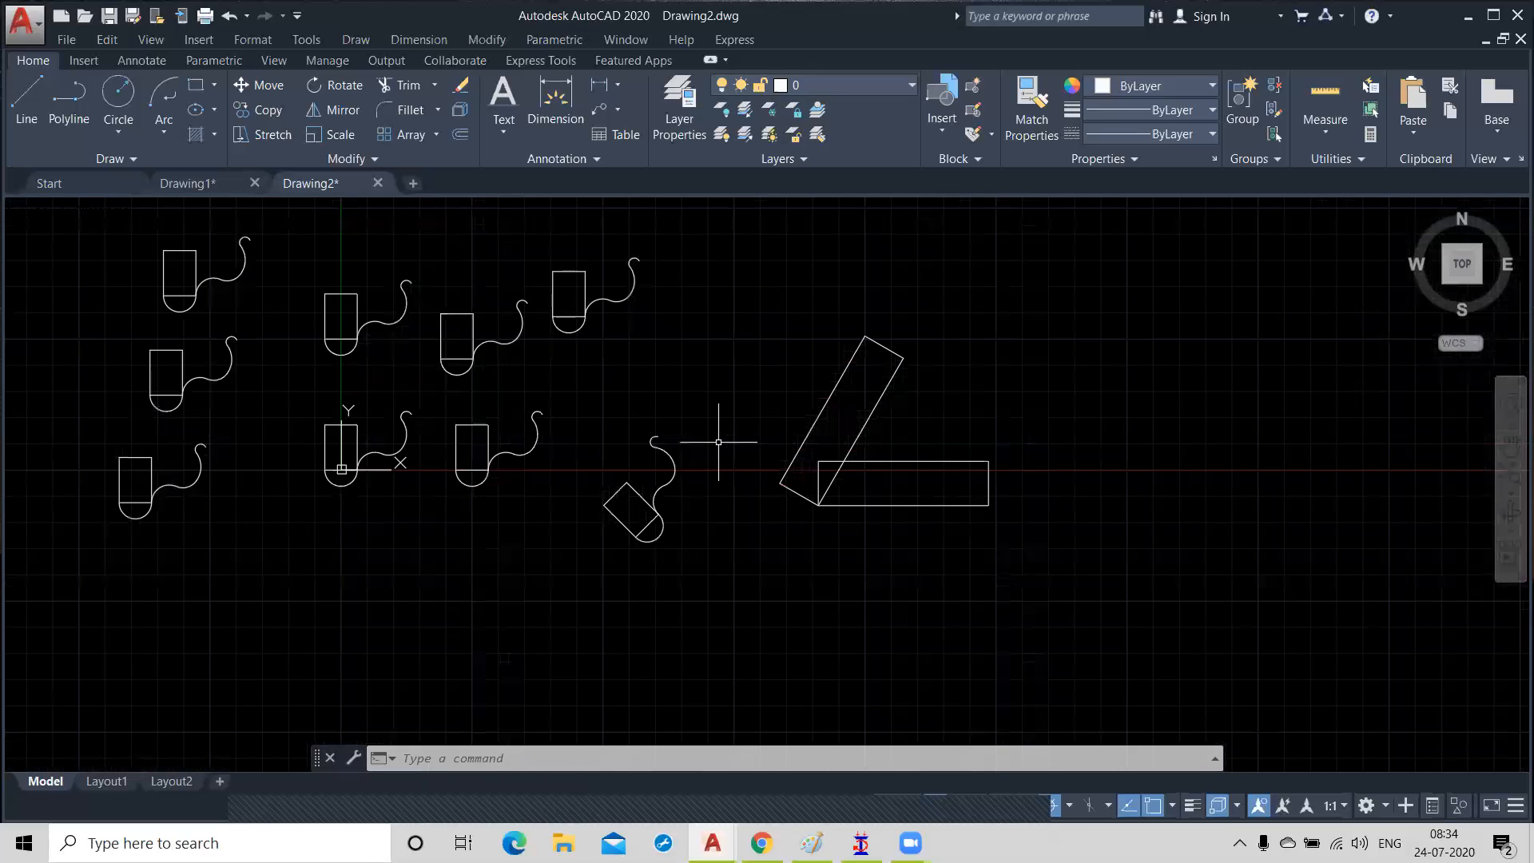
middle_drag(981, 576, 780, 607)
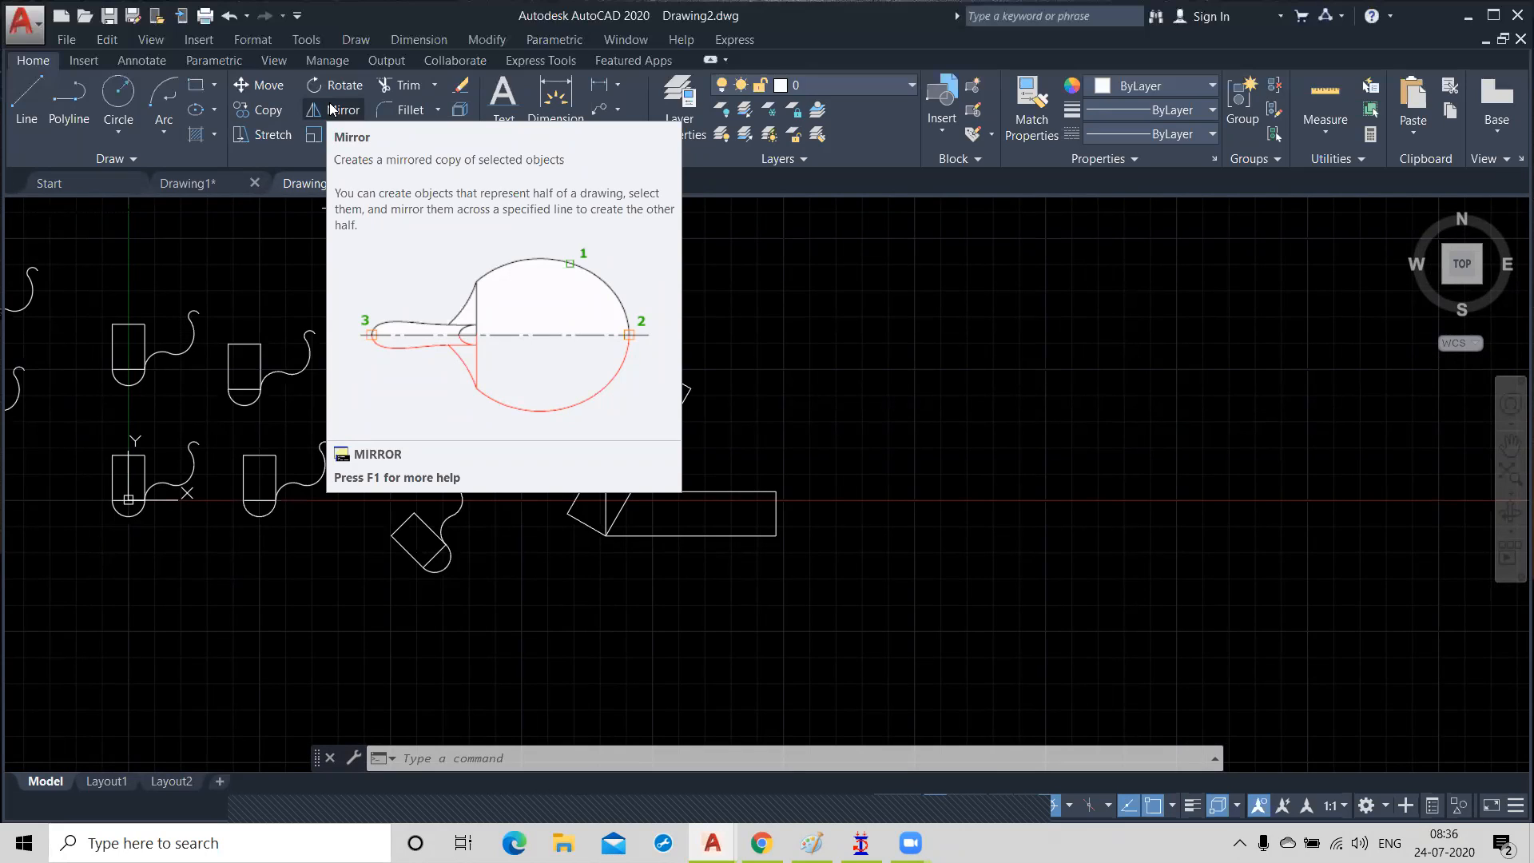
key(Escape)
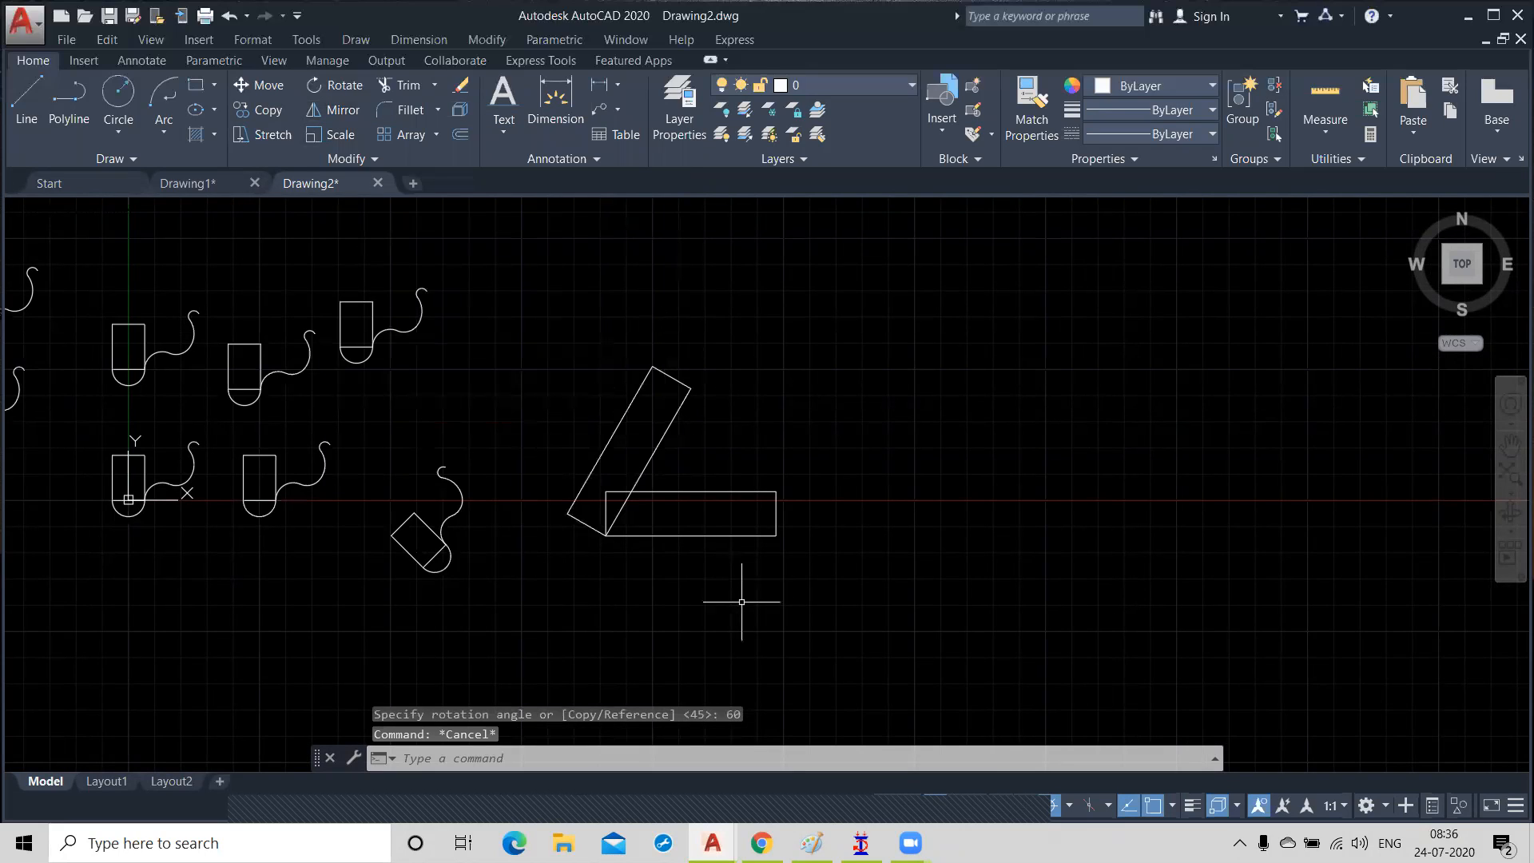
click(740, 492)
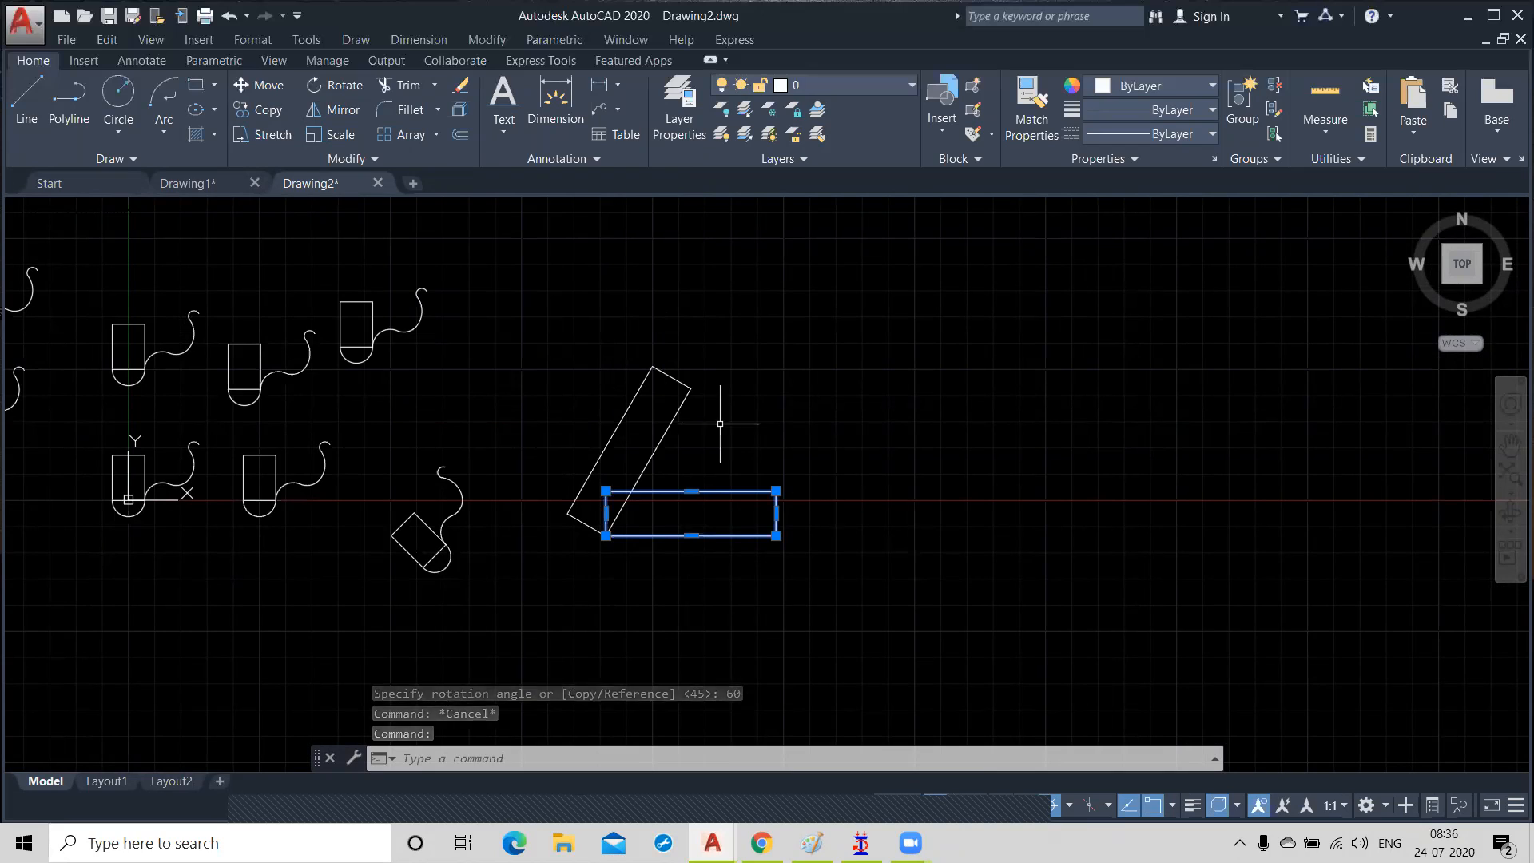
click(335, 113)
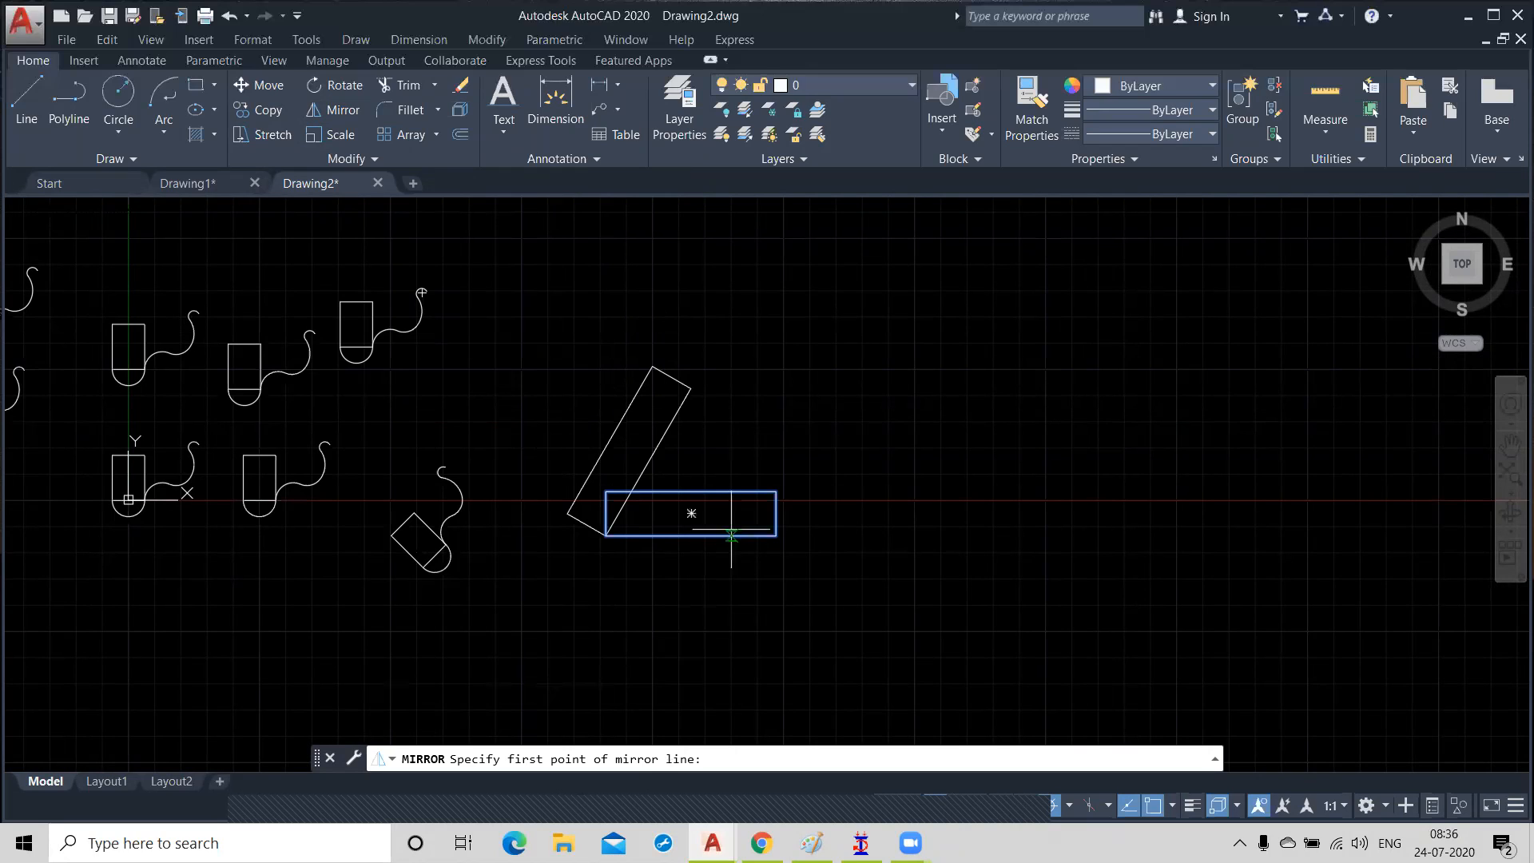
click(775, 496)
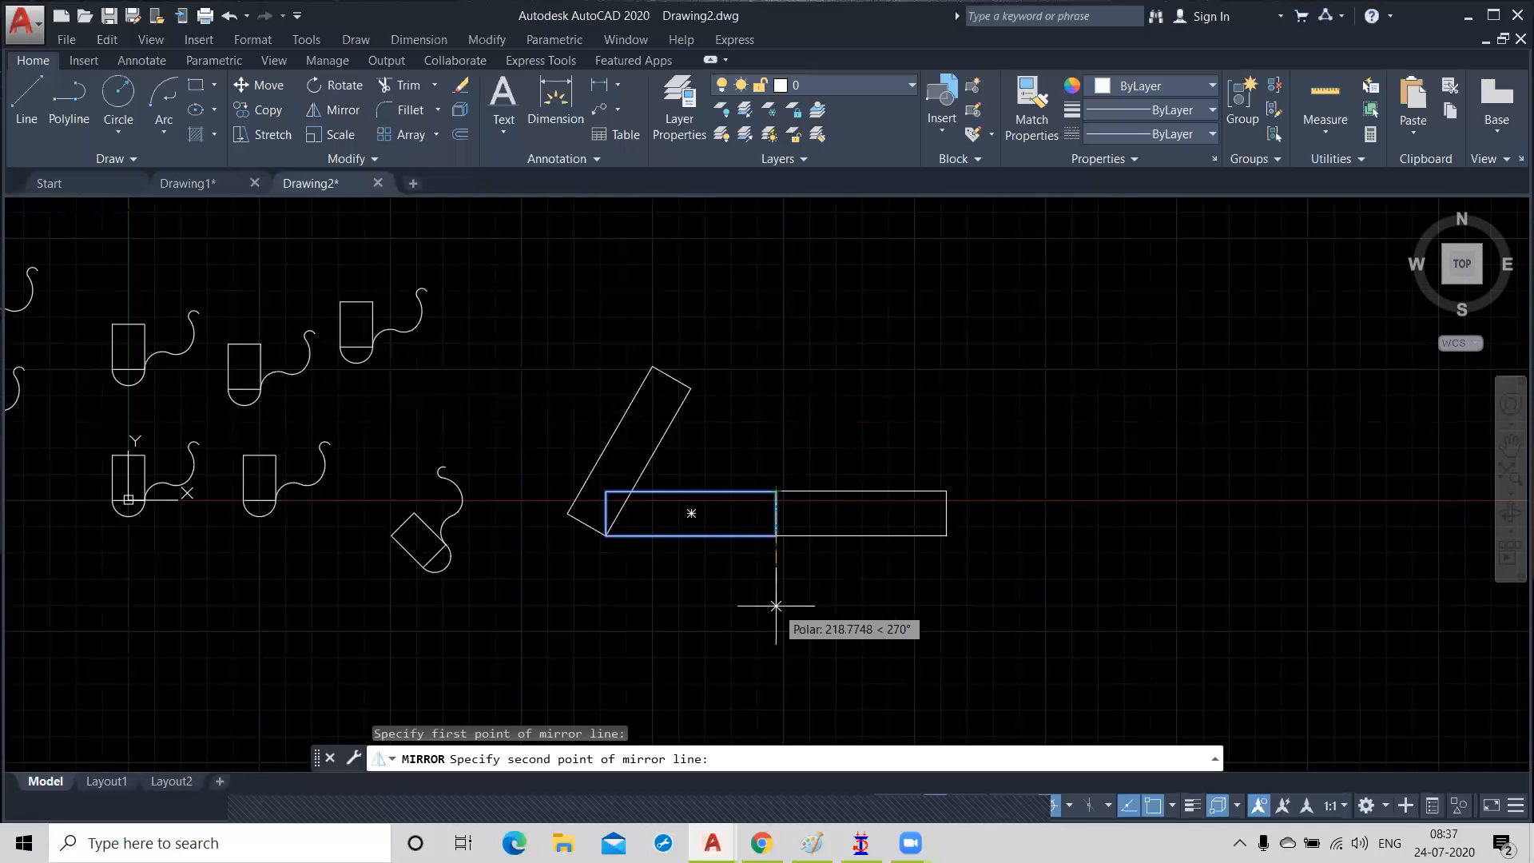
click(776, 536)
key(Return)
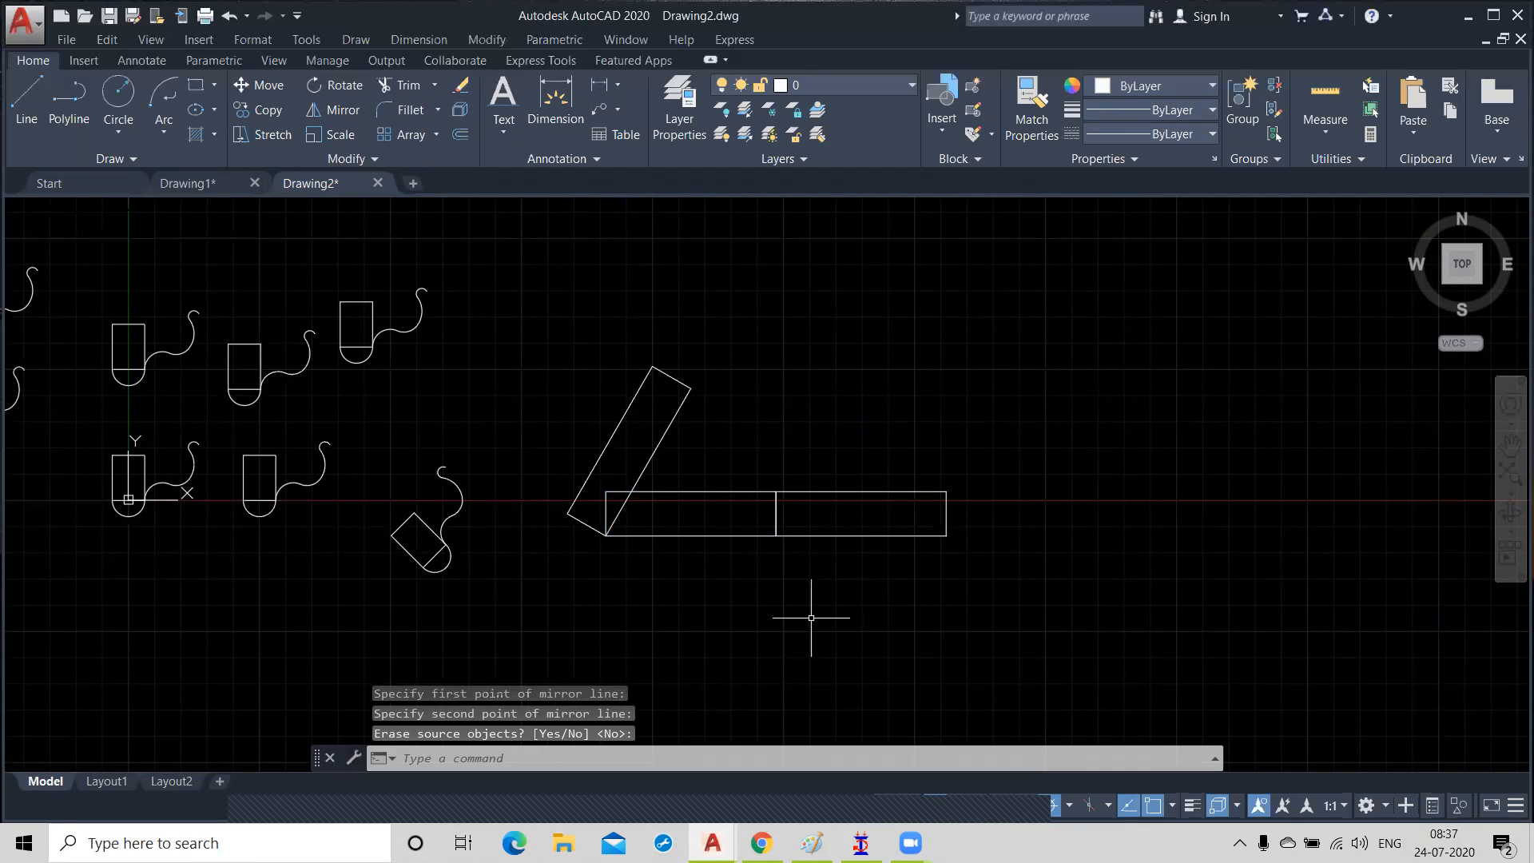
Step: Draw the left half of an I-section freehand with seven connected horizontal and vertical lines, right of the rectangles, leaving its right side open
scroll(809, 615, down, 2)
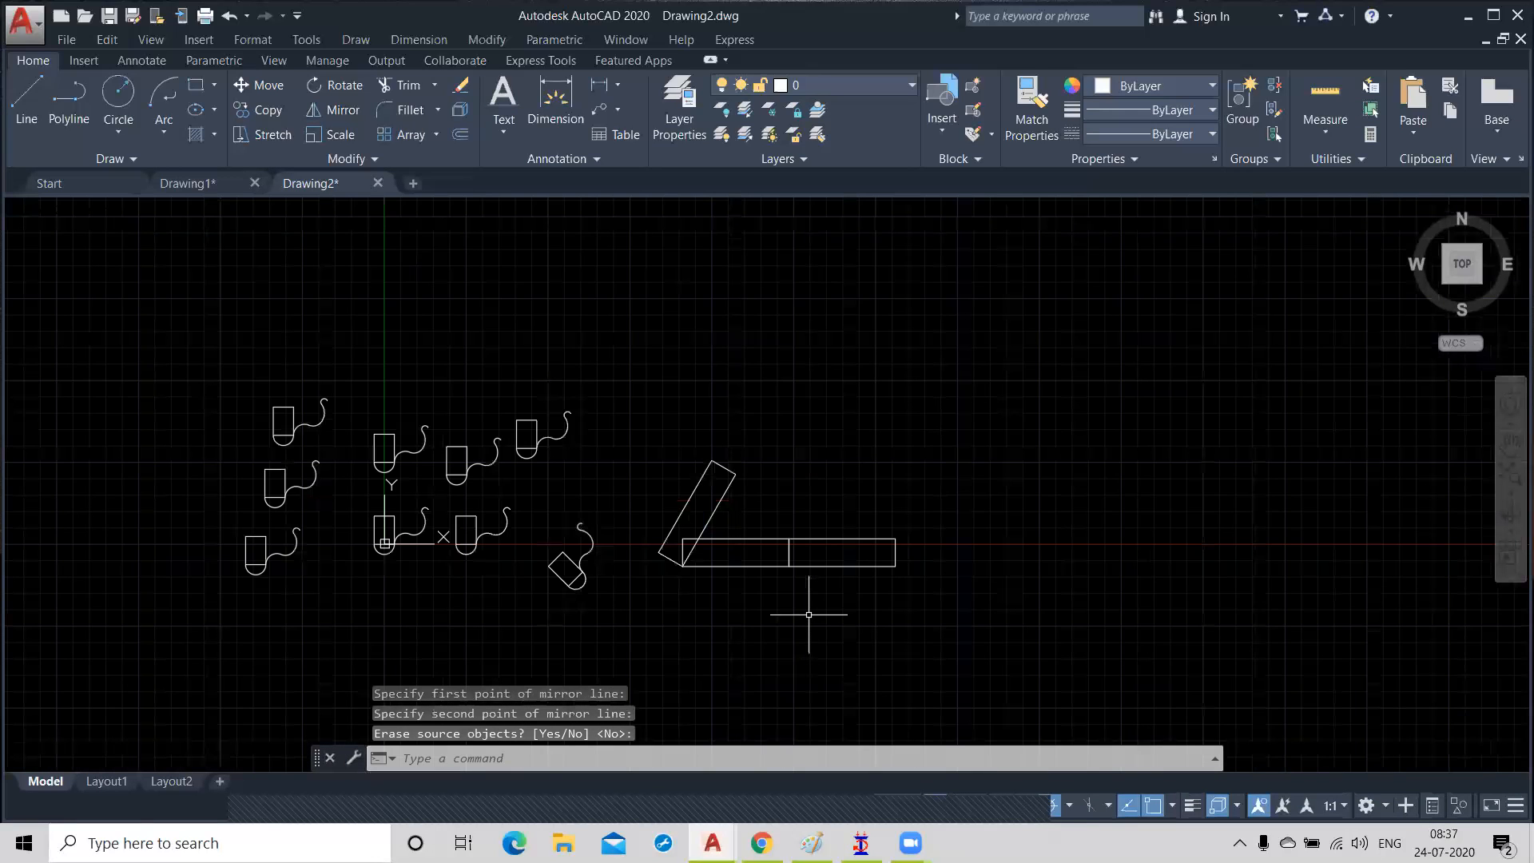
middle_drag(809, 616, 564, 613)
click(16, 102)
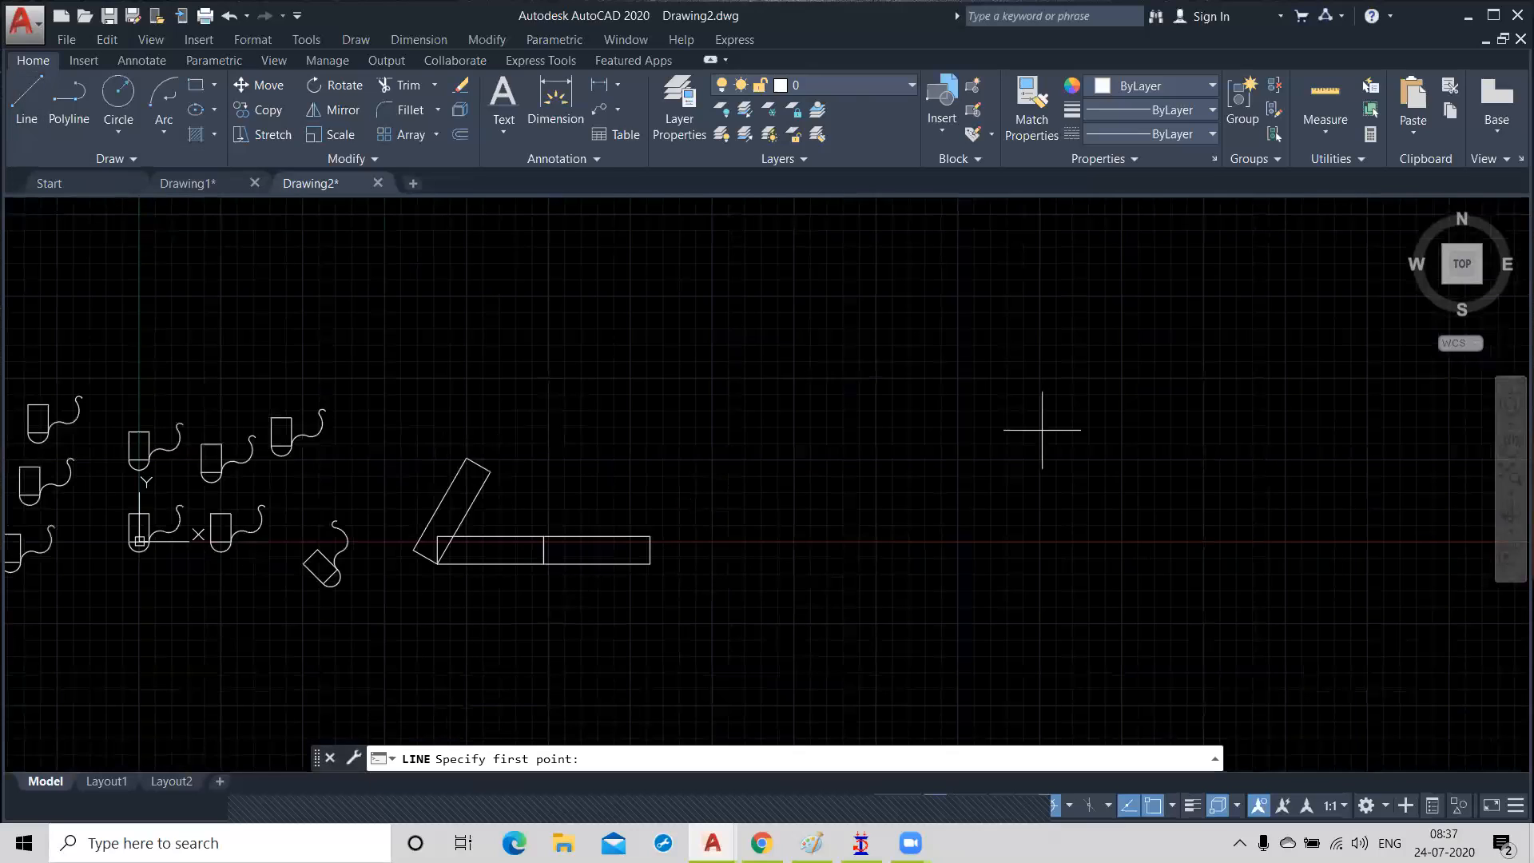
click(970, 342)
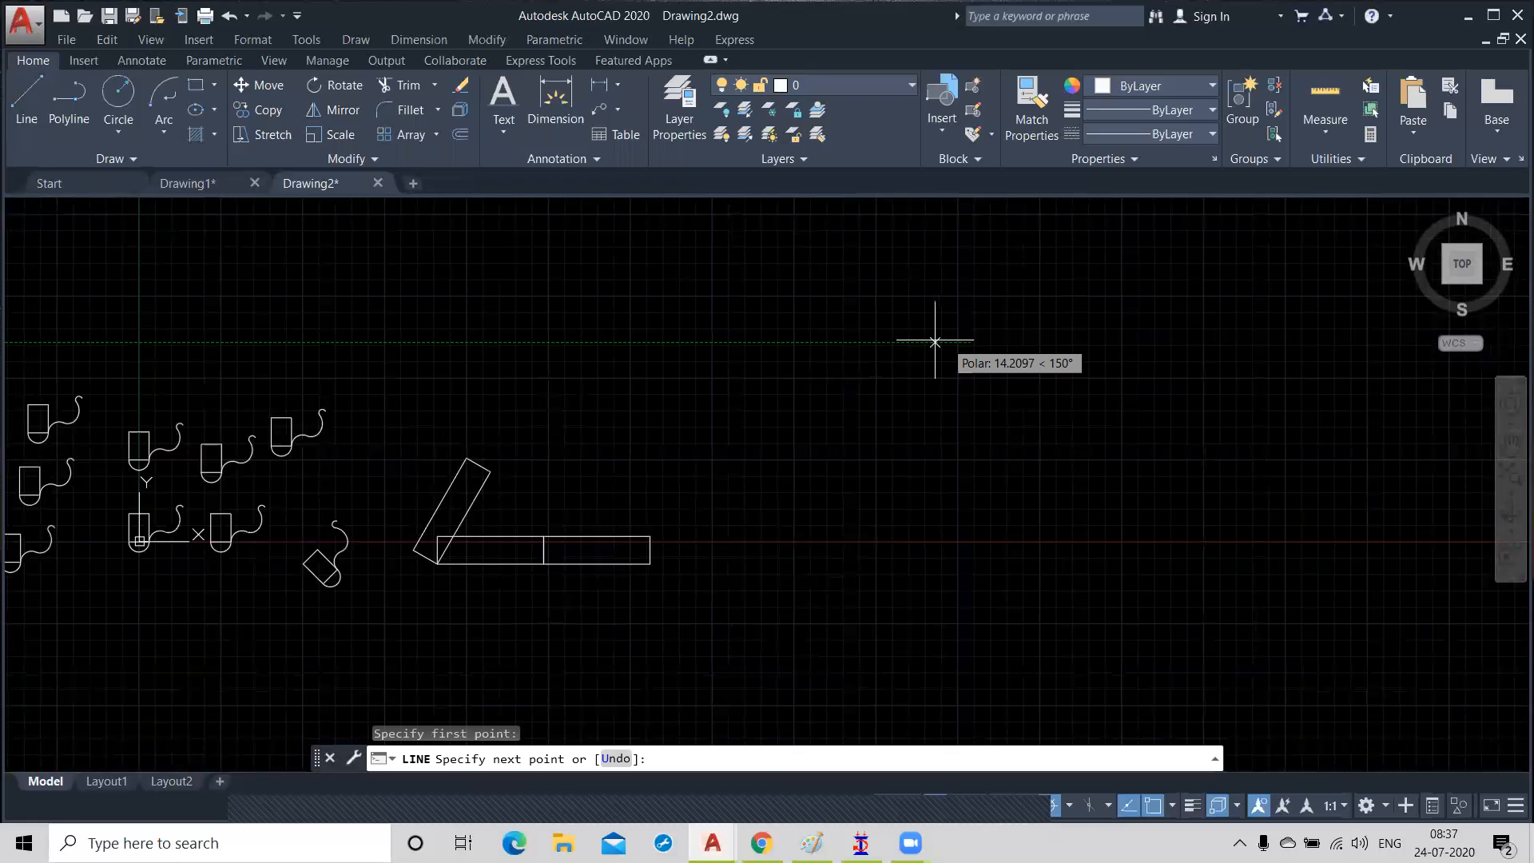
click(893, 342)
click(894, 385)
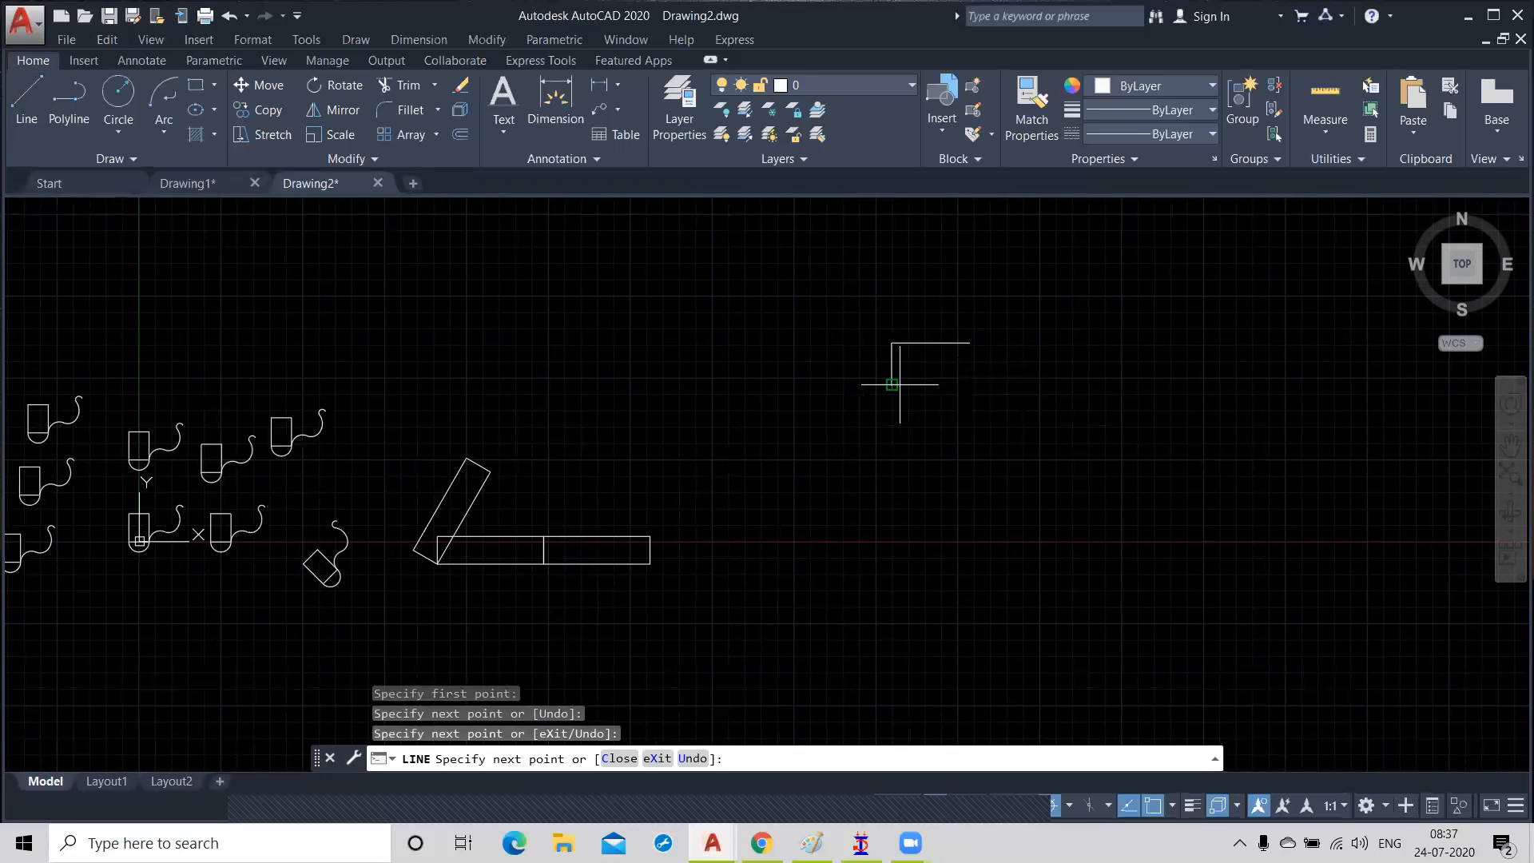
click(939, 384)
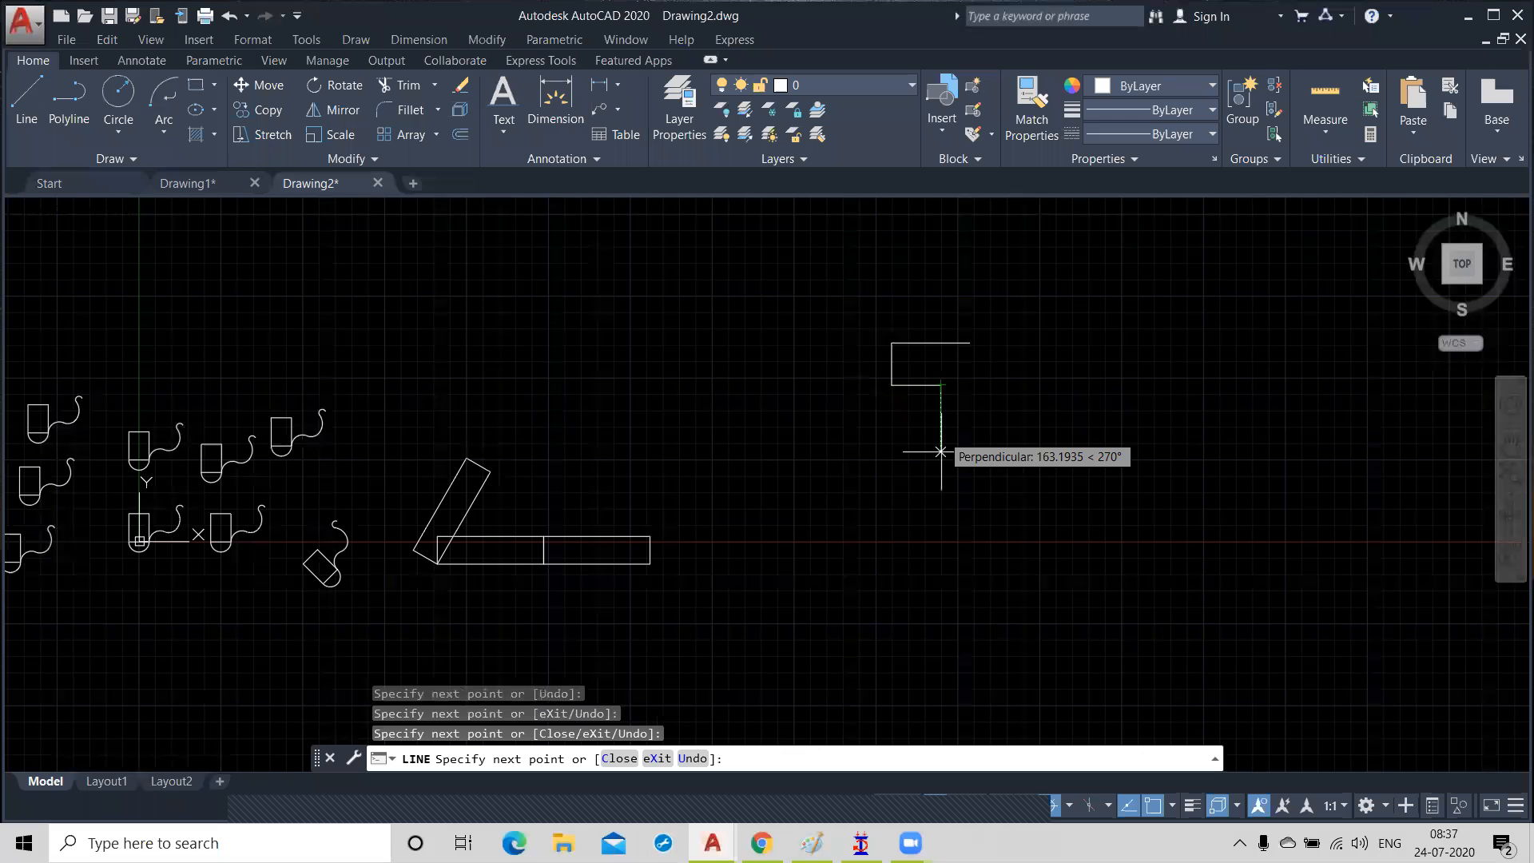
click(939, 549)
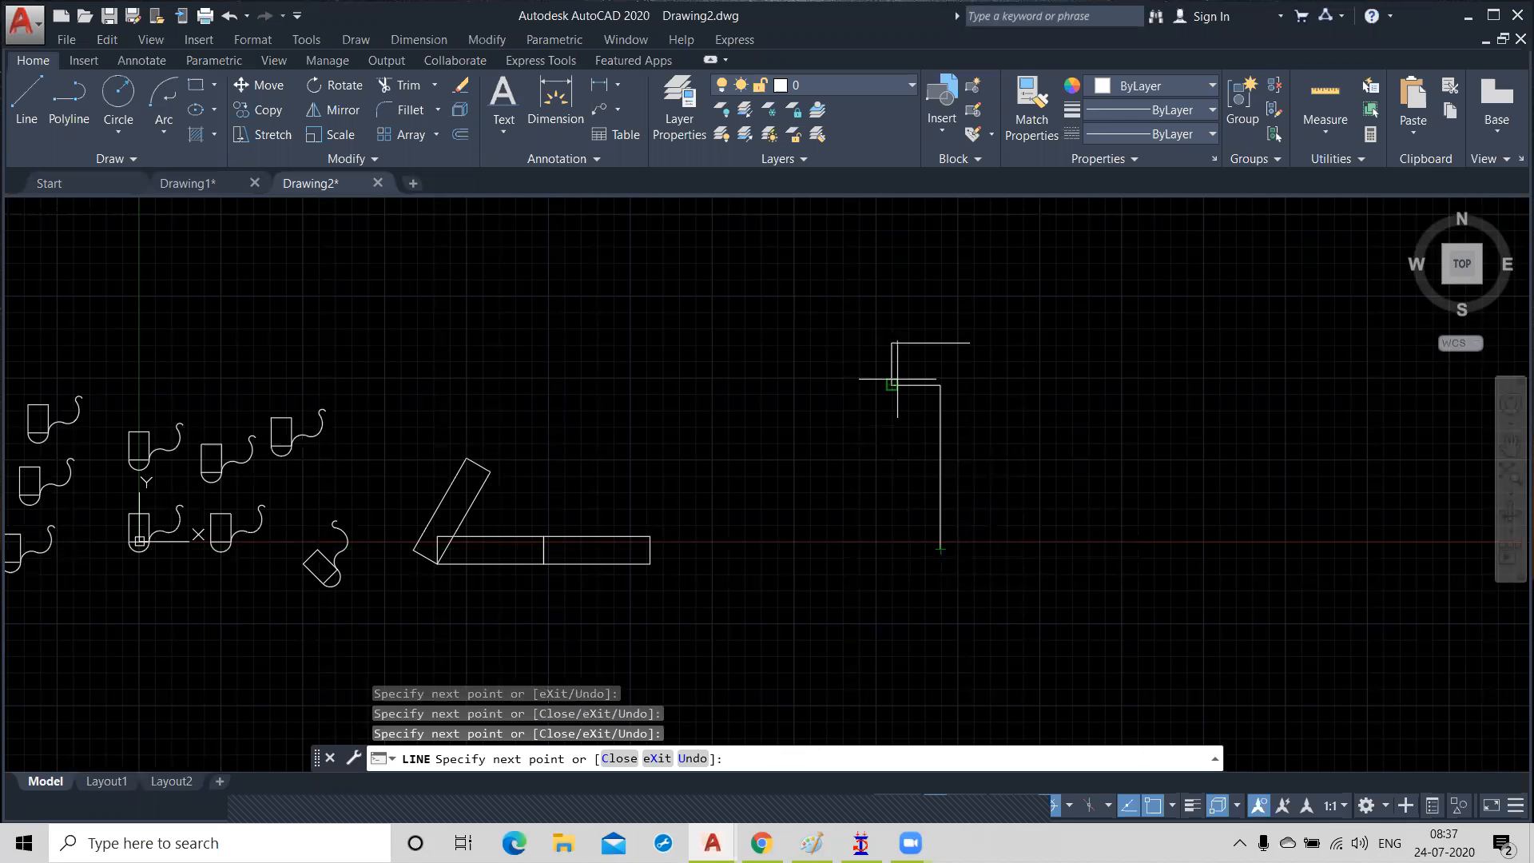
click(891, 548)
click(892, 599)
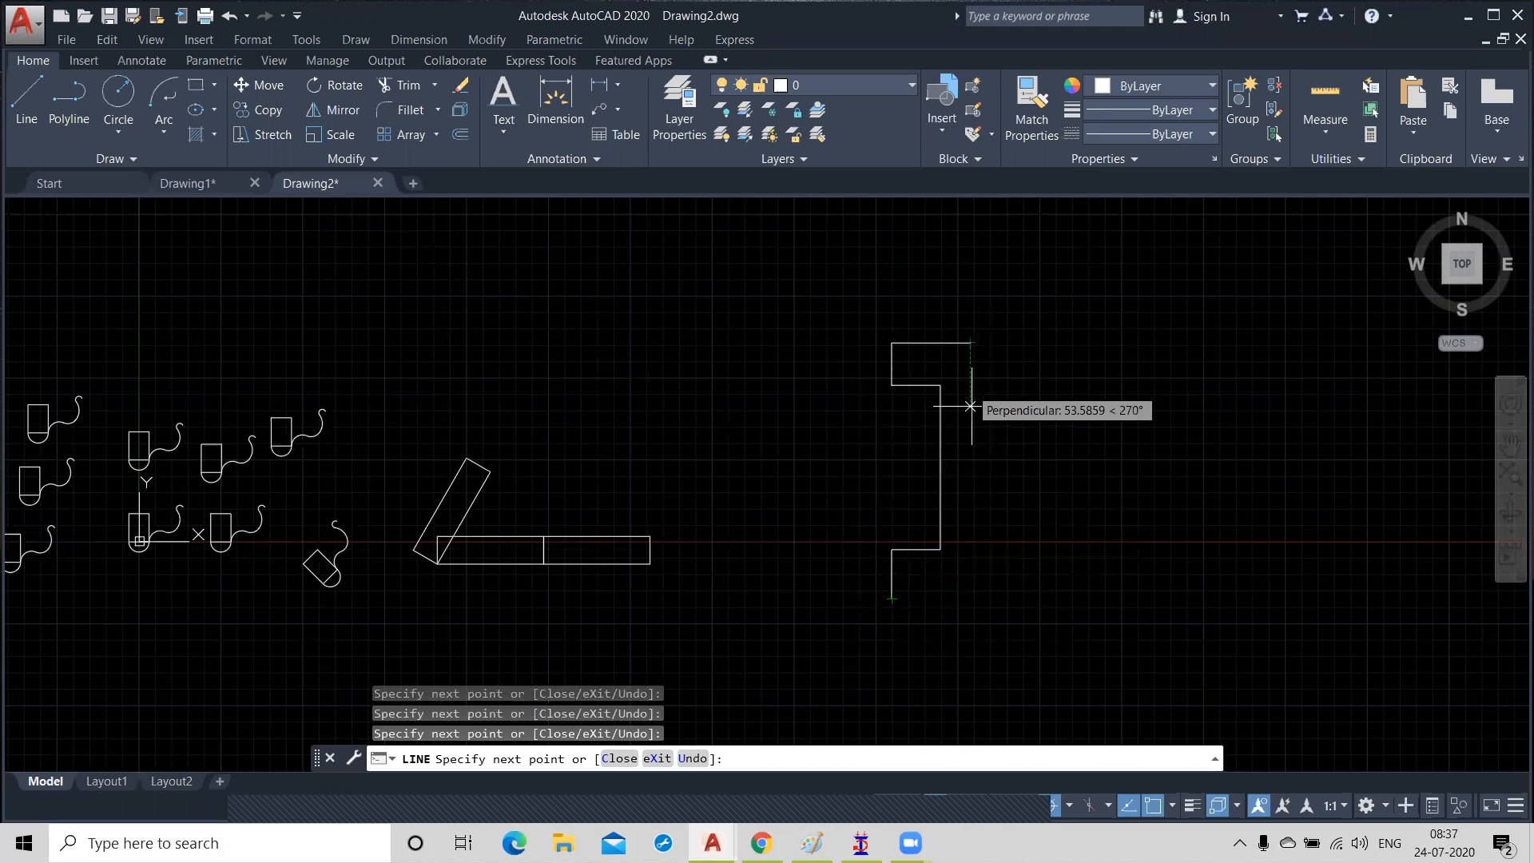
click(971, 599)
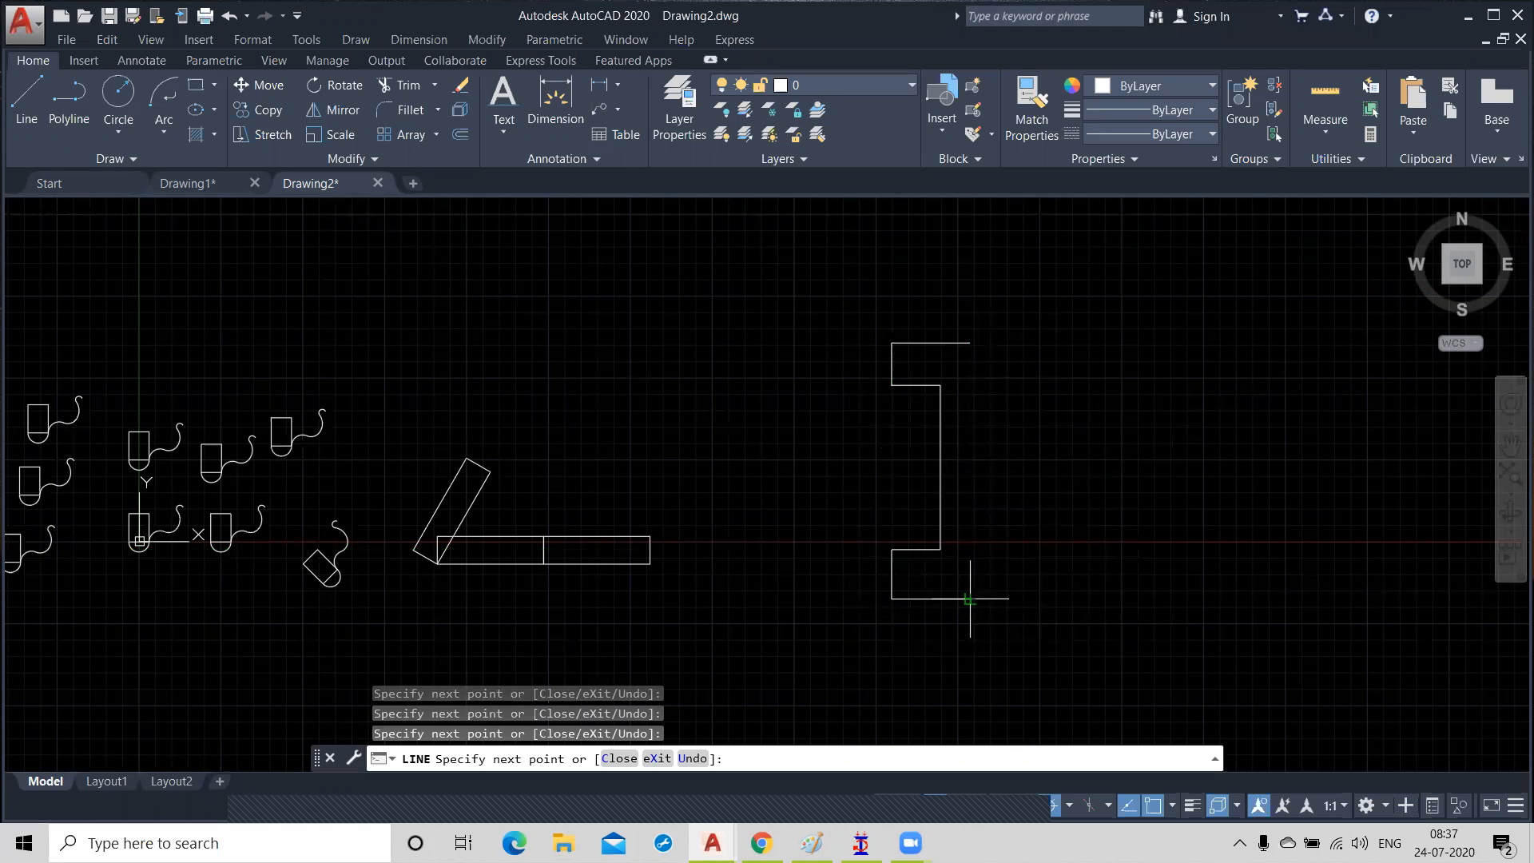
key(Return)
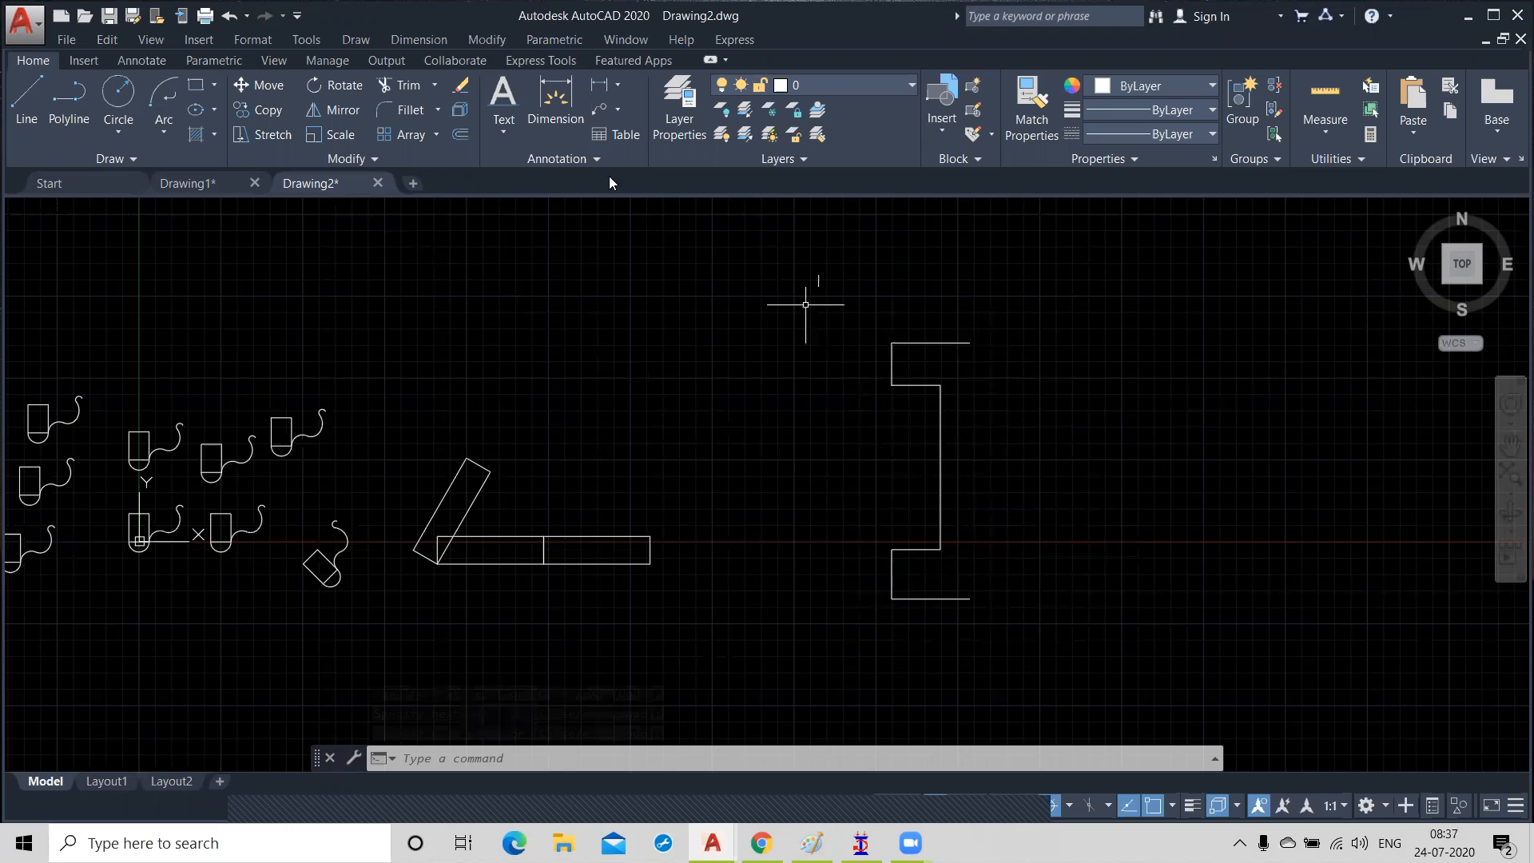
Step: Mirror the half I-section outline across the vertical line through its two open ends, keeping the source objects
click(346, 112)
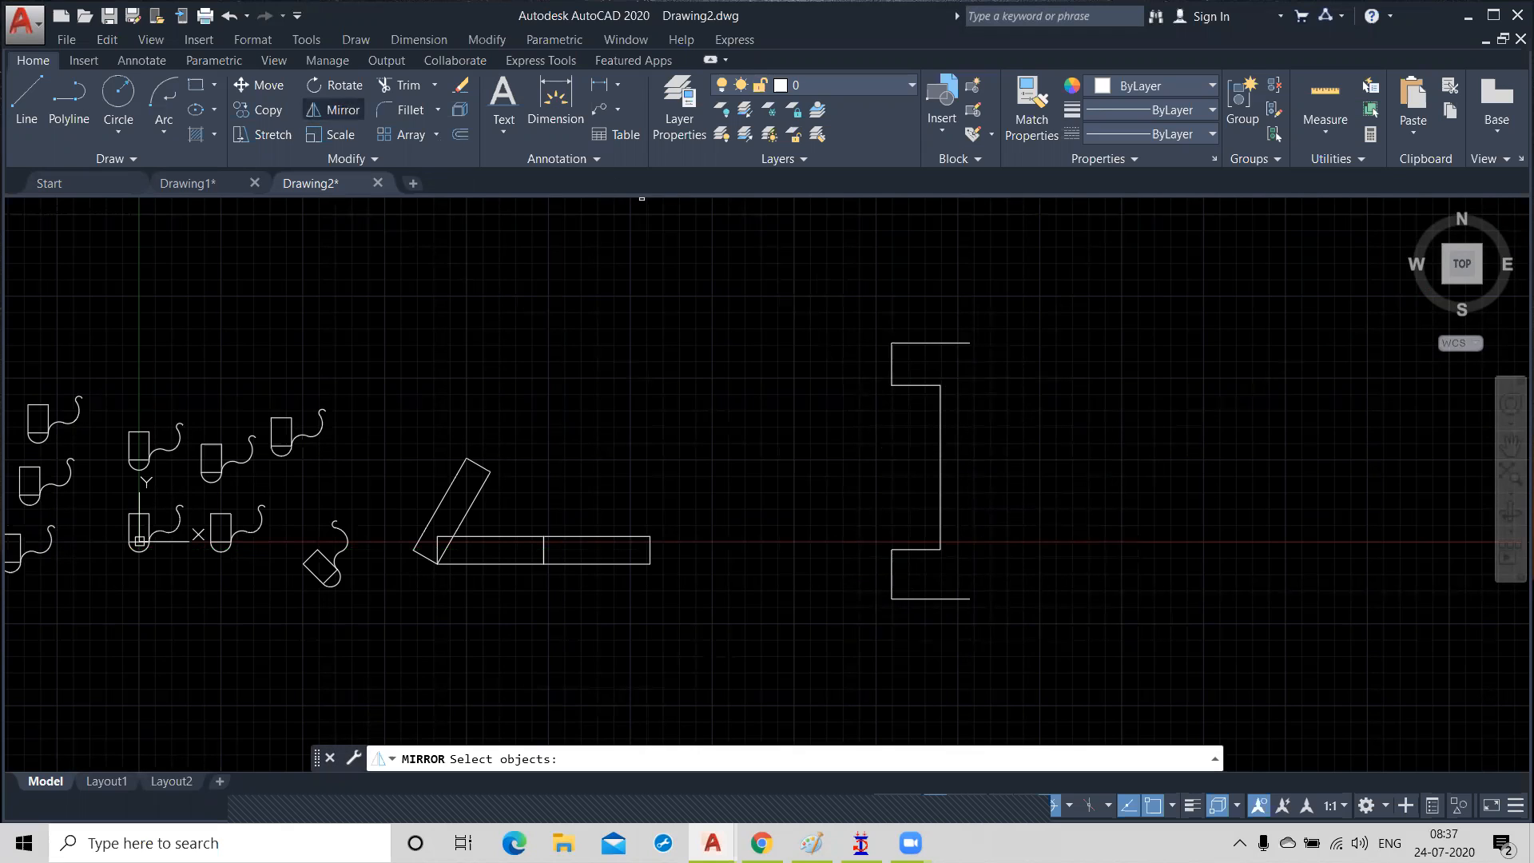
click(822, 287)
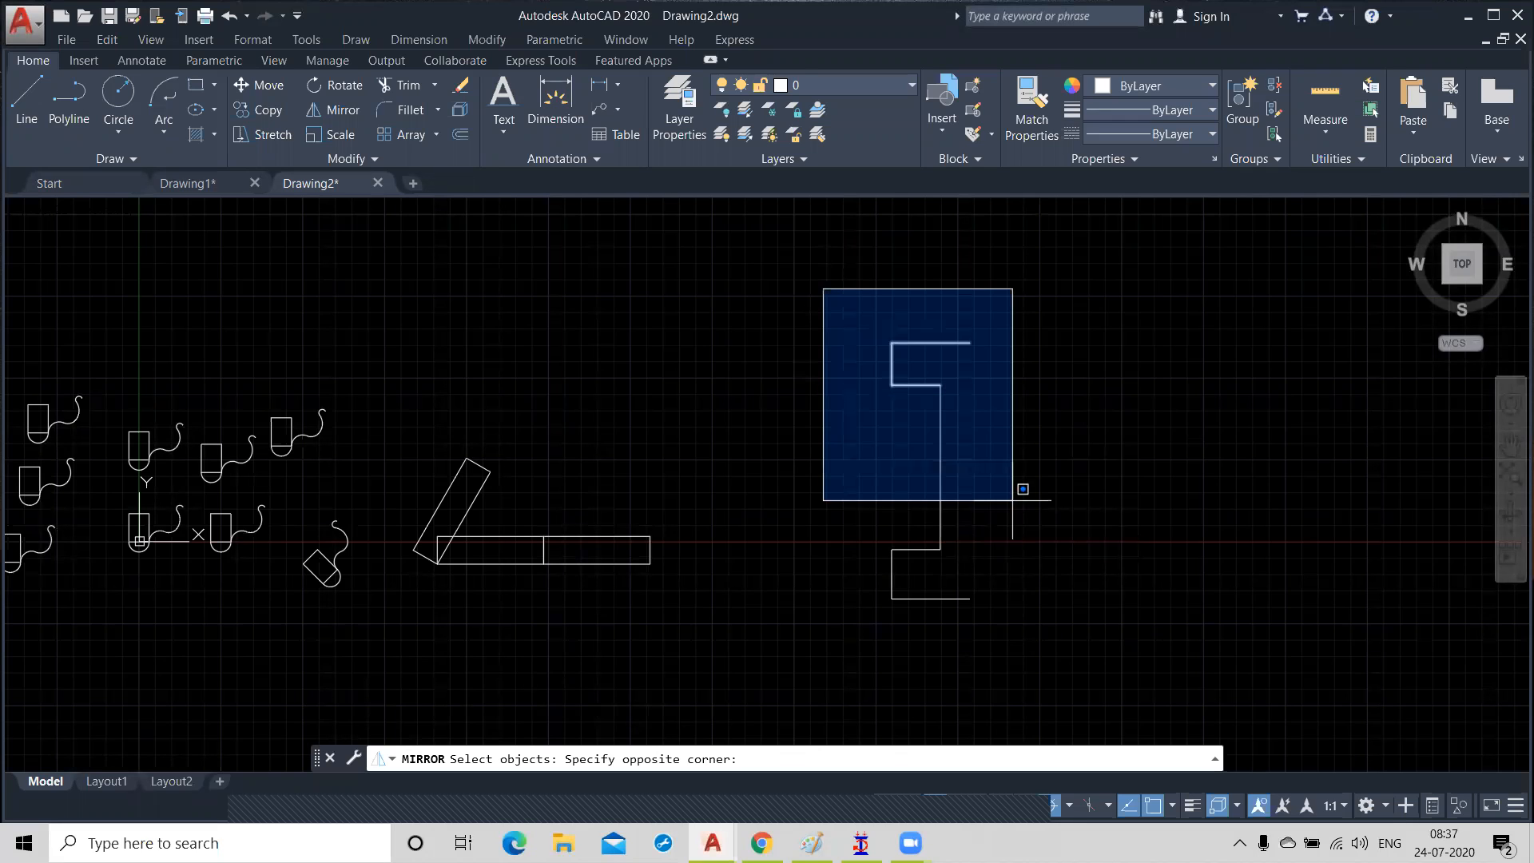
click(1045, 650)
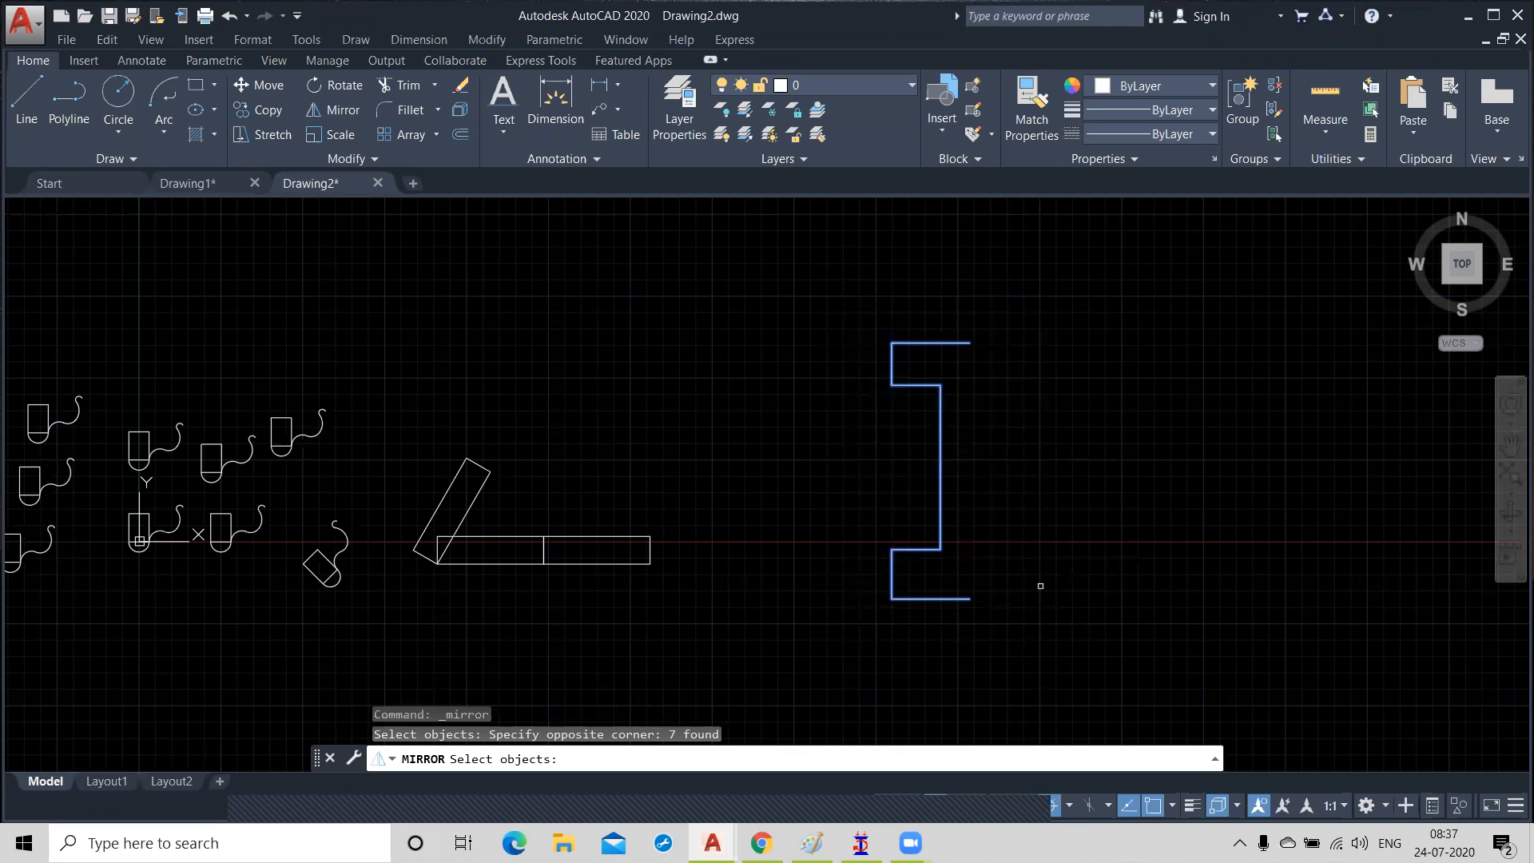
key(Return)
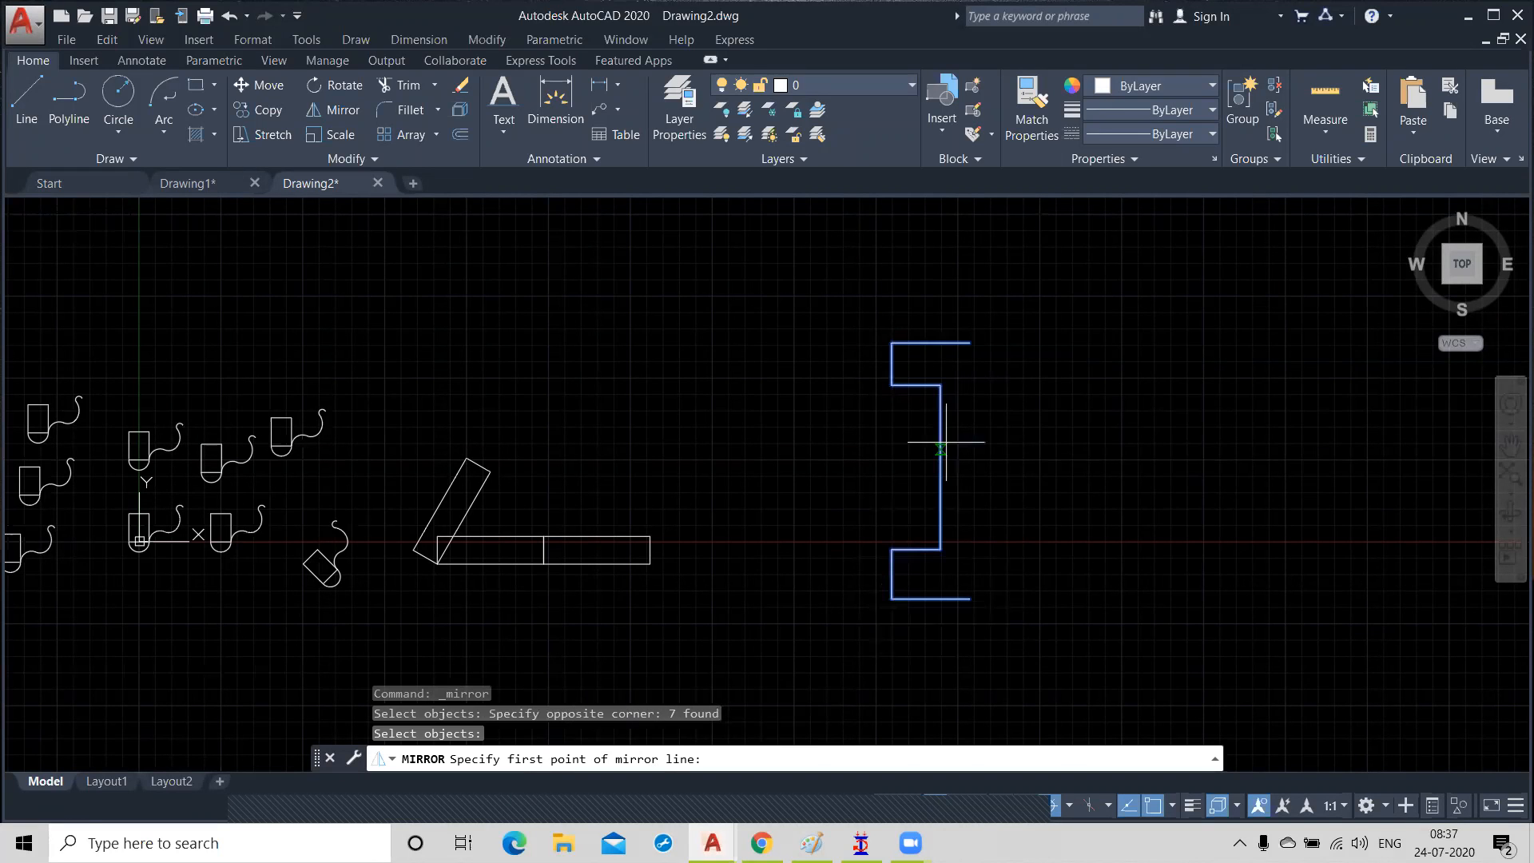
click(970, 342)
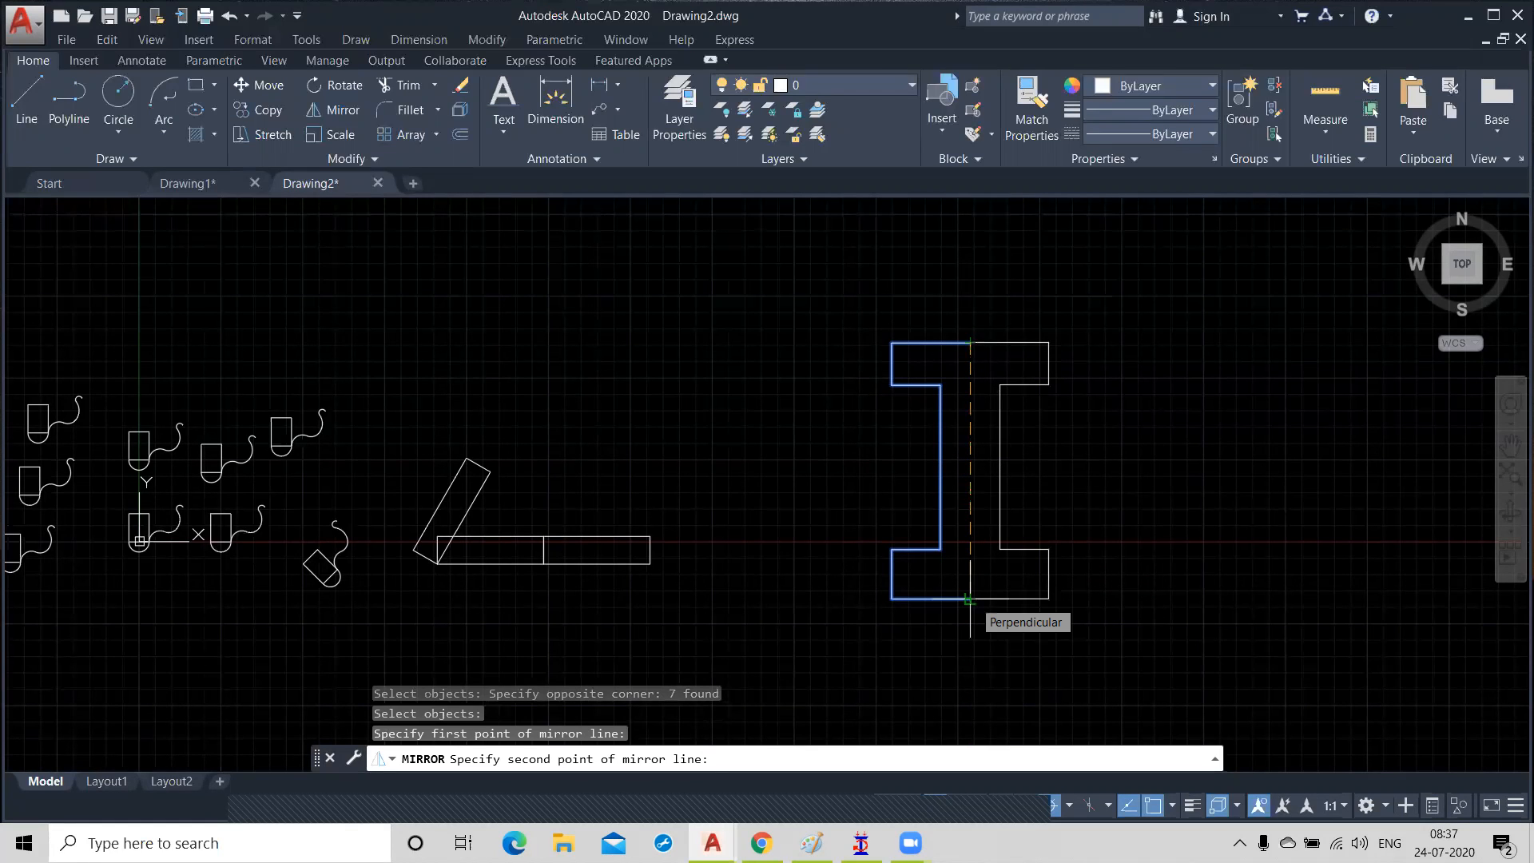
click(970, 599)
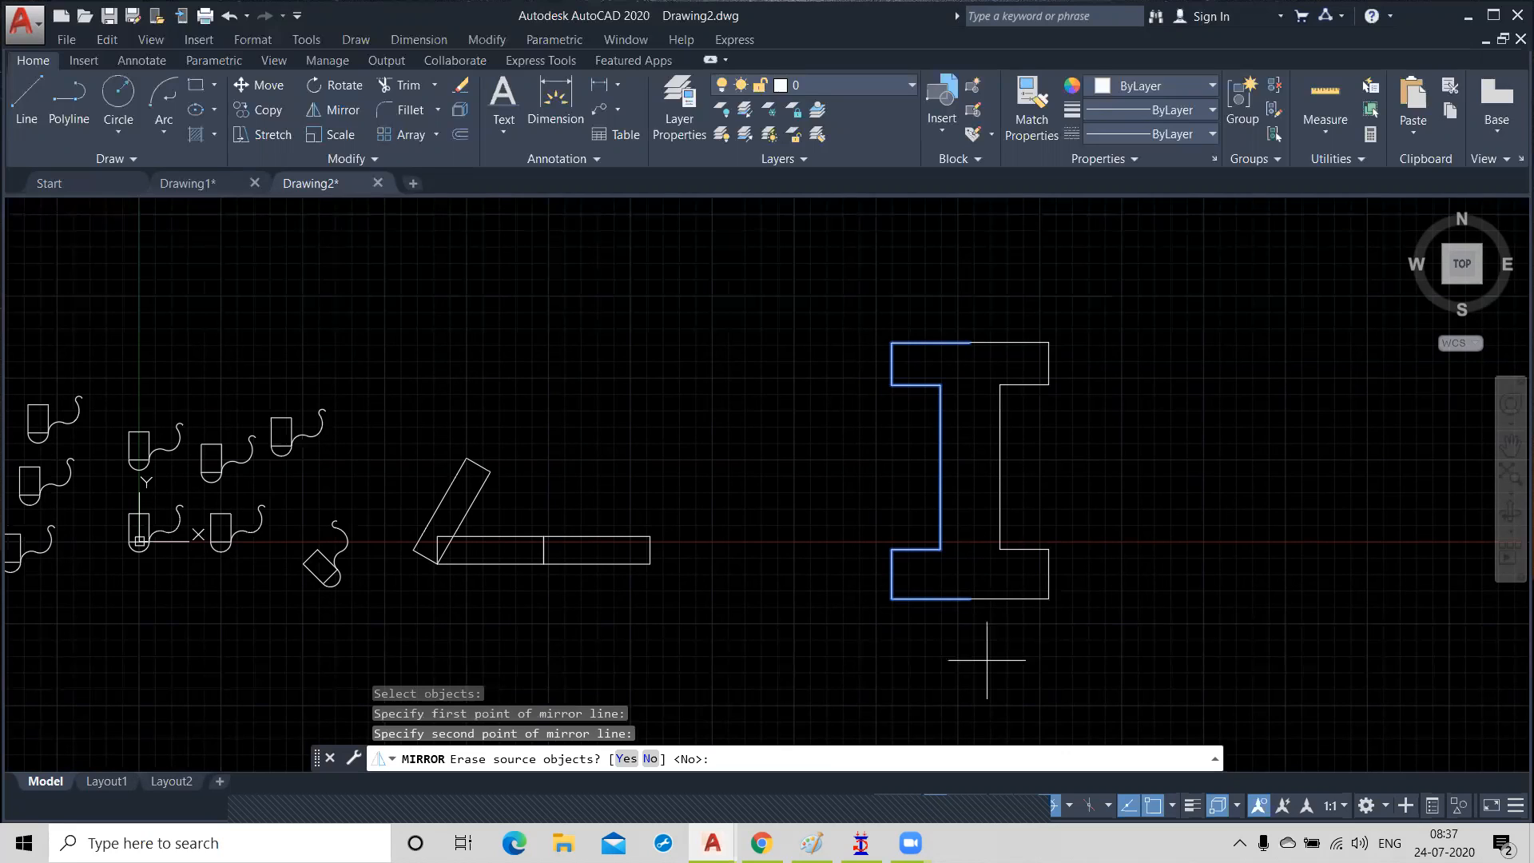
key(Return)
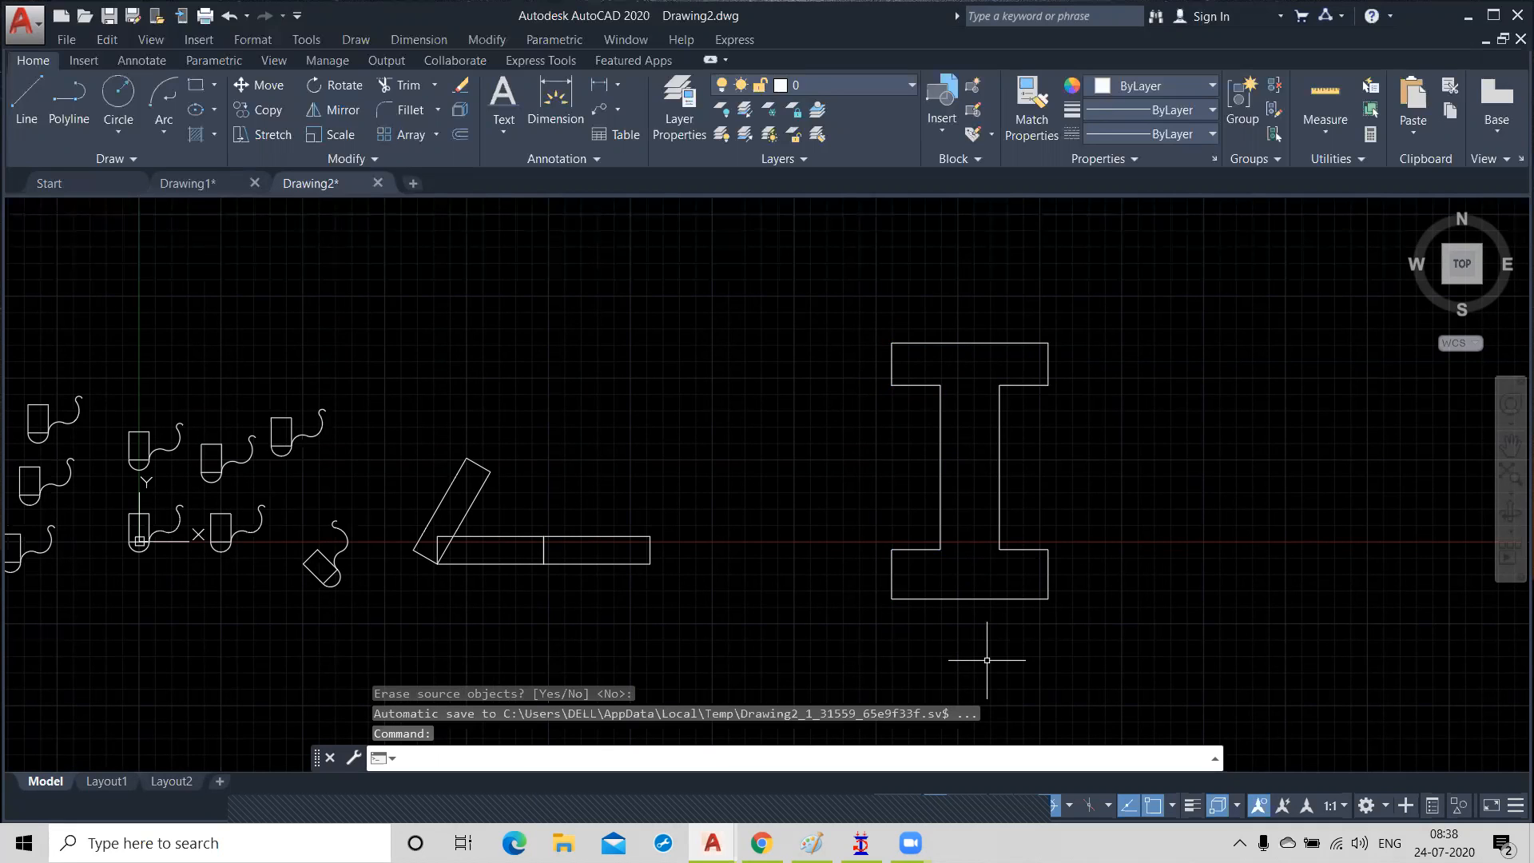
Step: Mirror the complete I-section across a vertical line a short distance to its right, keeping the source objects
middle_drag(991, 454, 766, 453)
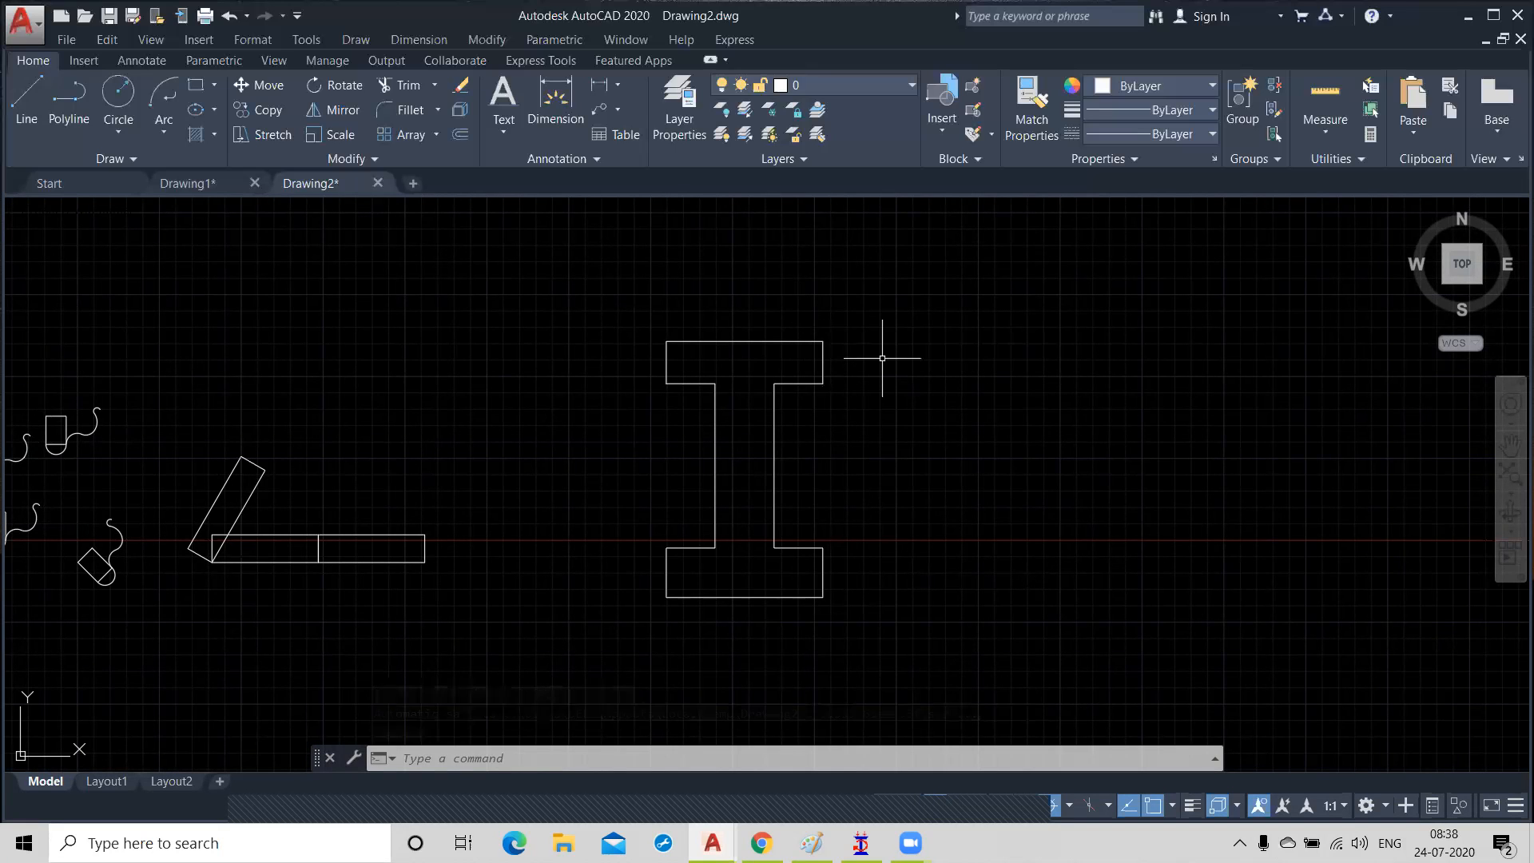
click(331, 112)
click(626, 297)
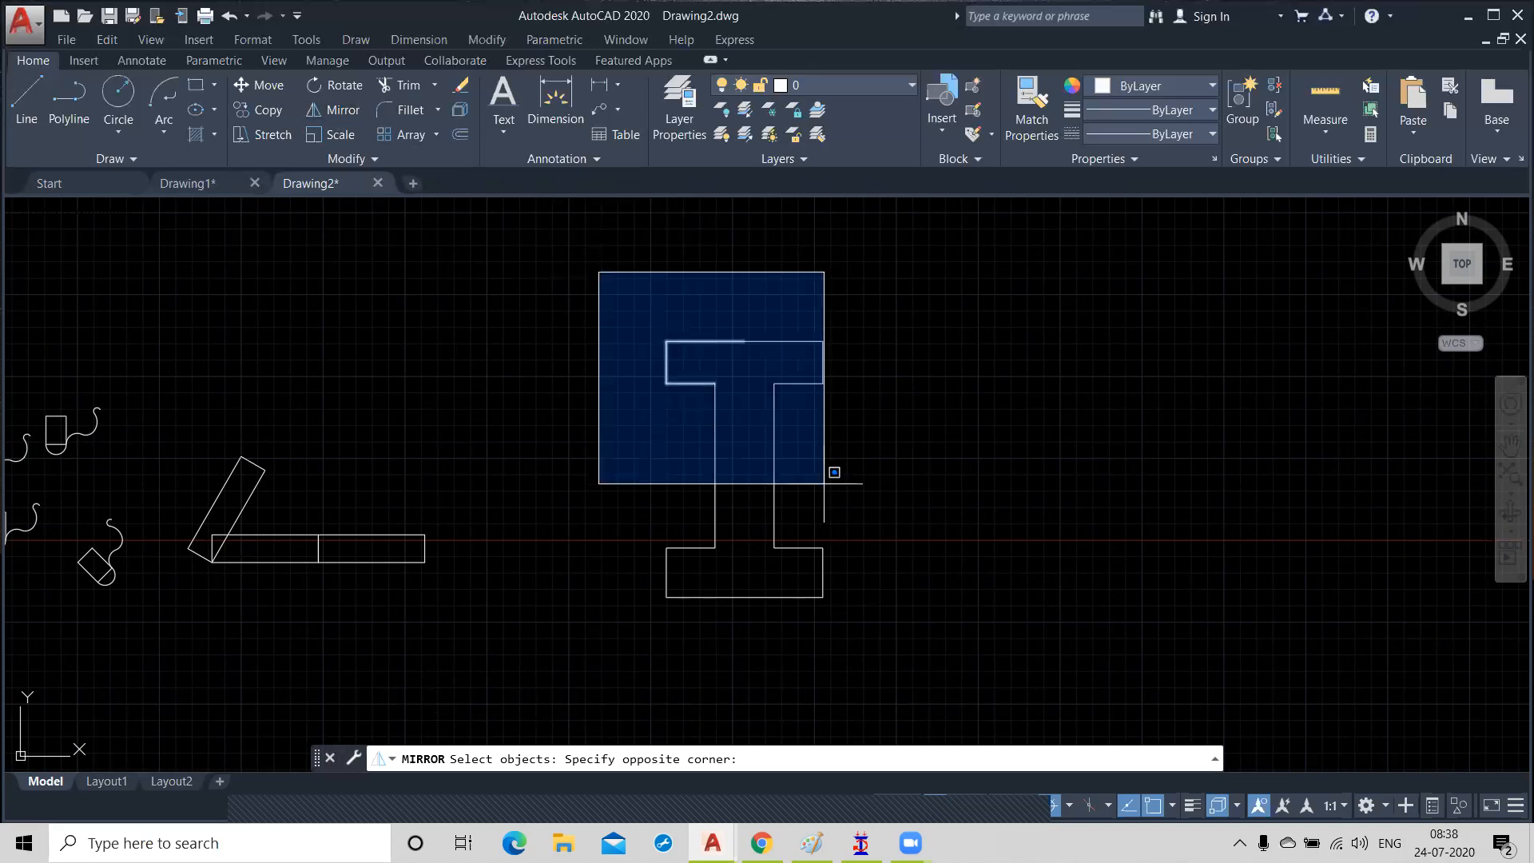
click(887, 664)
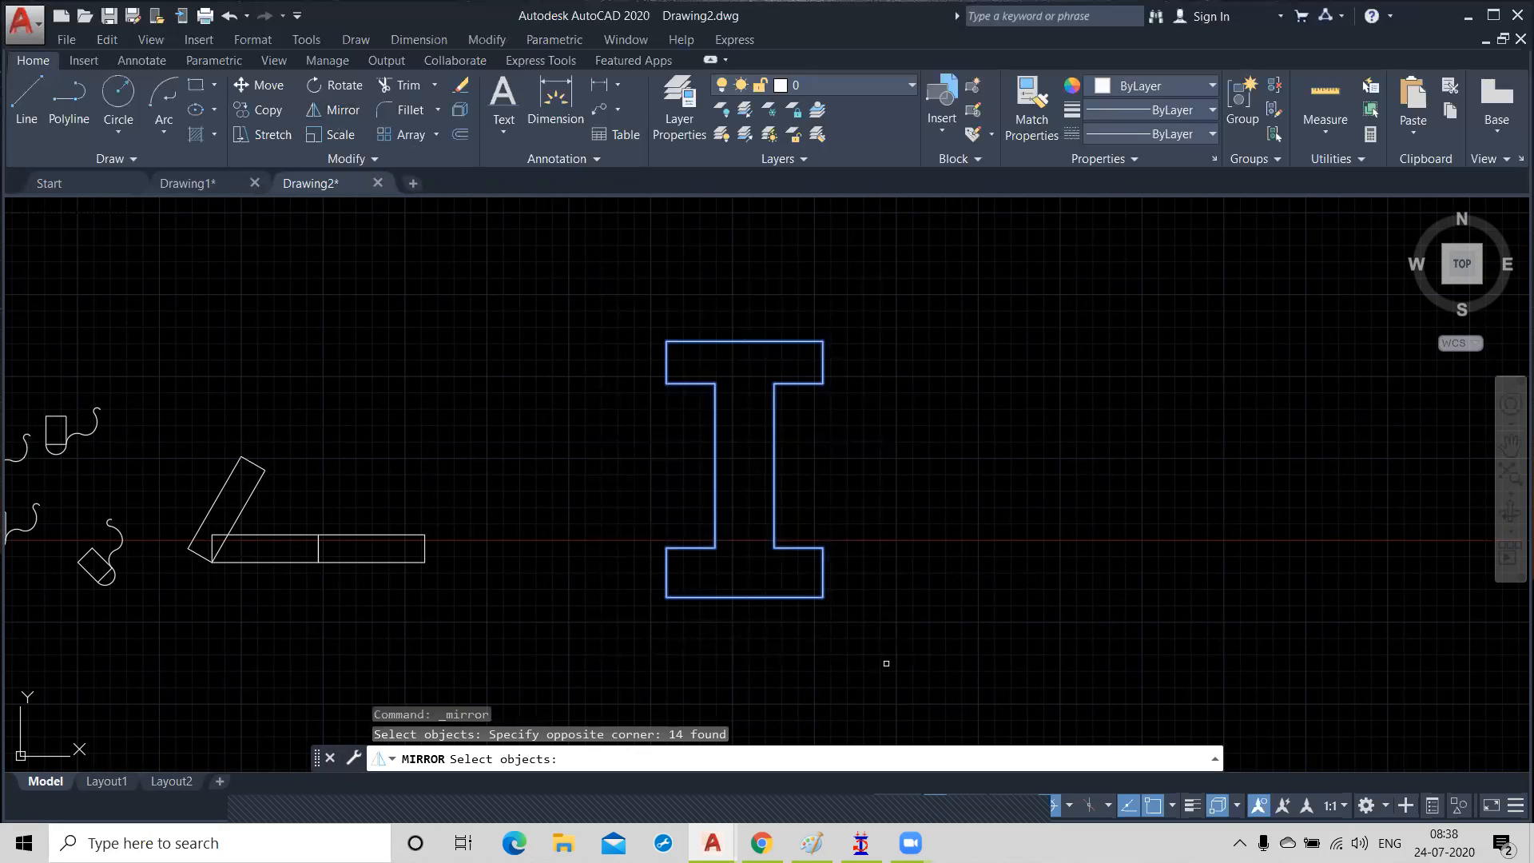
key(Return)
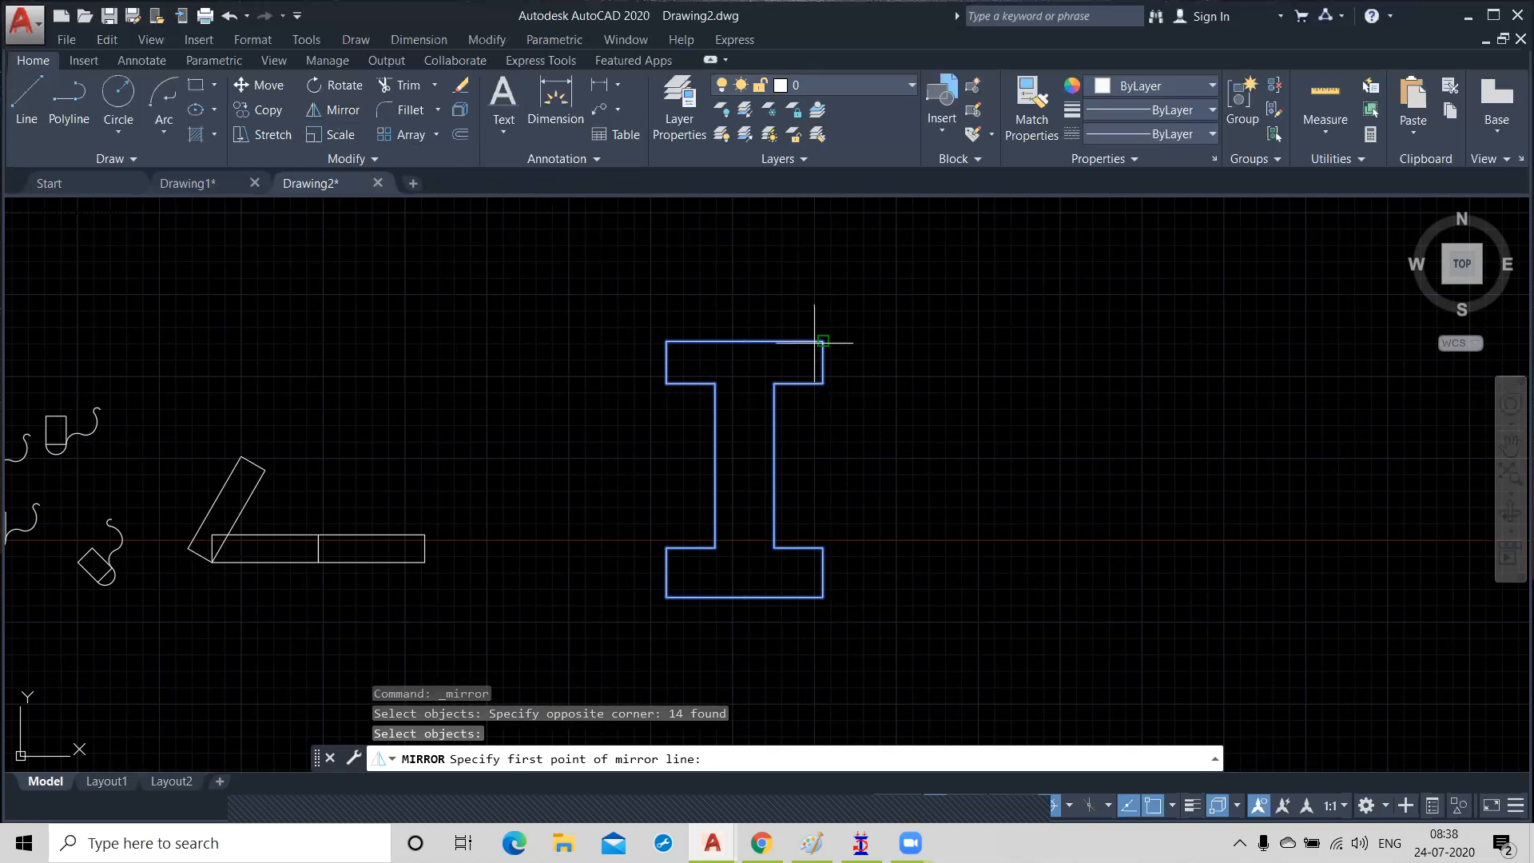
click(853, 341)
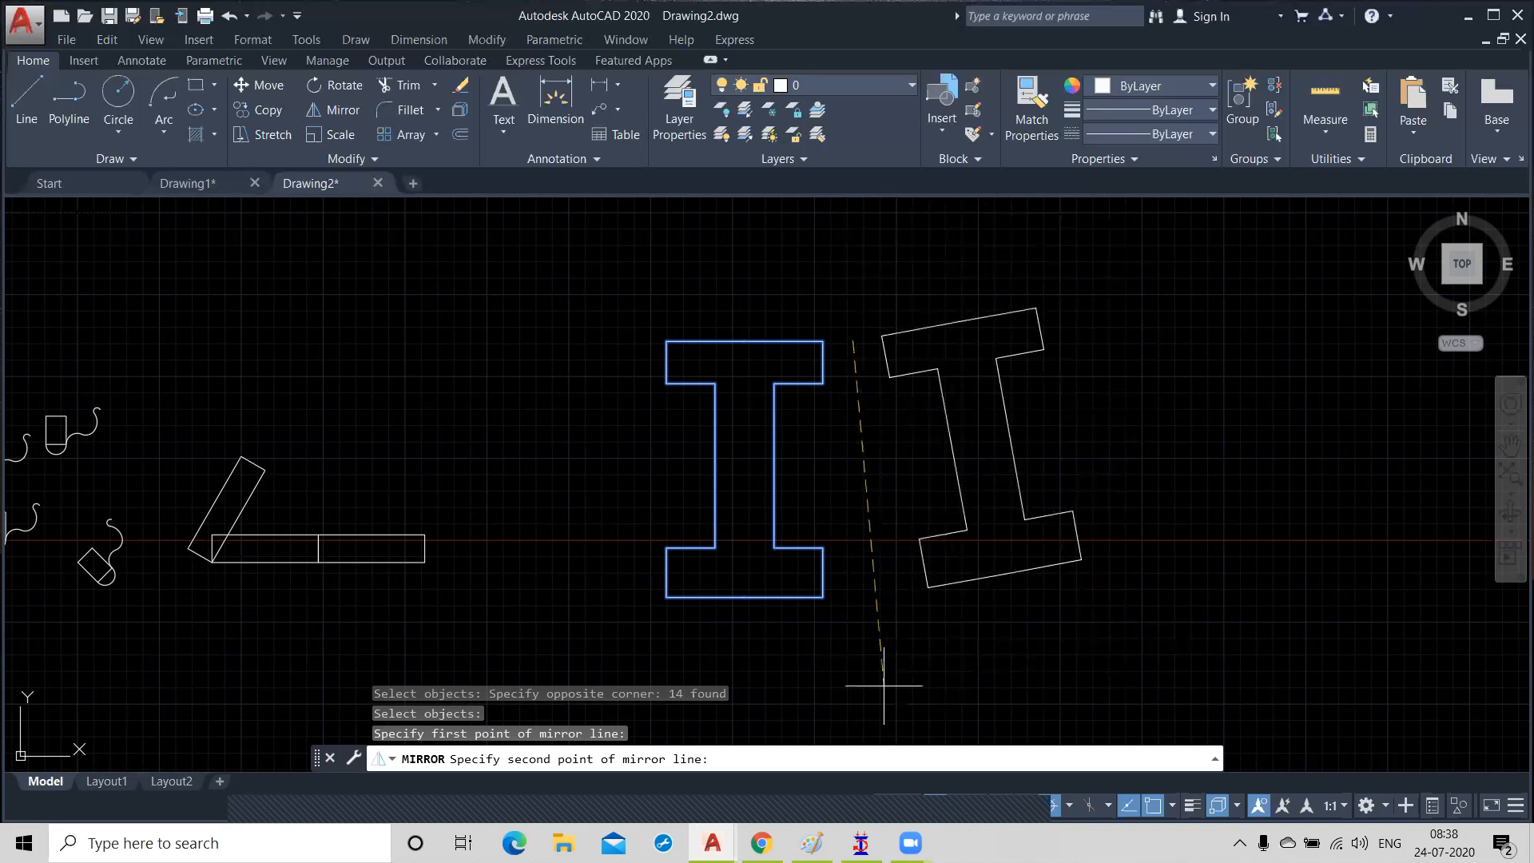
click(852, 605)
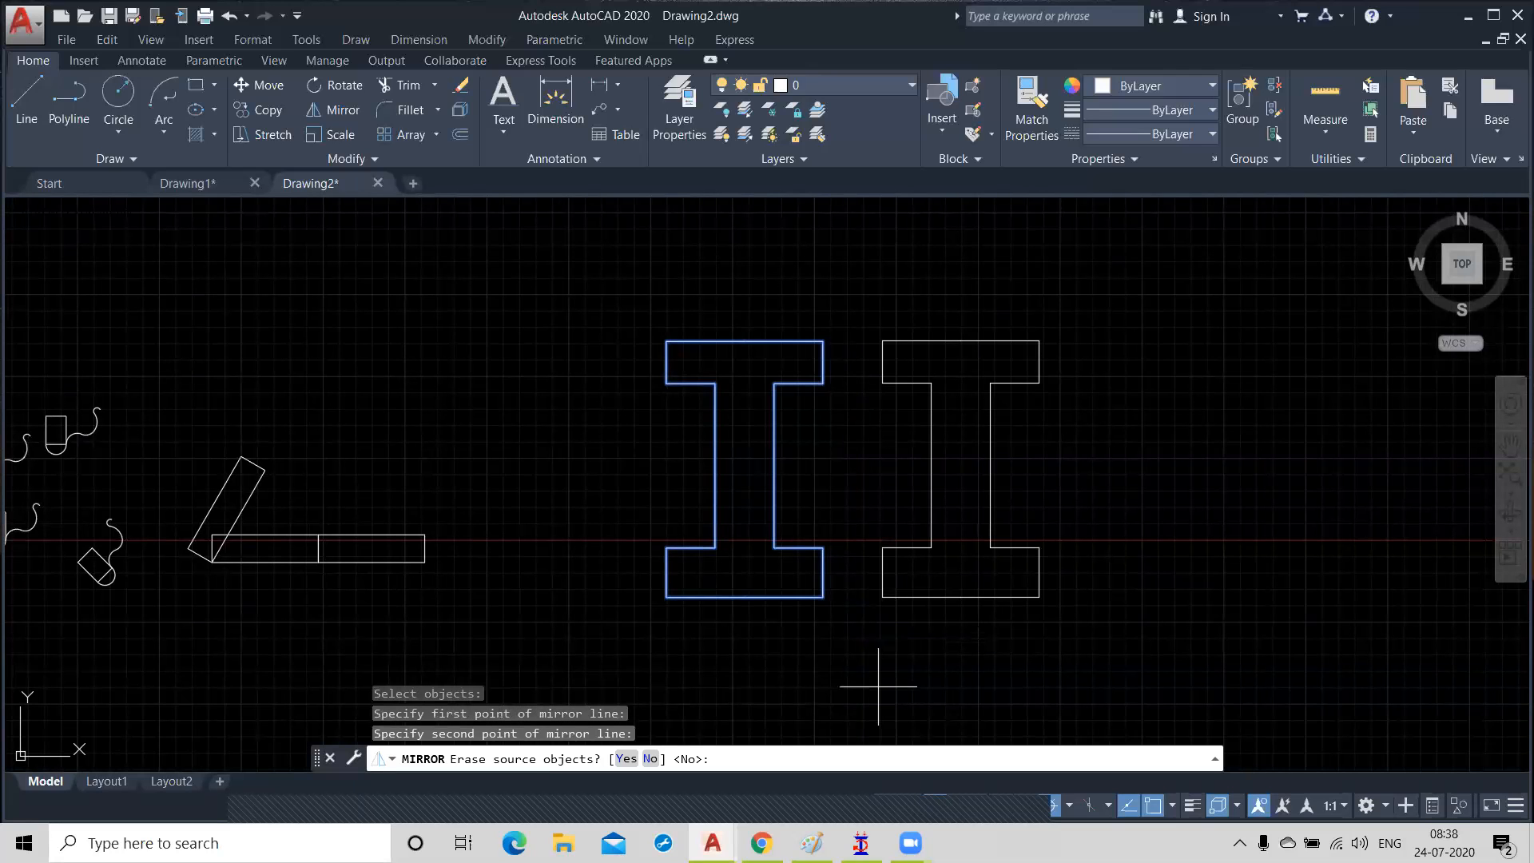
key(Return)
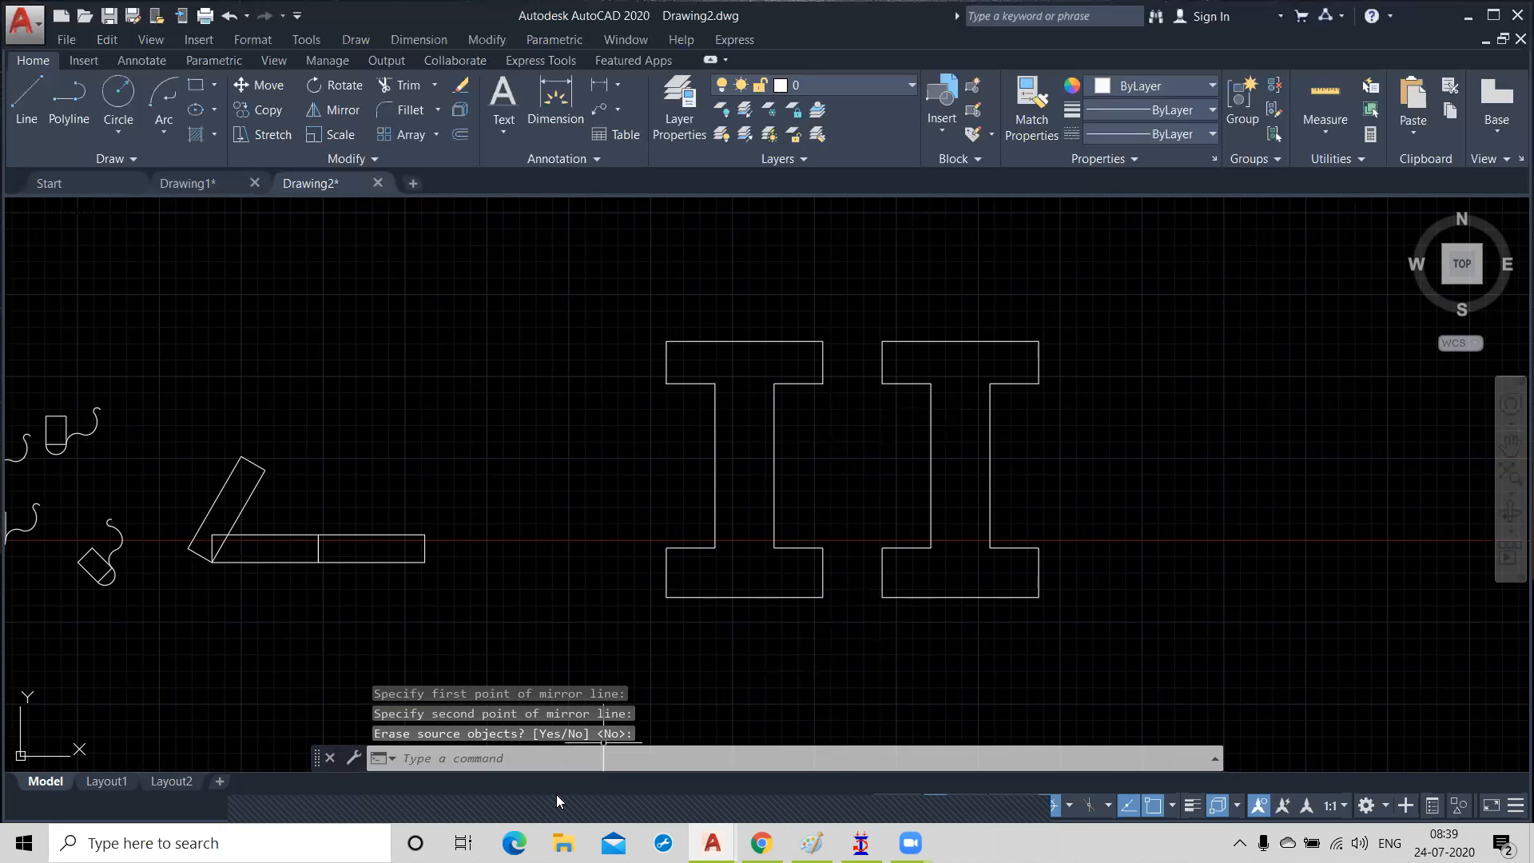
mouse_move(583, 796)
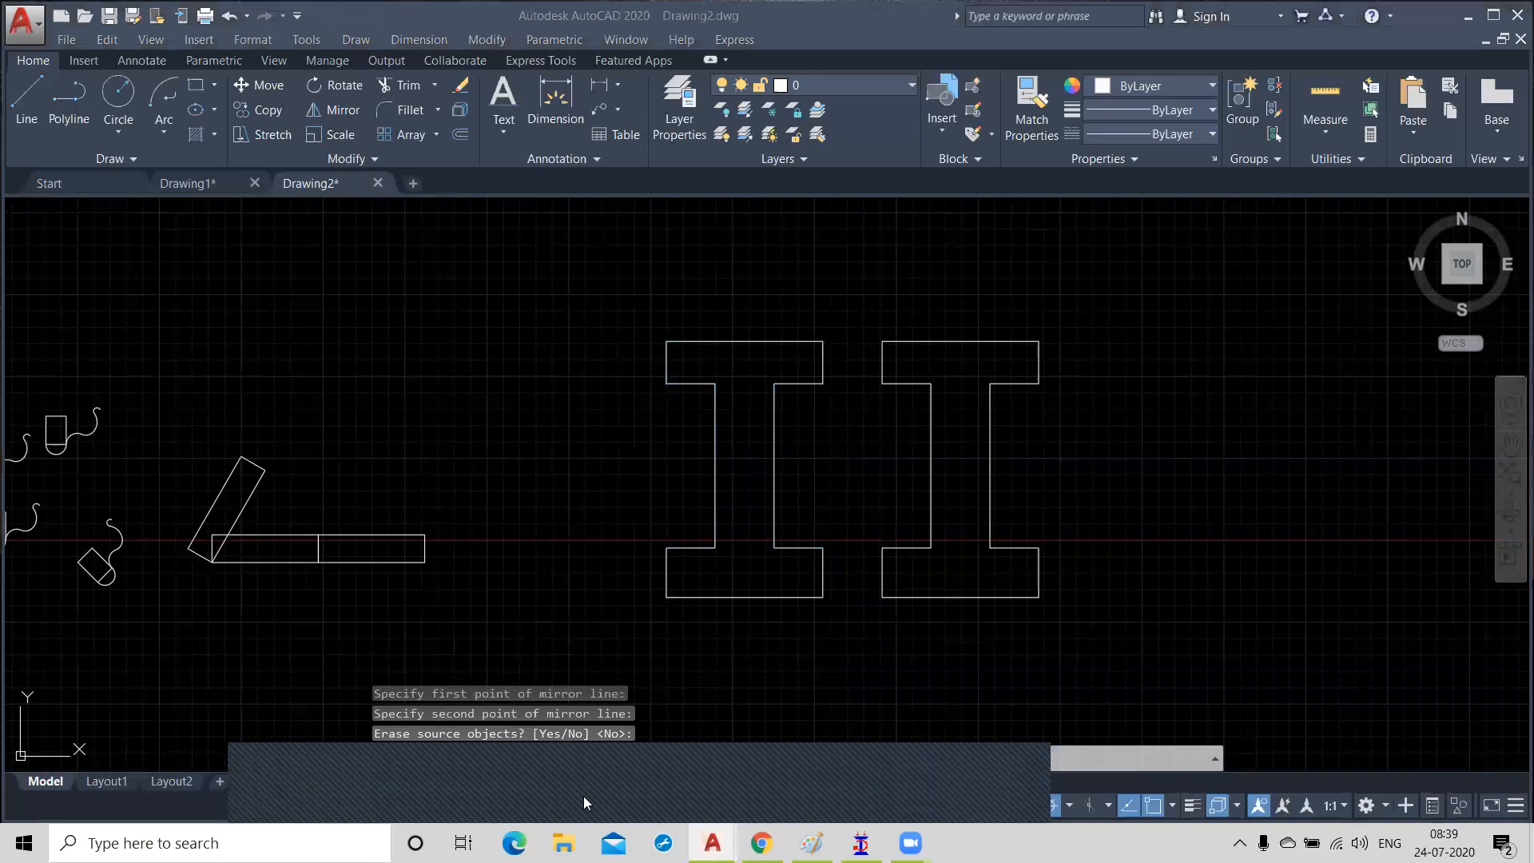
click(583, 796)
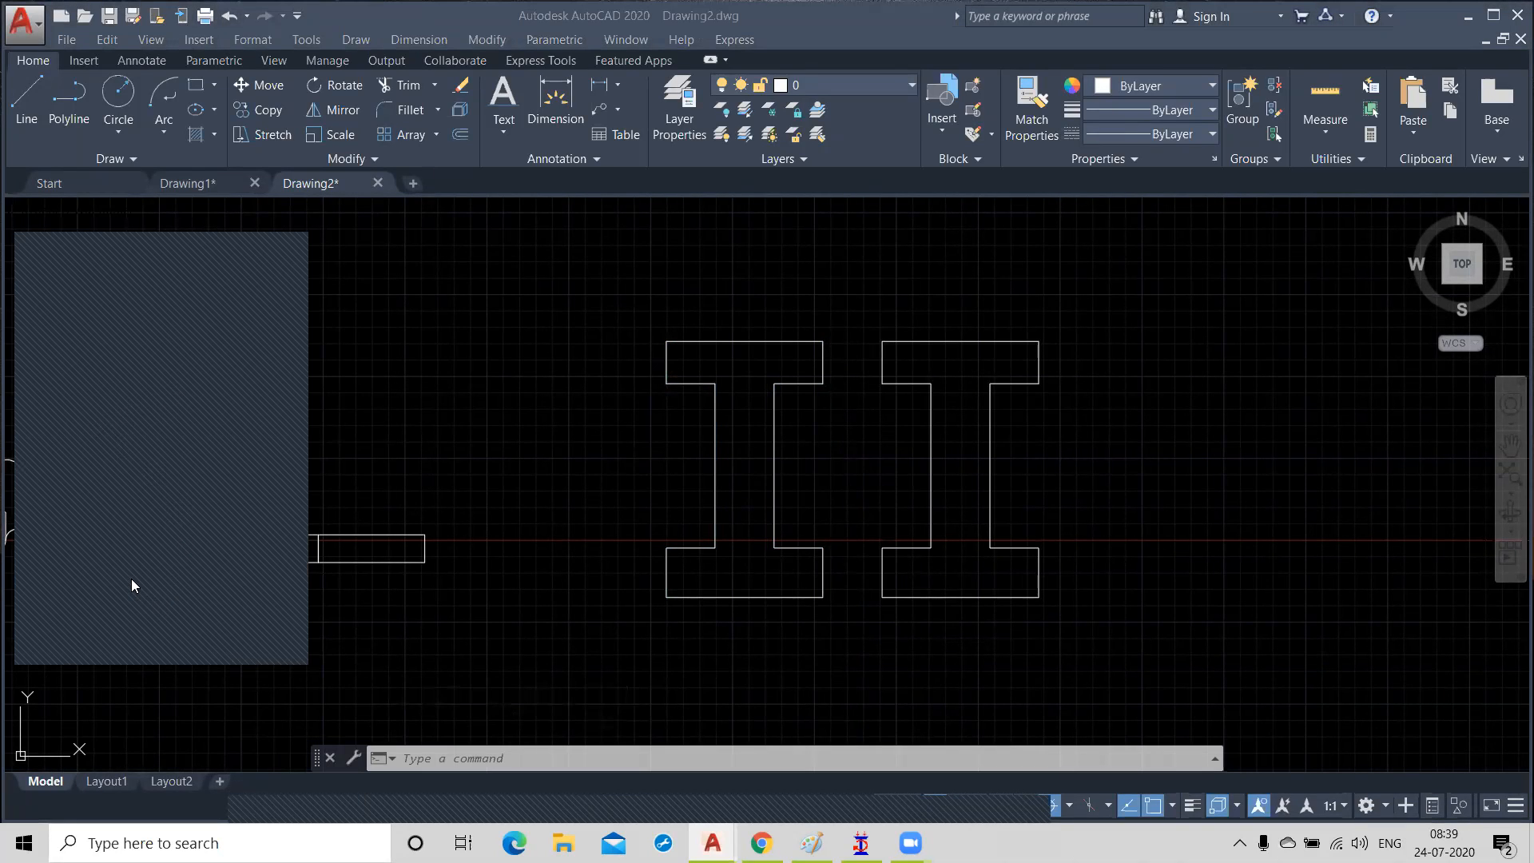
click(188, 251)
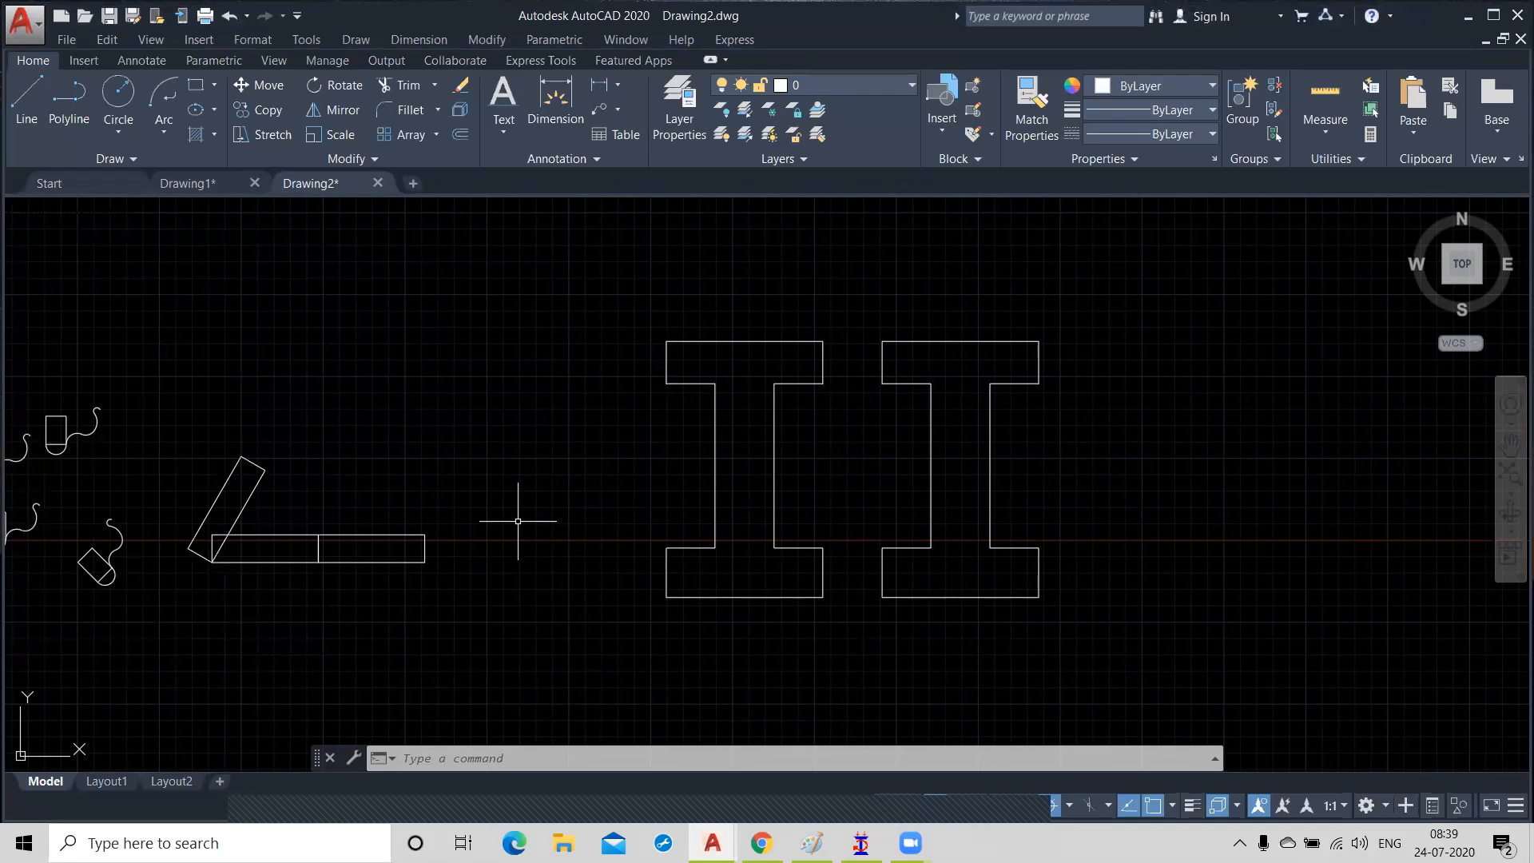
Step: Draw a horizontal line 500 units long in the empty area to the right of the two I-sections
scroll(518, 521, down, 2)
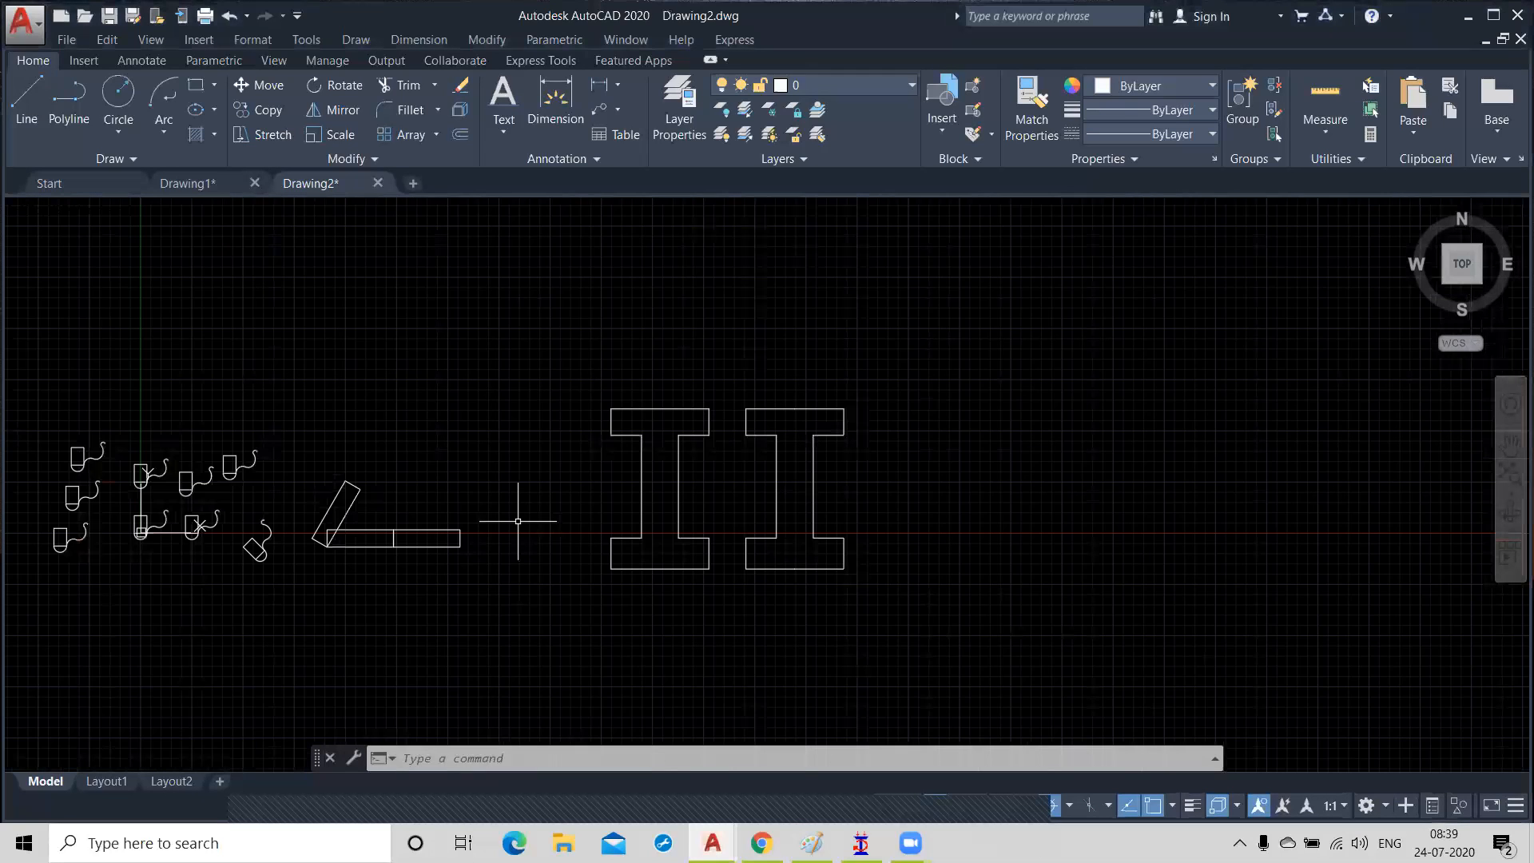
mouse_move(518, 521)
middle_down()
mouse_move(683, 536)
mouse_move(522, 548)
middle_up()
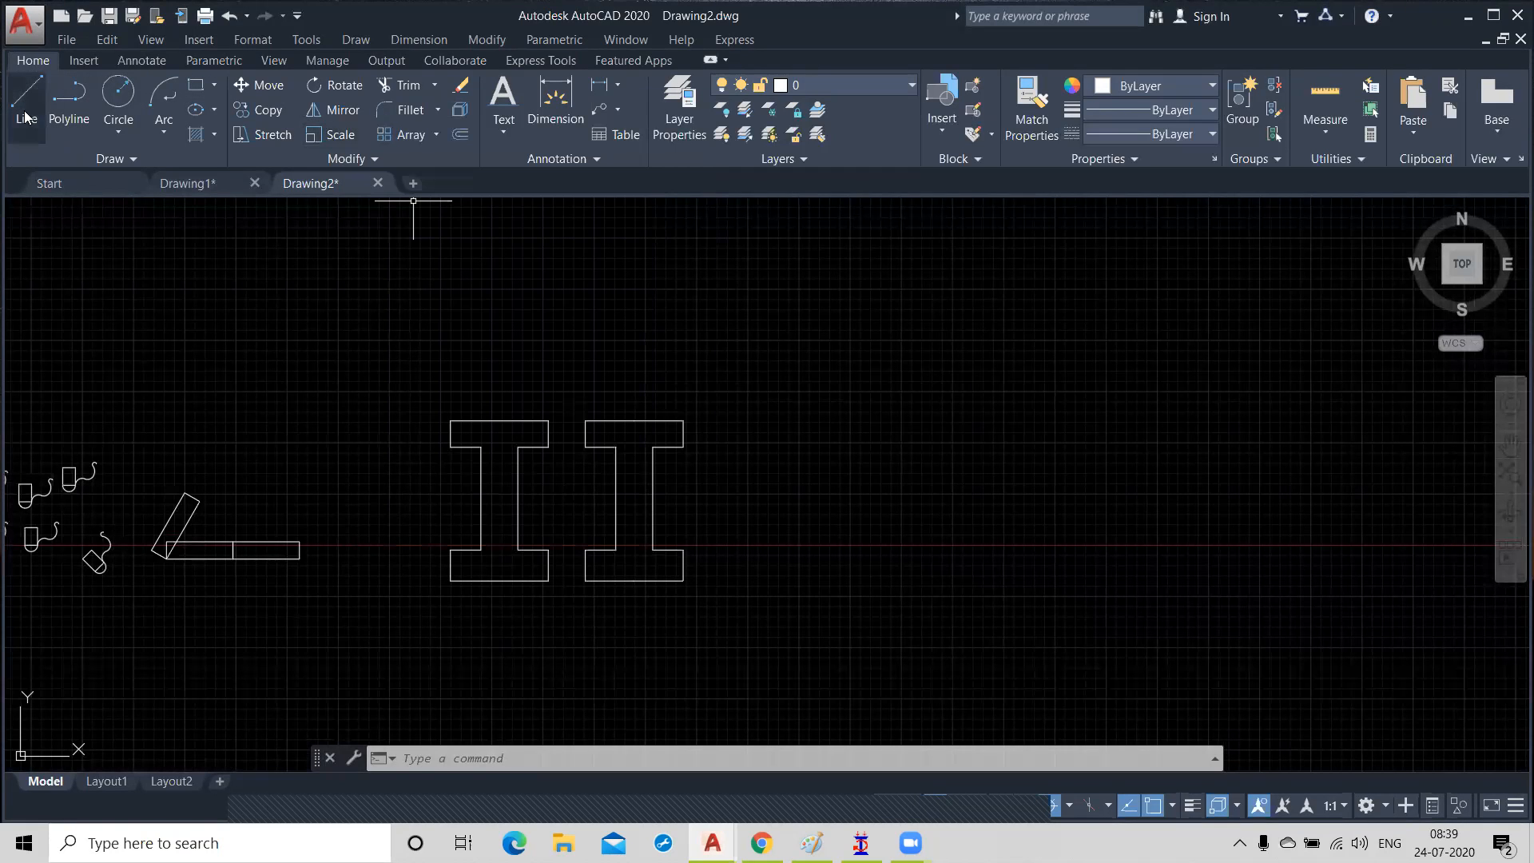
click(26, 107)
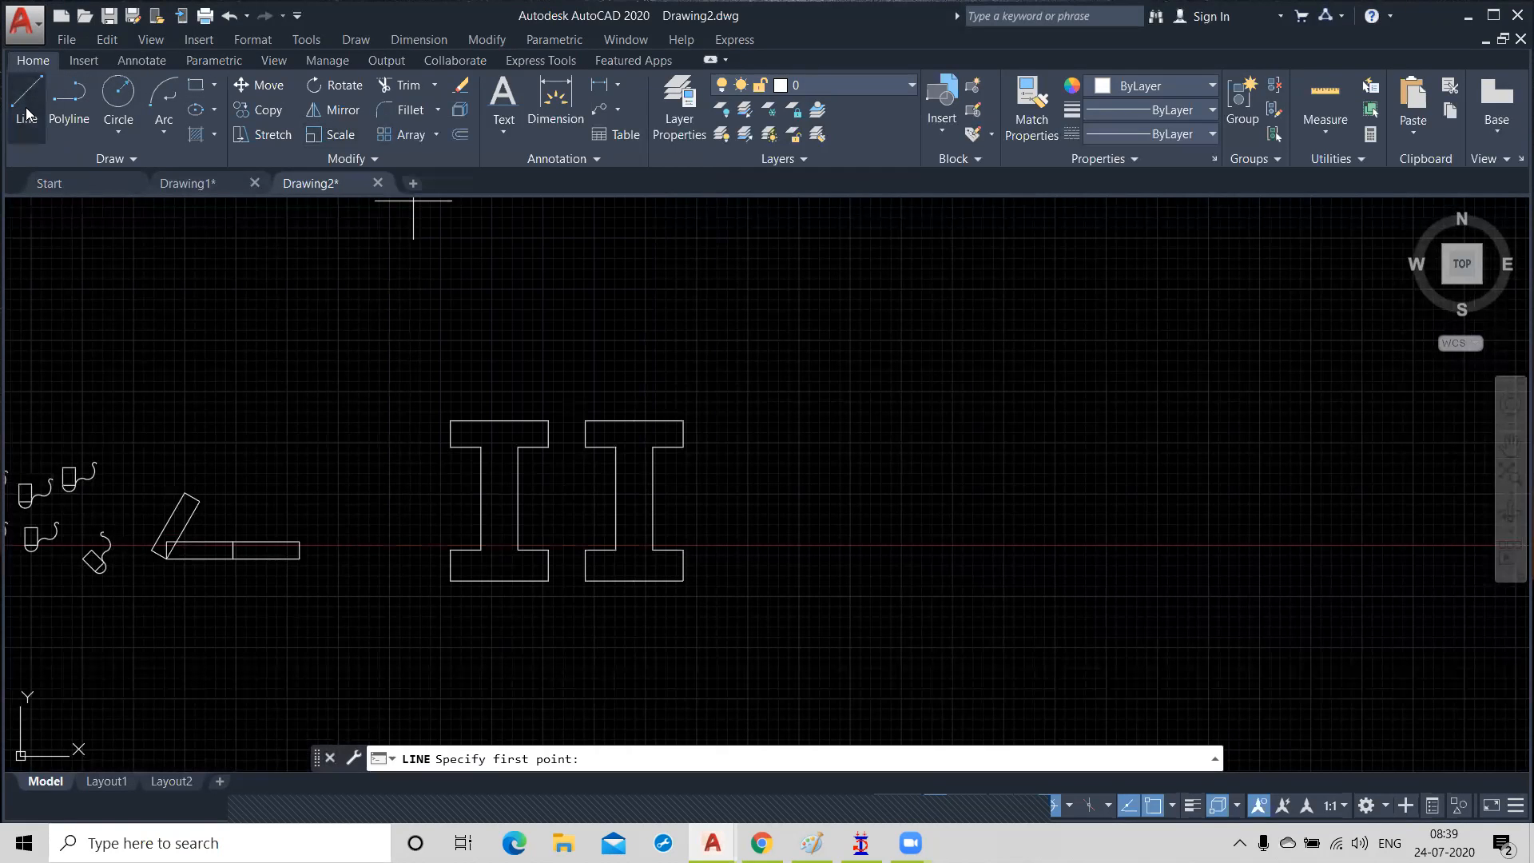
click(834, 495)
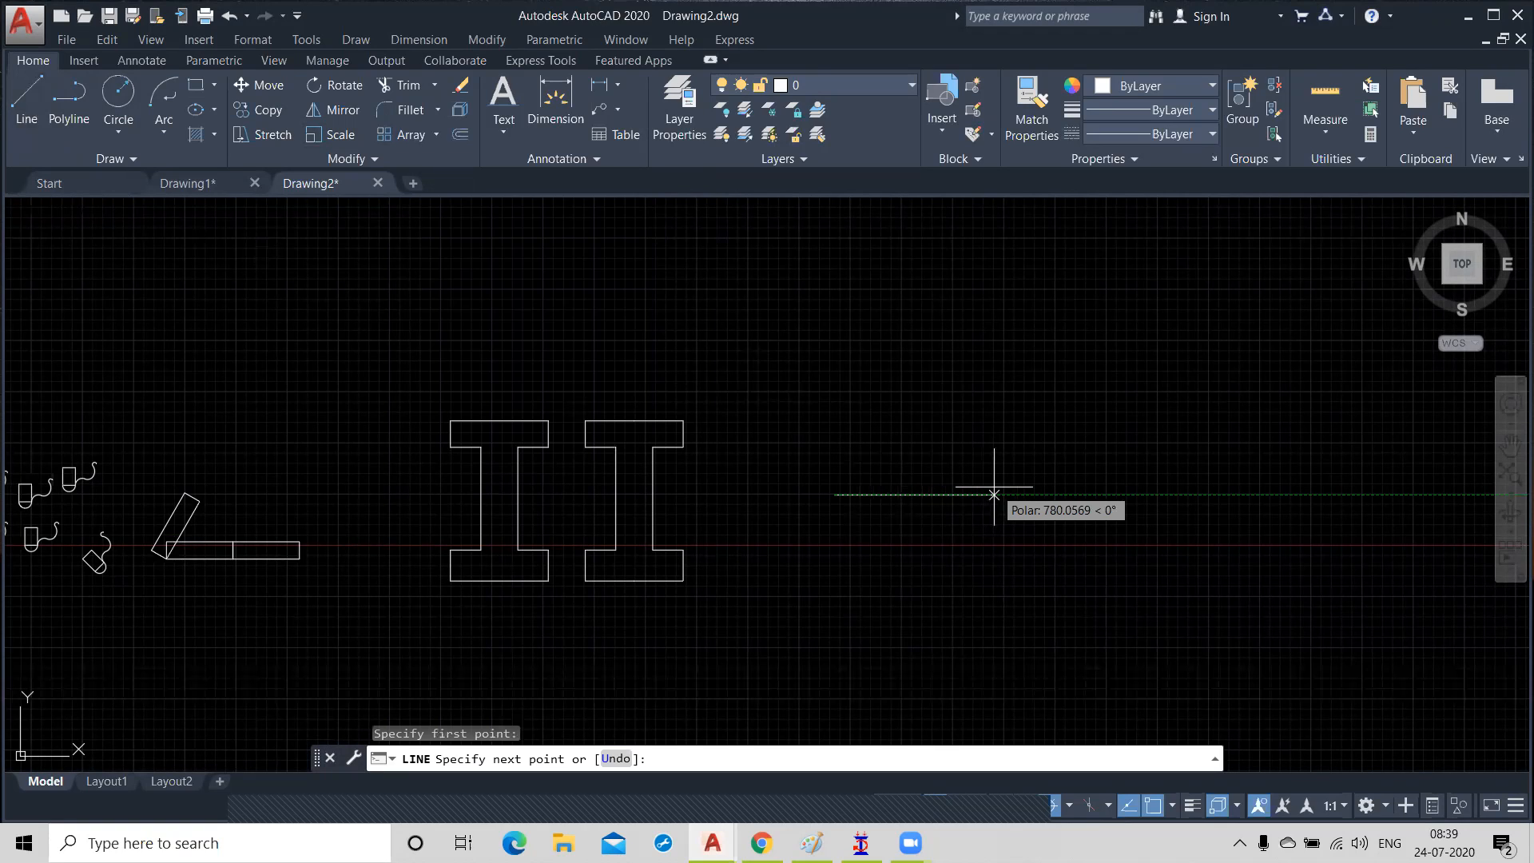
text(500)
key(Return)
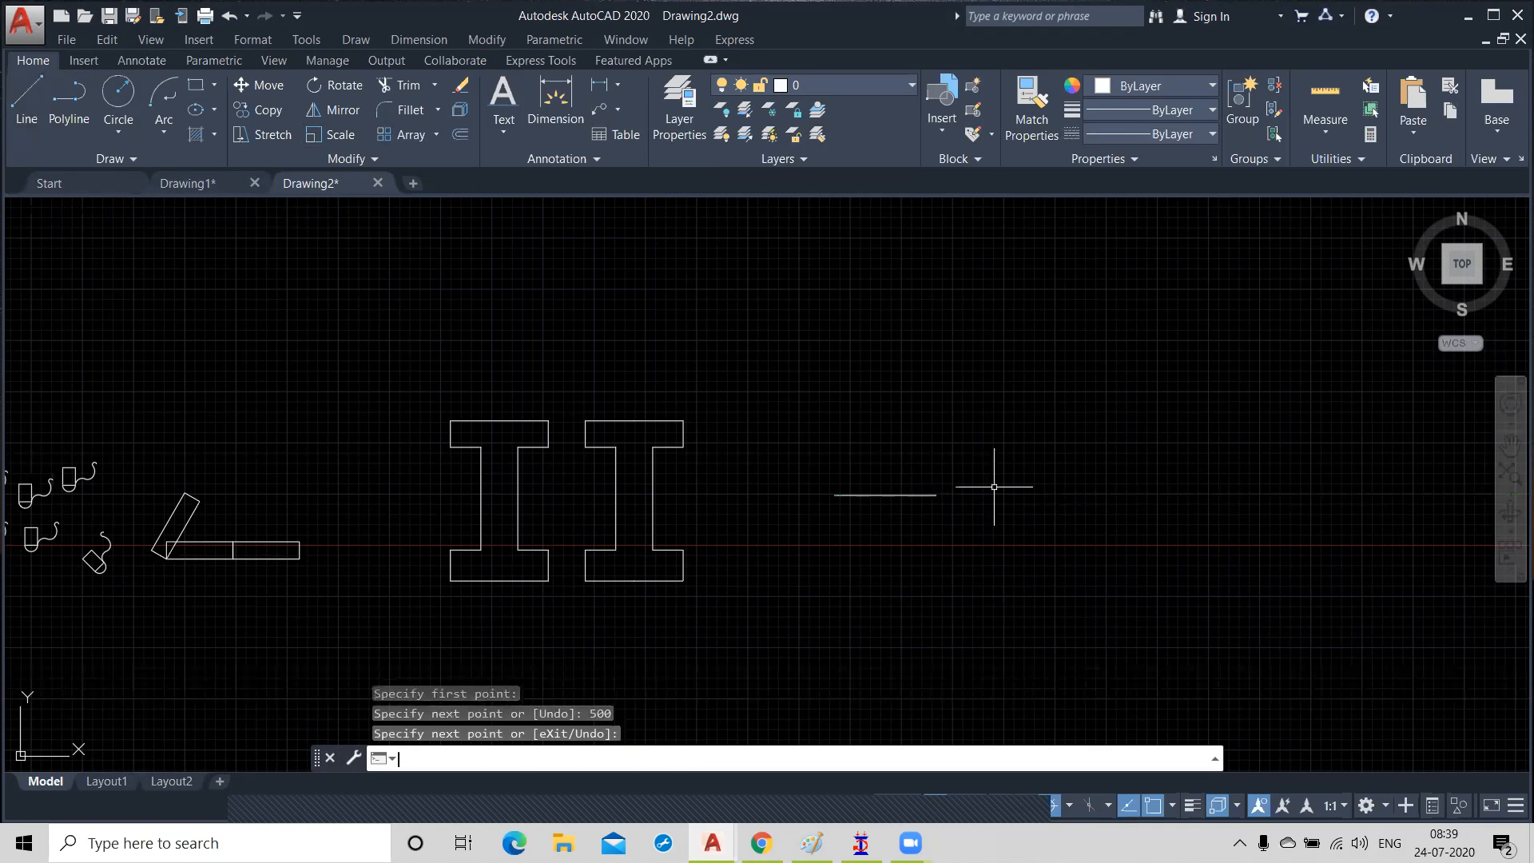
Step: Scale the horizontal line about its midpoint to a new length of 700 units
scroll(885, 520, up, 4)
middle_drag(1002, 562, 849, 574)
scroll(891, 540, up, 2)
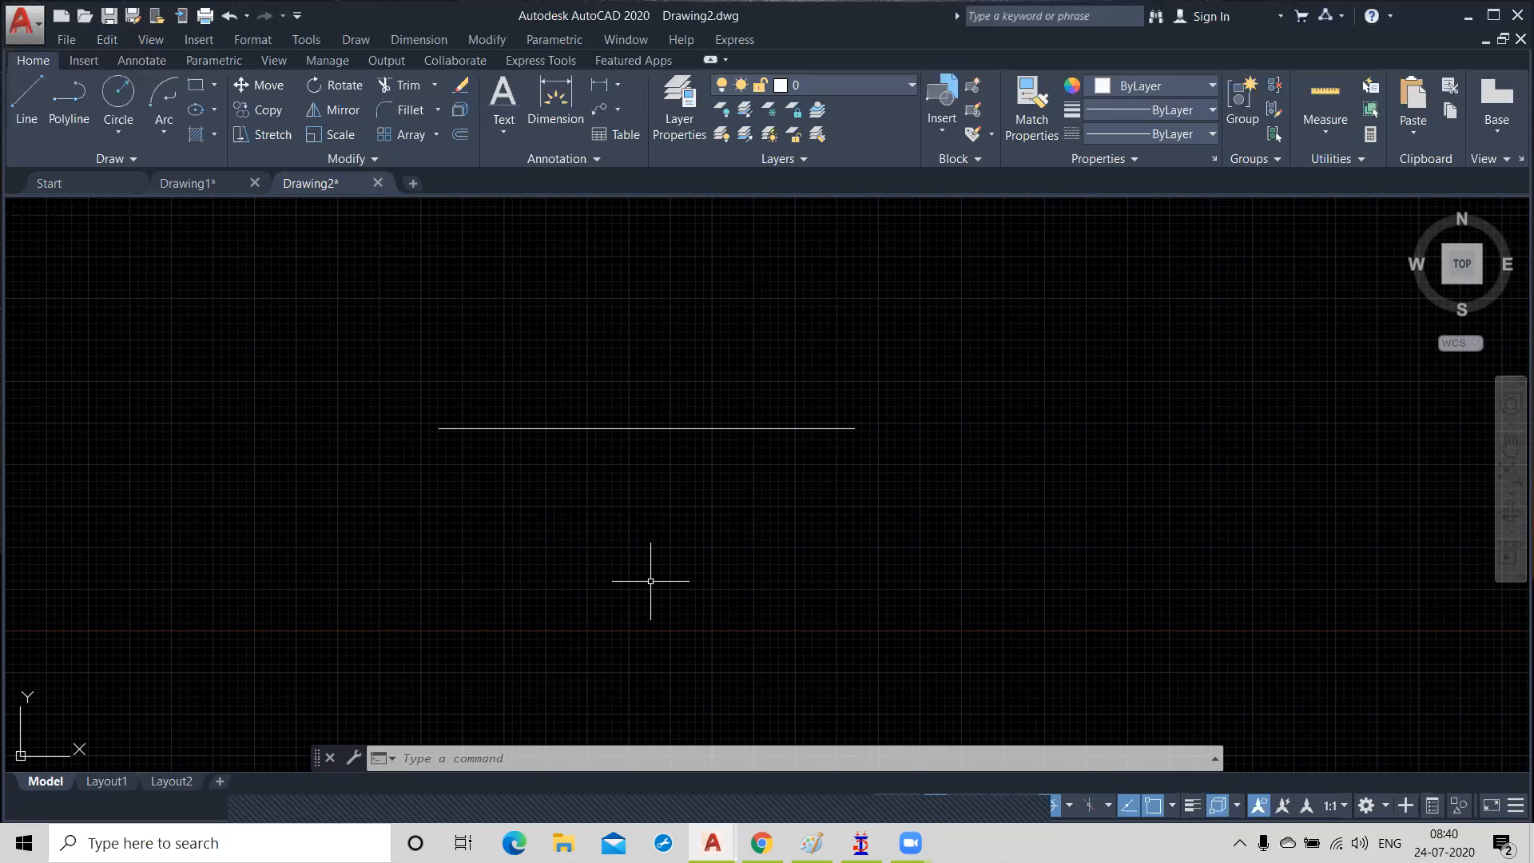
click(336, 141)
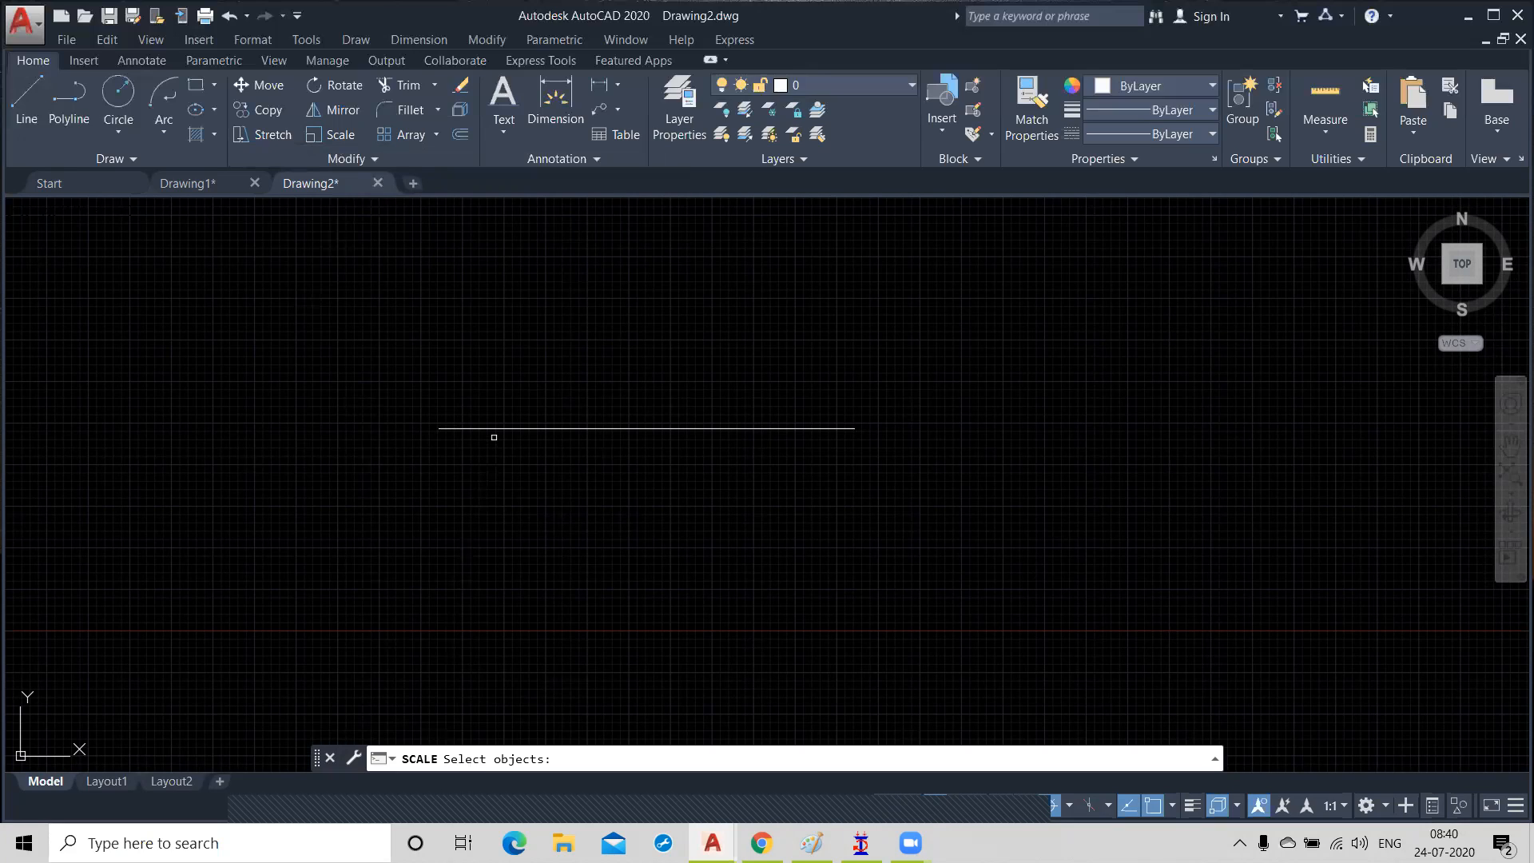
click(498, 429)
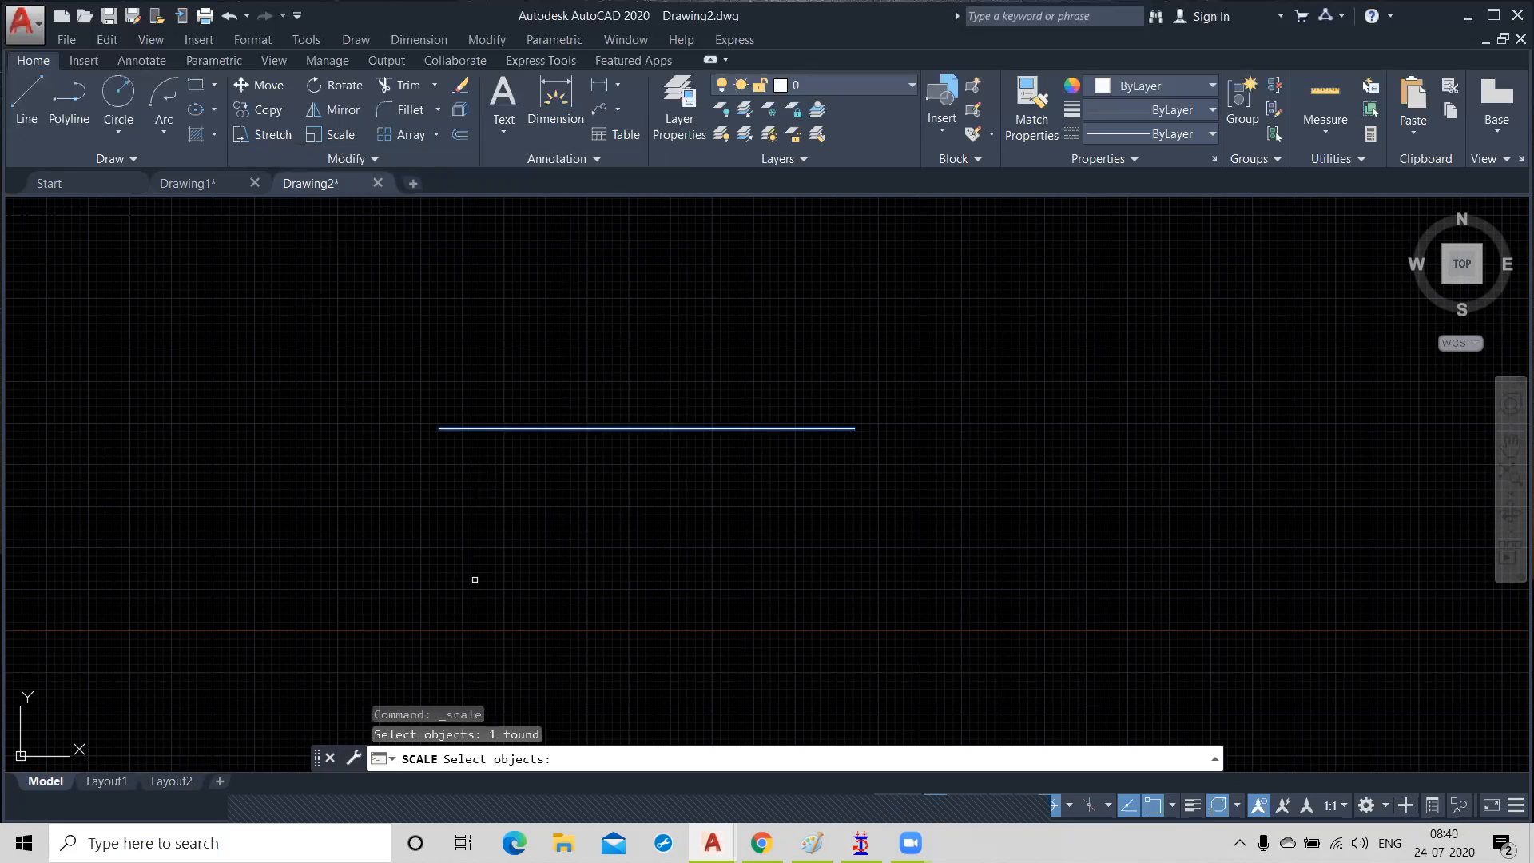
key(Return)
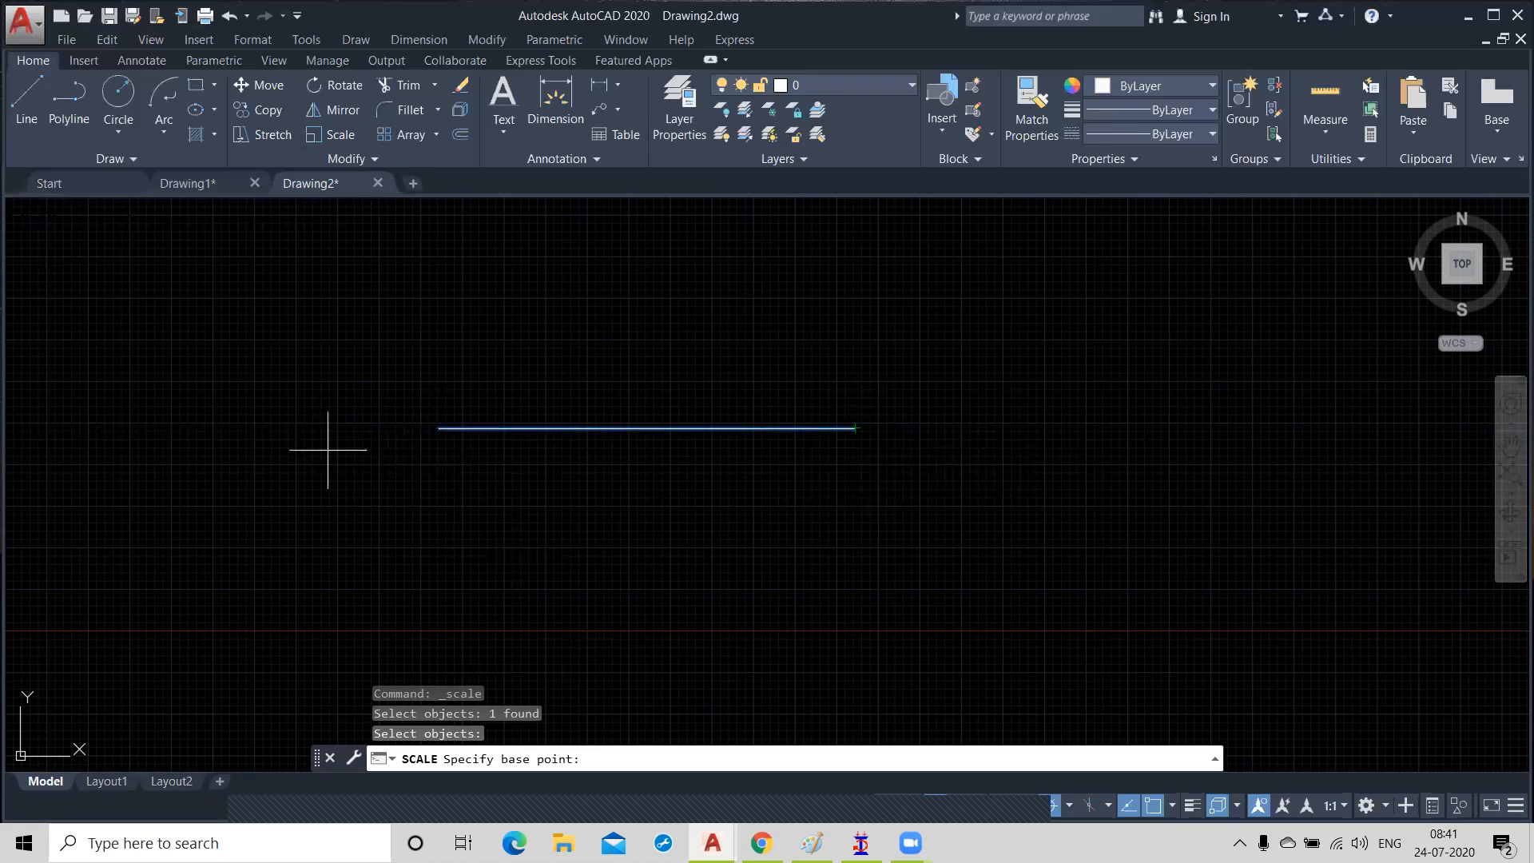
click(646, 428)
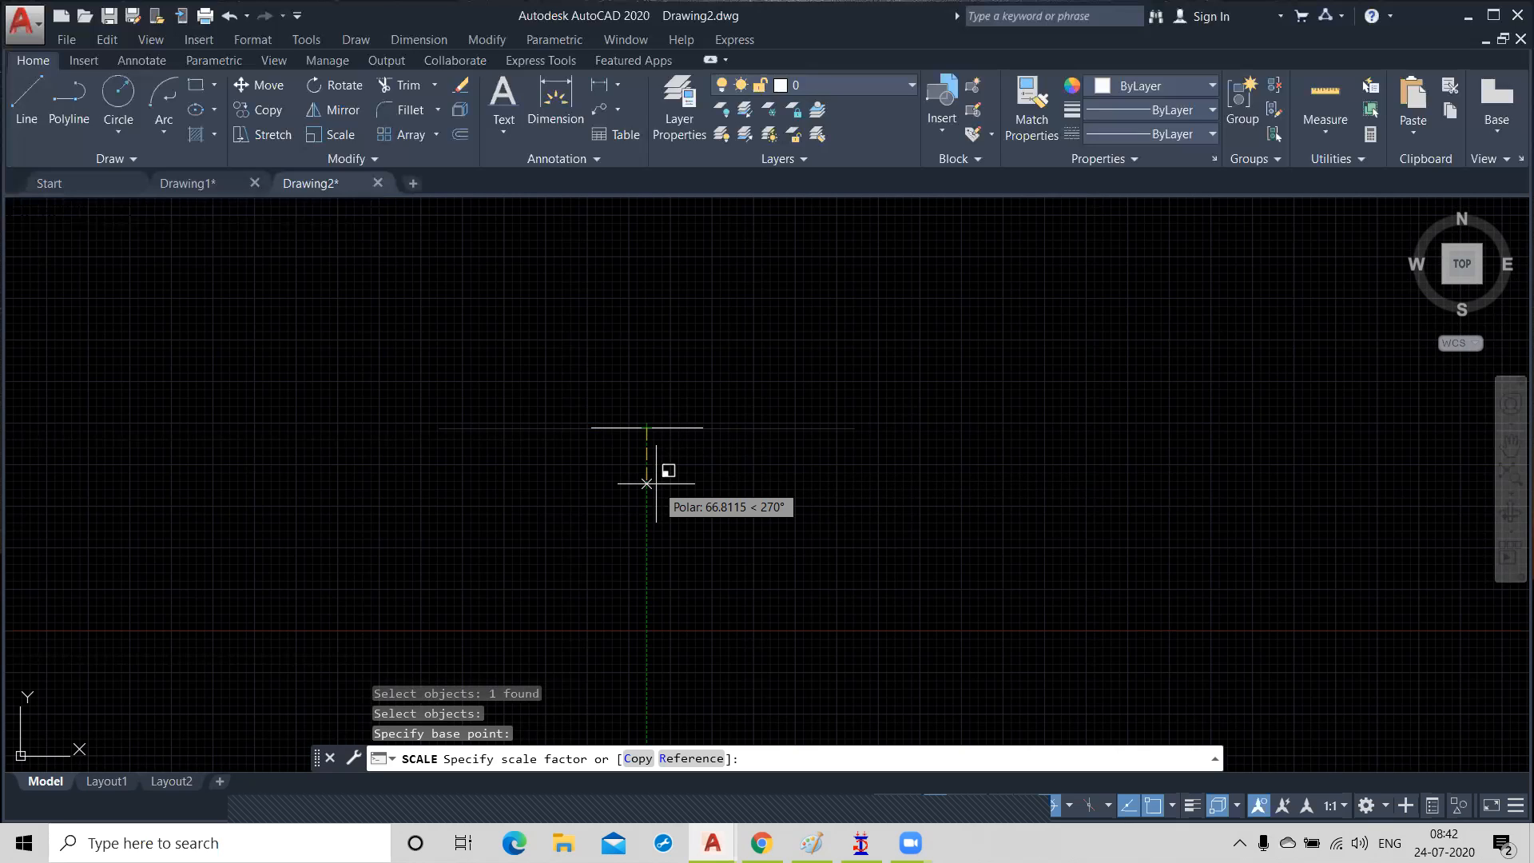
text(700)
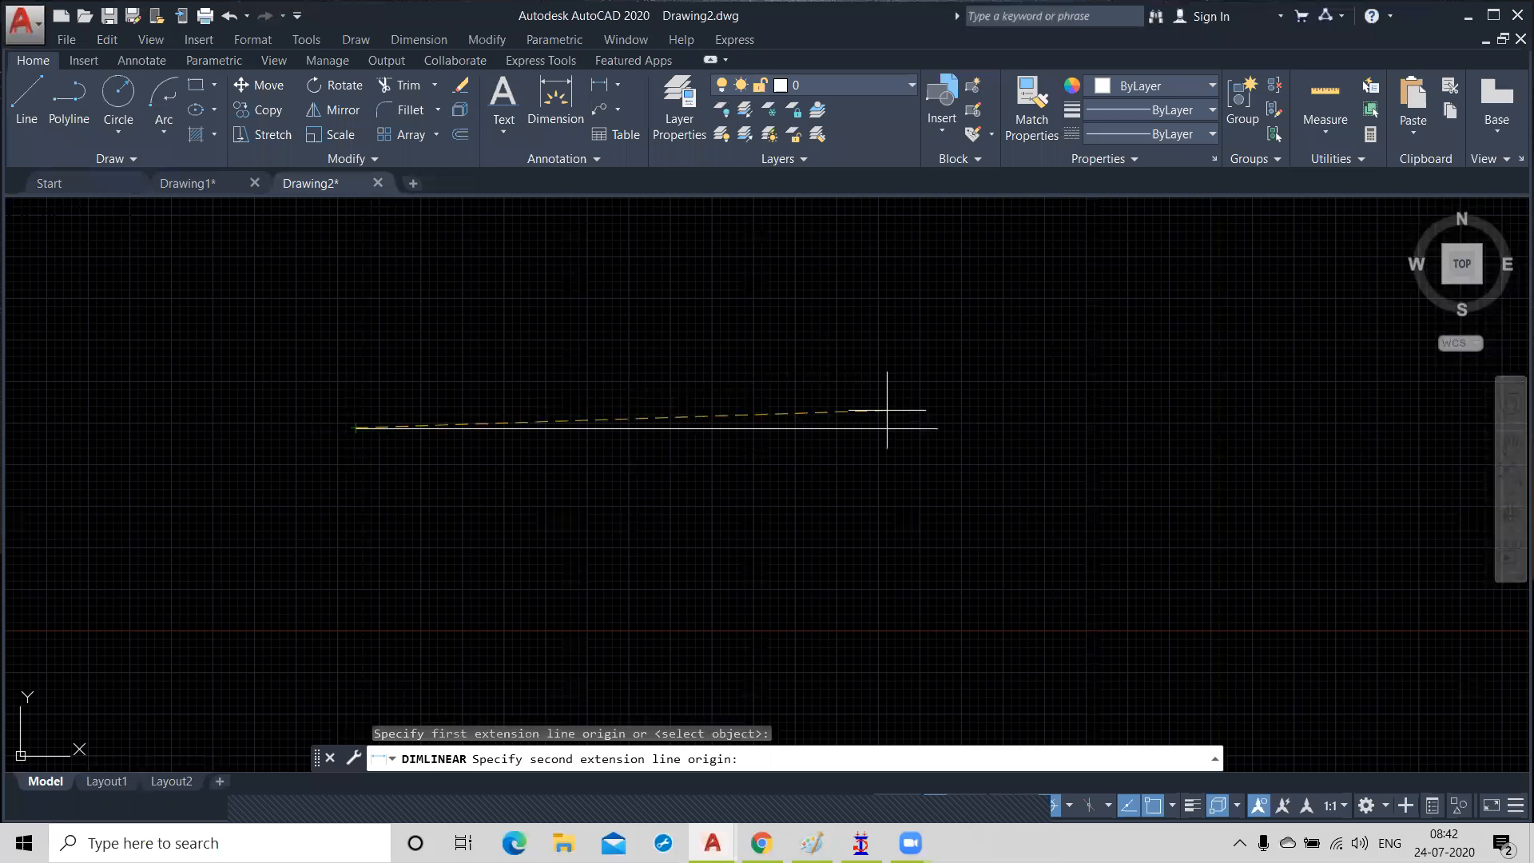
Step: Add a linear dimension between the two ends of the scaled line, placed just above it, and inspect its text
click(938, 428)
click(802, 390)
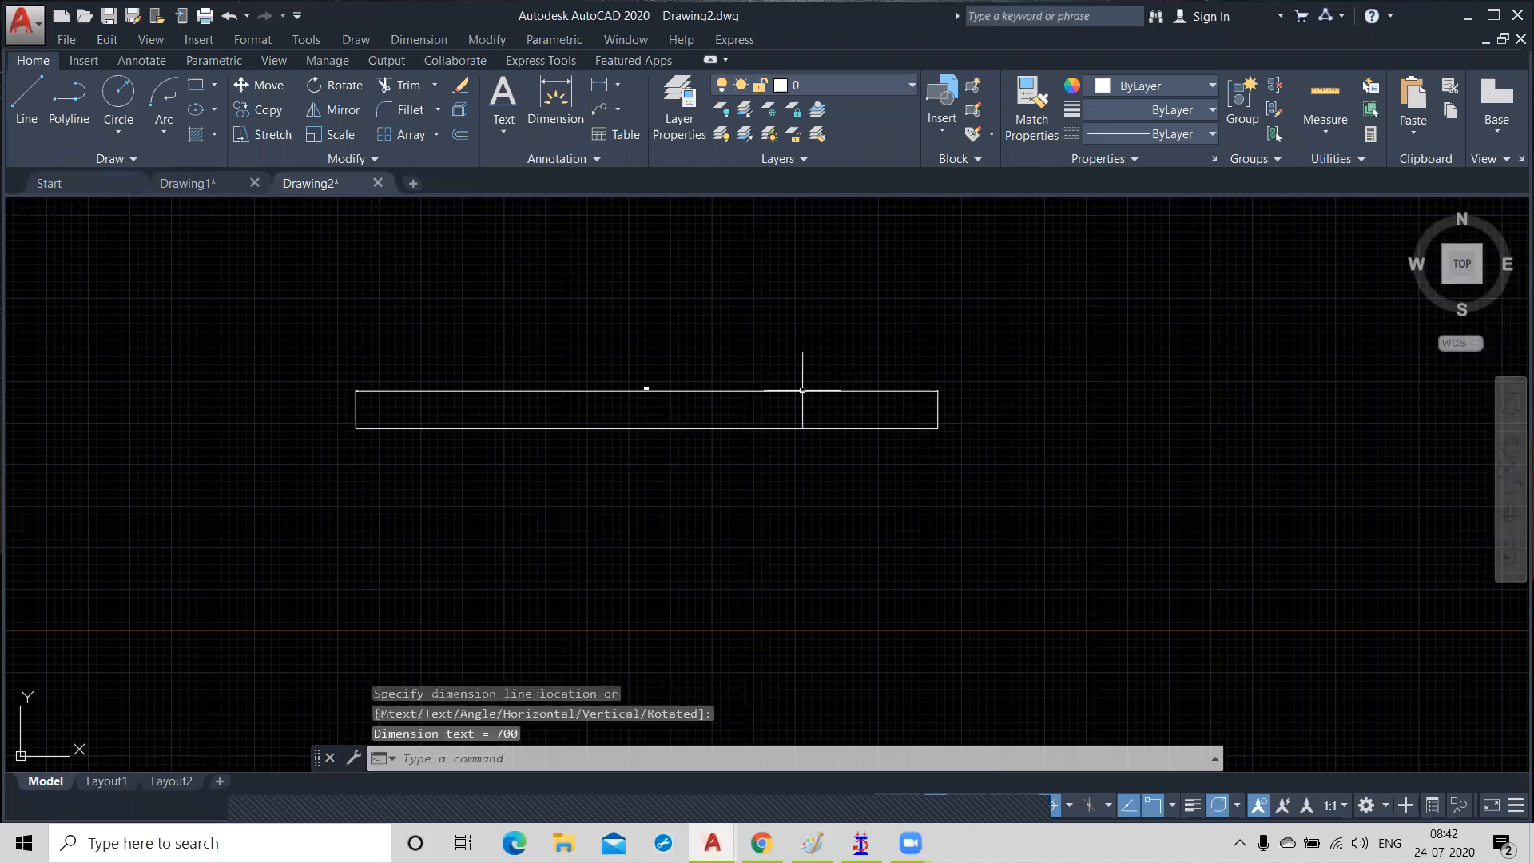
scroll(768, 405, up, 4)
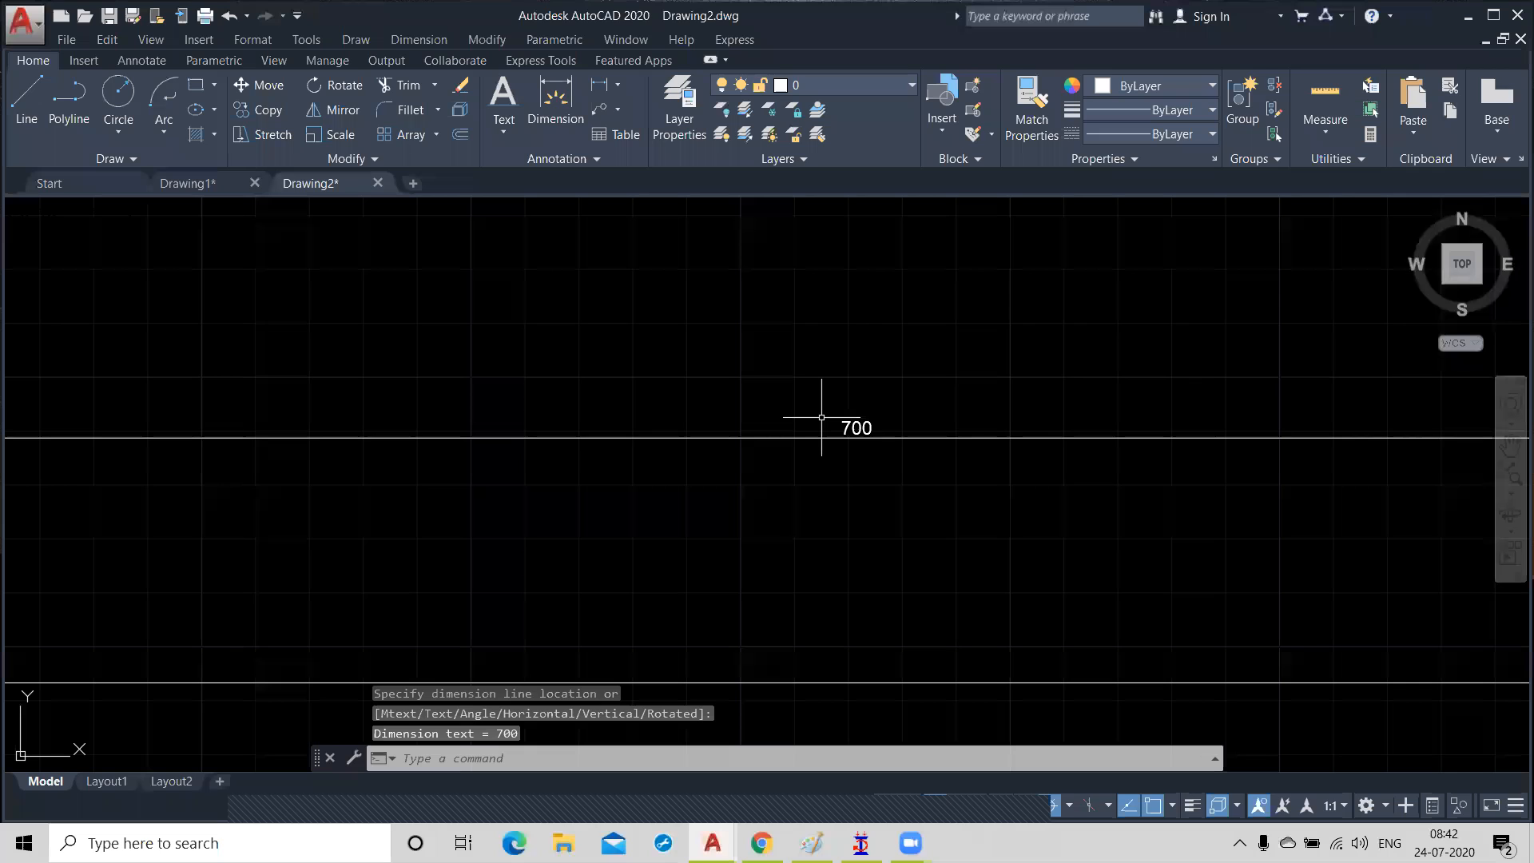
scroll(821, 417, down, 4)
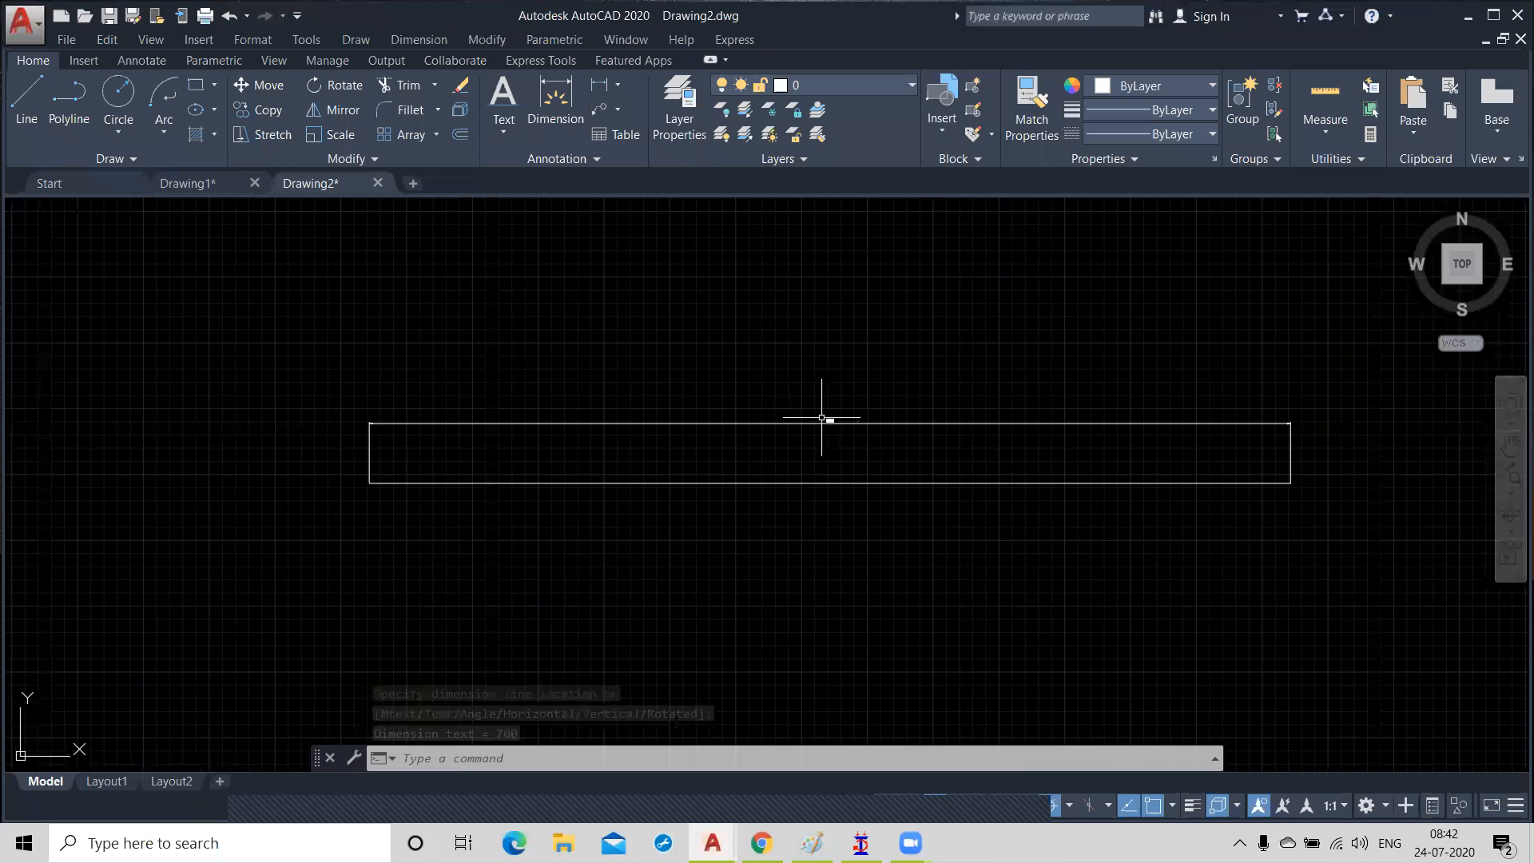
Step: Delete the linear dimension above the scaled line
click(822, 417)
click(801, 385)
key(Delete)
Step: Scale the right-hand I-section by a factor of 0.5 about the midpoint of its bottom edge
scroll(1019, 355, down, 2)
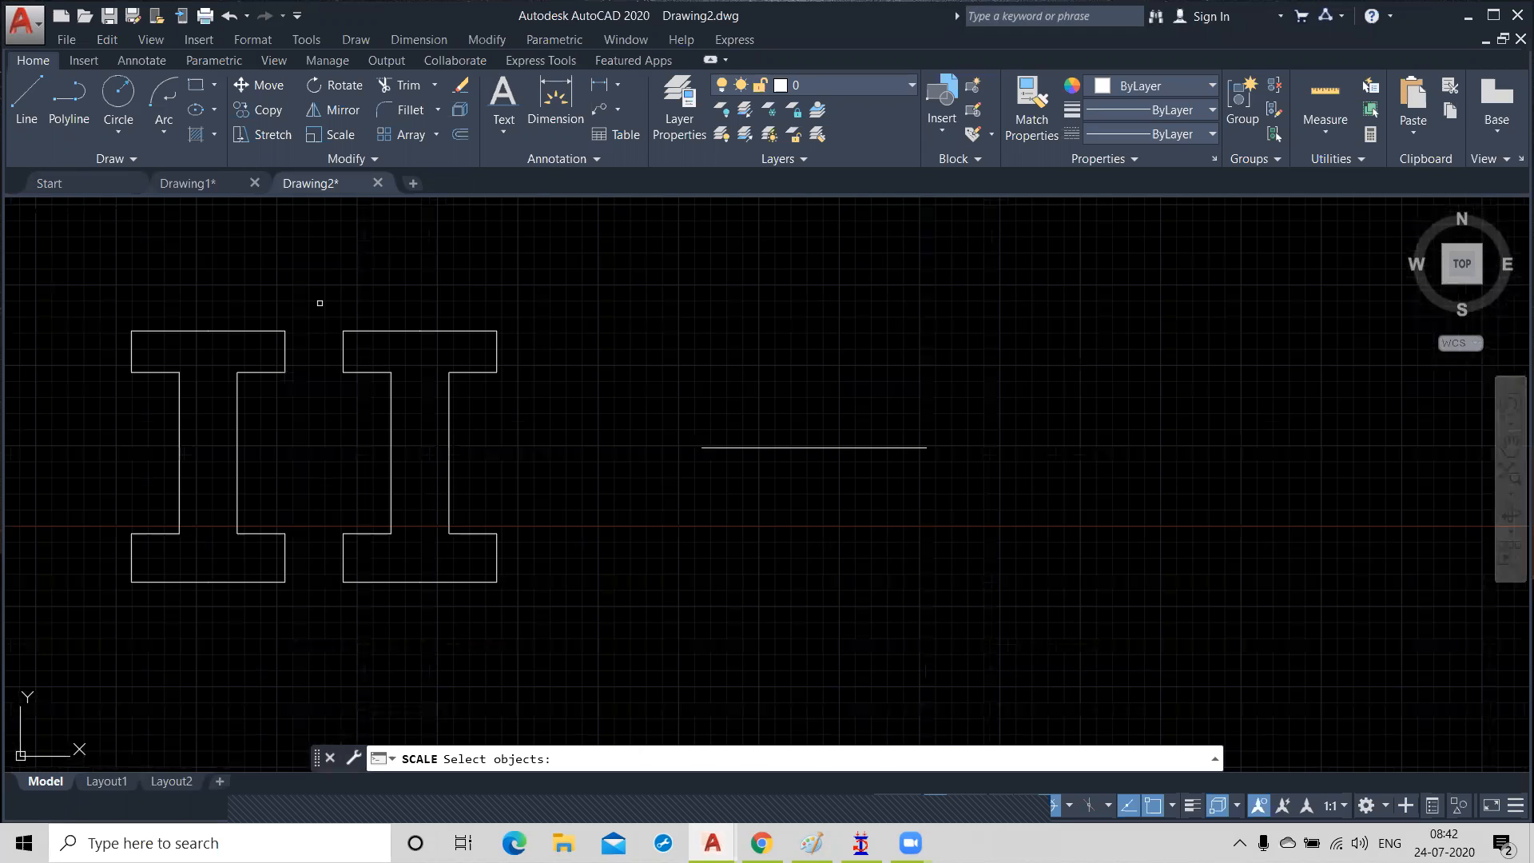
click(320, 302)
click(552, 638)
key(Return)
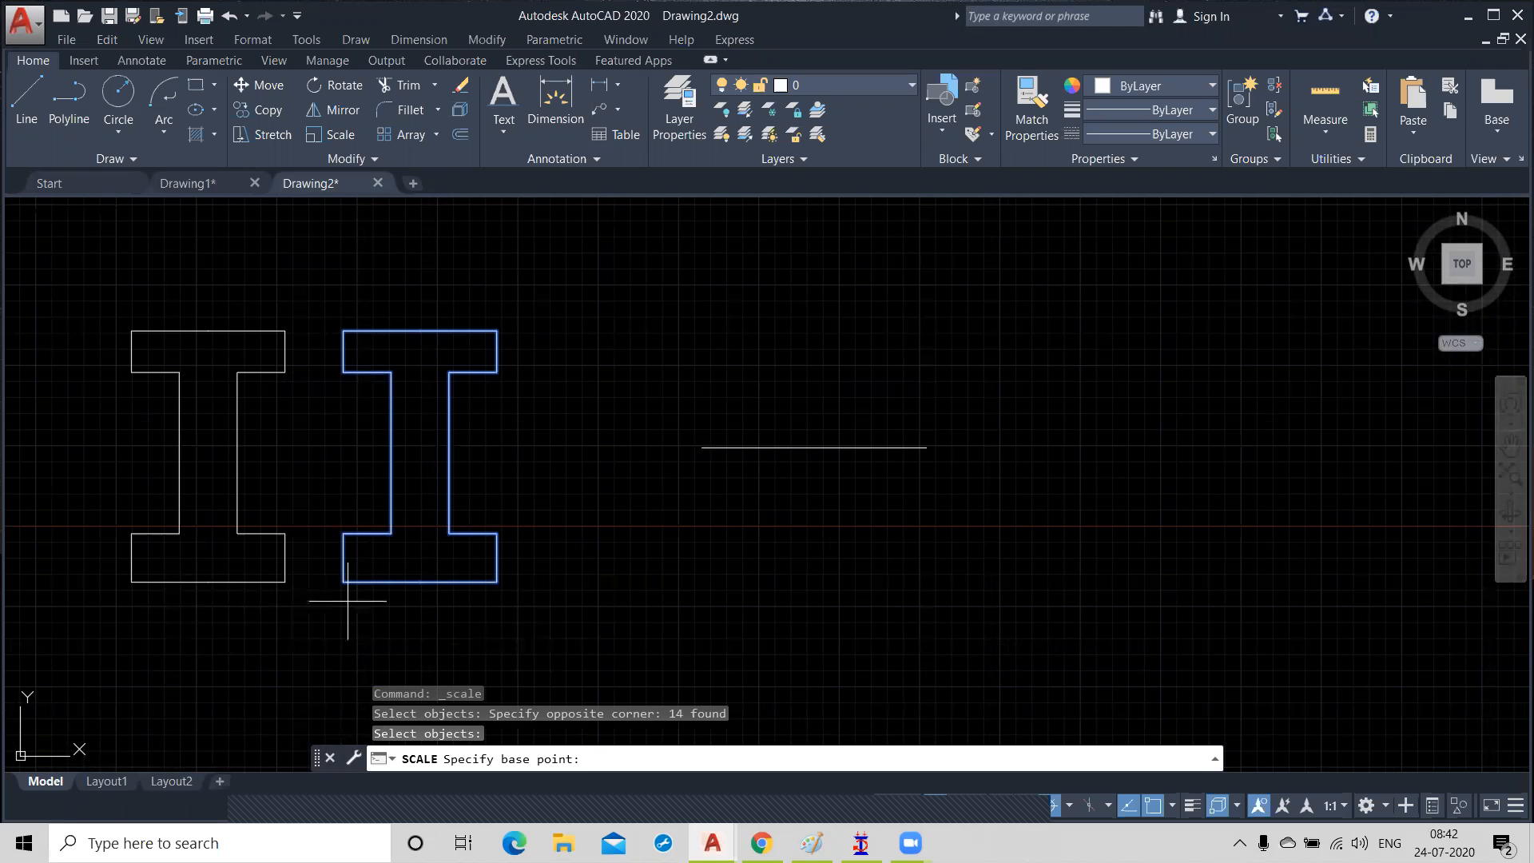
click(419, 582)
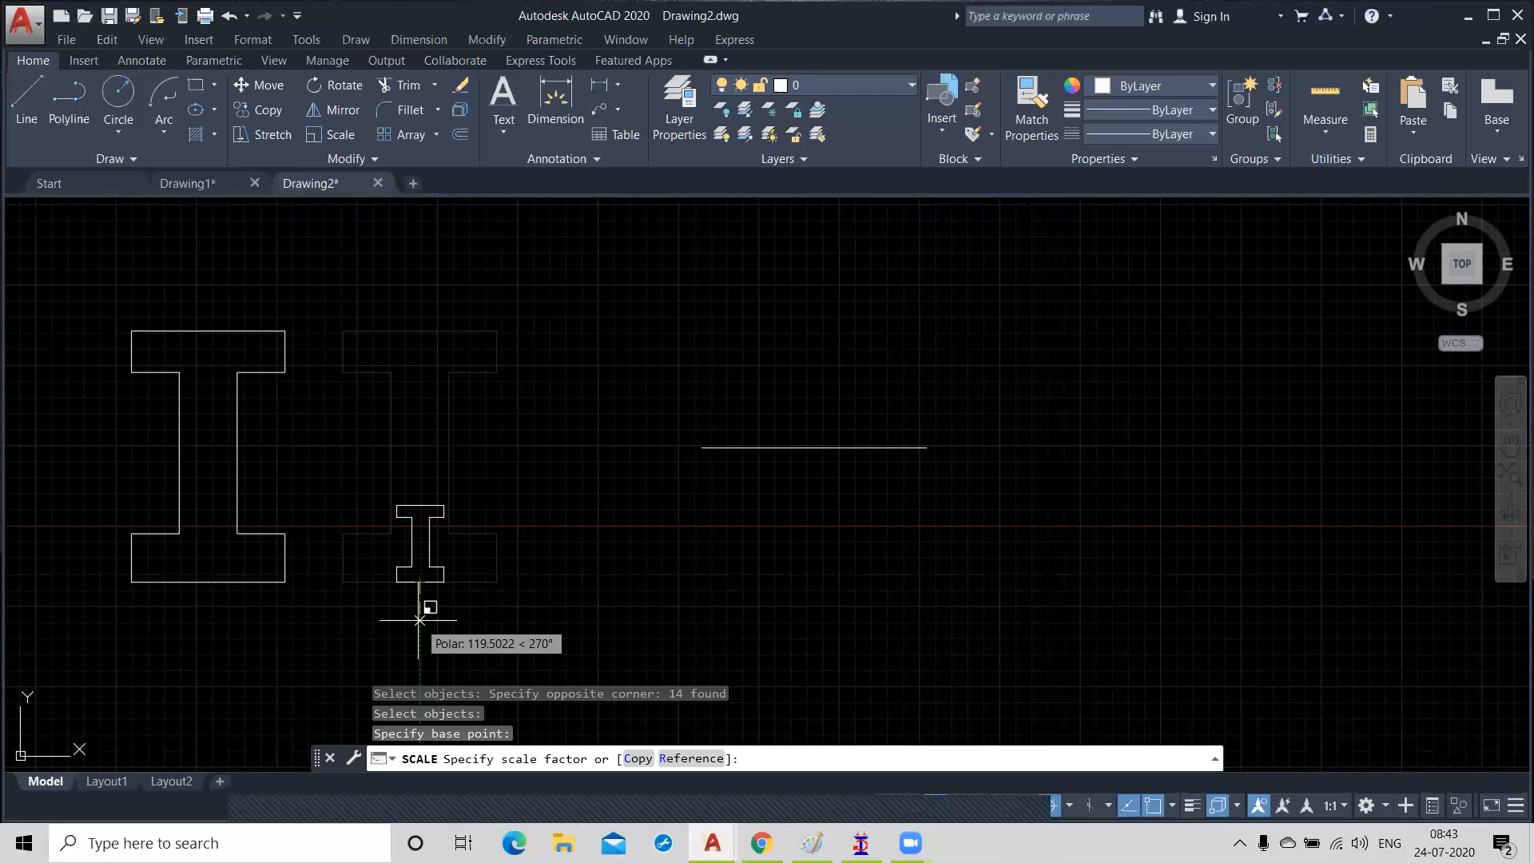
text(0.55)
key(BackSpace)
key(Return)
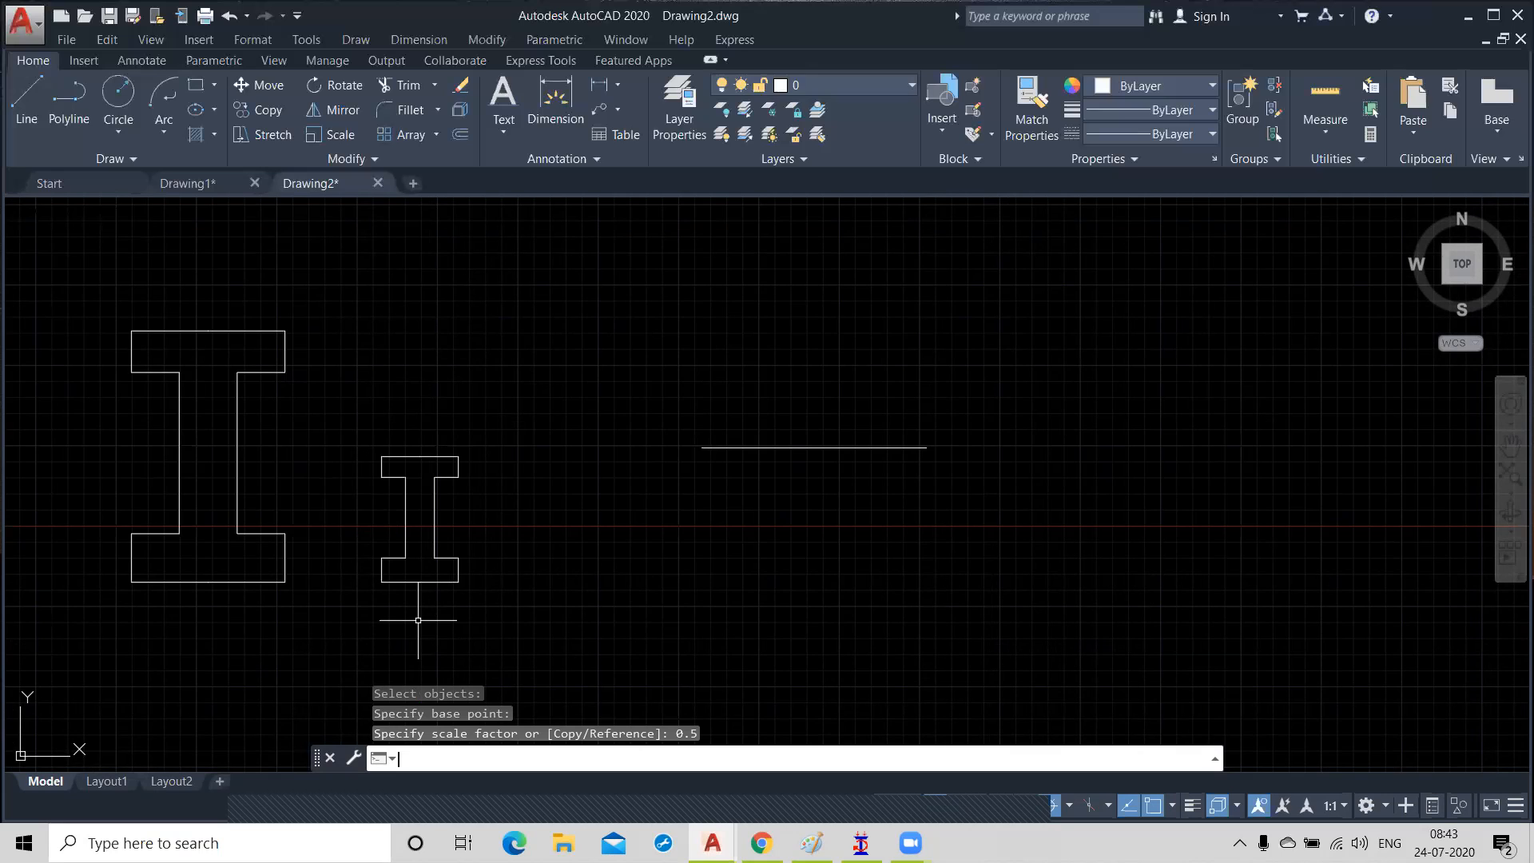
scroll(418, 620, up, 4)
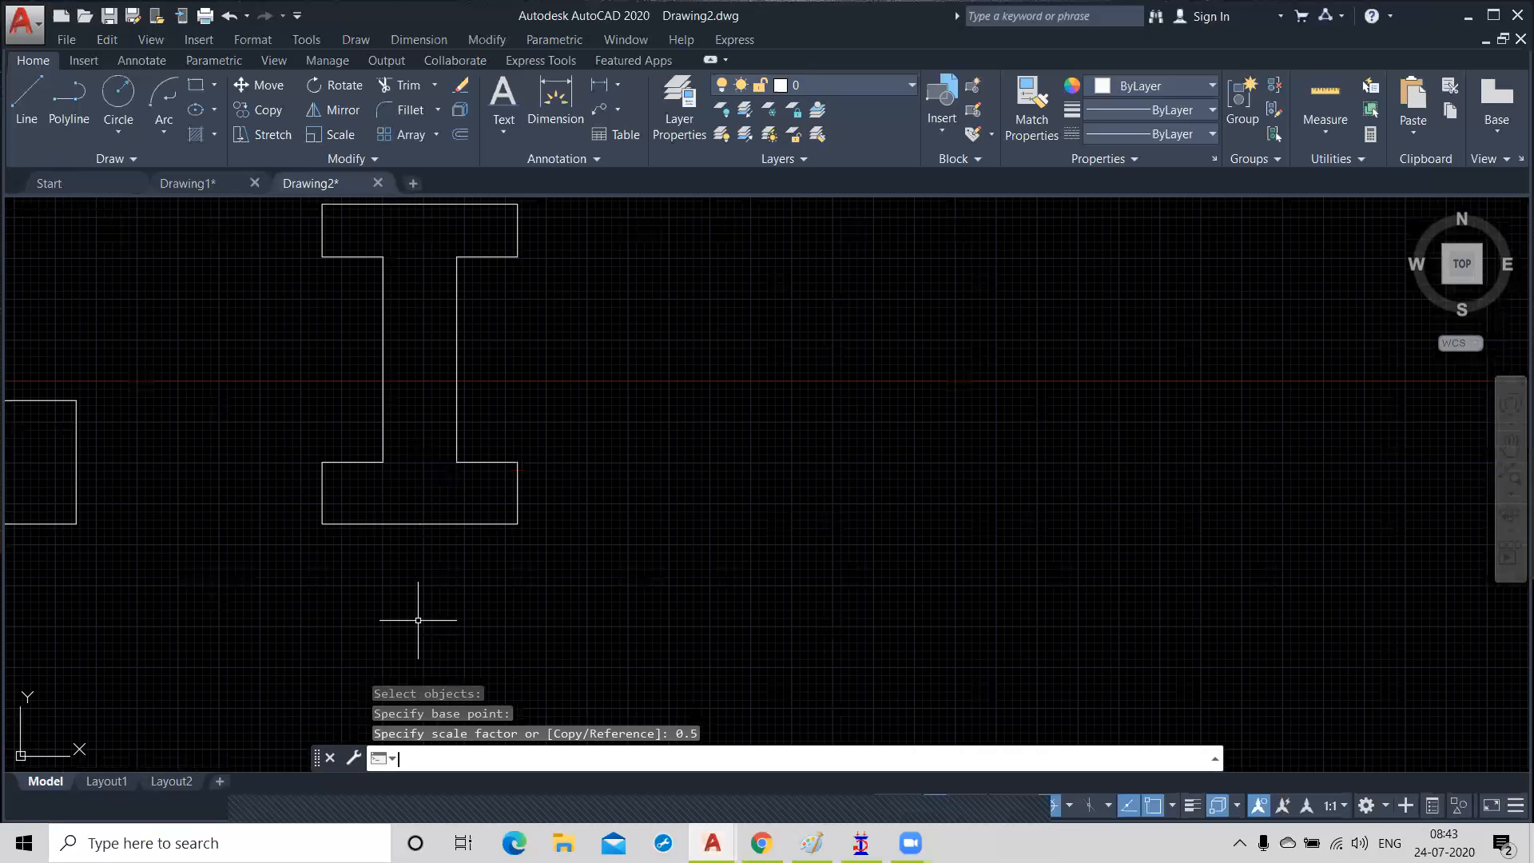
scroll(363, 506, down, 3)
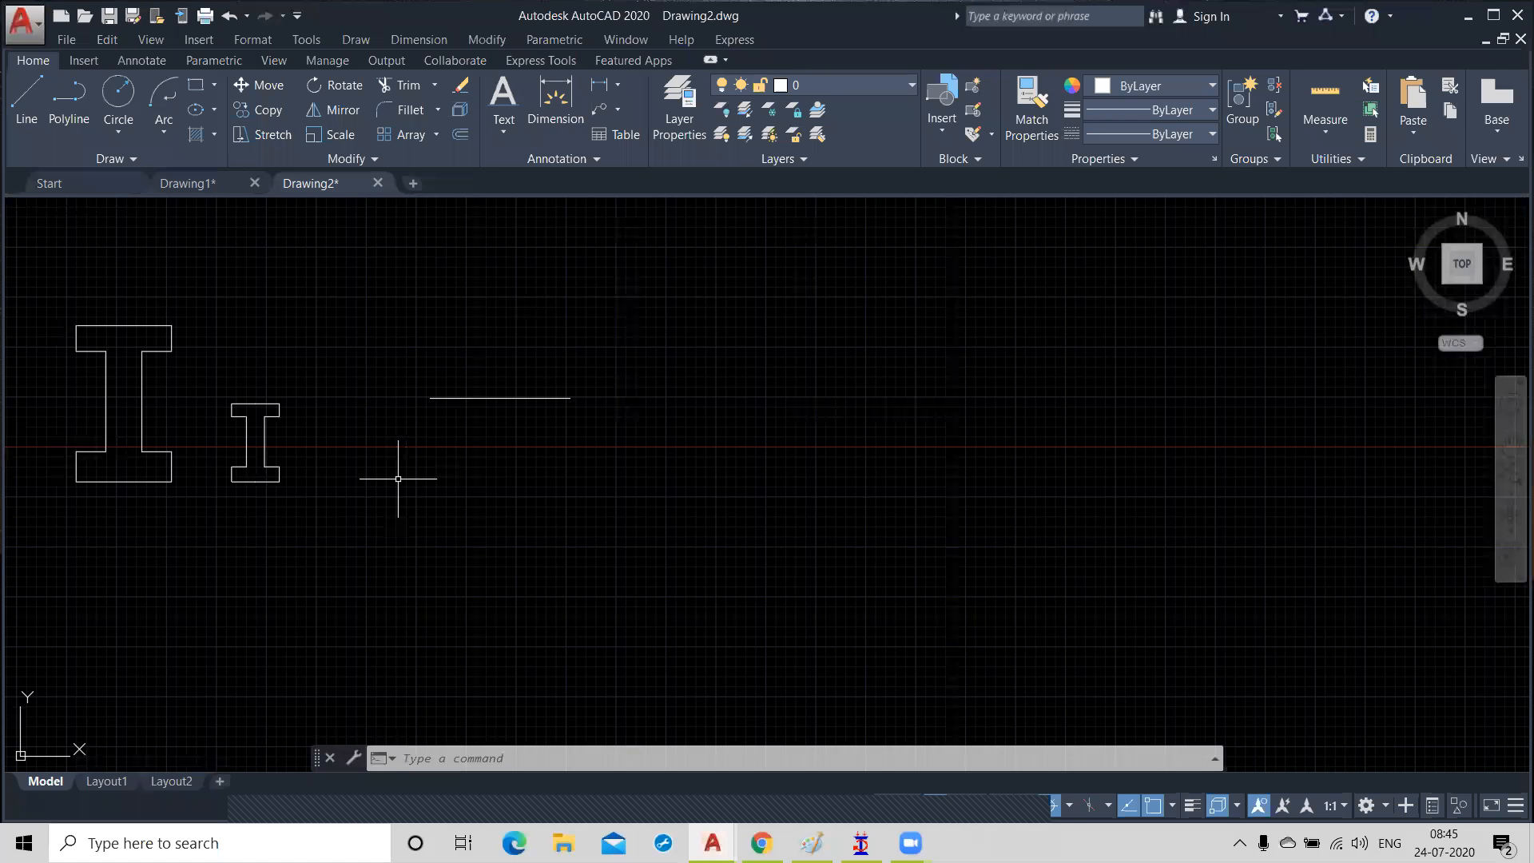
scroll(455, 397, up, 4)
scroll(551, 402, down, 2)
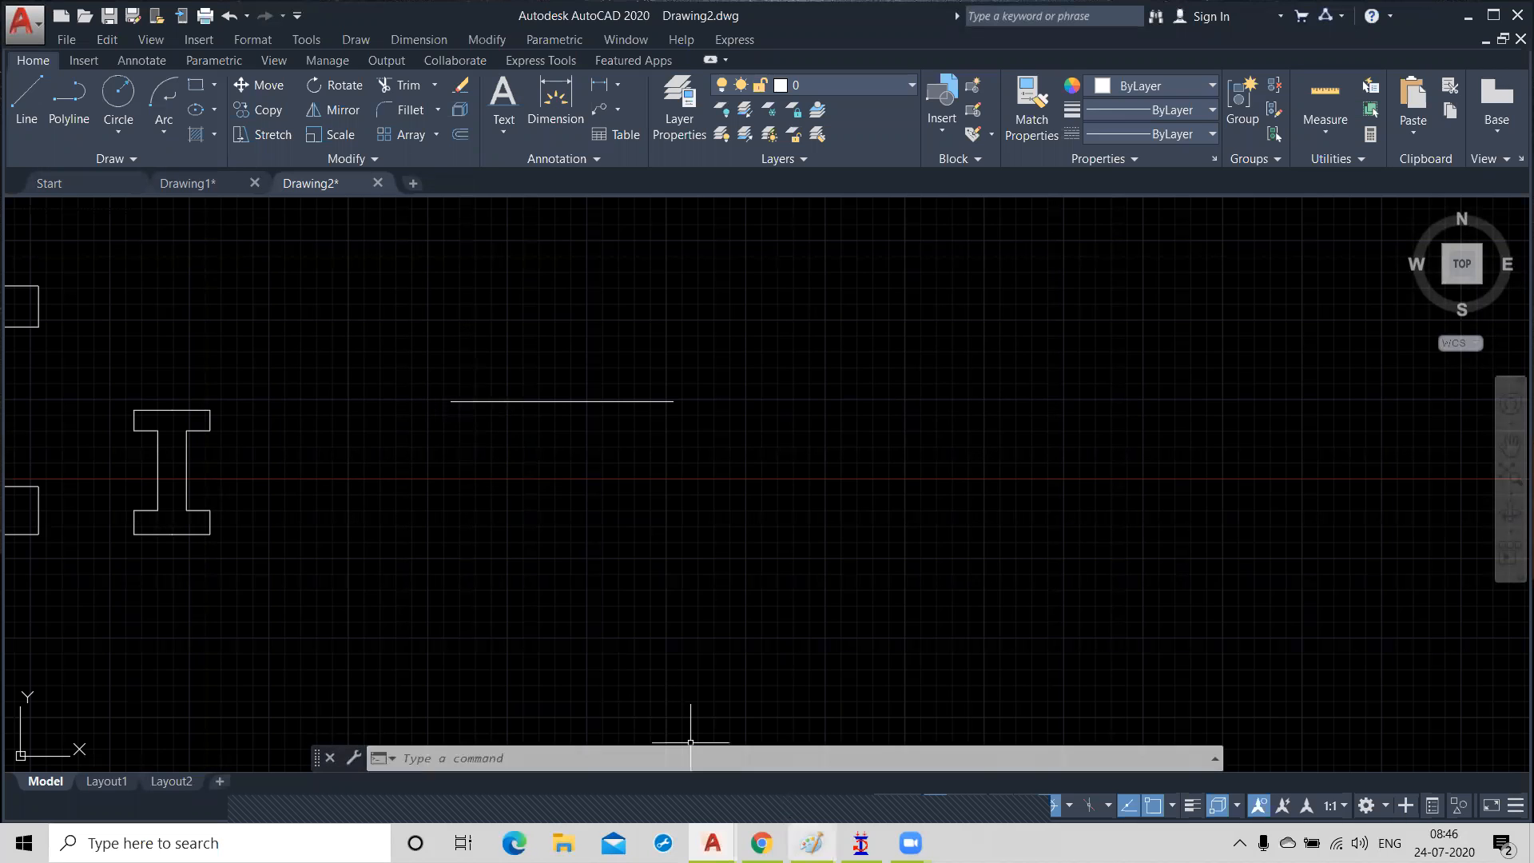
Step: Switch to Paint and add the text 1:50 in the blank area below the left concentric circles
click(812, 843)
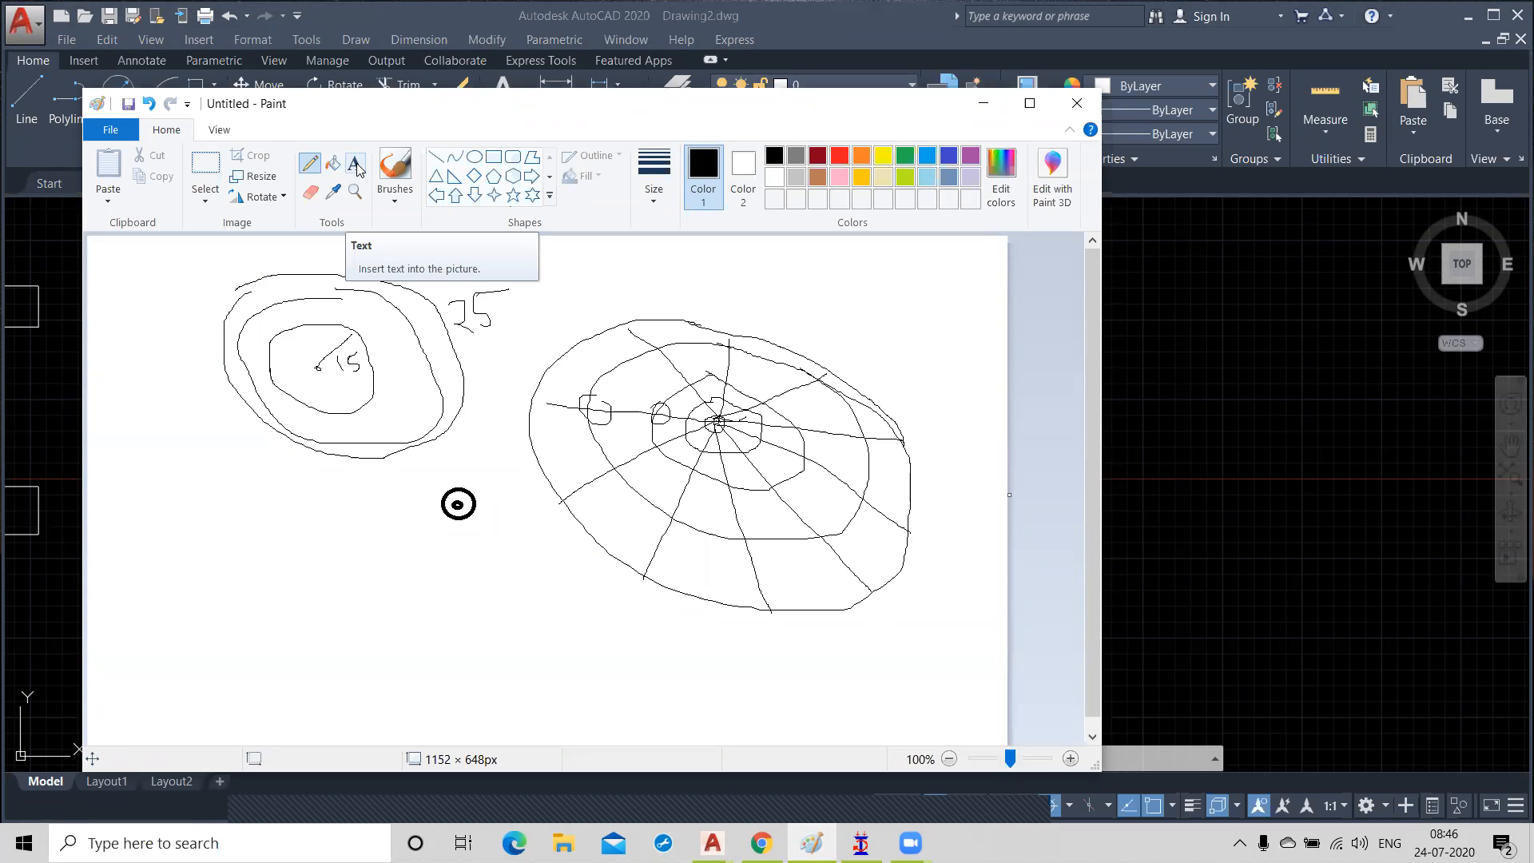
click(358, 168)
click(229, 553)
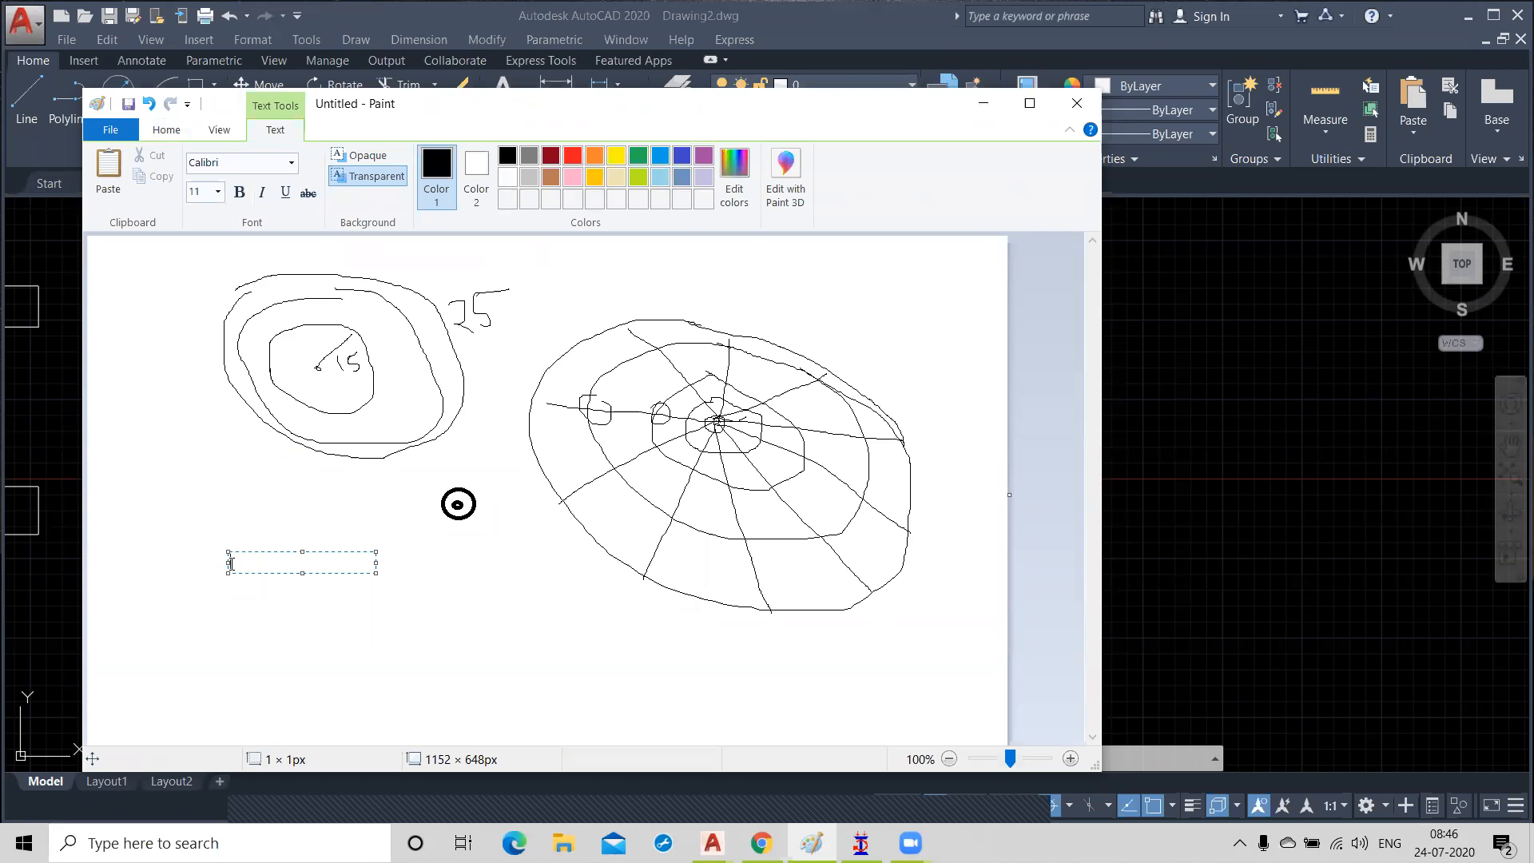
text(1:50)
click(239, 607)
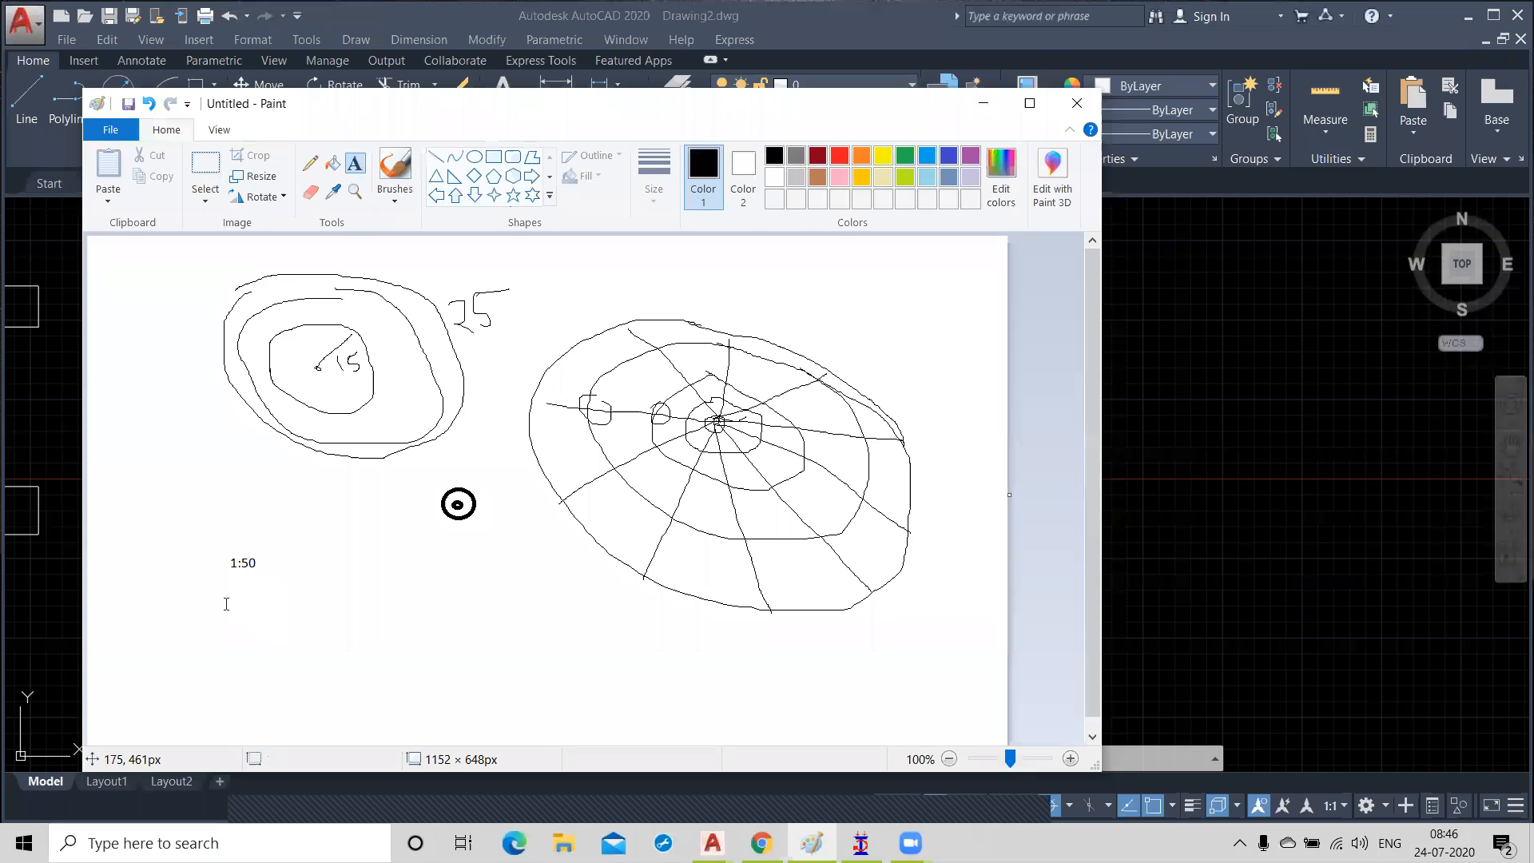
Step: Enter 1 in a second text below the 1:50 note and return to the AutoCAD drawing
click(230, 604)
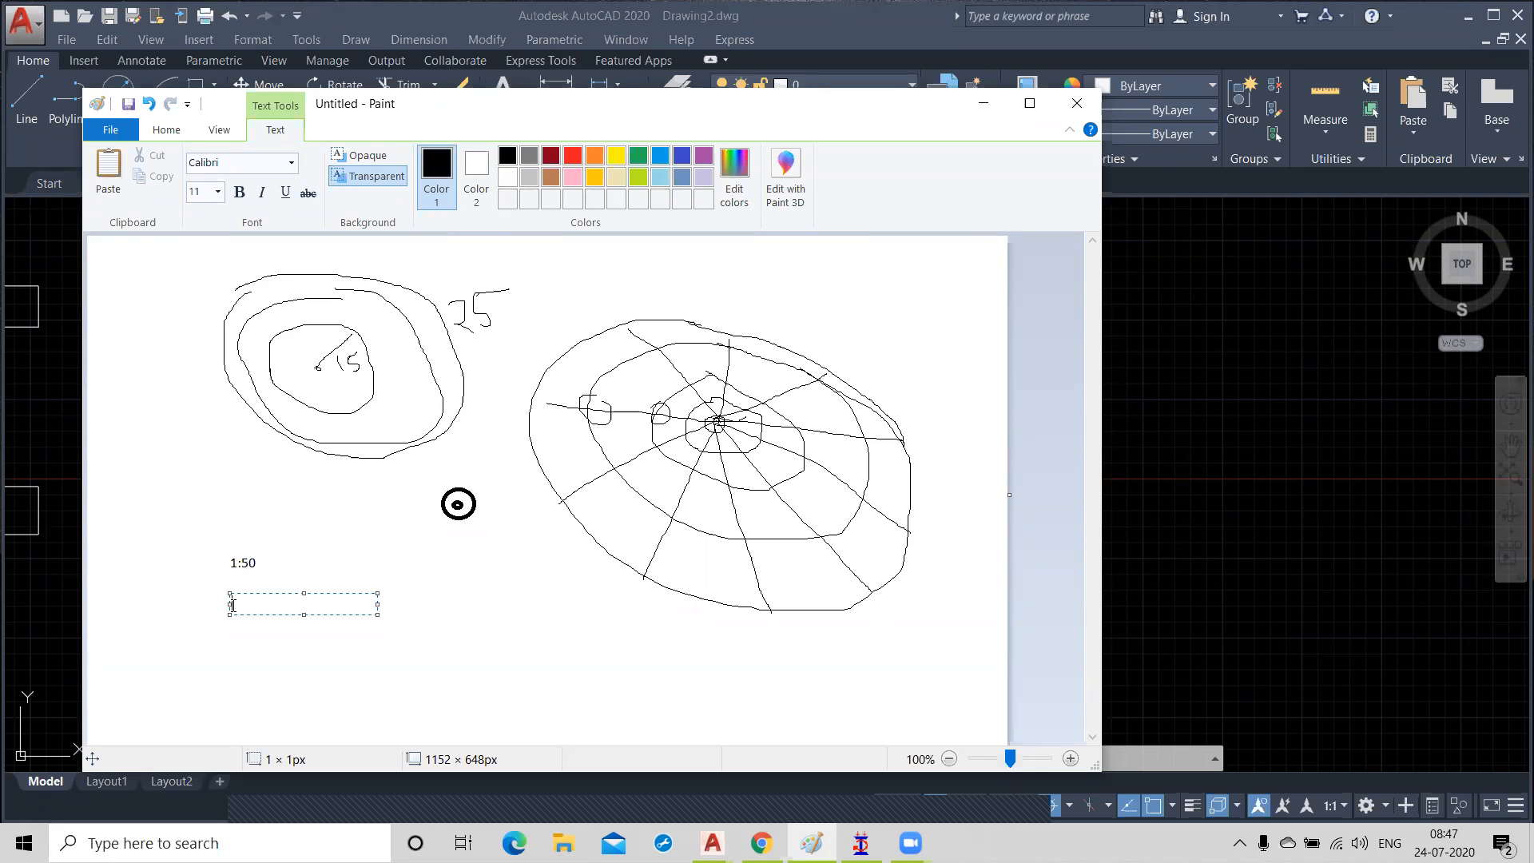
text(1)
click(983, 103)
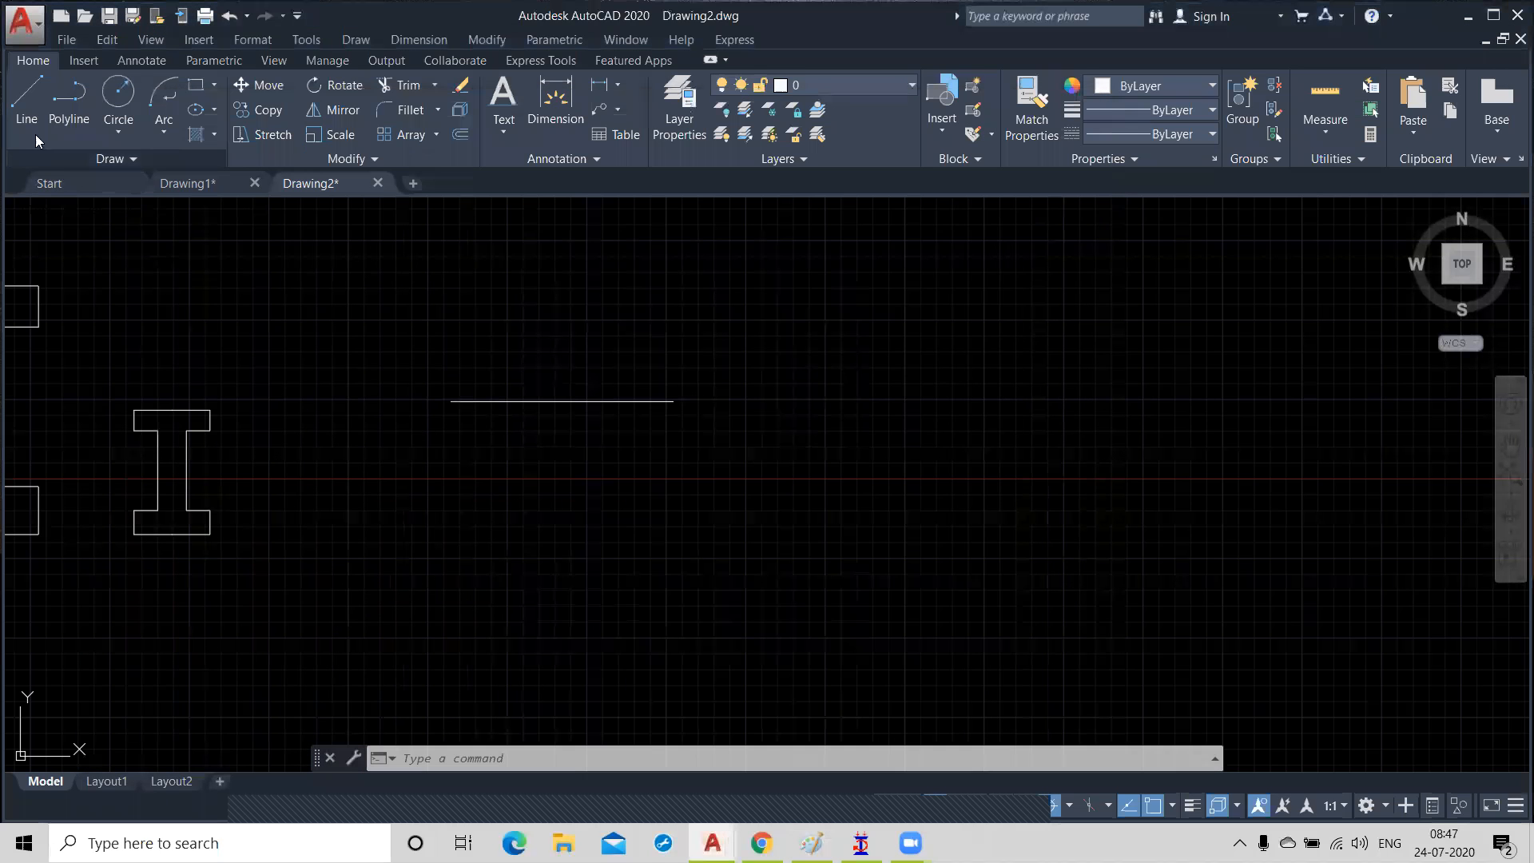
Step: Draw a short vertical line and a longer horizontal line just beneath it, in the empty area right of the scaled line
click(26, 100)
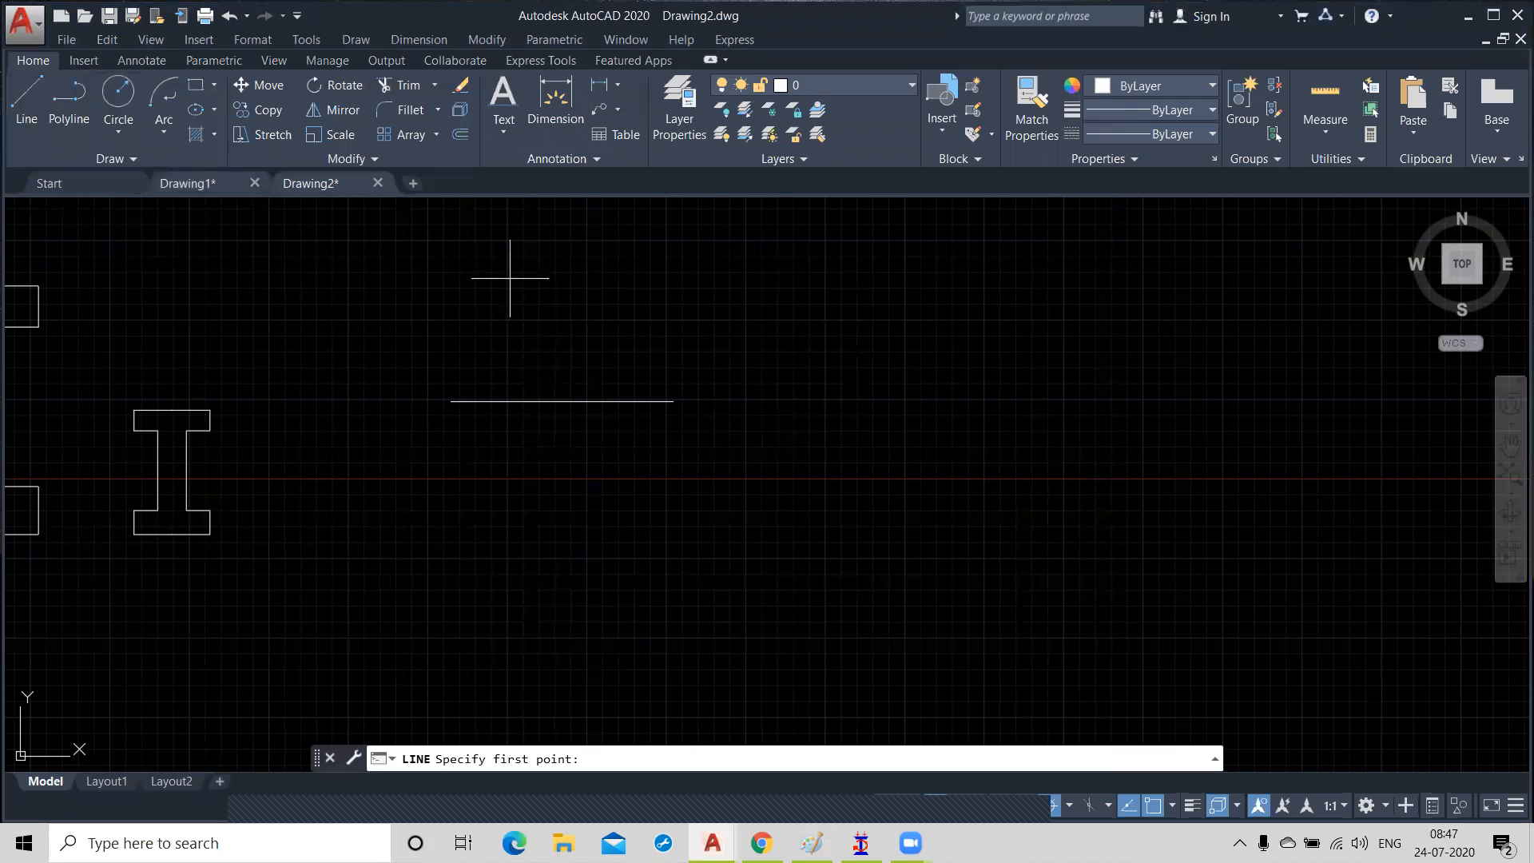
click(912, 367)
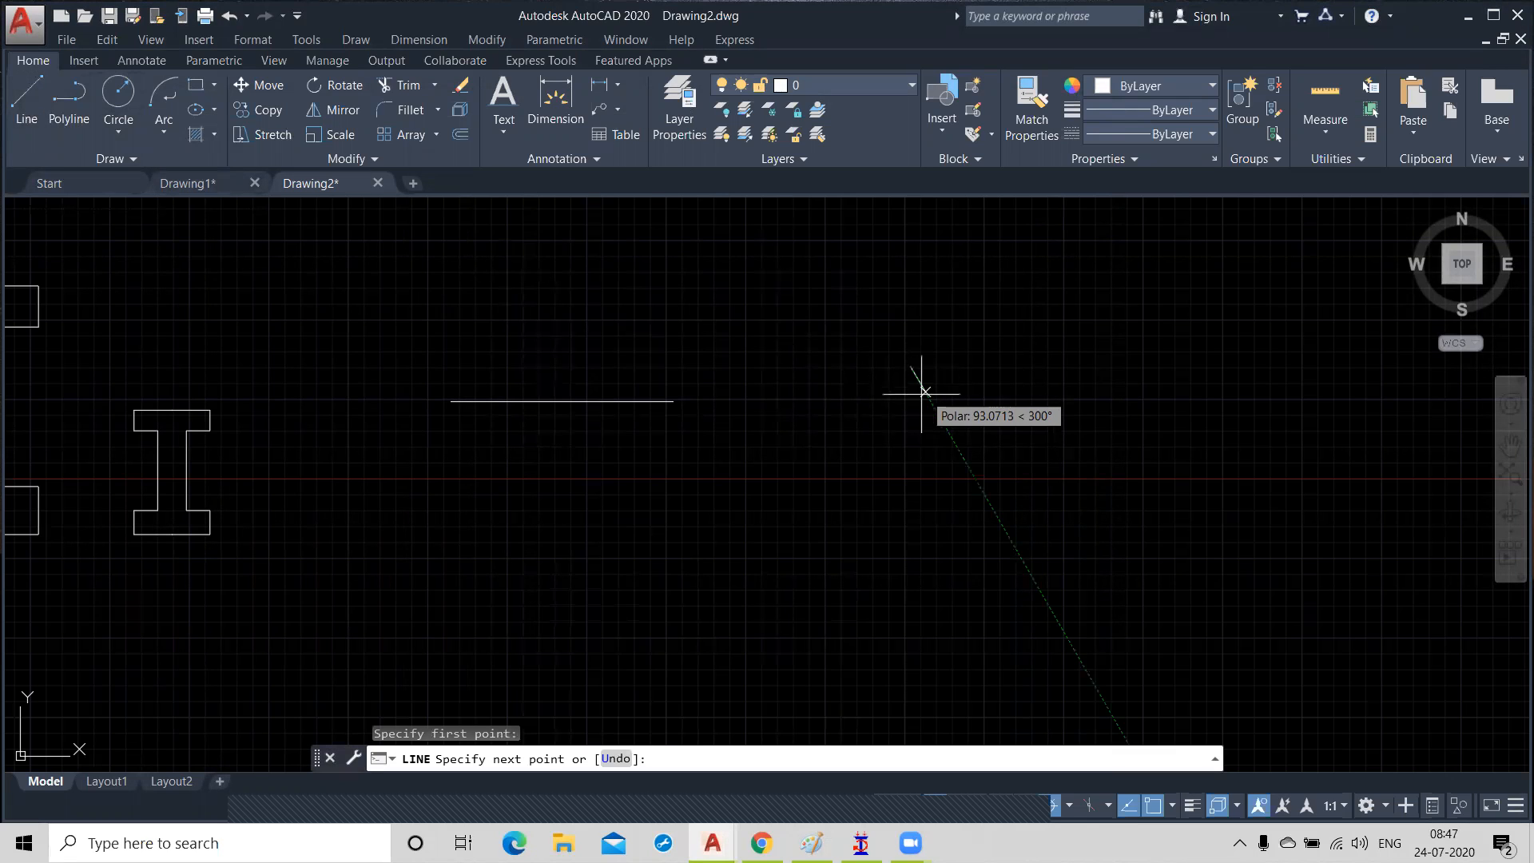
click(910, 404)
key(Return)
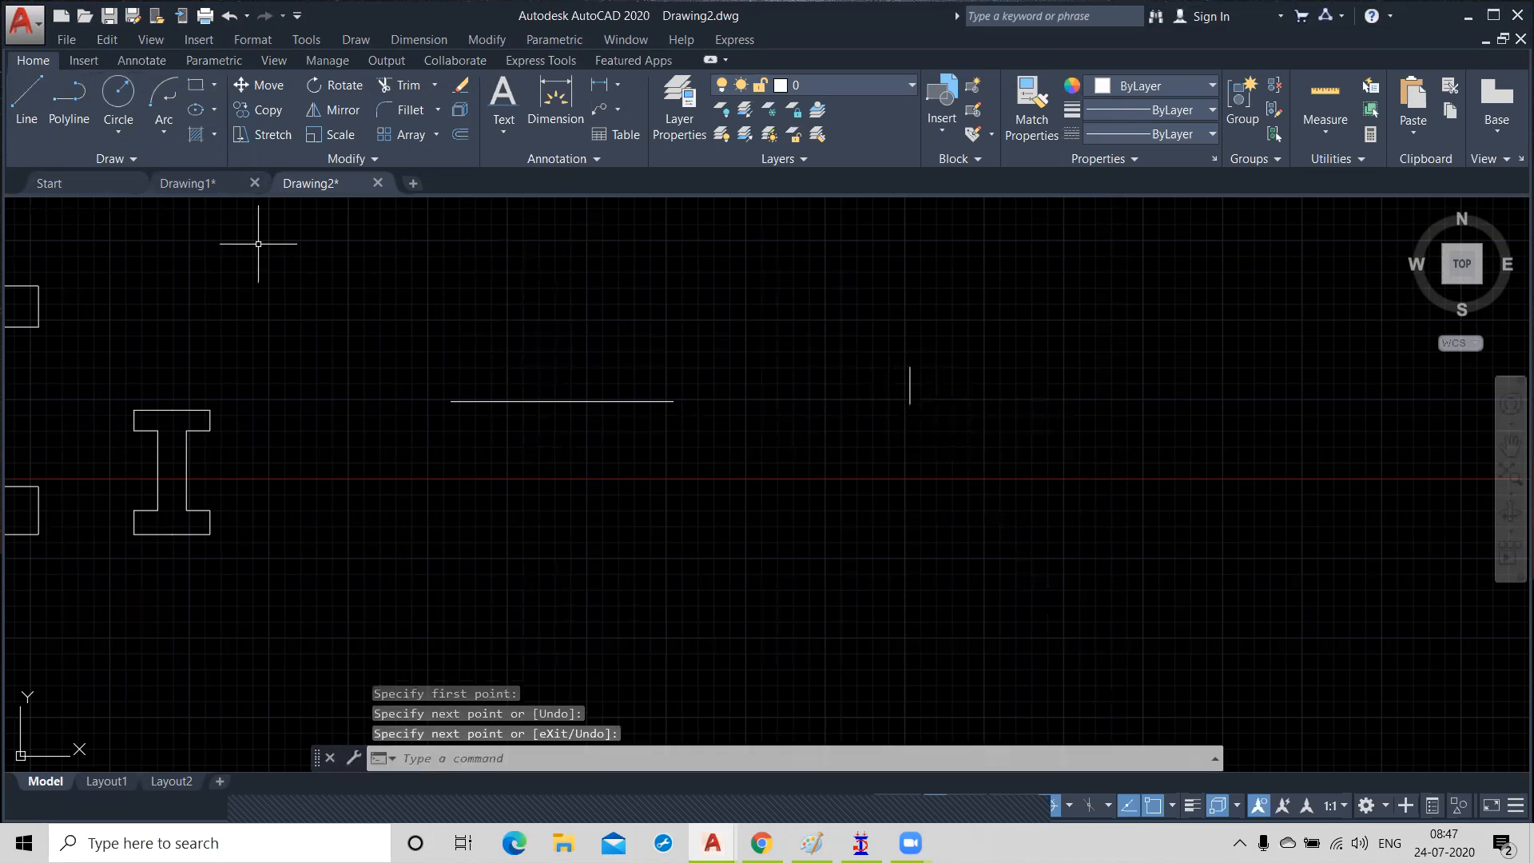
click(26, 100)
click(838, 411)
click(990, 411)
key(Return)
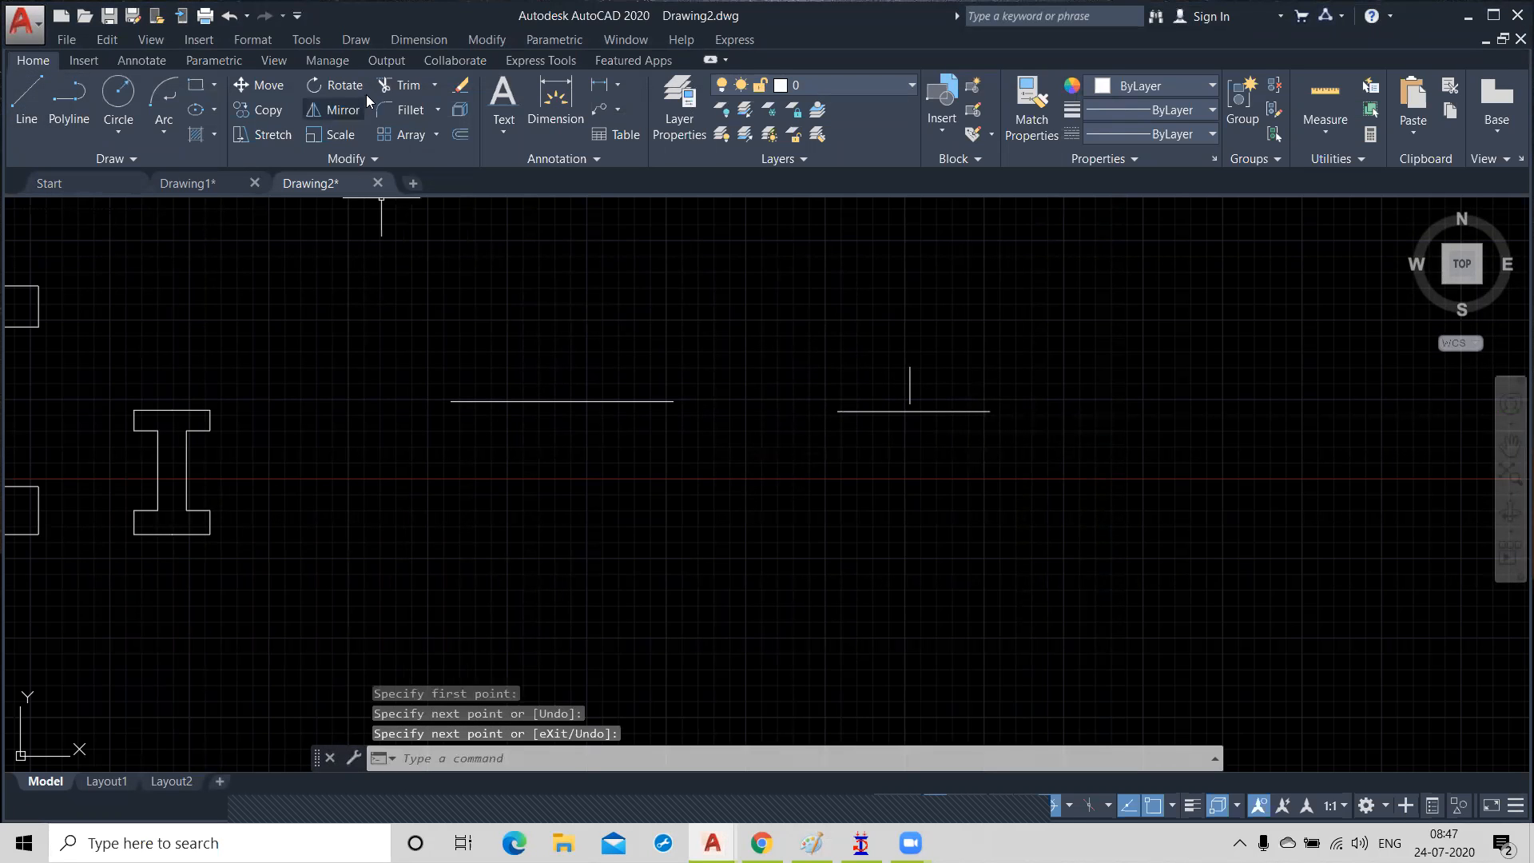
Step: Place the single-line text 100 with rotation angle 0 below the new horizontal line
click(504, 132)
click(520, 209)
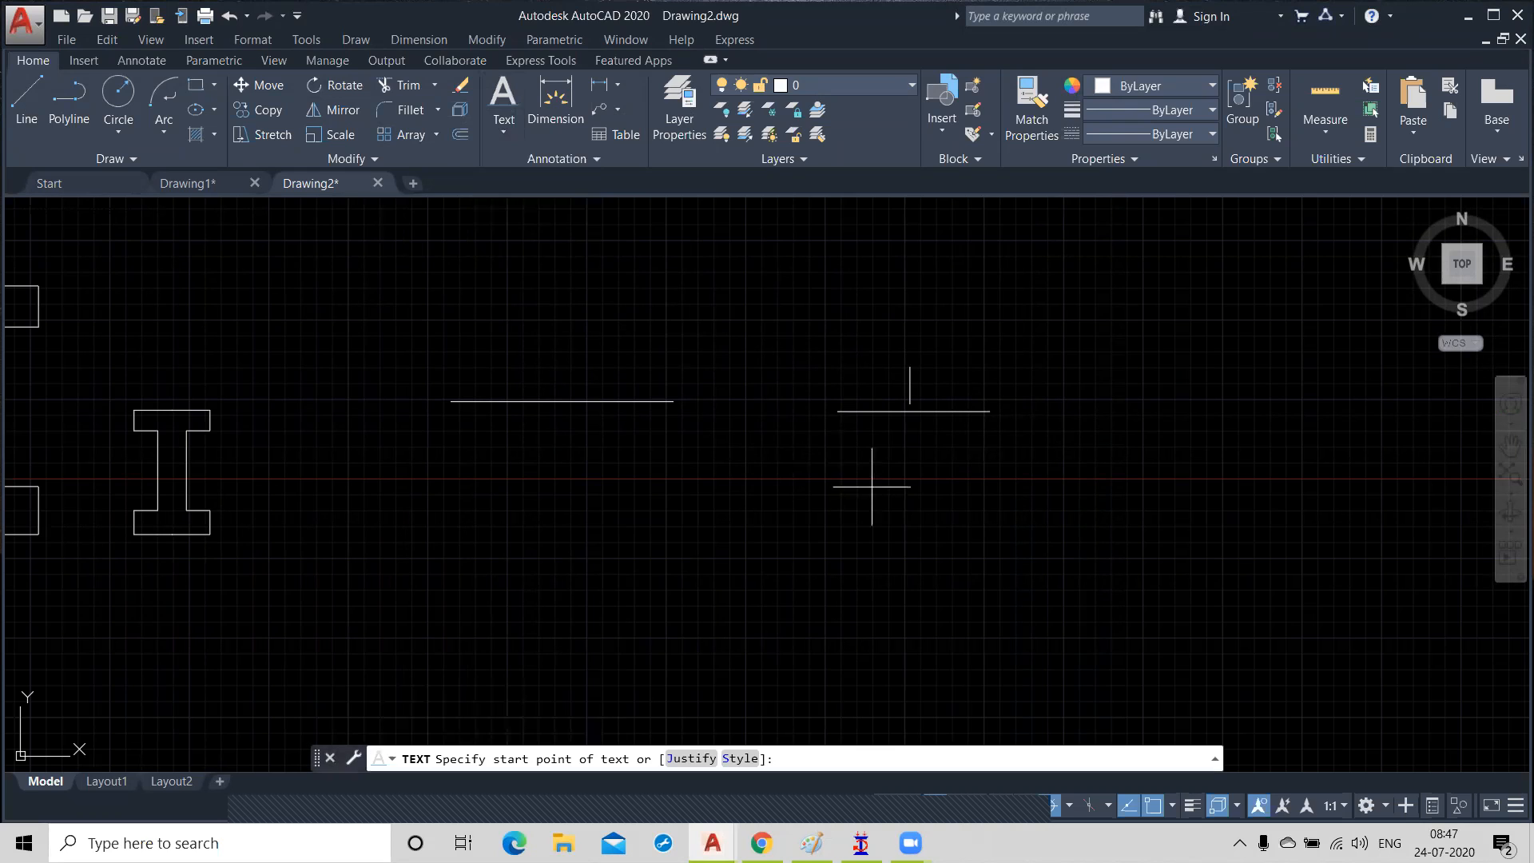
click(879, 512)
click(878, 454)
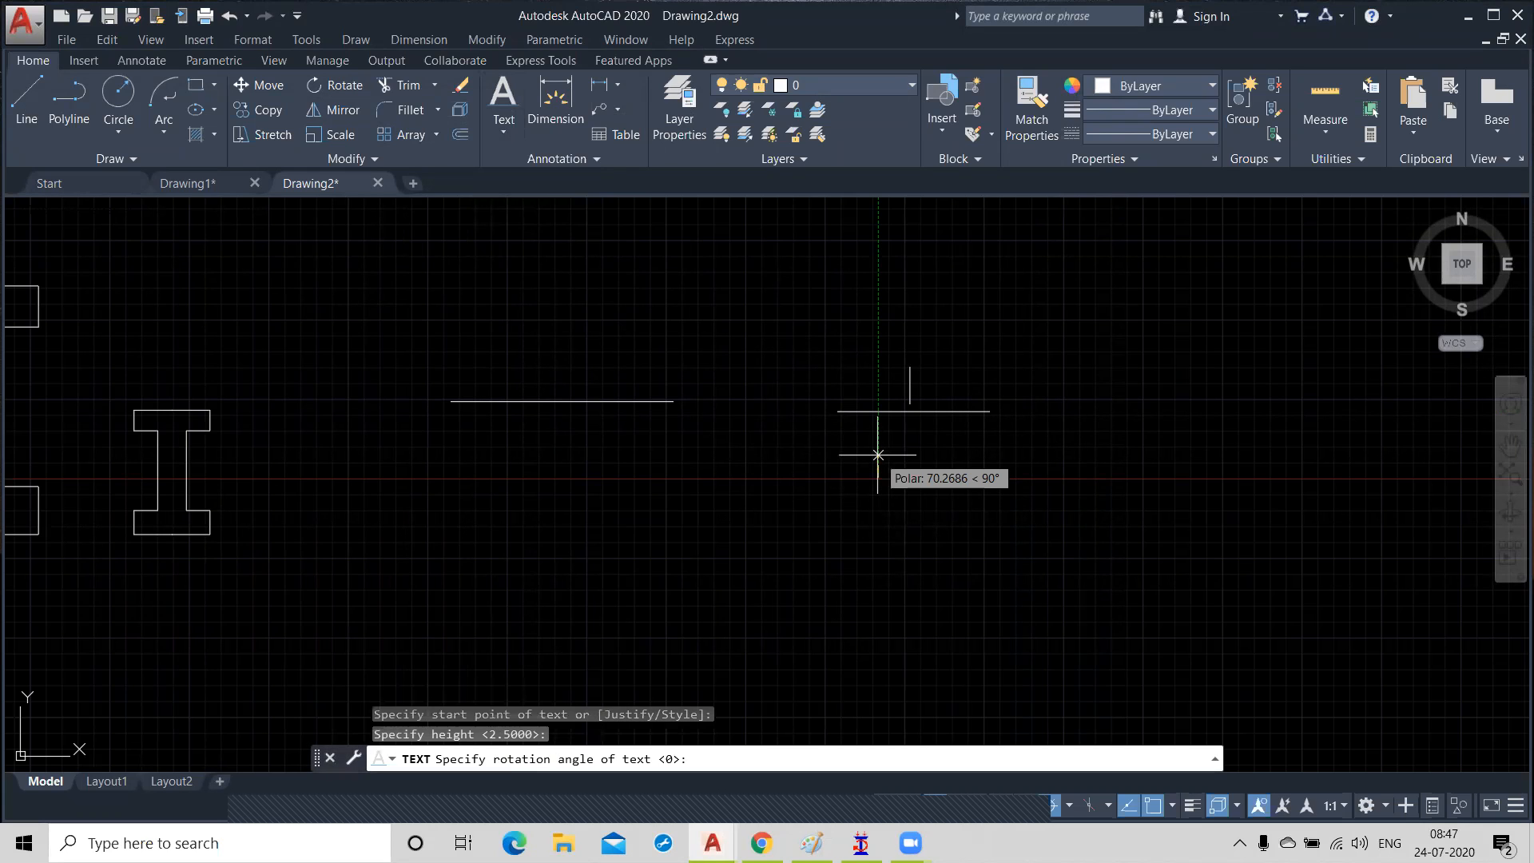
key(Return)
text(100)
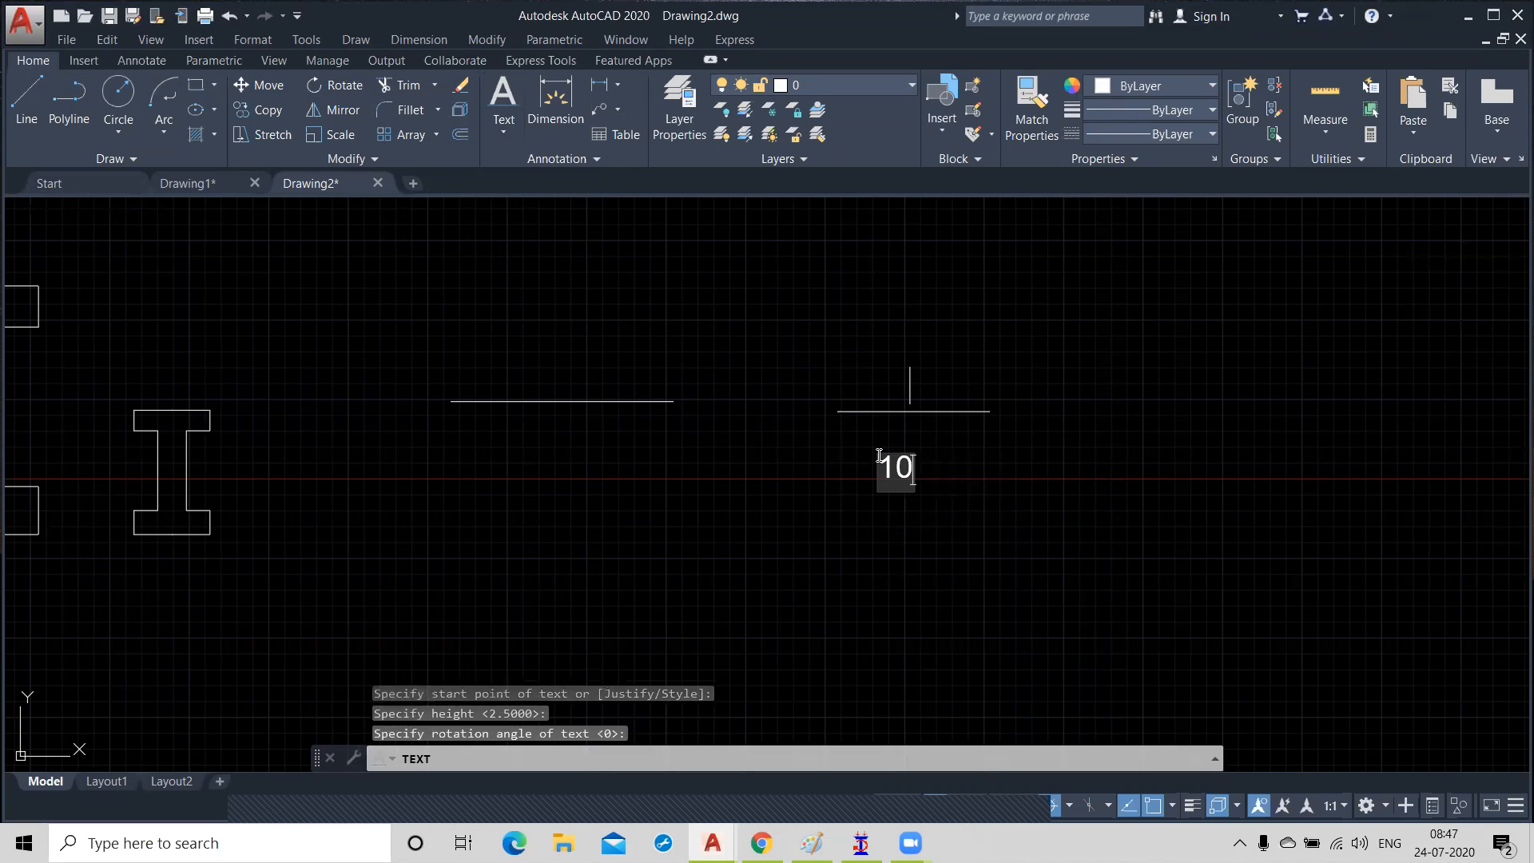
click(932, 550)
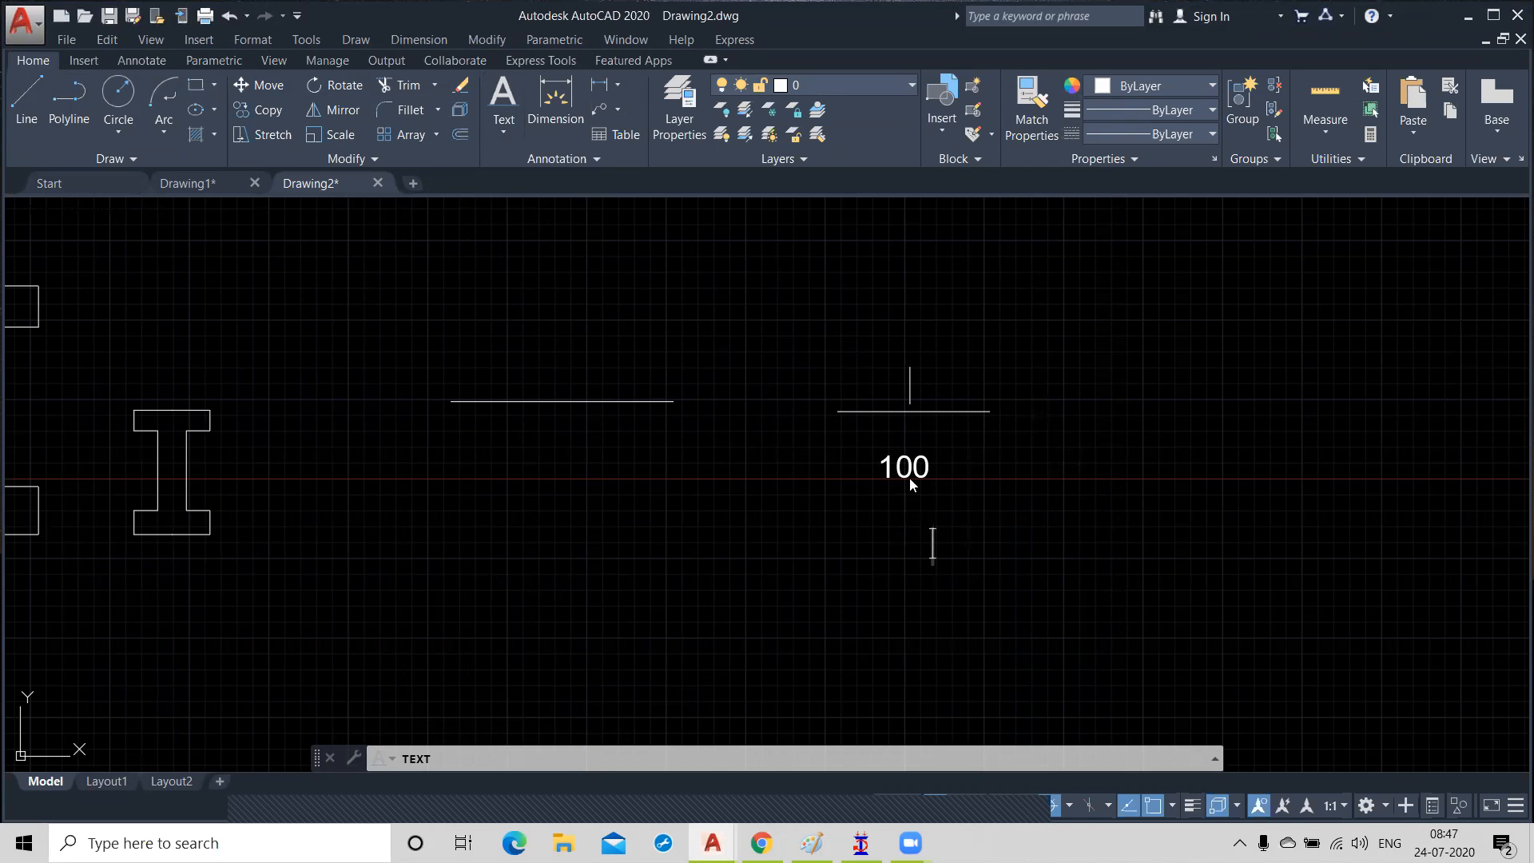
key(Escape)
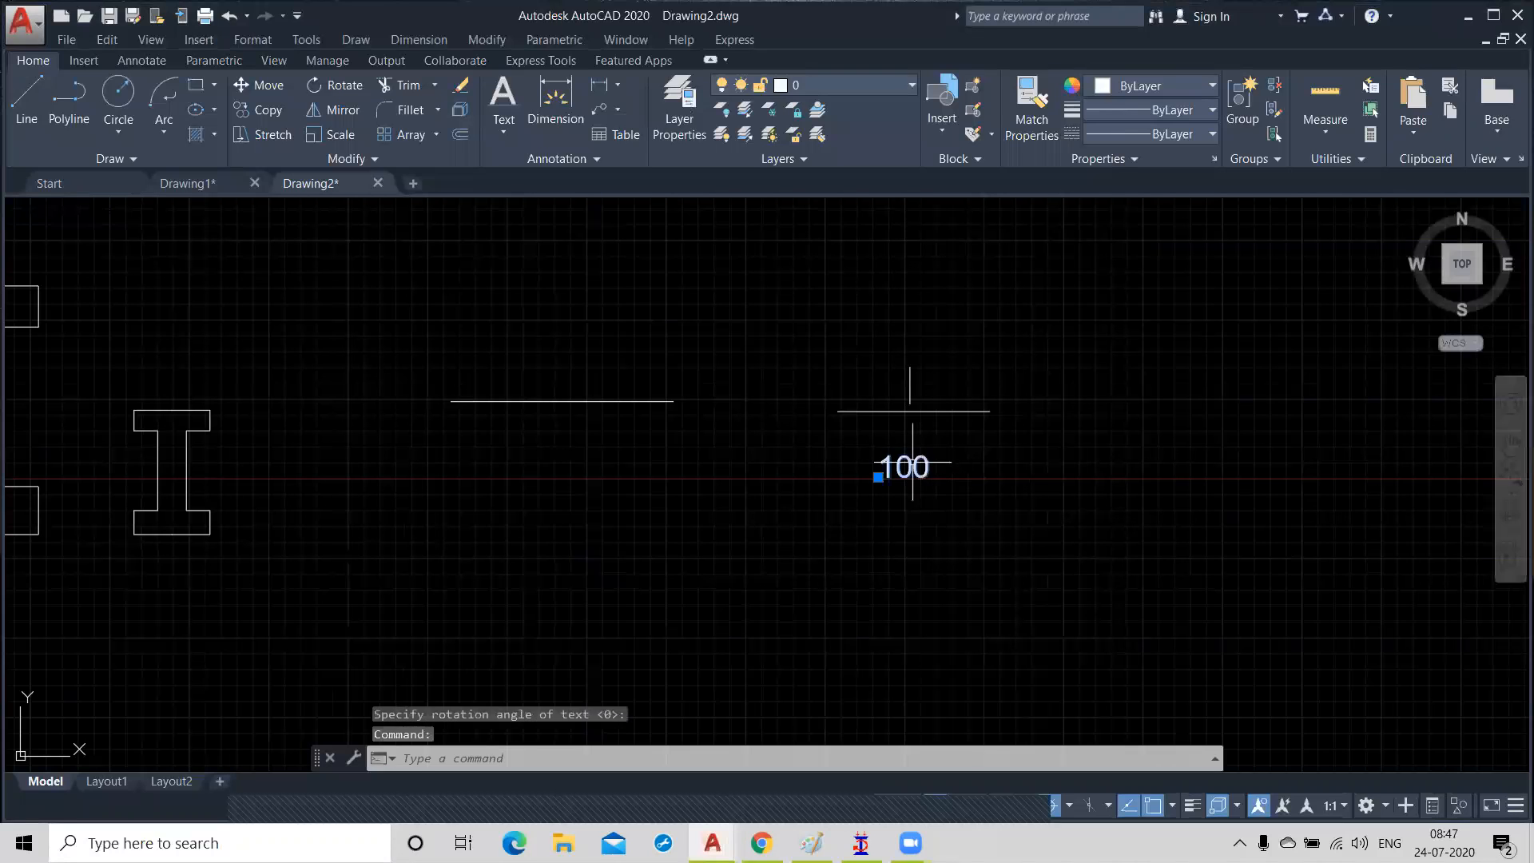
Step: Change the single-line text below the short lines to 50
double_click(917, 469)
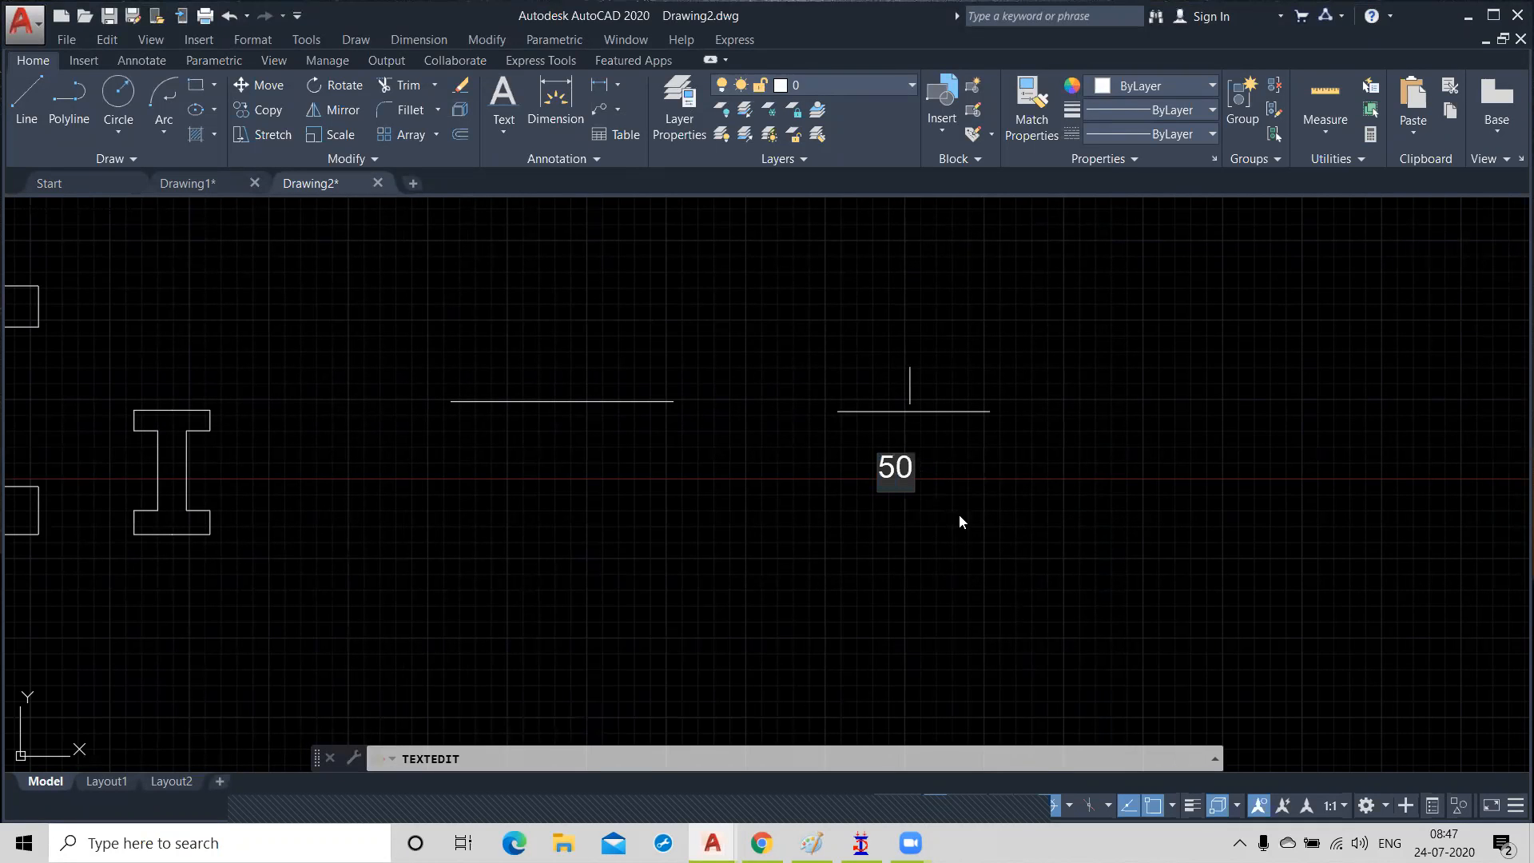
click(980, 533)
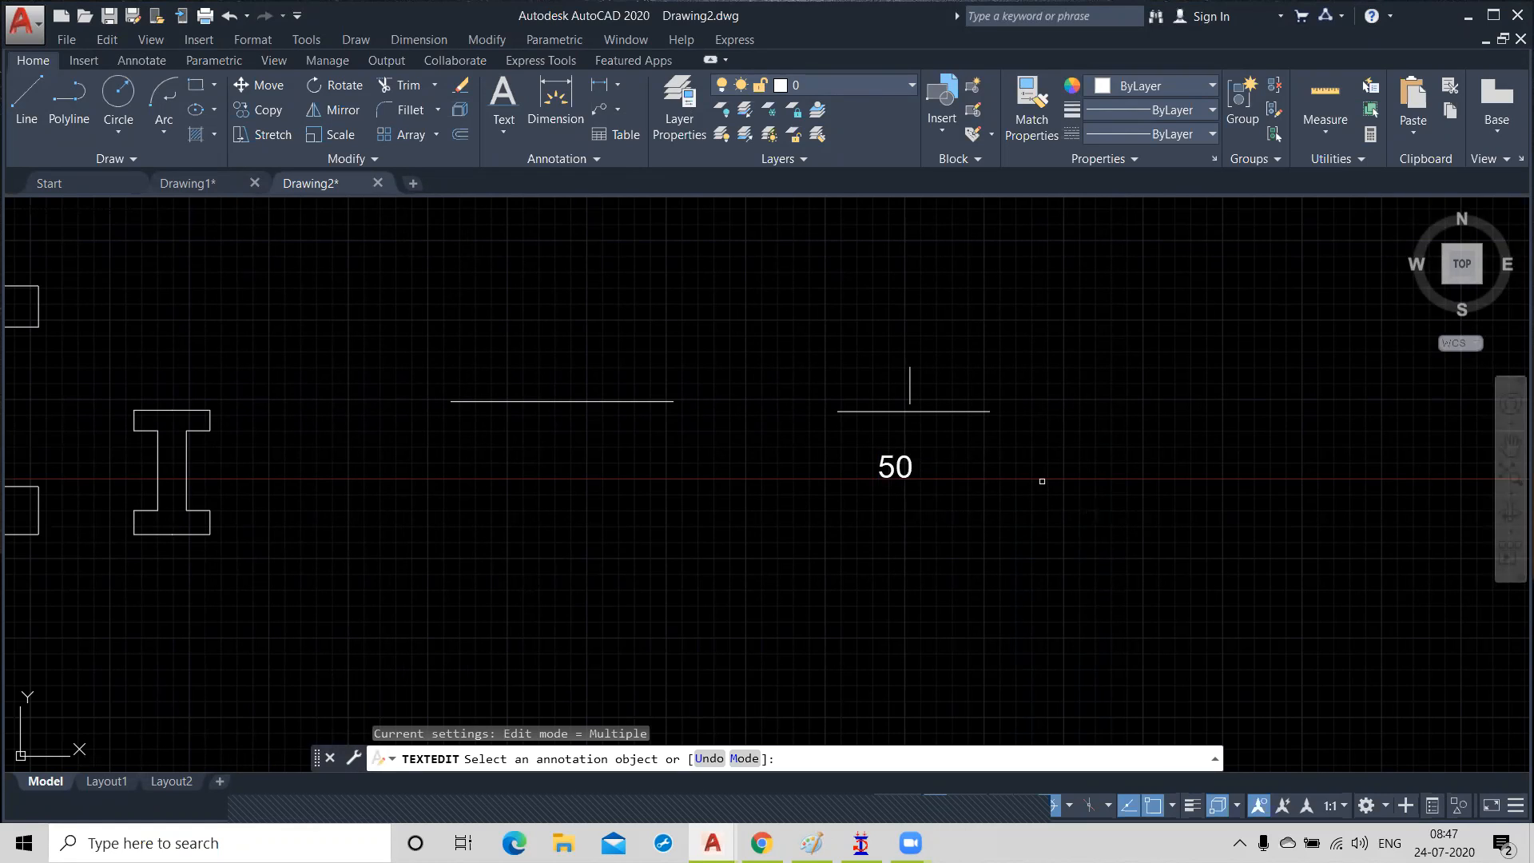
key(Escape)
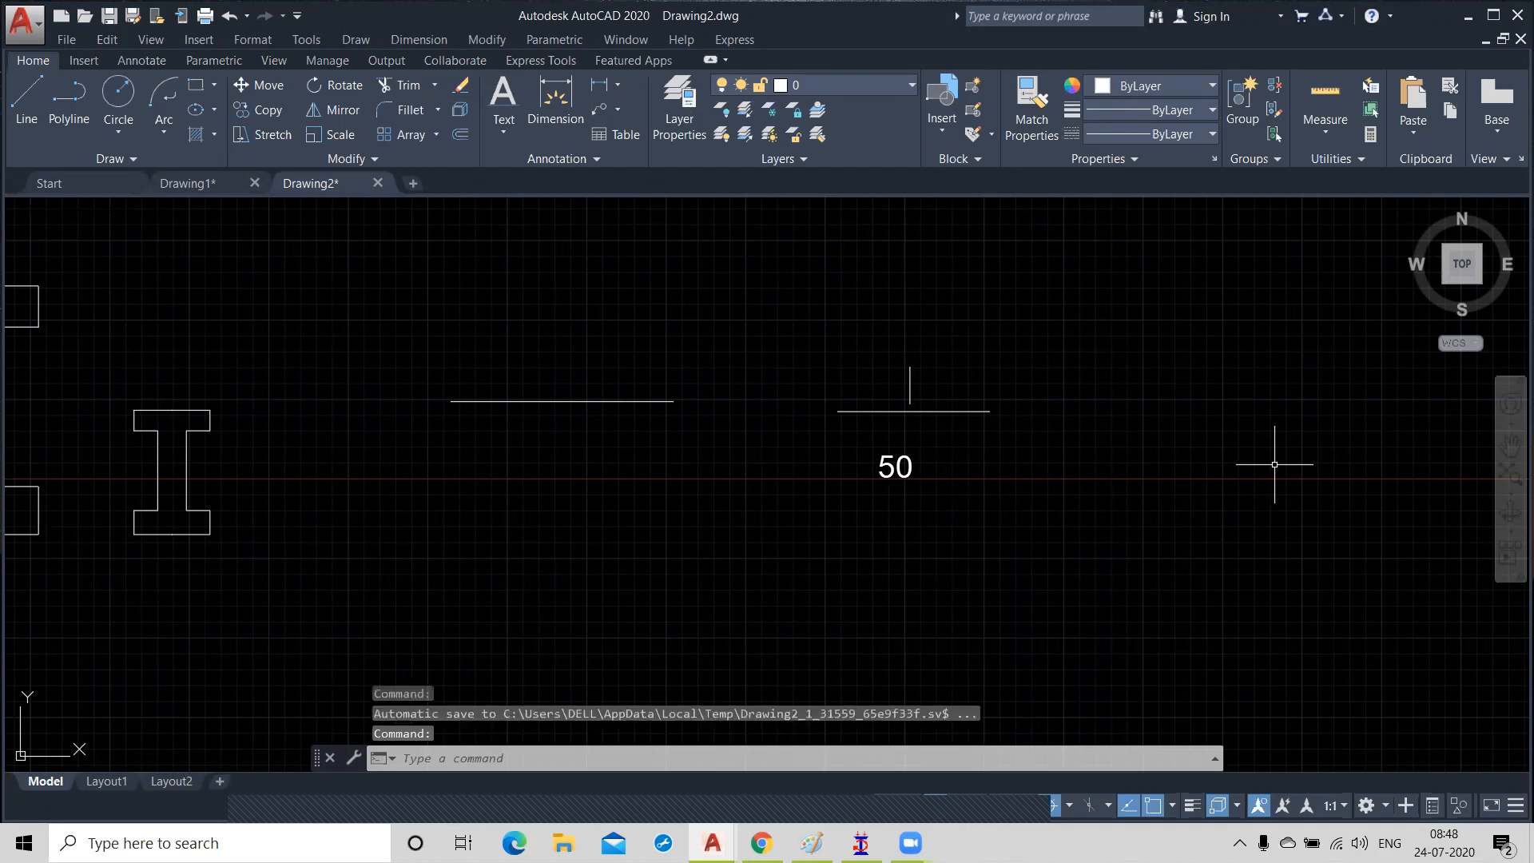
Step: Delete the short vertical line, the horizontal line beneath it and the text 50
click(687, 302)
click(1060, 546)
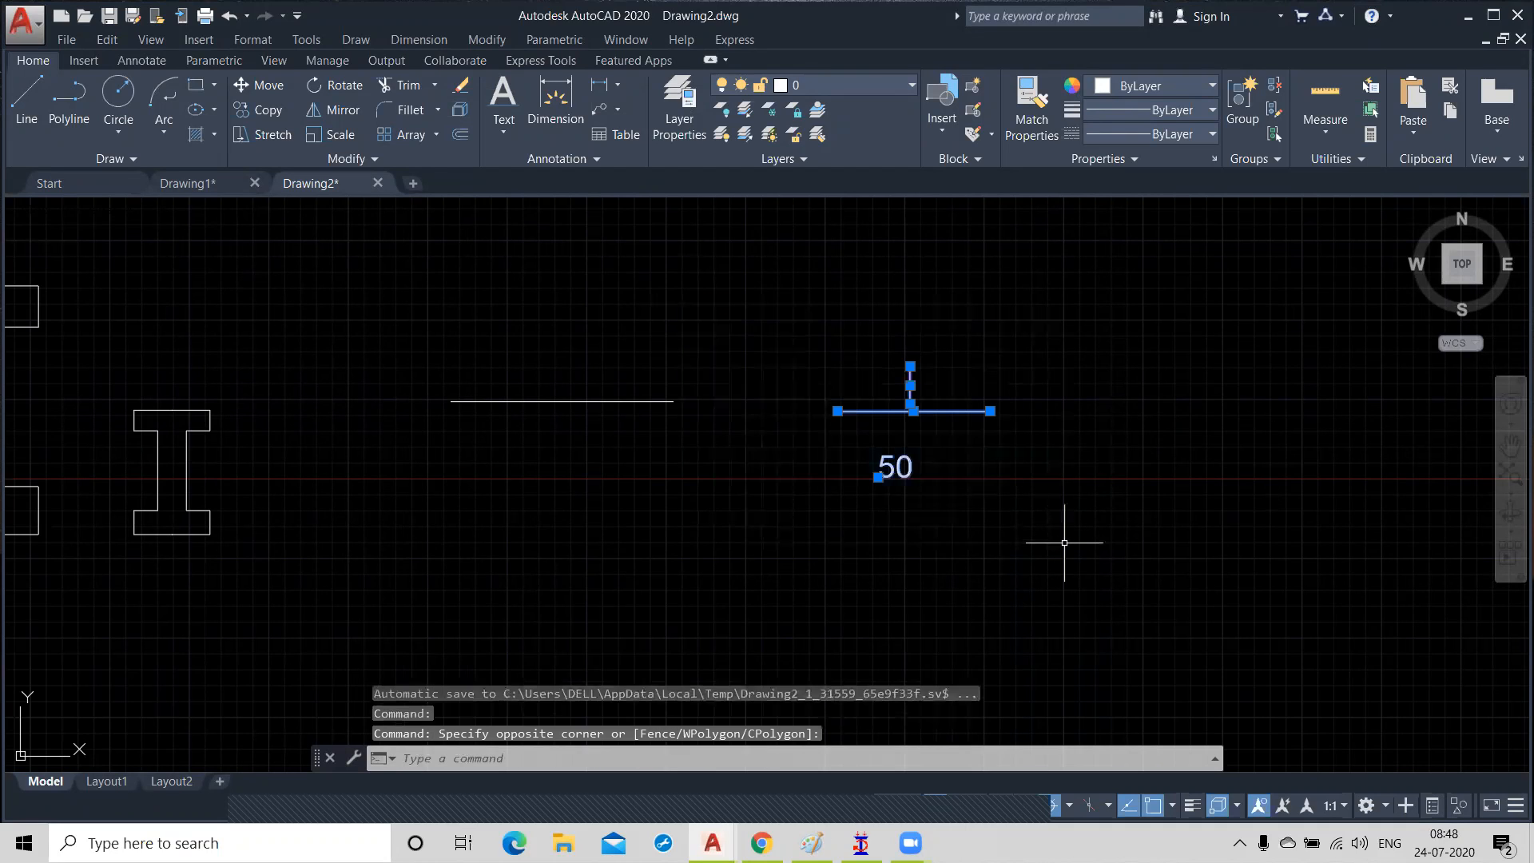
key(Delete)
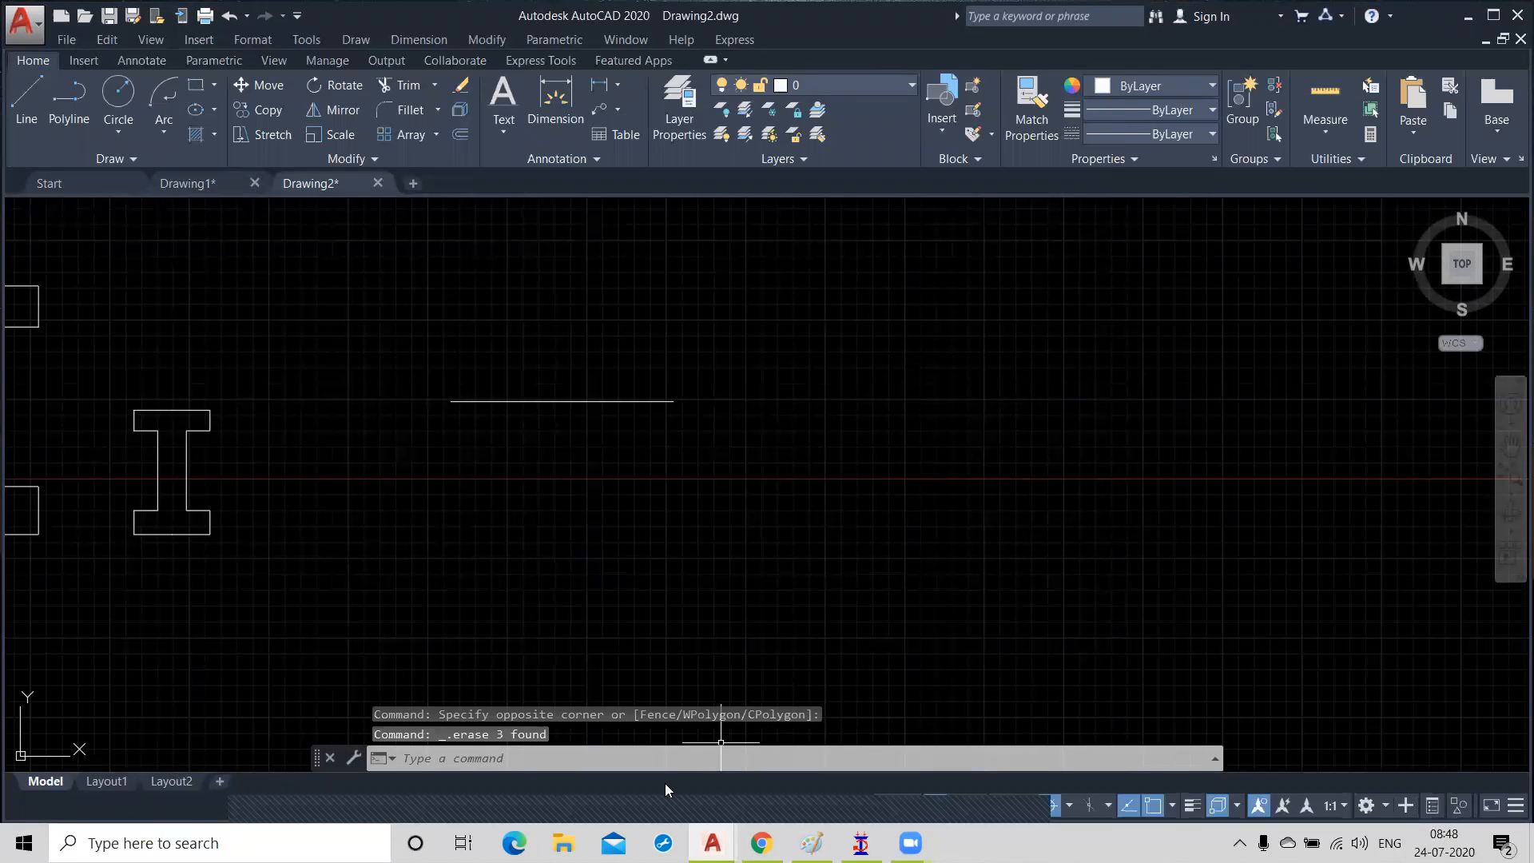
Step: Switch to Paint and erase all the circle sketches and ratio text from the canvas
click(811, 843)
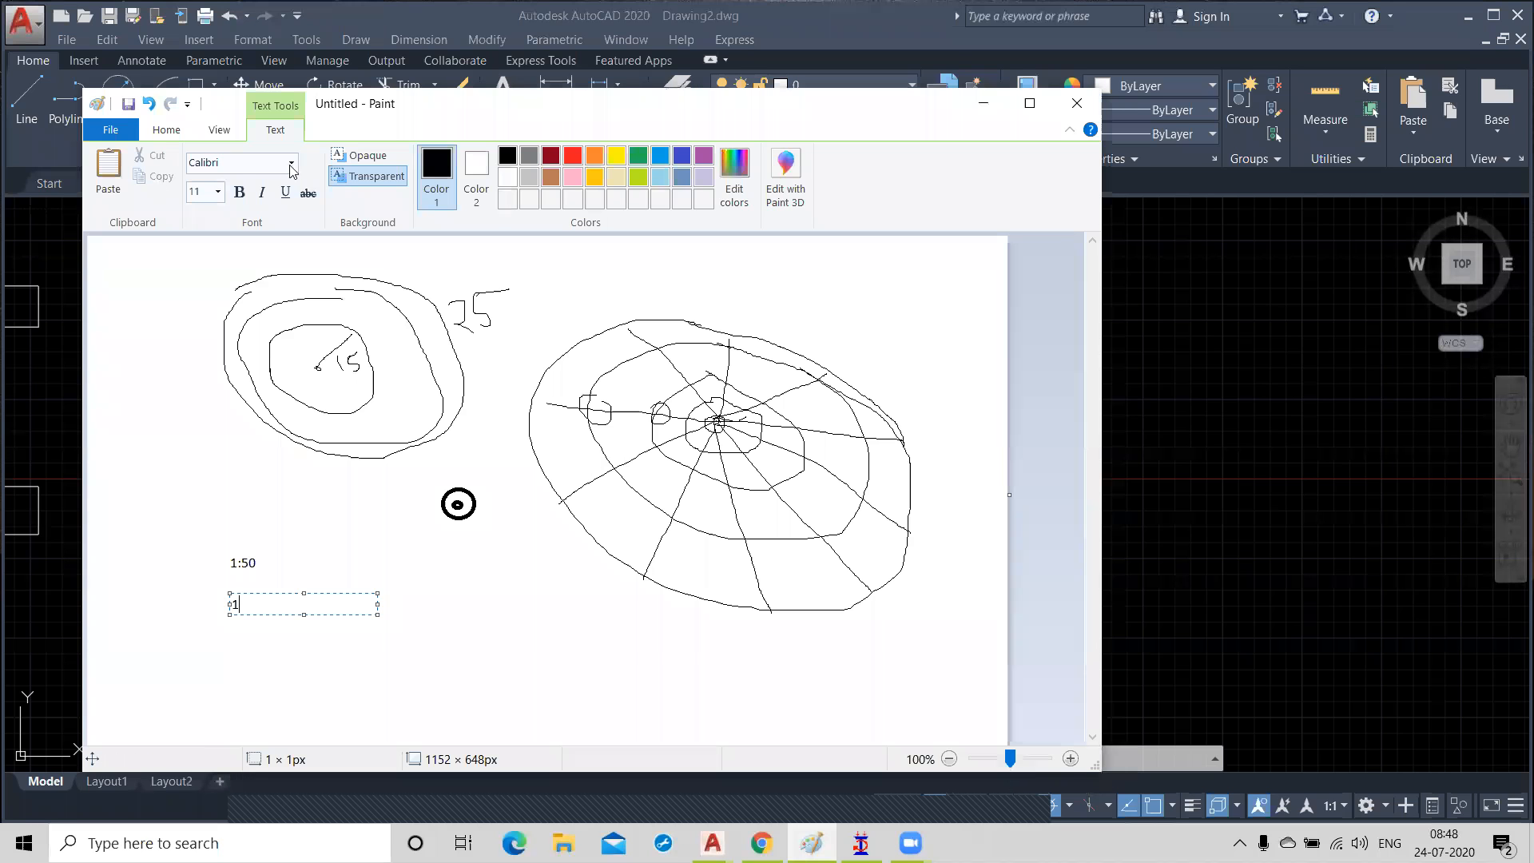
click(201, 295)
click(200, 167)
scroll(331, 424, down, 1)
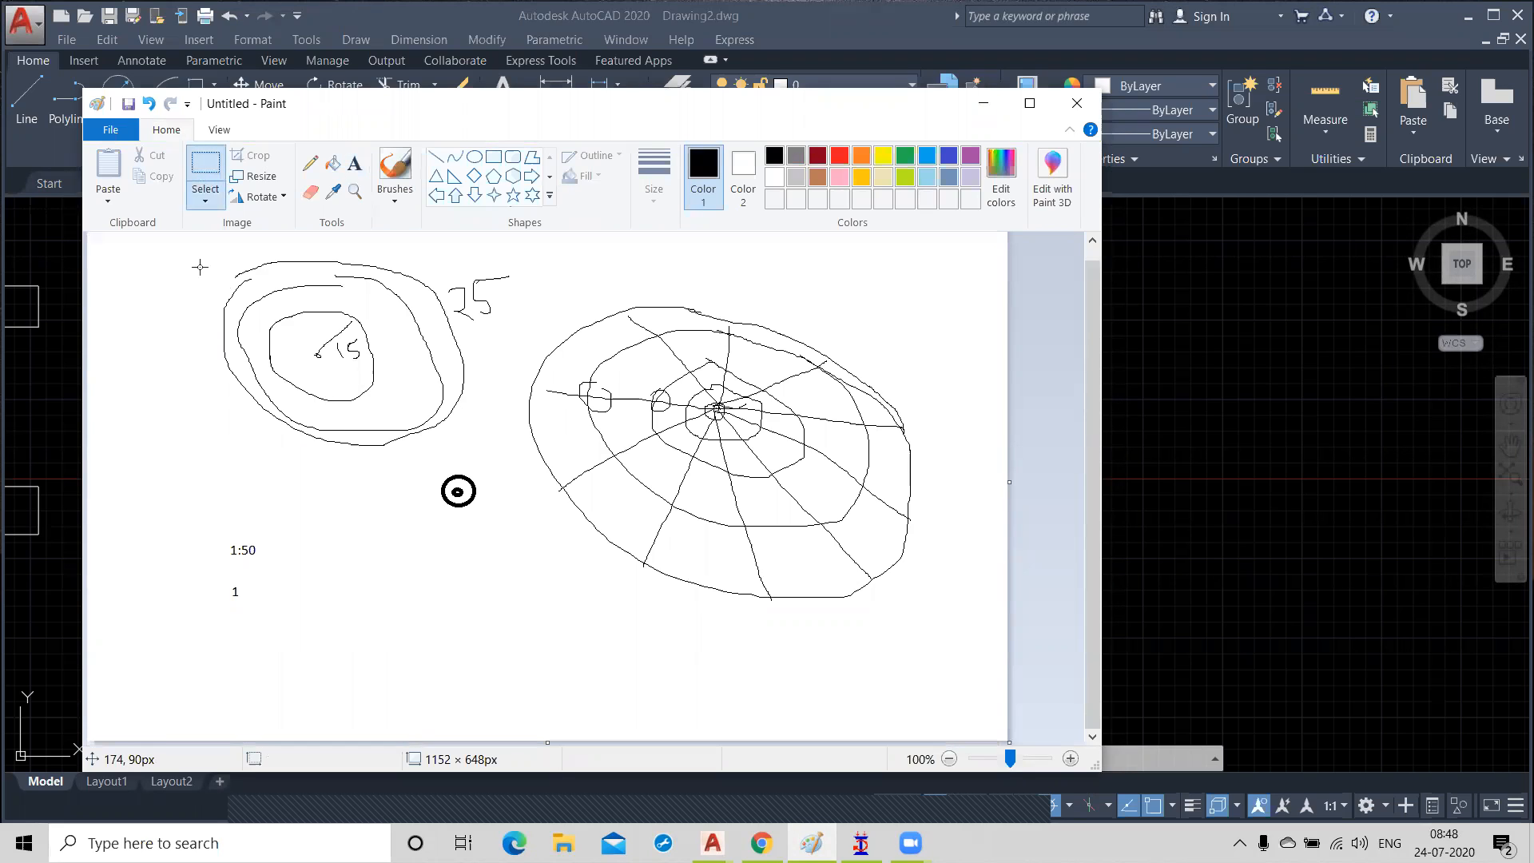
drag(187, 245, 200, 251)
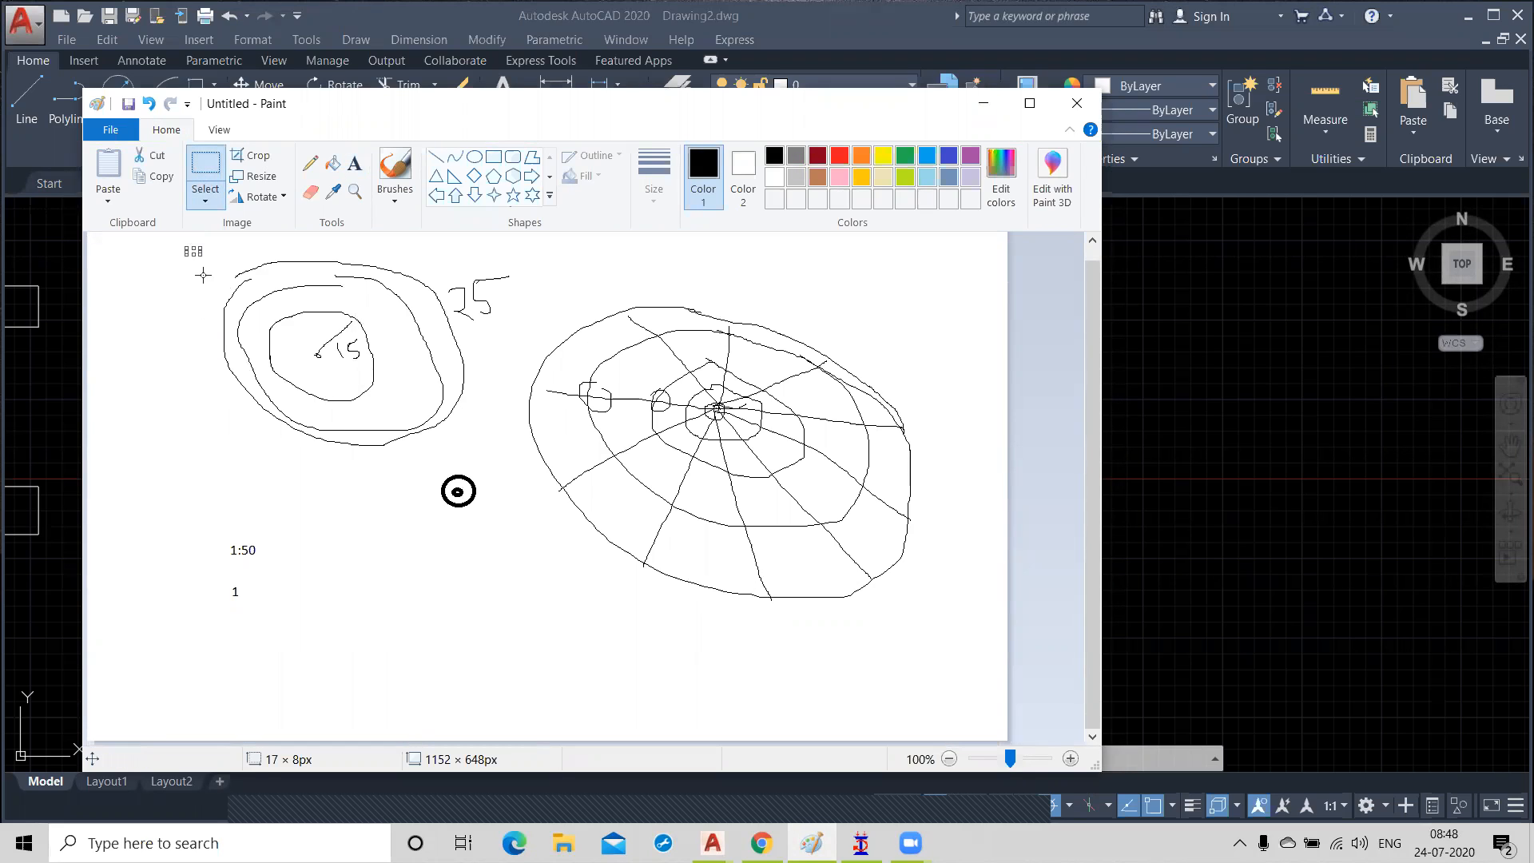
click(169, 248)
drag(169, 247, 937, 685)
key(Delete)
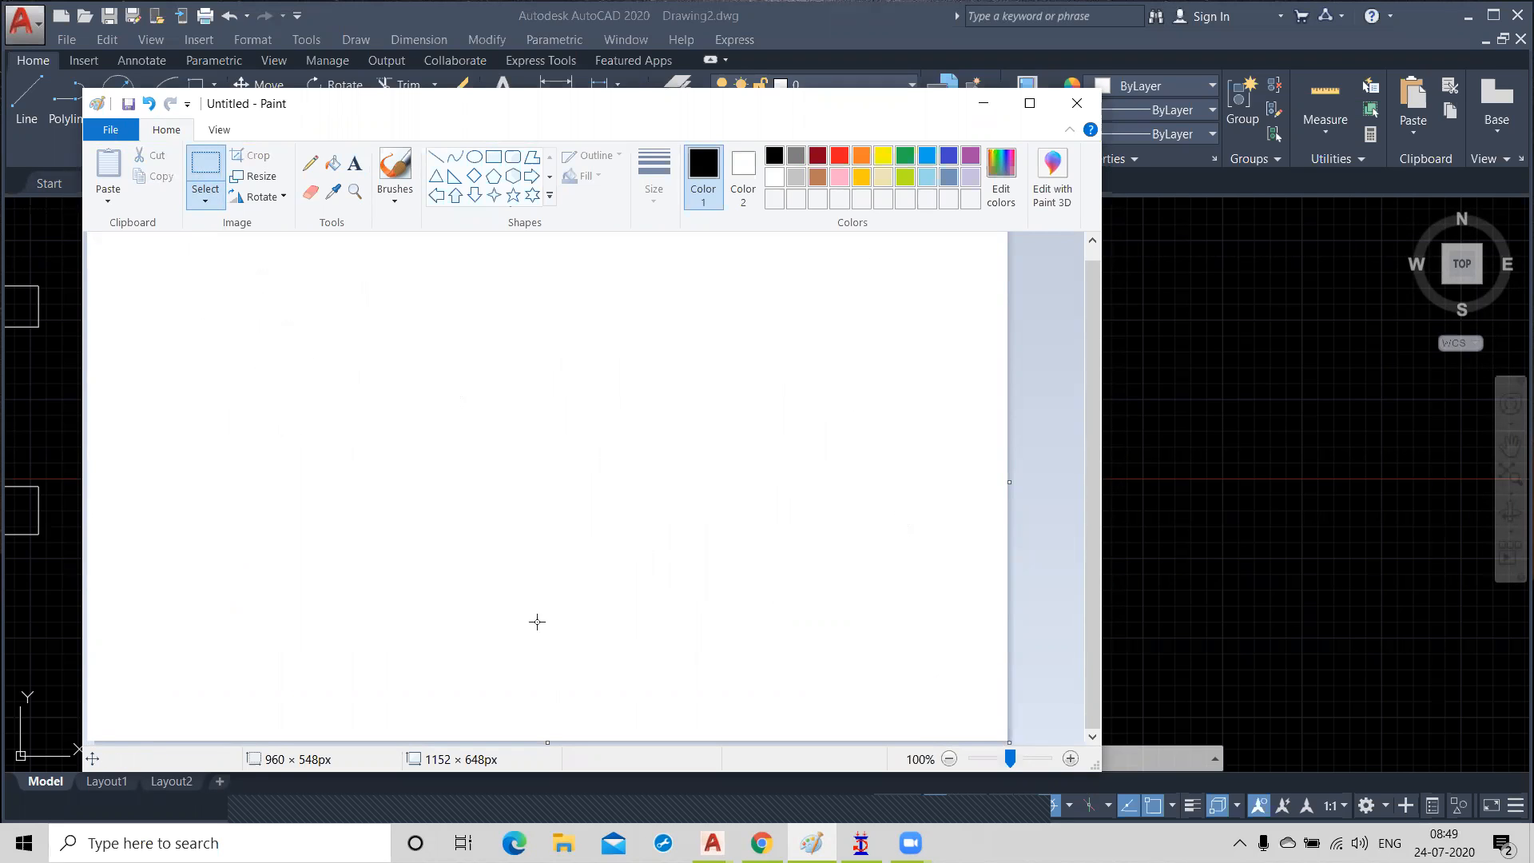
Step: Add the text "Scale factor= New Length" near the middle of the blank canvas, with its text box widened to fit one line
click(366, 459)
click(355, 164)
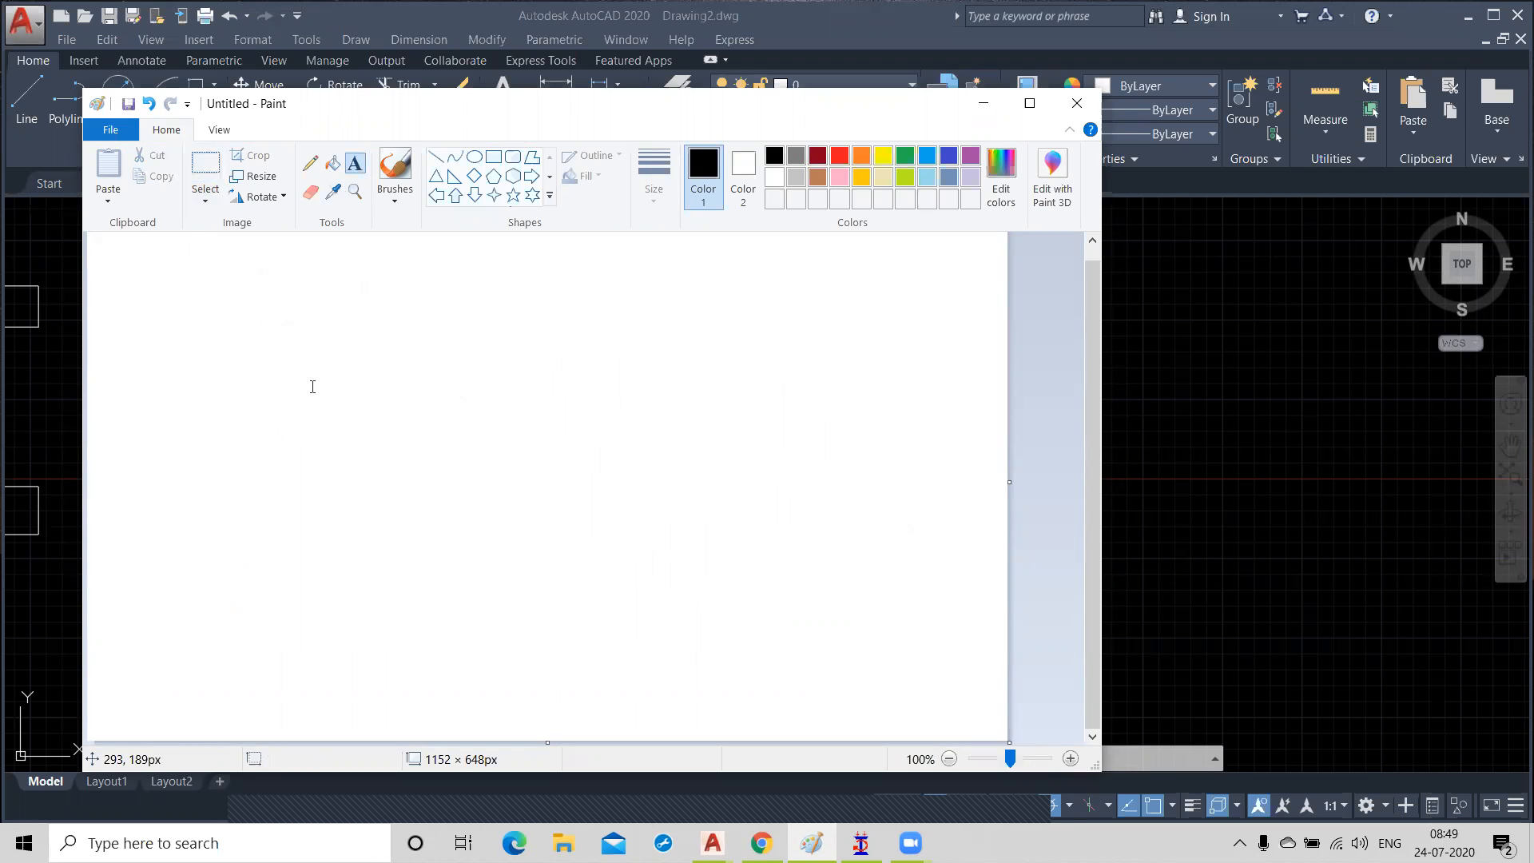
click(291, 475)
text(Scale )
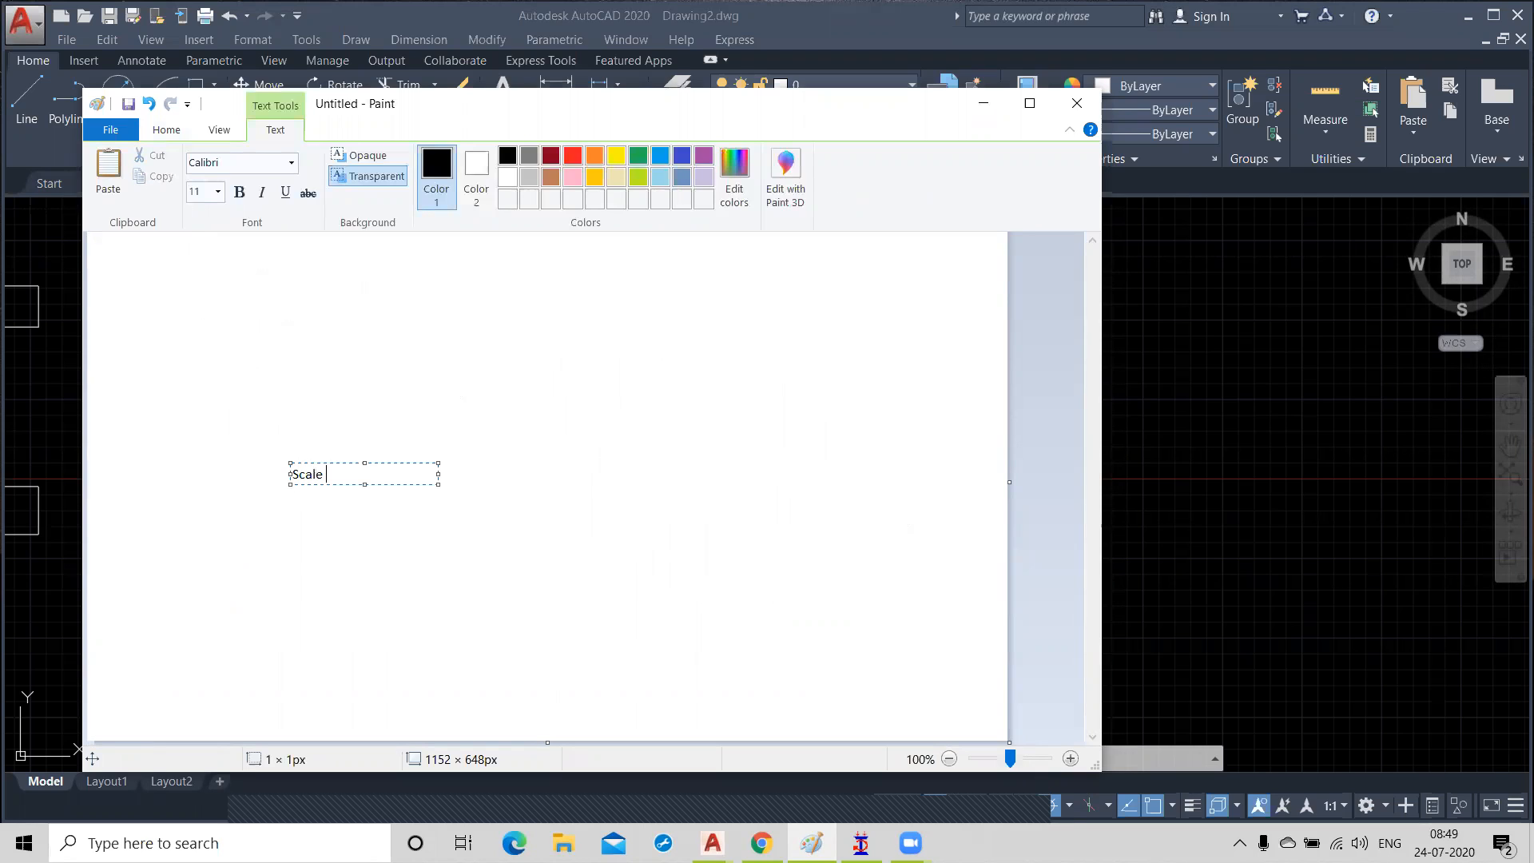
text(facter)
key(BackSpace)
key(BackSpace)
text(or=  New Length)
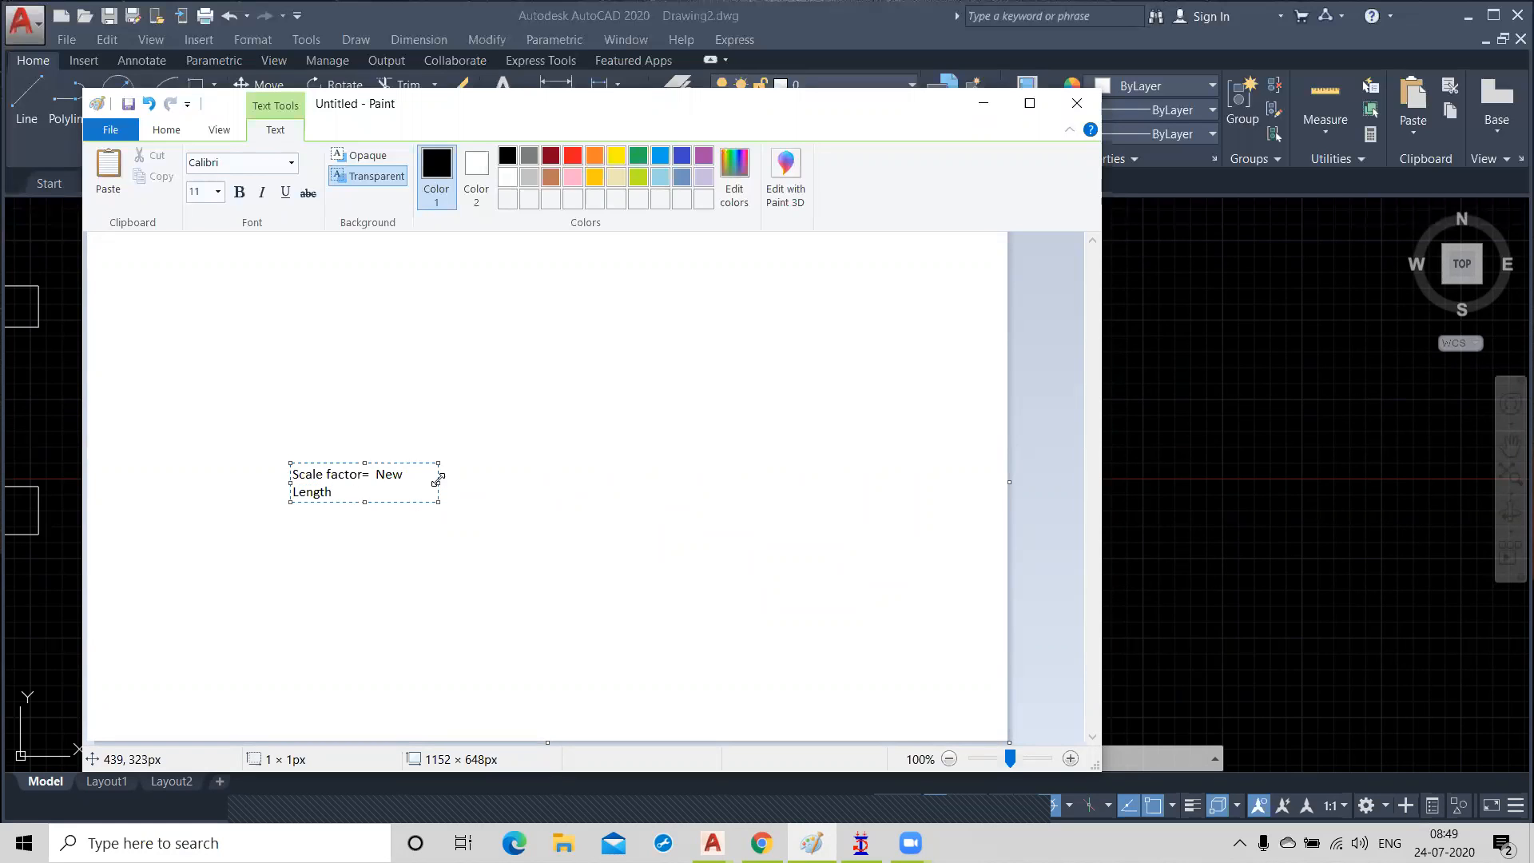
drag(439, 482, 498, 482)
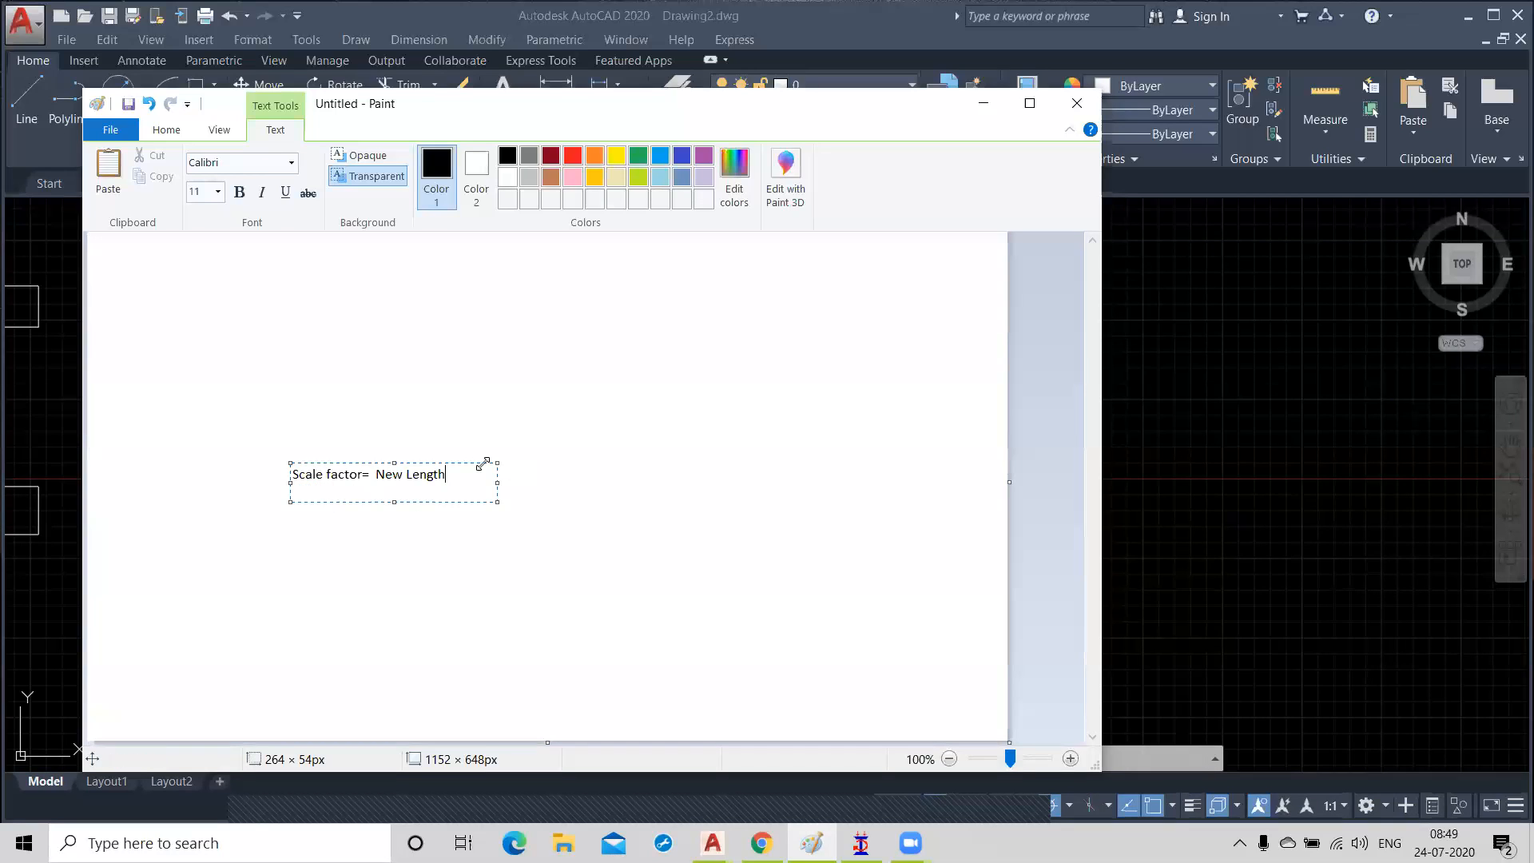
click(304, 351)
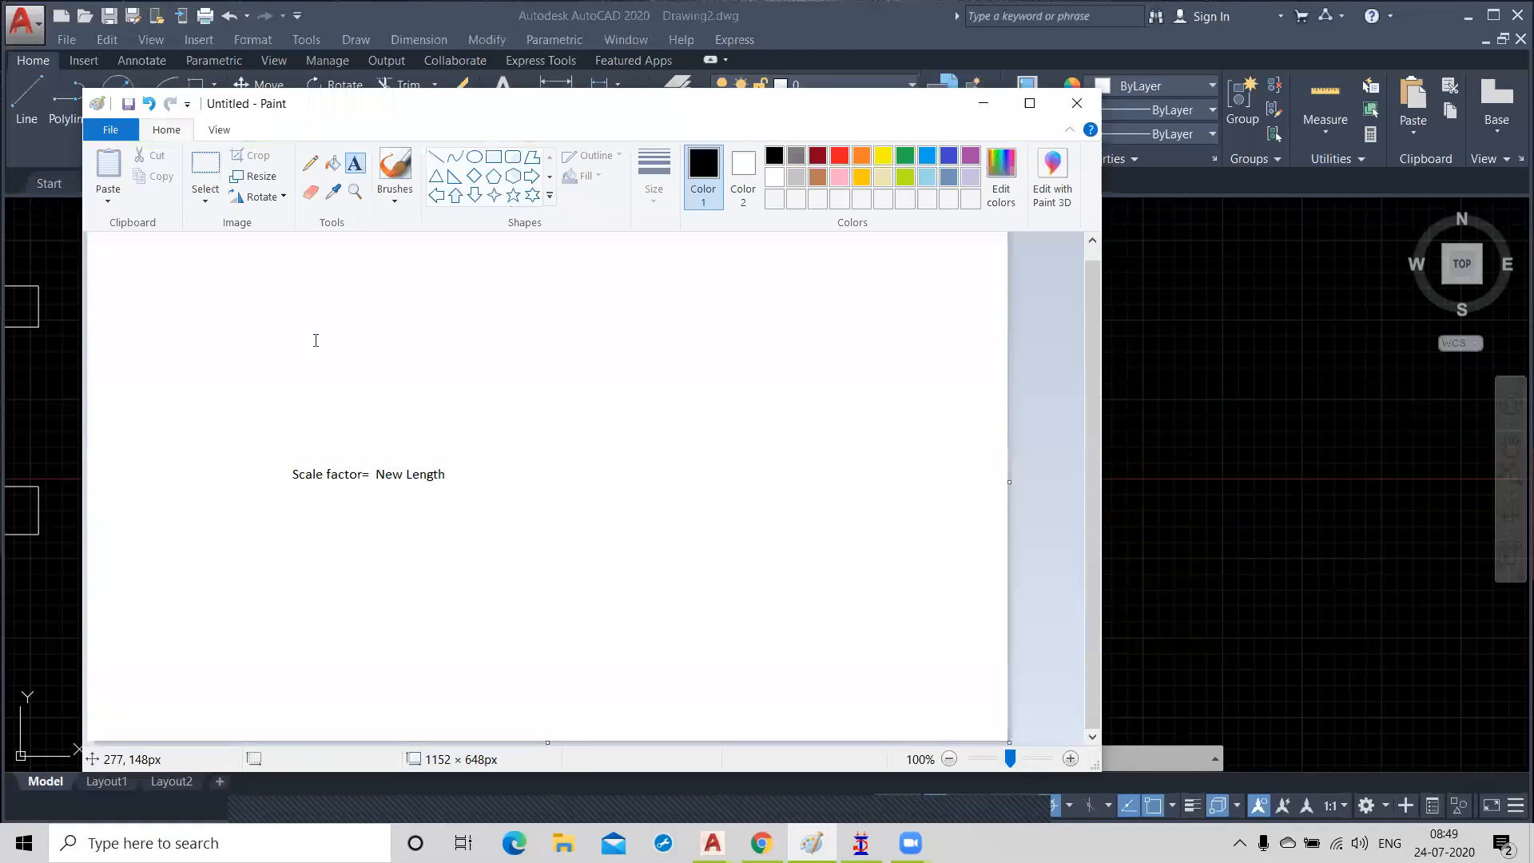
Step: Draw a pencil fraction line under "New Length" and add the text "Original Length" beneath it
click(309, 163)
drag(374, 485, 446, 486)
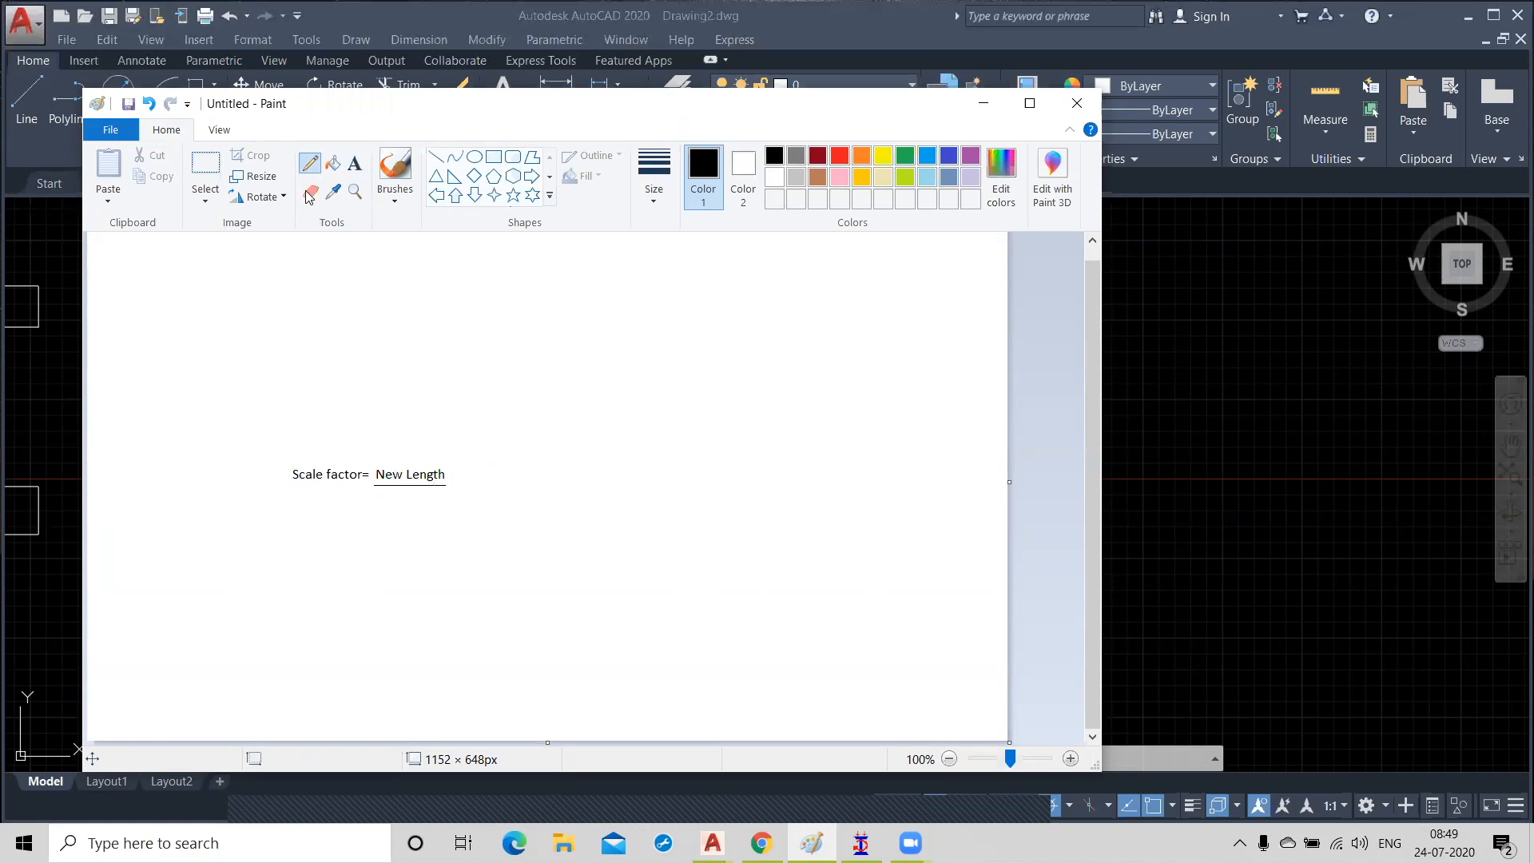
click(355, 163)
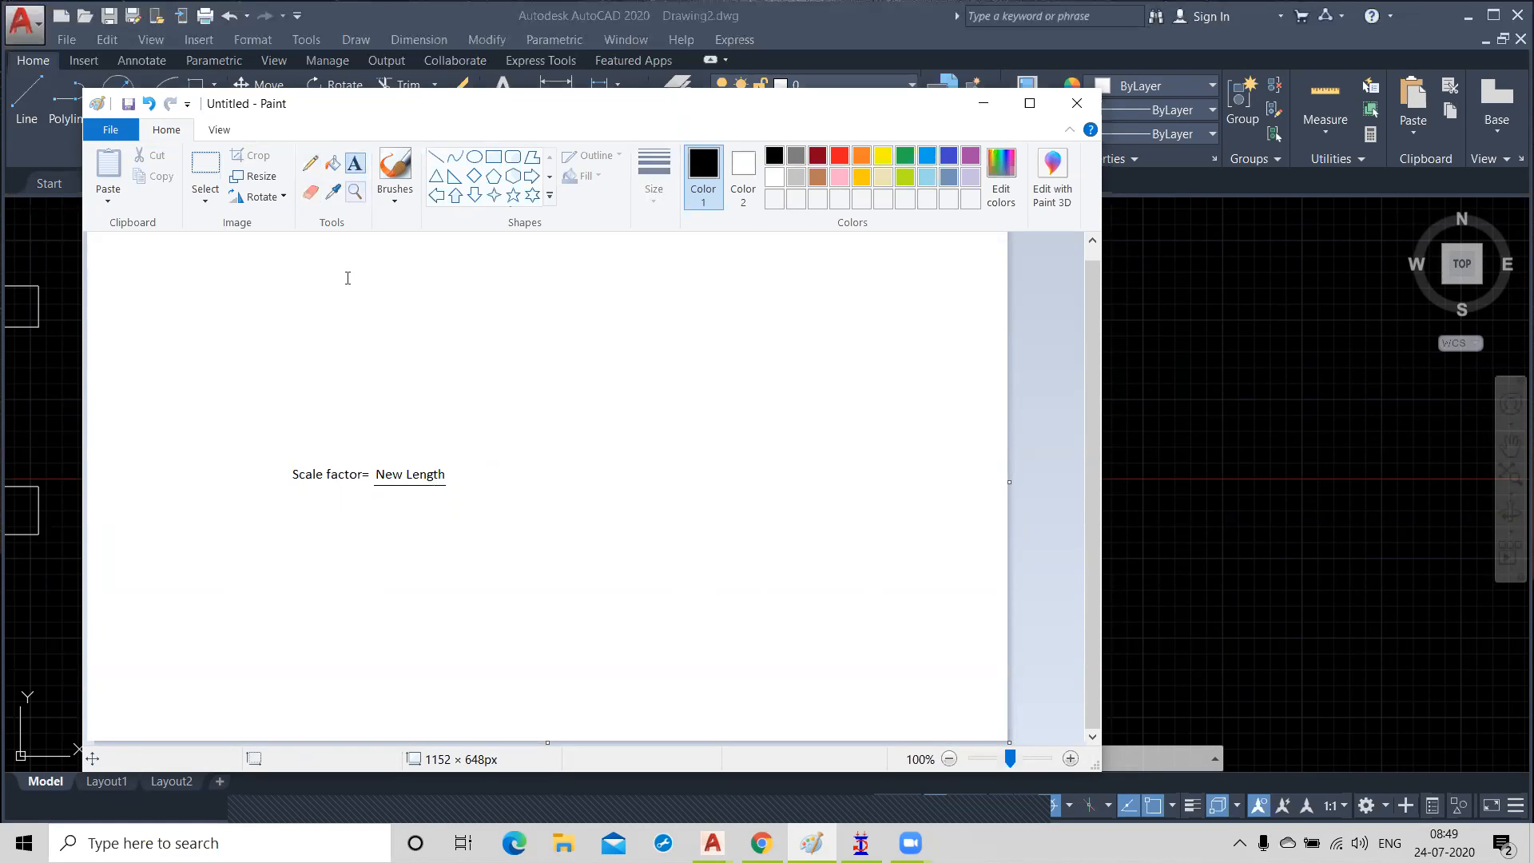
click(378, 493)
text(O)
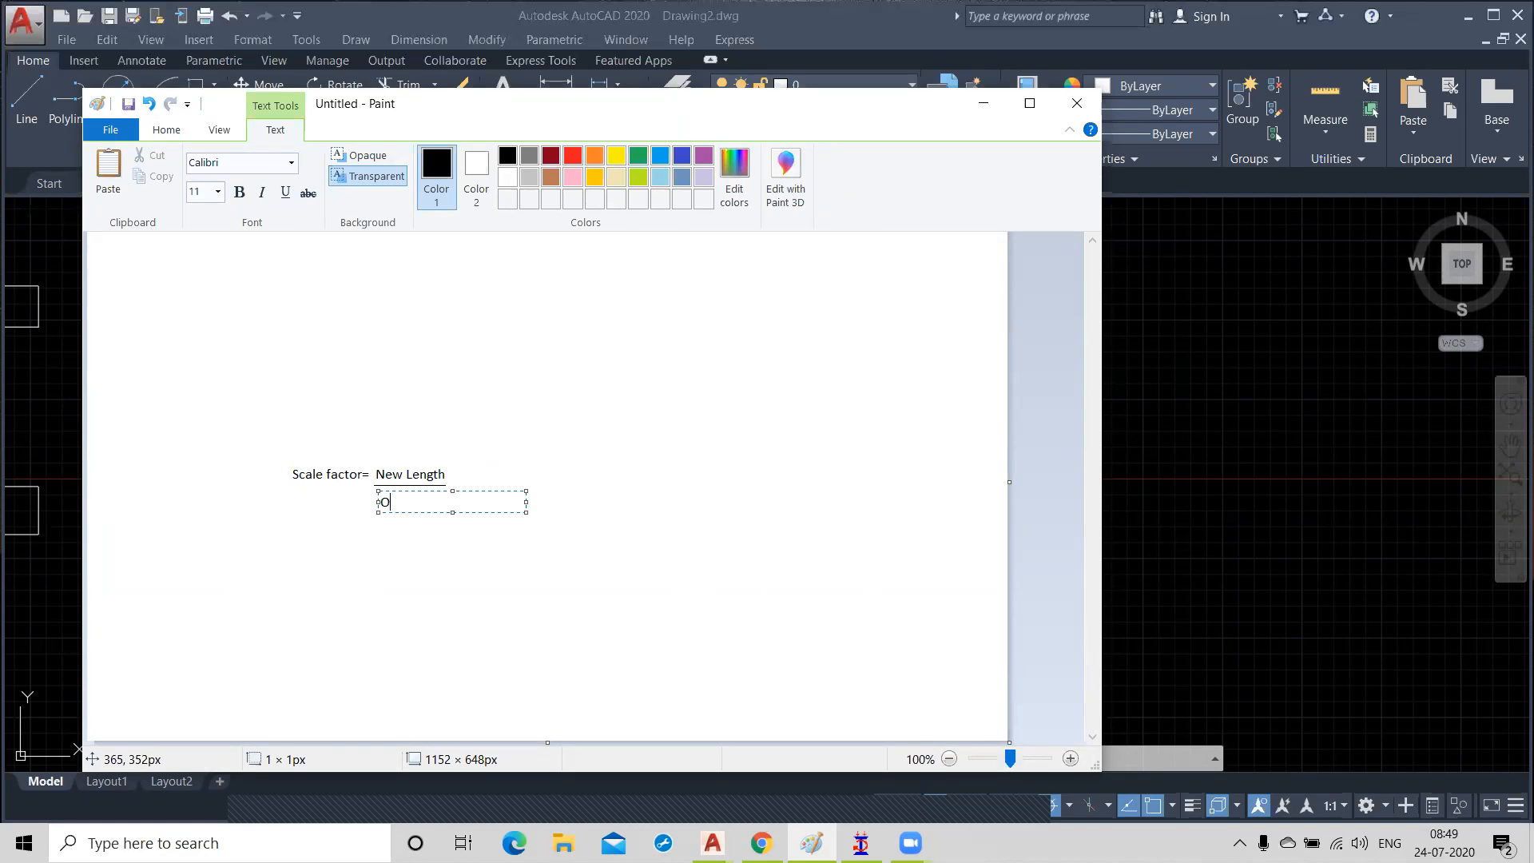
text(riginal Length)
click(397, 605)
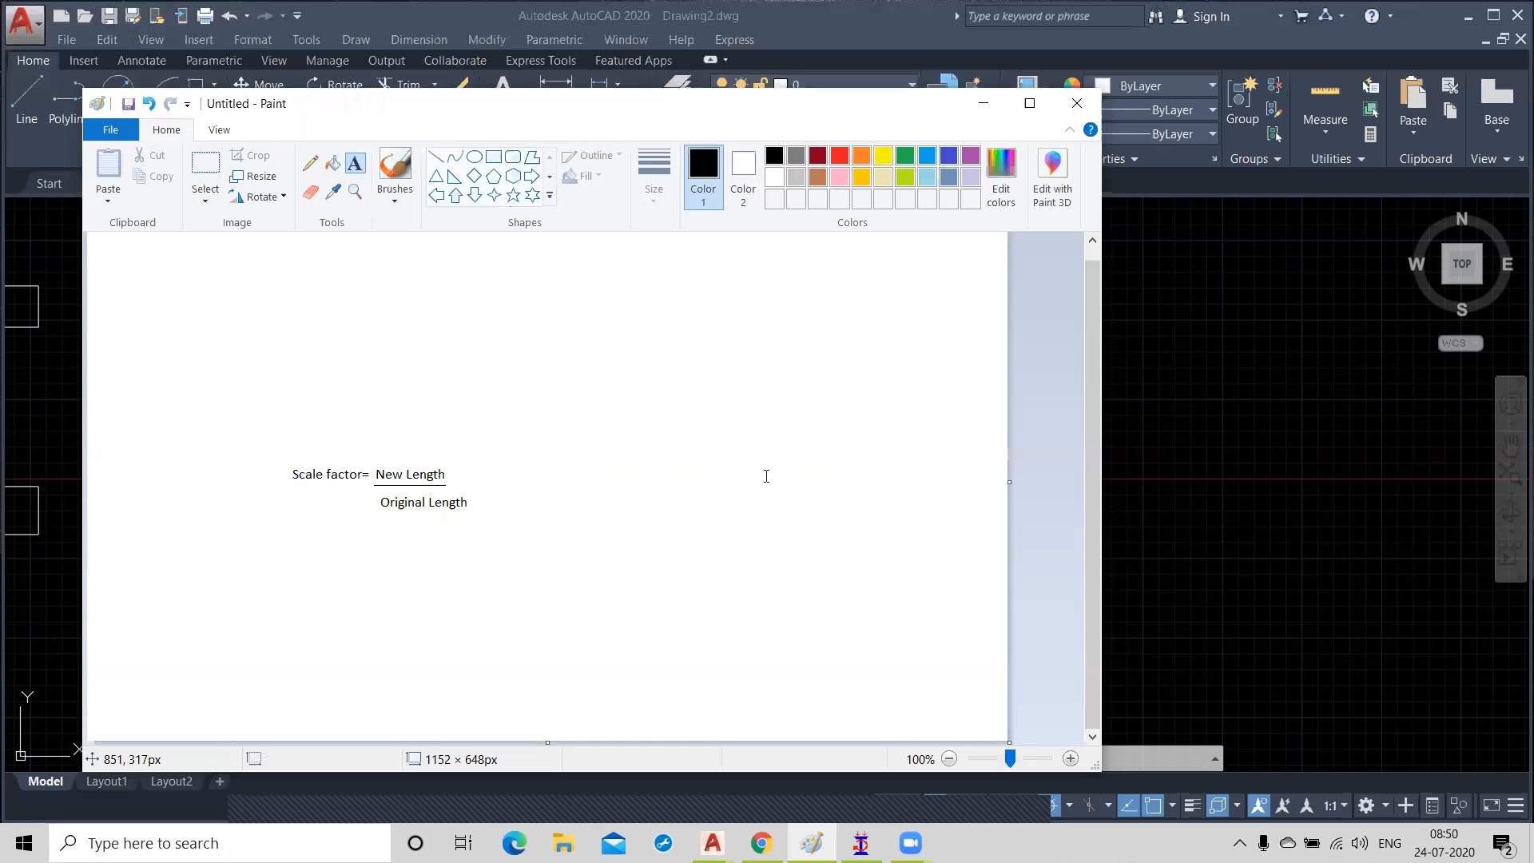
Step: Minimize Paint and return to the AutoCAD drawing with the I-sections and the horizontal line
click(984, 103)
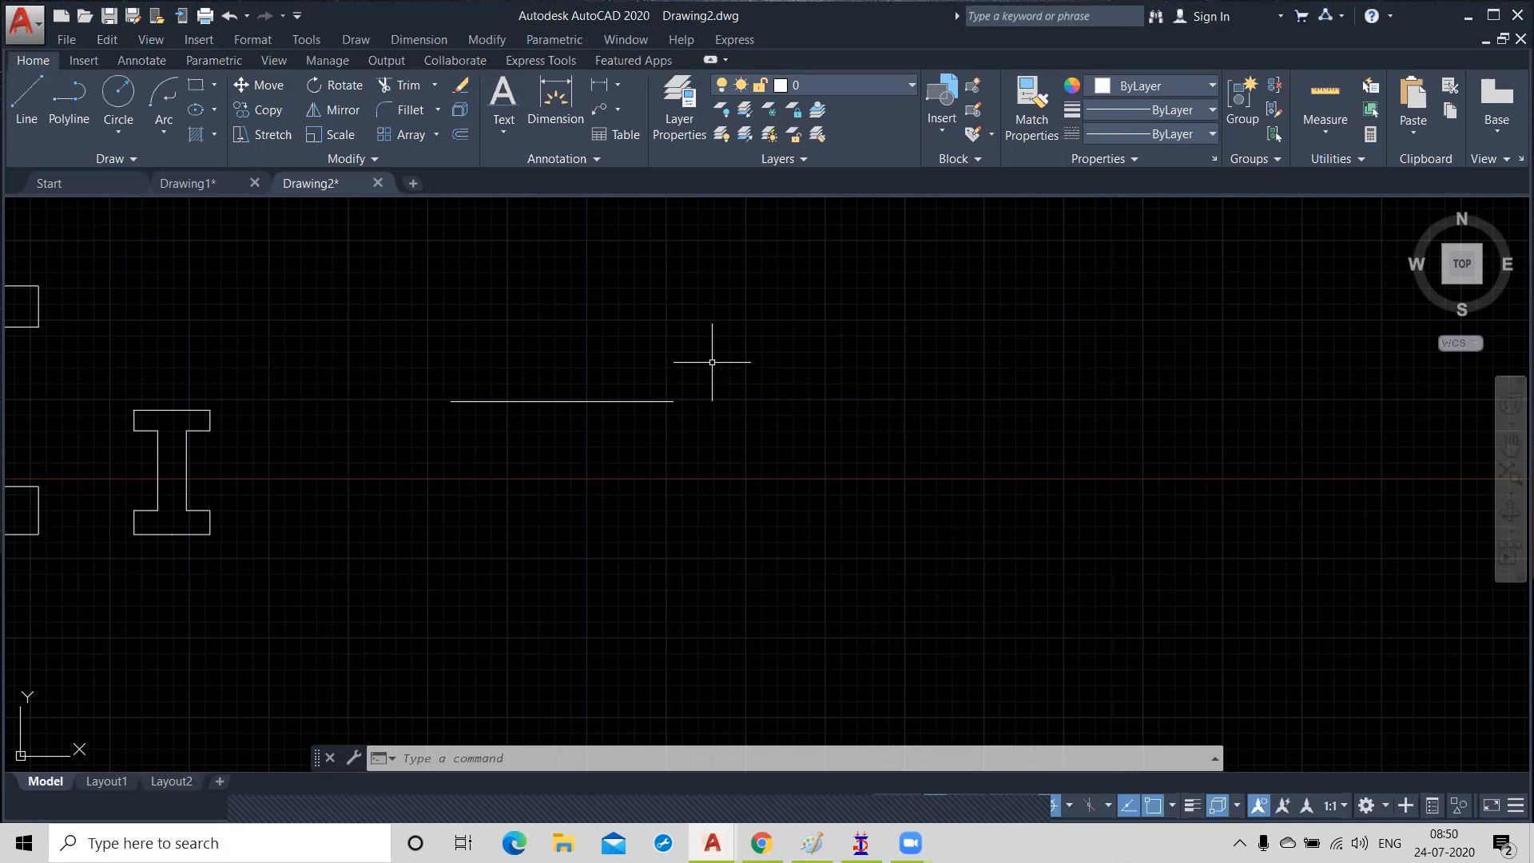
scroll(776, 364, down, 2)
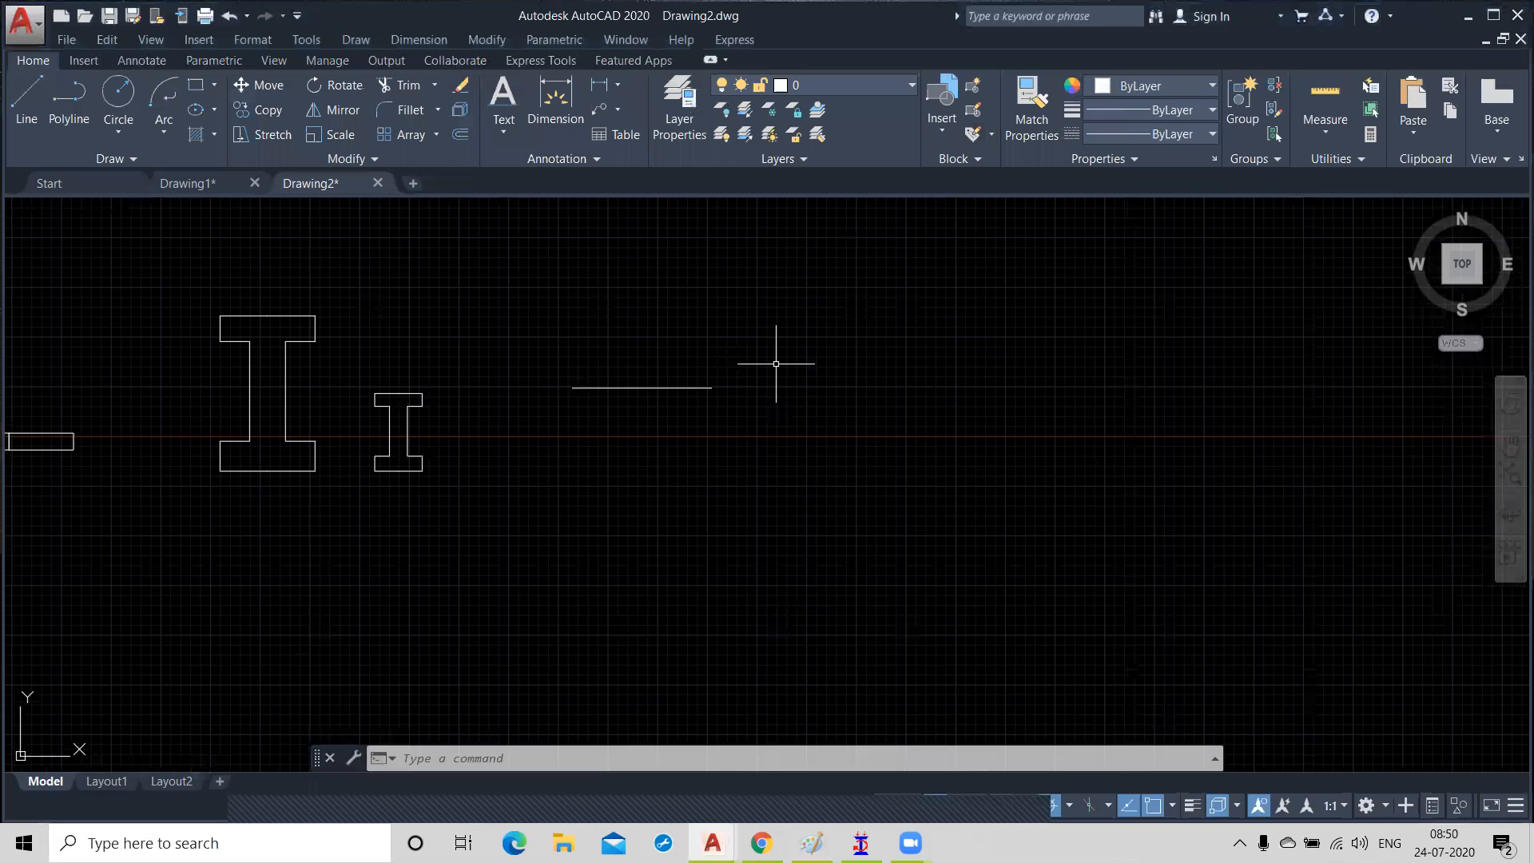